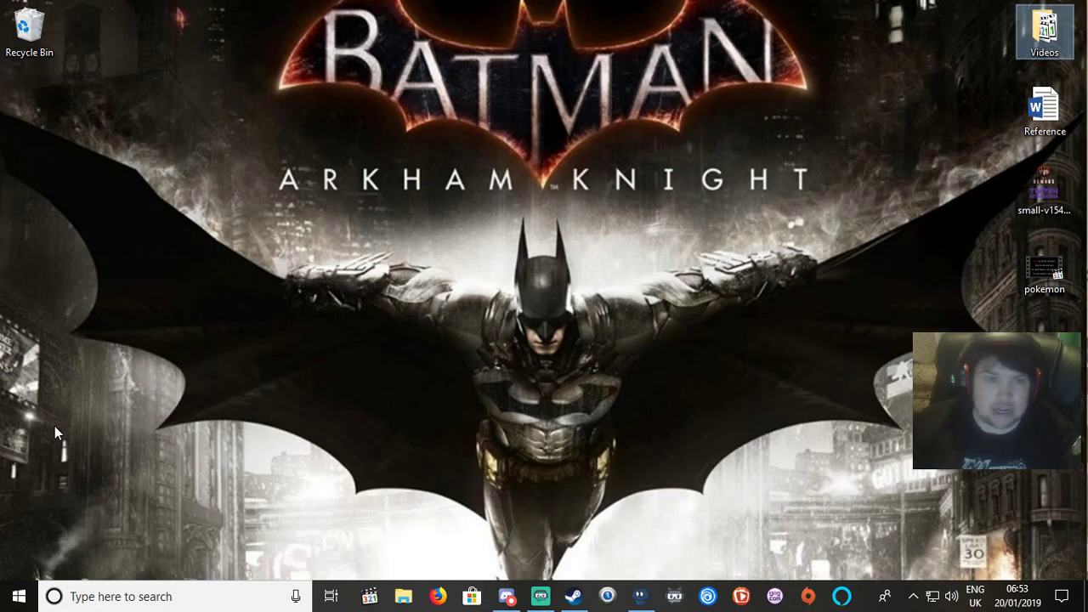
Empty the Recycle Bin, confirming the permanent deletion of its files.
right_click(41, 43)
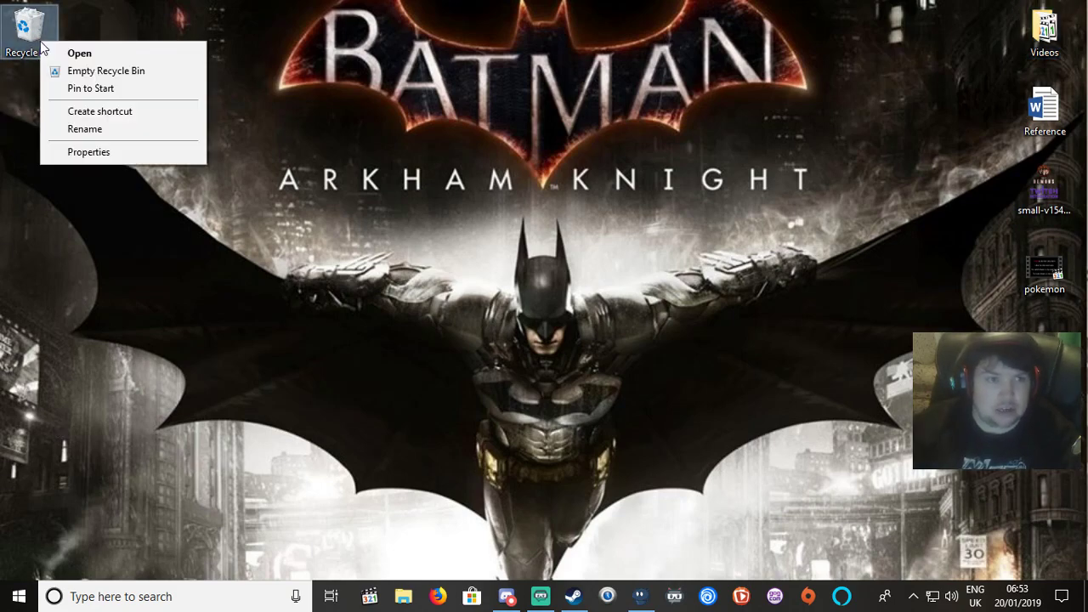
left_click(108, 75)
left_click(596, 362)
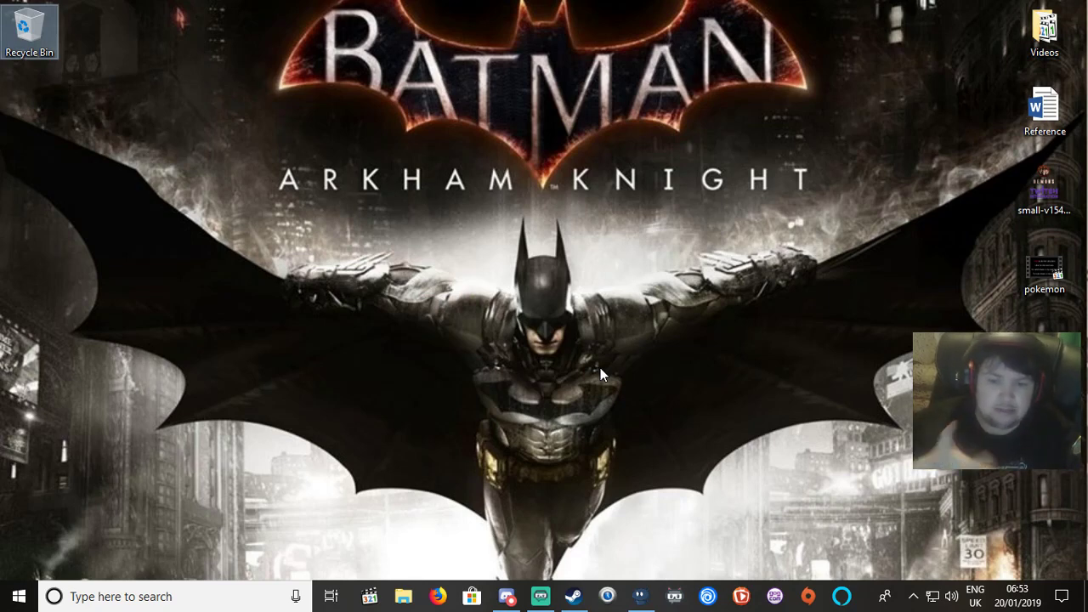
Bring up Discord and look through the Team-X-Treme server's channels.
left_click(507, 597)
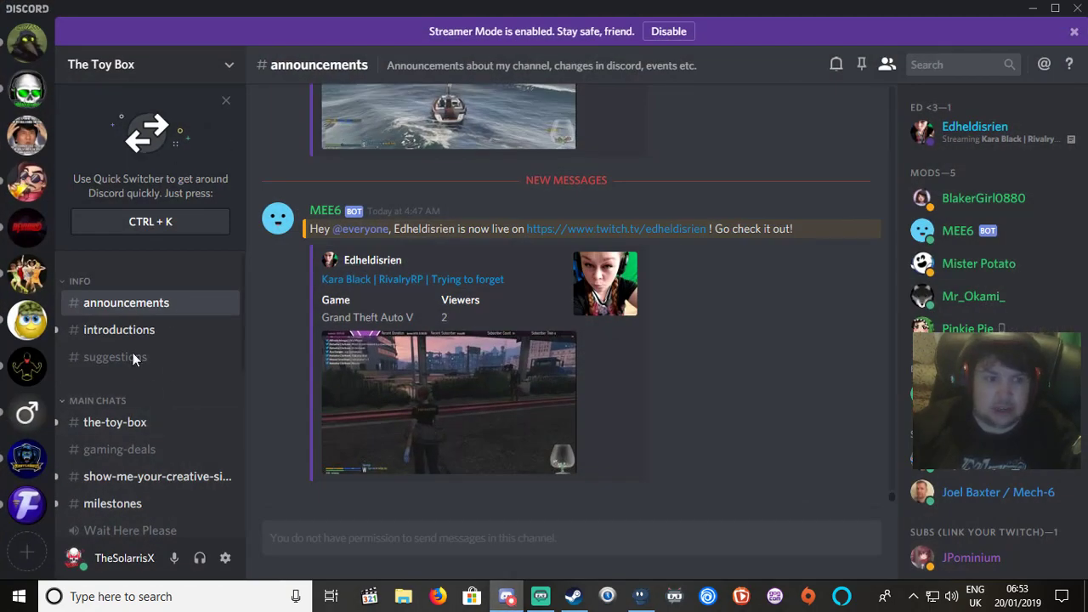
scroll(28, 88, "down", 10)
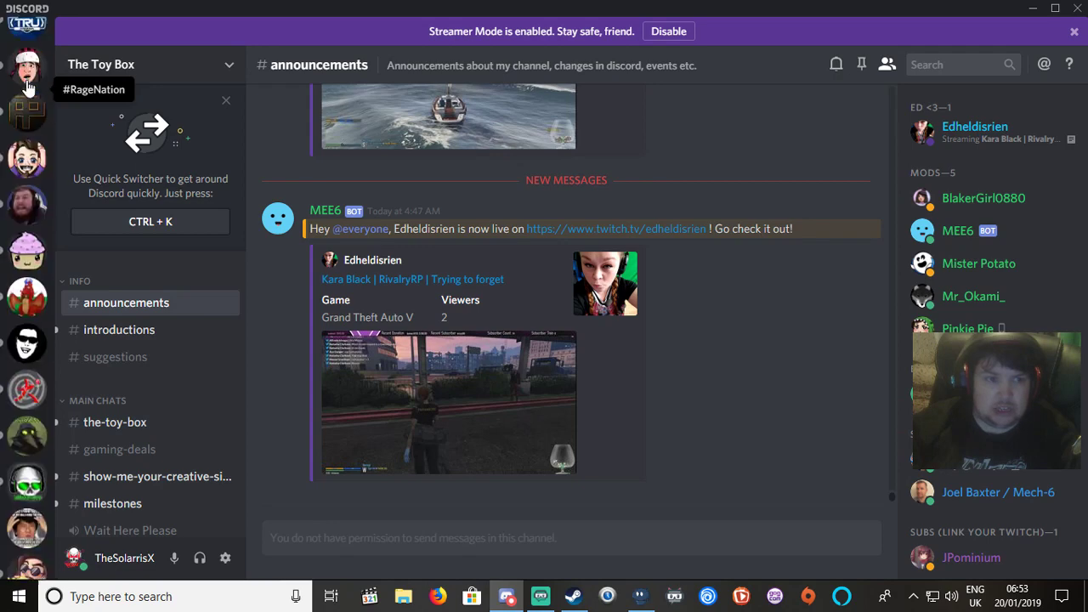
scroll(28, 87, "up", 10)
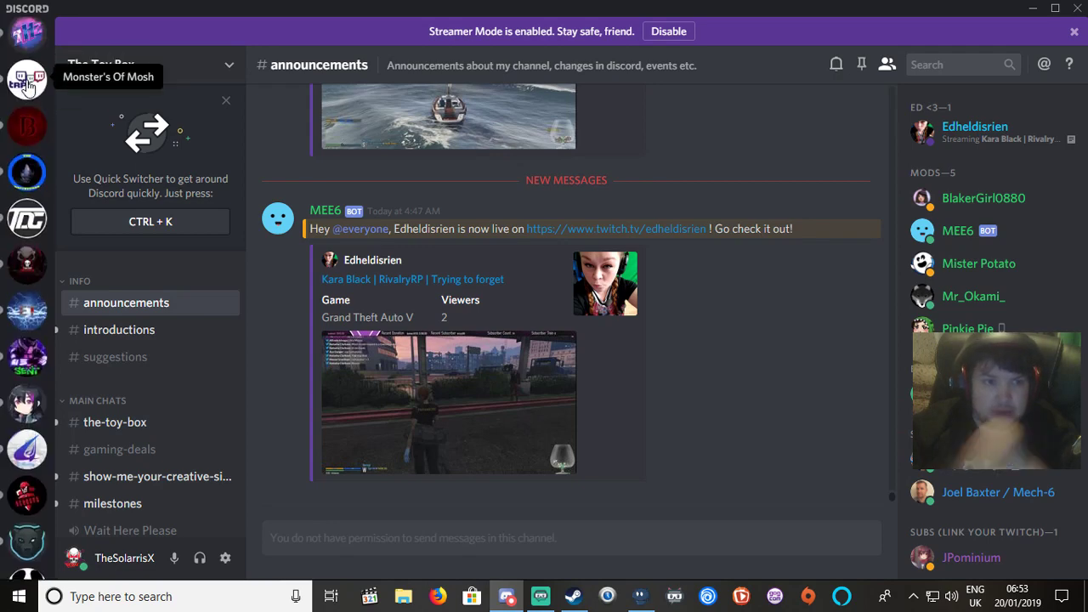
left_click(35, 177)
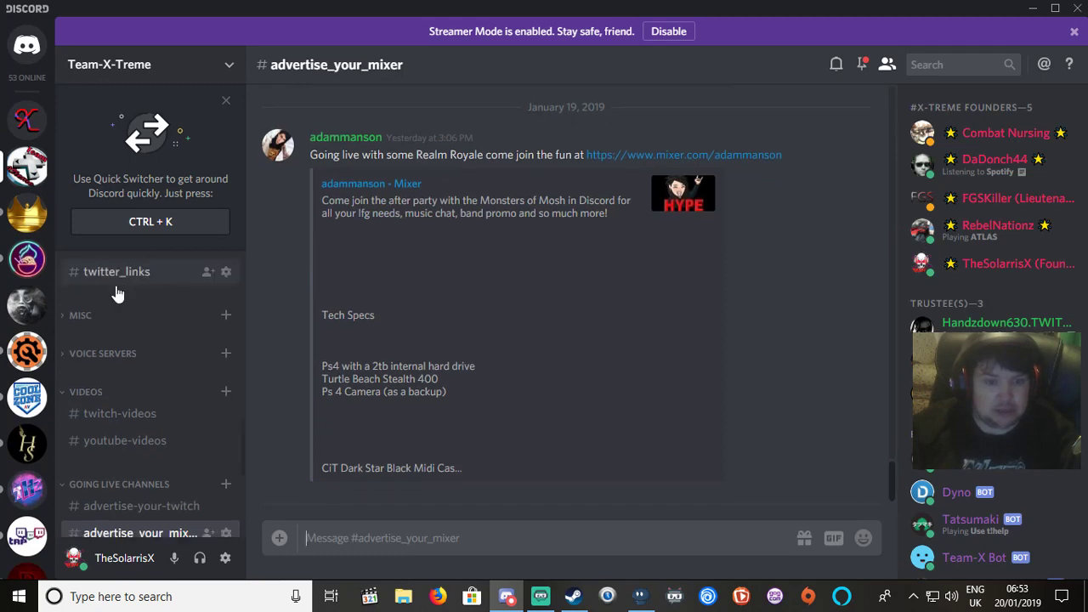
scroll(116, 292, "down", 3)
scroll(990, 298, "down", 10)
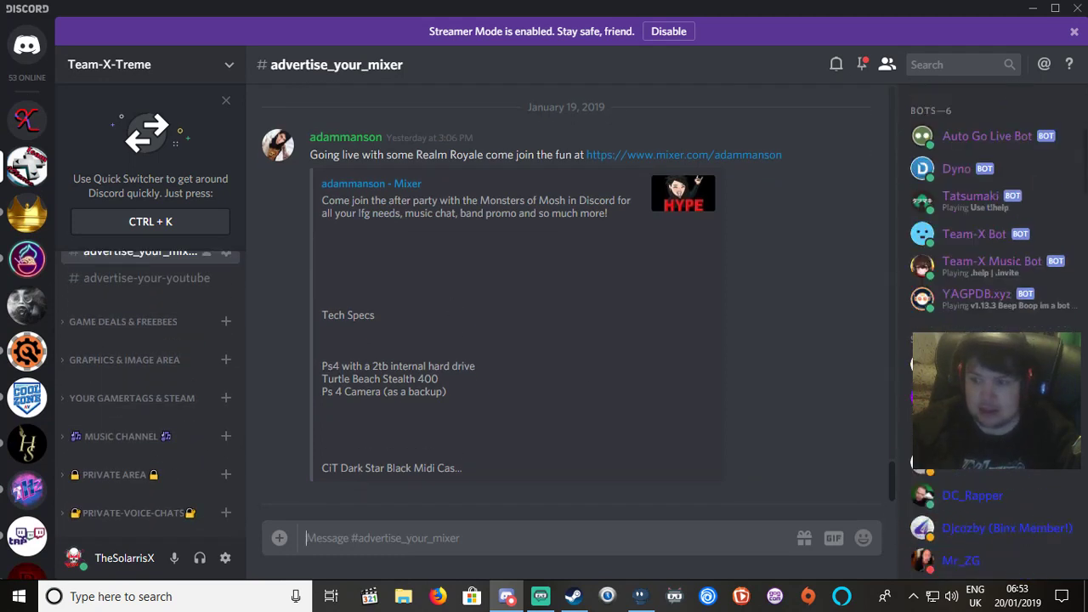
scroll(991, 298, "down", 10)
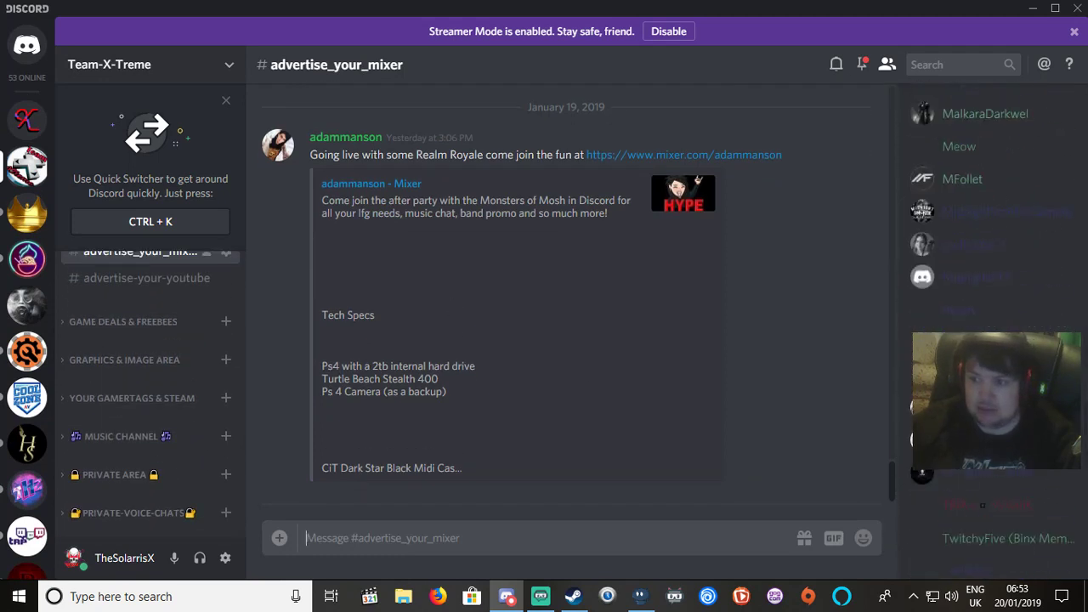
scroll(991, 298, "up", 4)
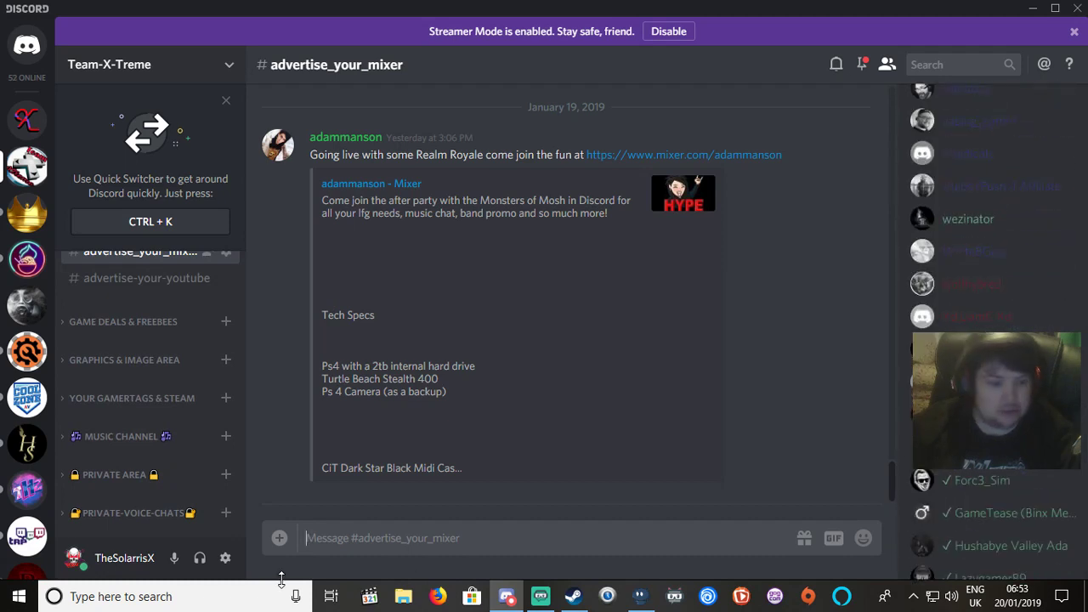
Browse the X-Treme E-Sports, ramen shop community and Support4Support servers.
left_click(26, 119)
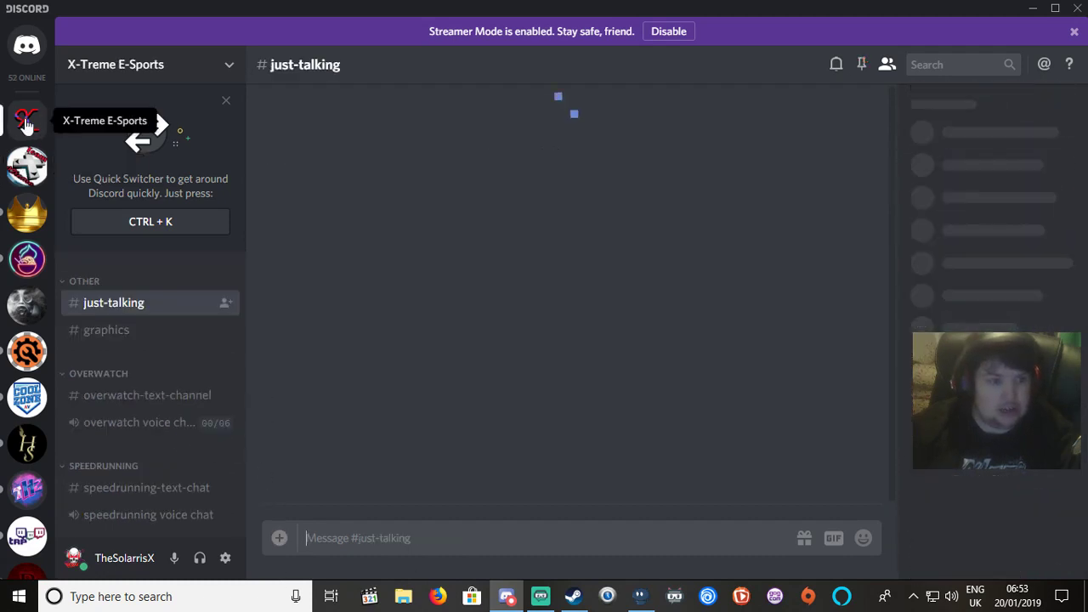
left_click(27, 265)
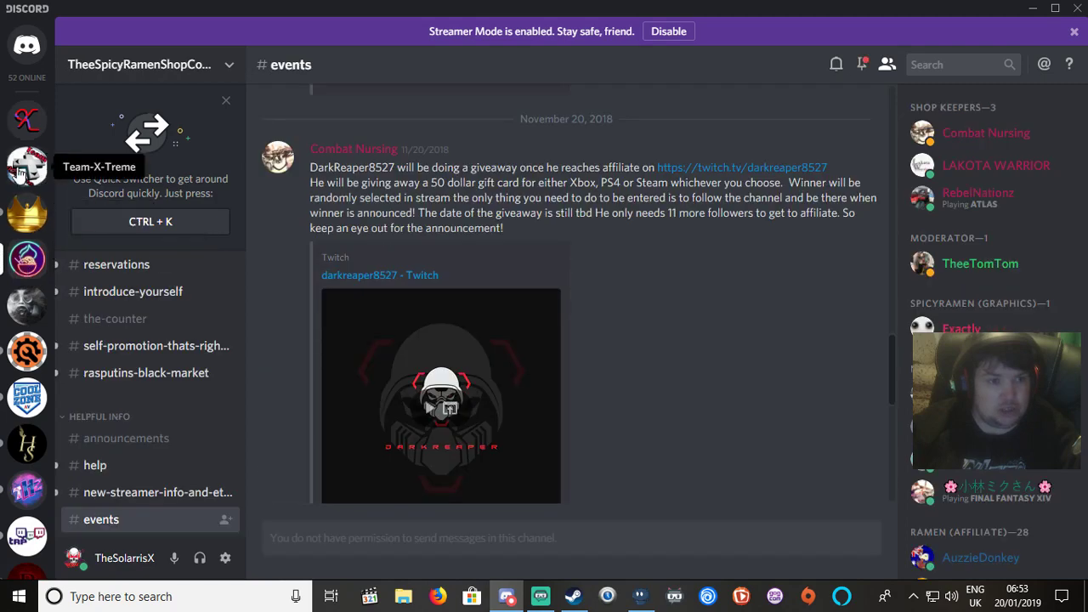
left_click(29, 228)
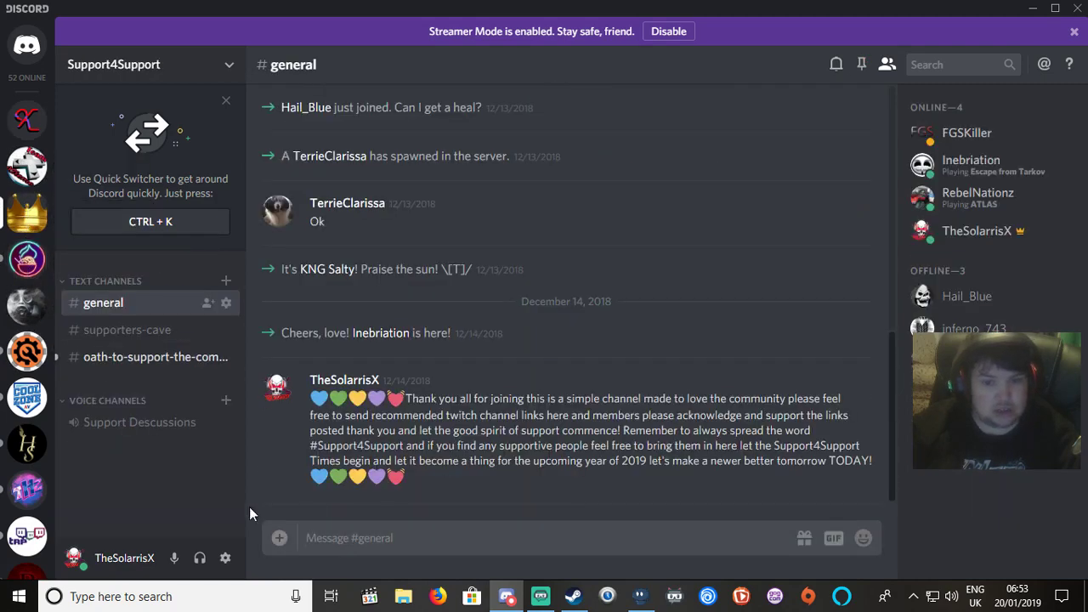
scroll(8, 472, "down", 10)
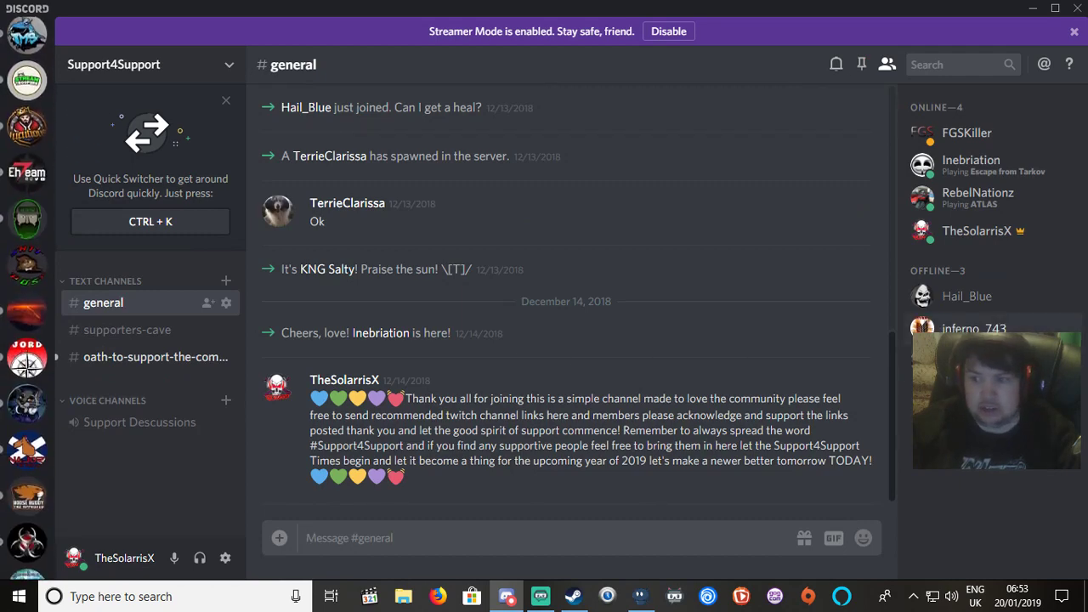
scroll(47, 169, "down", 5)
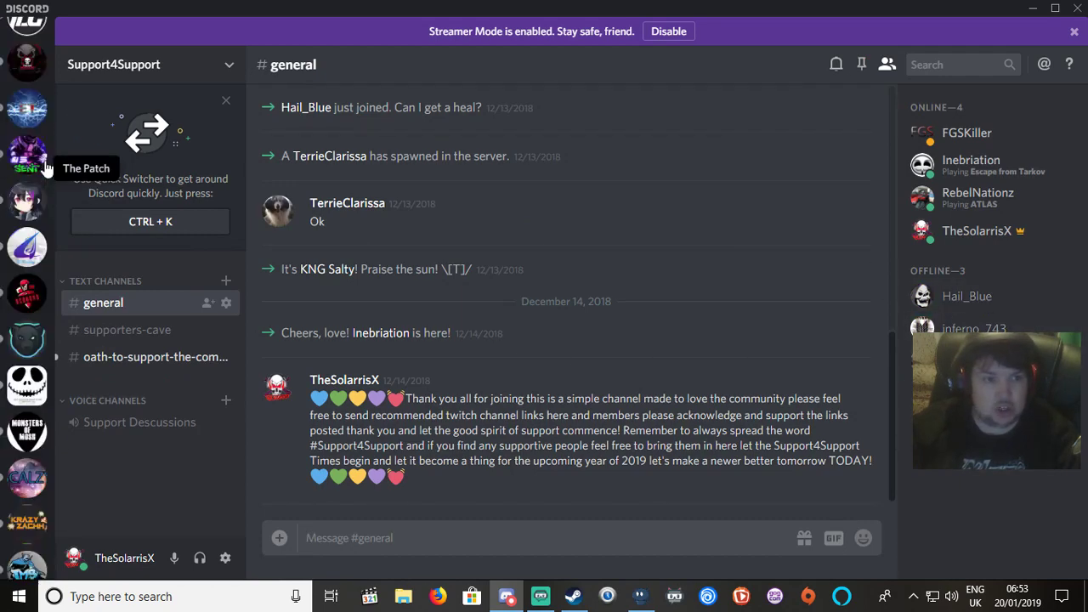
scroll(34, 170, "up", 15)
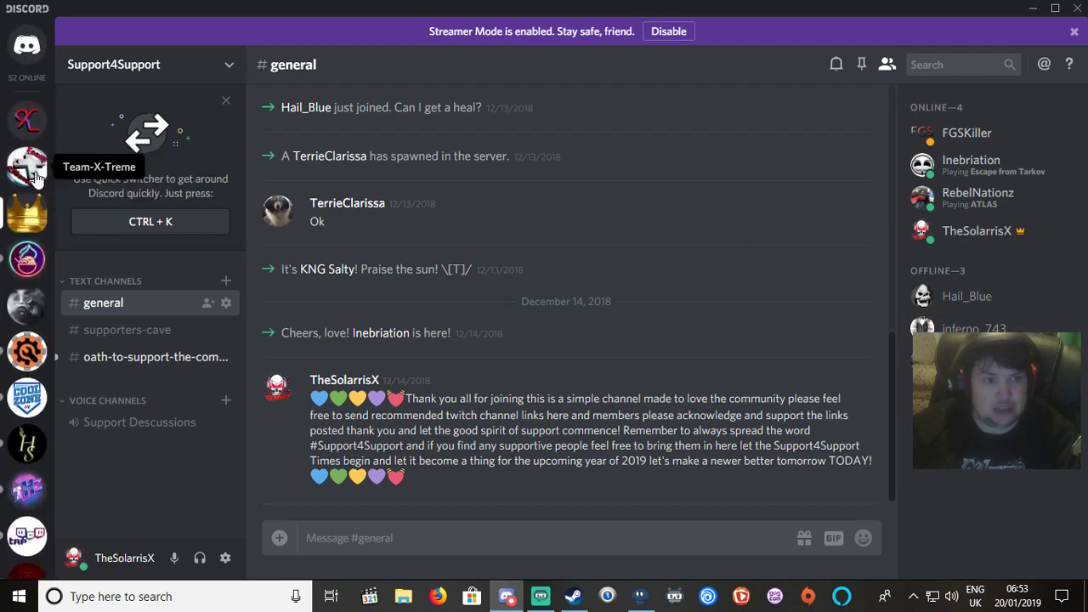
Return to Team-X-Treme, then use the + button to add a new server.
left_click(34, 173)
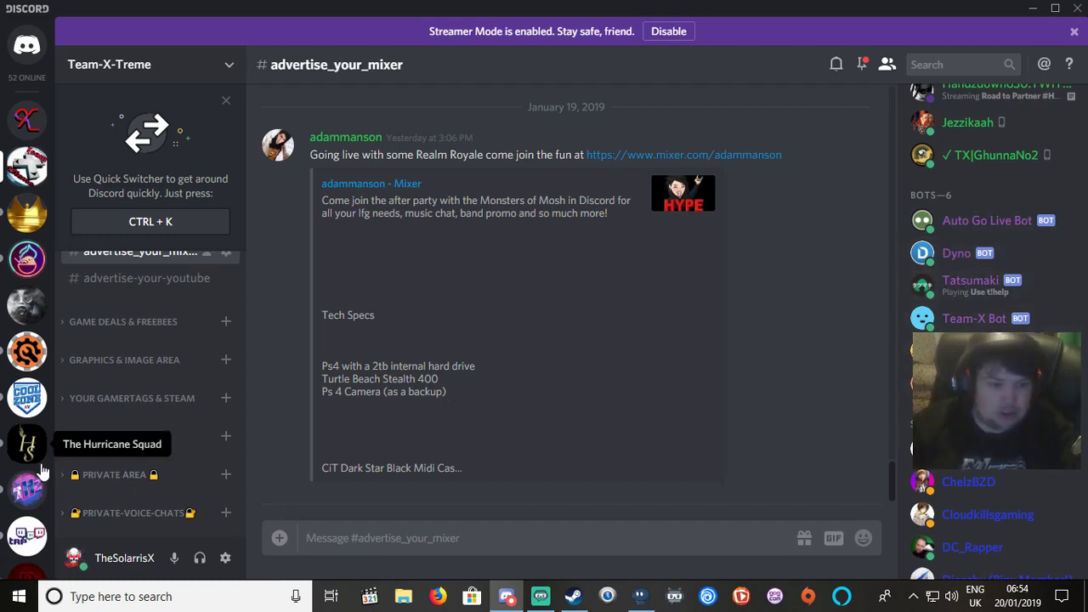
scroll(27, 459, "down", 10)
scroll(40, 470, "down", 10)
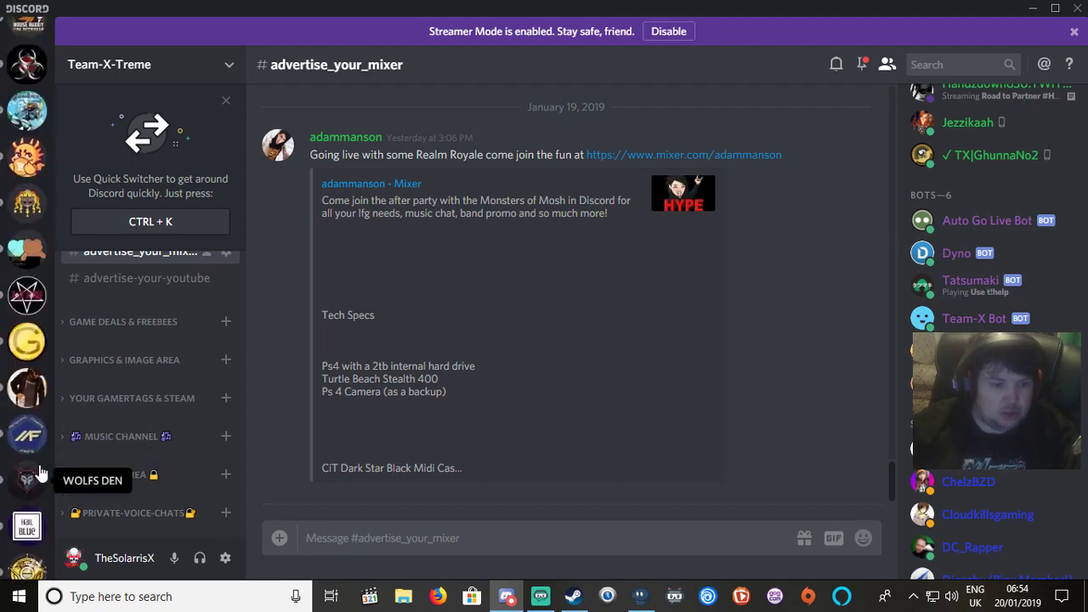
scroll(40, 470, "down", 5)
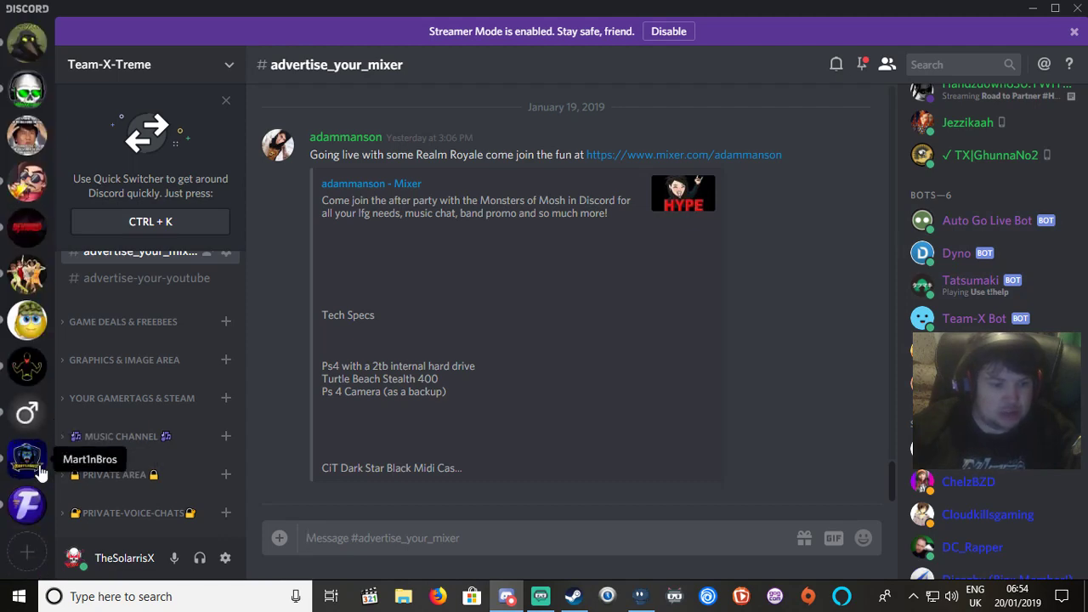
left_click(28, 555)
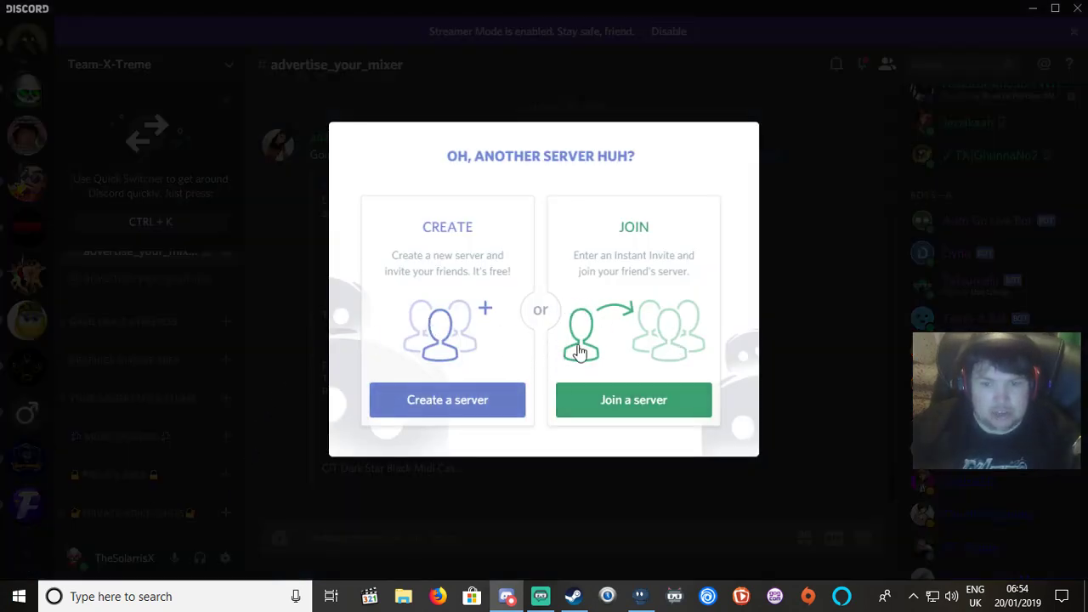
Start creating a server in the Western Europe region named 'Tutorial ServerX'.
left_click(661, 412)
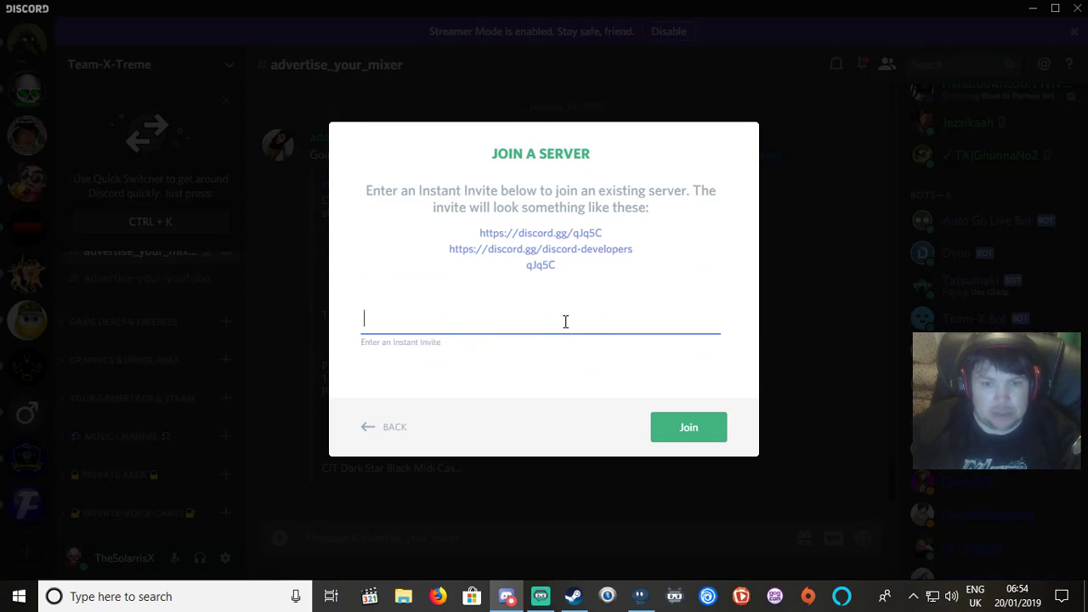
left_click(396, 431)
left_click(469, 396)
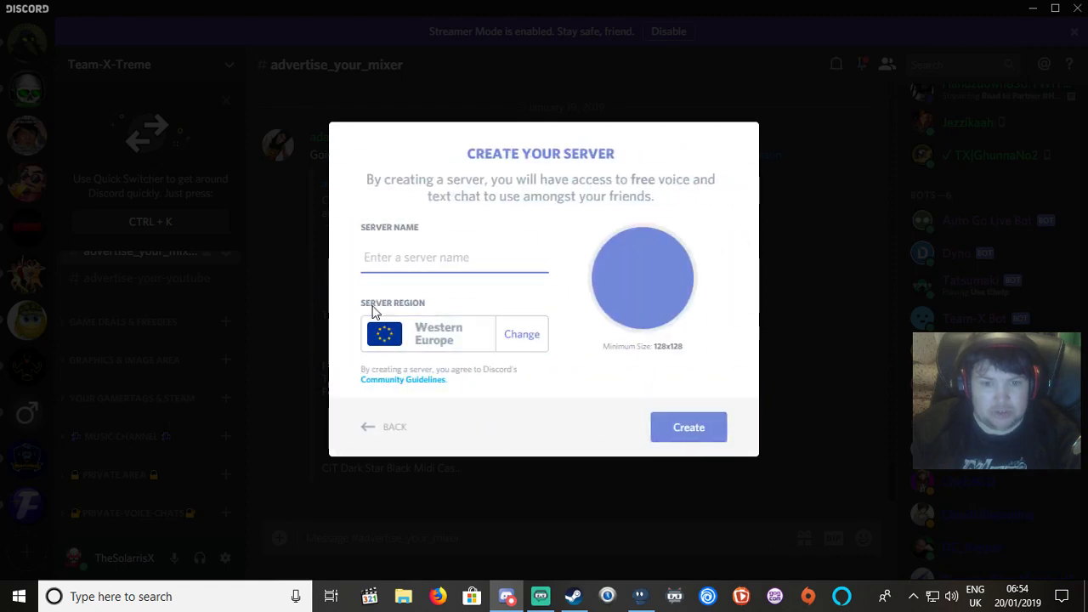
left_click(520, 336)
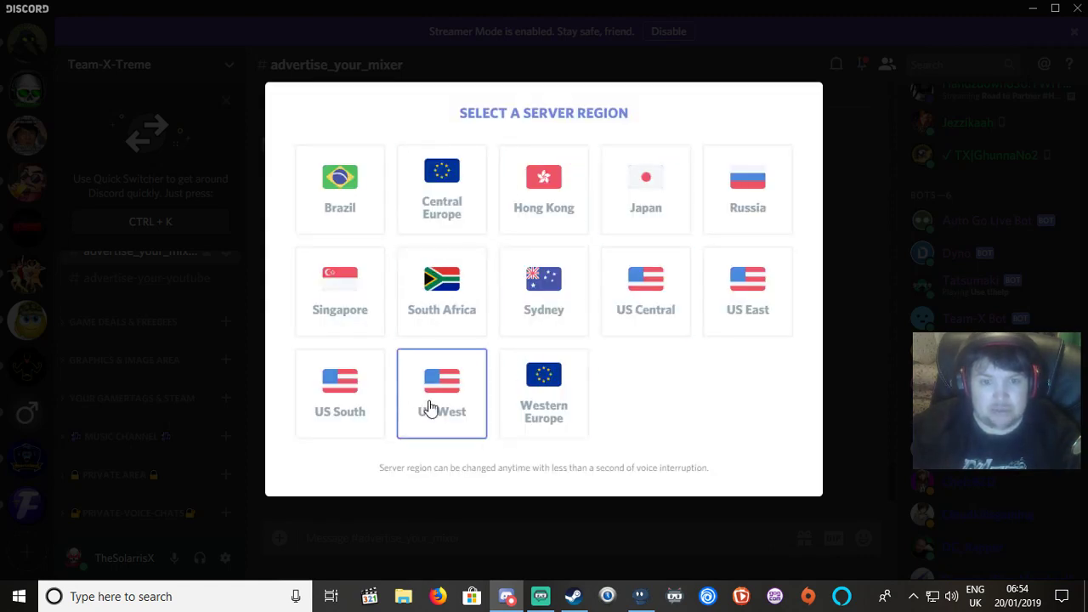
left_click(544, 430)
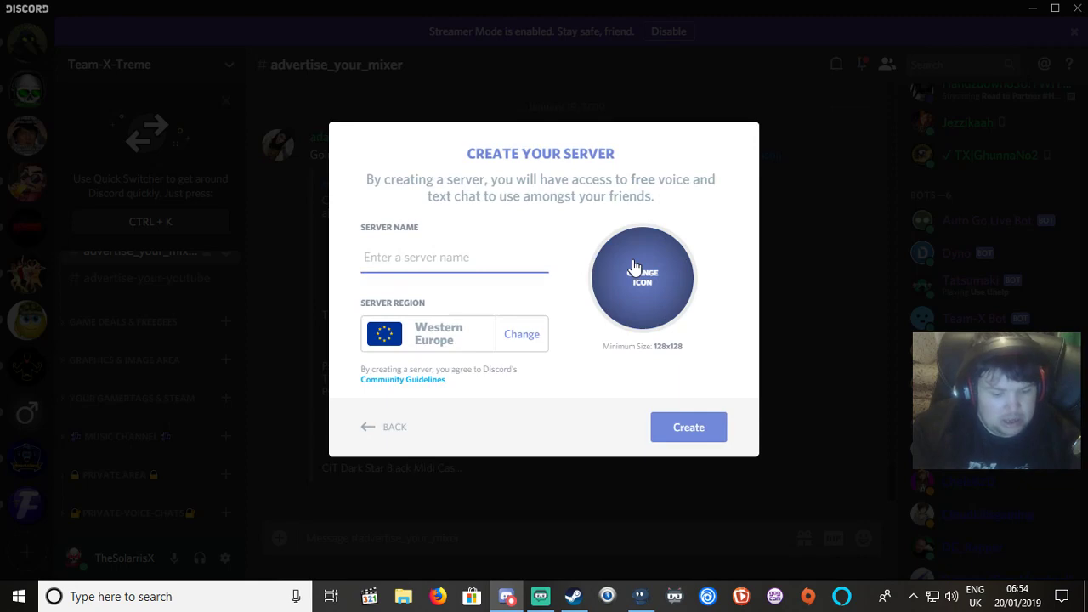
type("Tutorial ServerX")
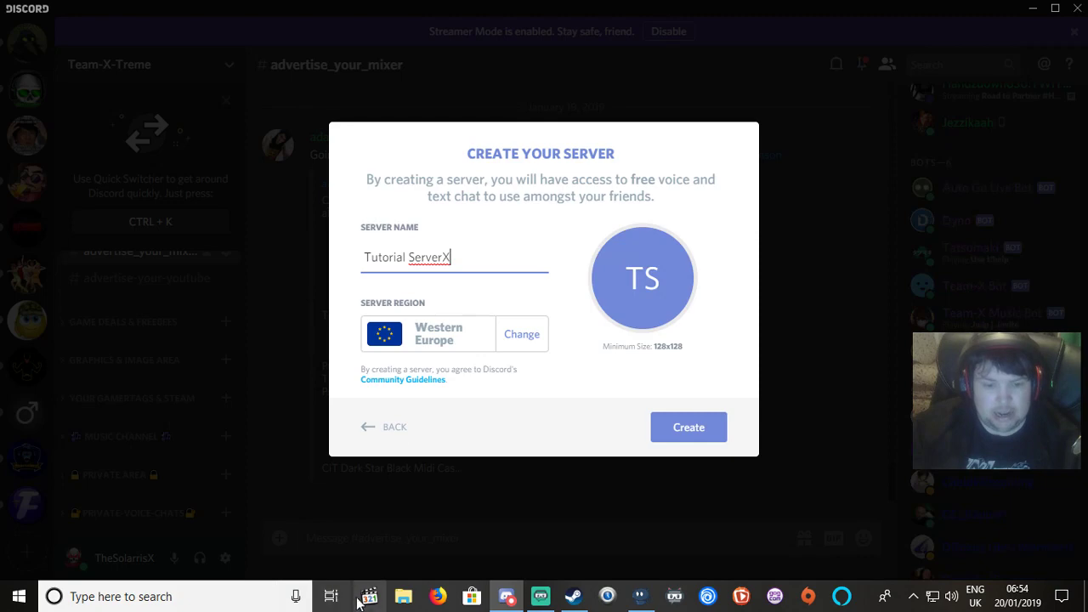
left_click(432, 599)
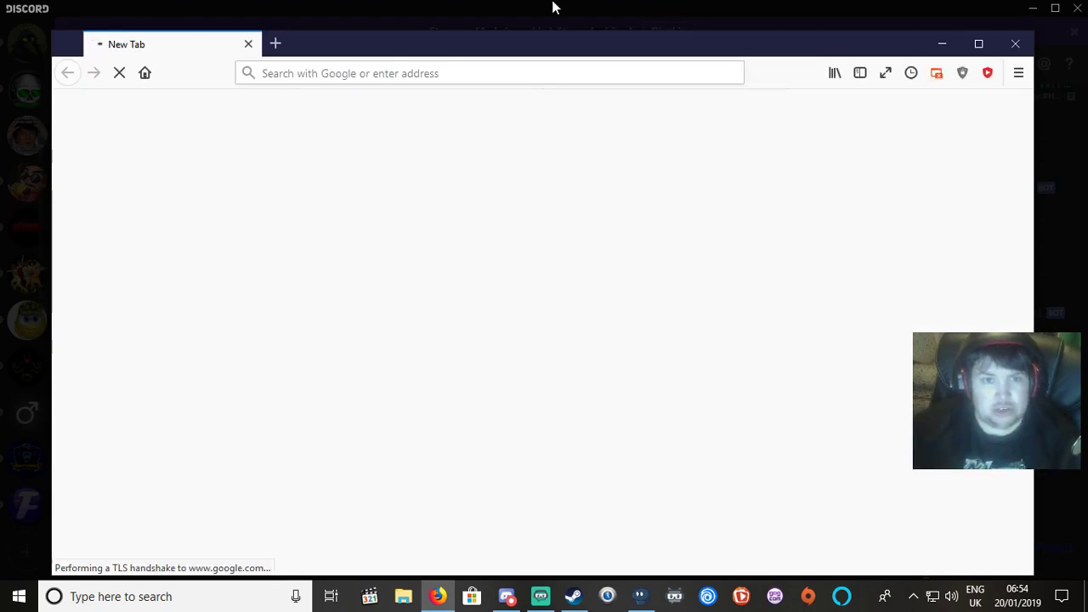
In a maximised Firefox, search Google for 'test png'.
double_click(521, 44)
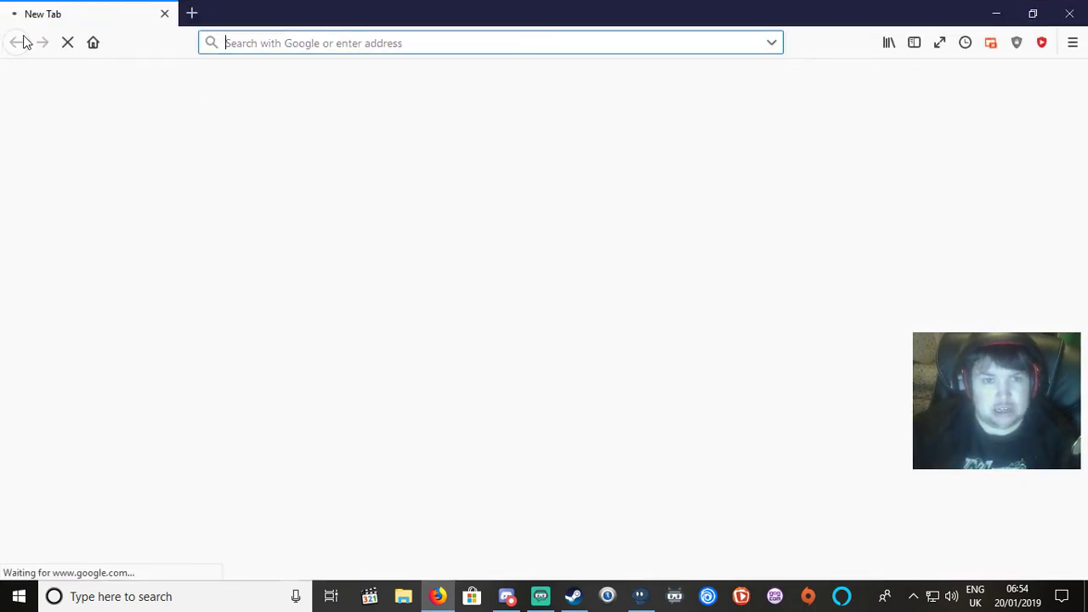
left_click(193, 15)
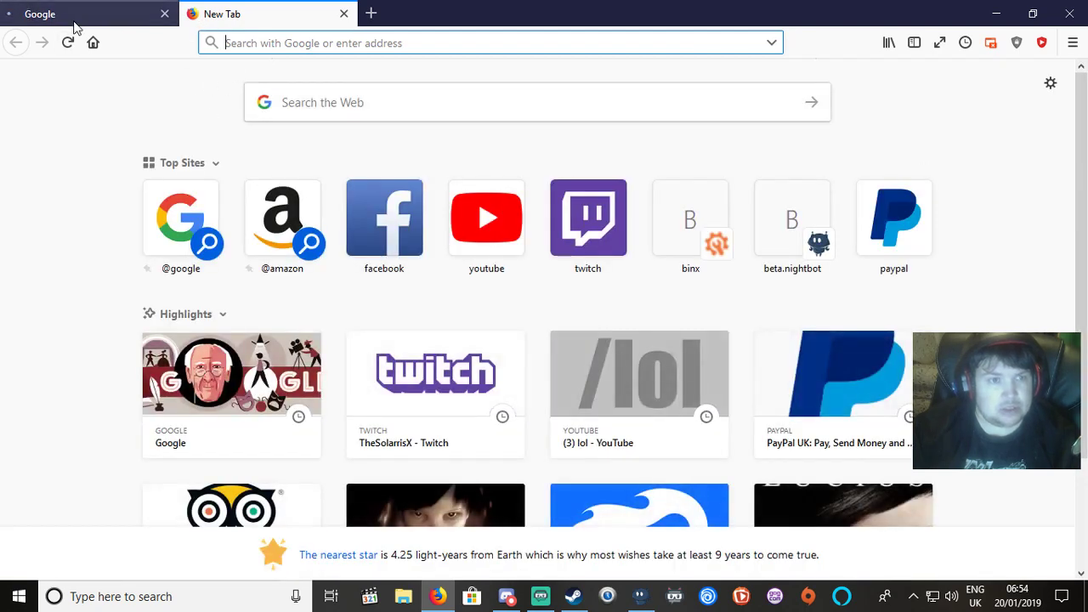
left_click(91, 41)
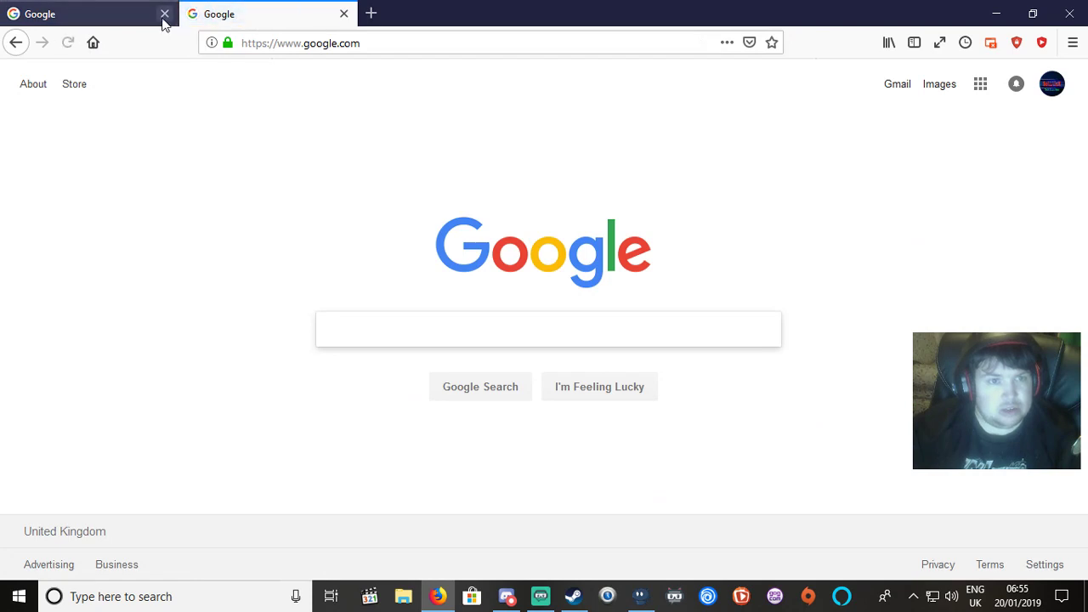
left_click(164, 14)
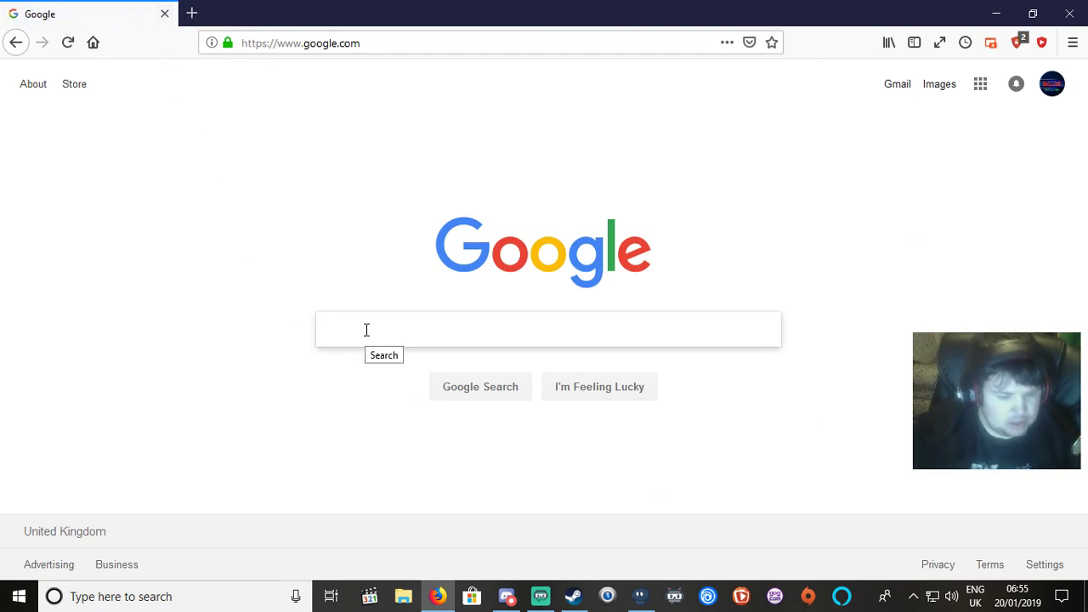
type("tu")
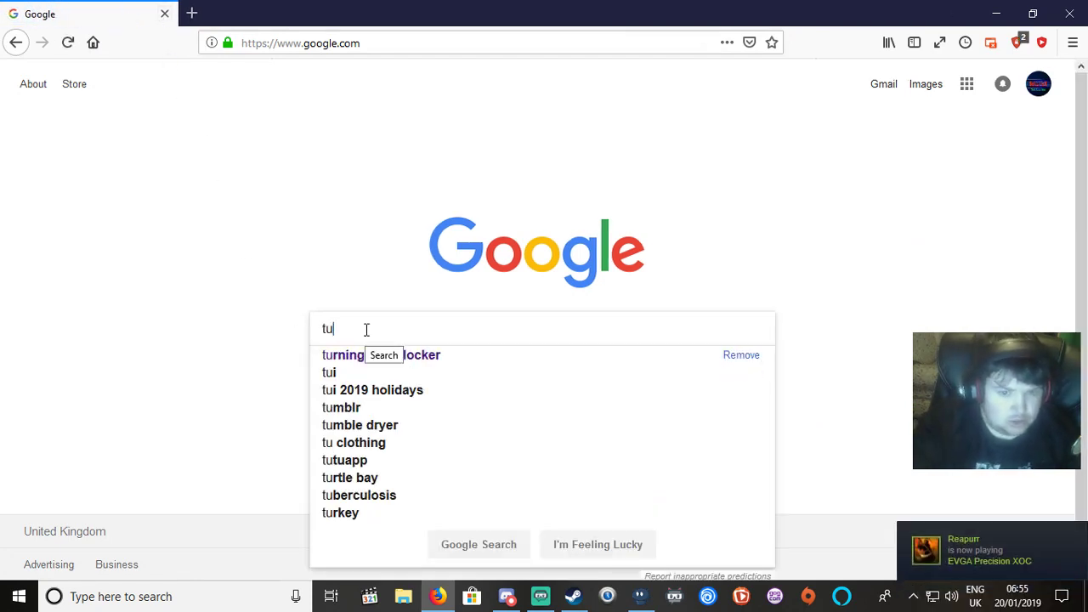
key("BackSpace")
key("BackSpace")
type("t")
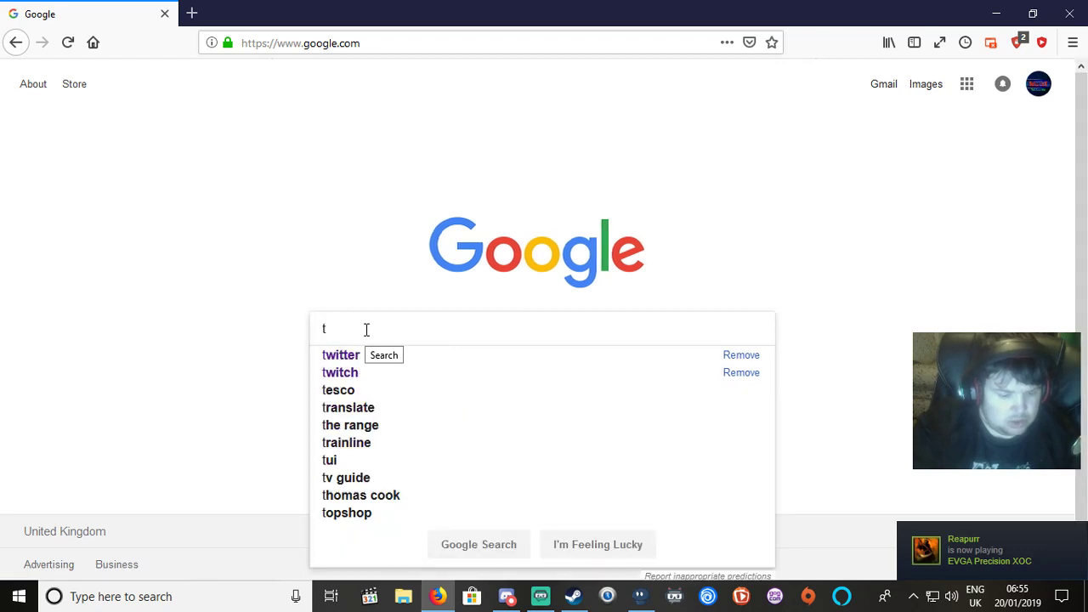
type("es")
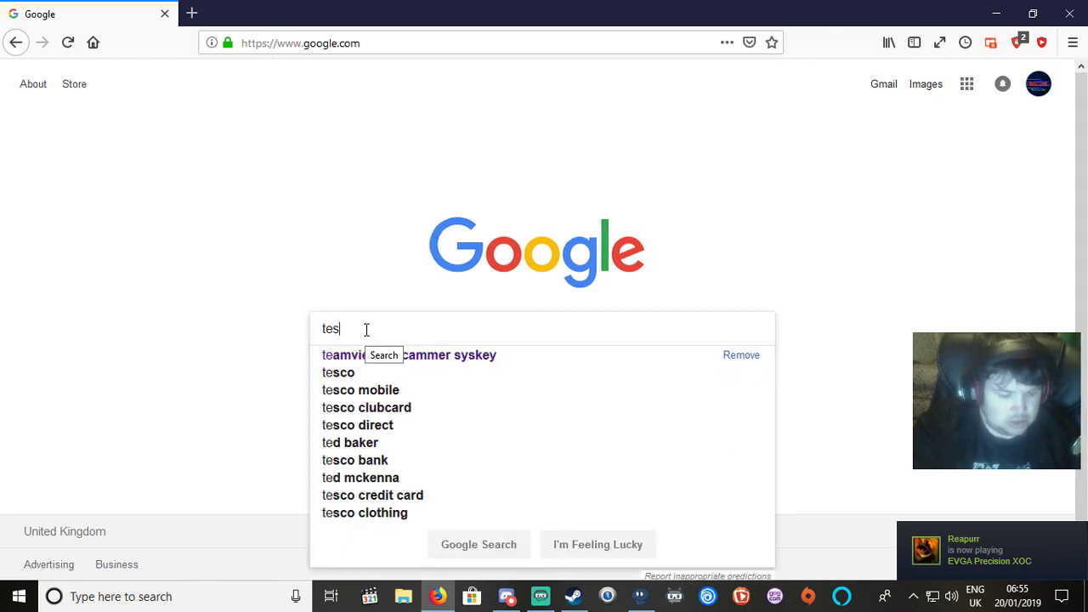
type("t pn")
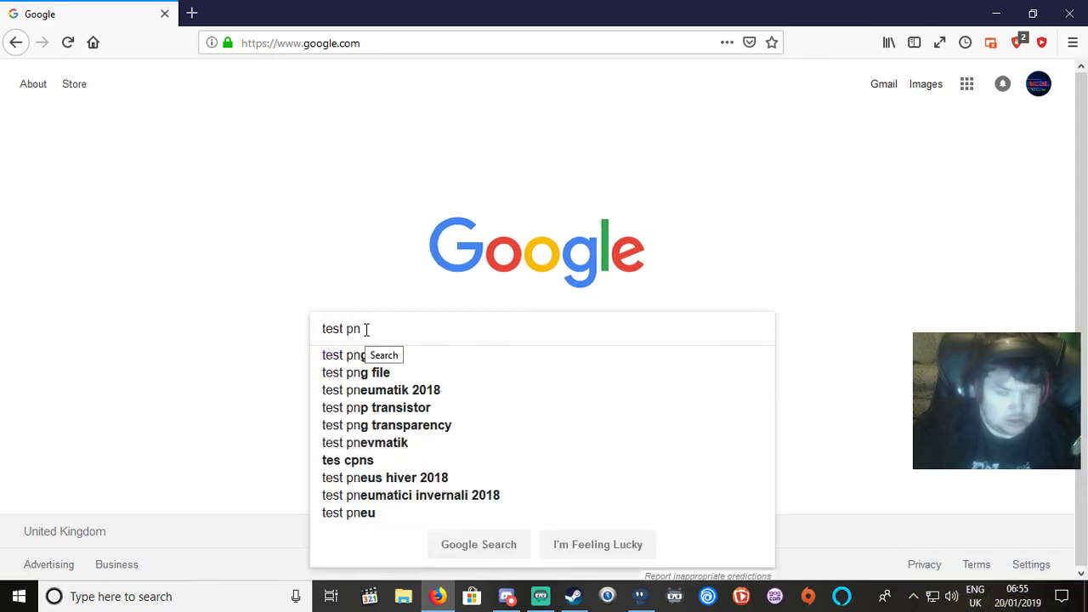
type("g")
key("Return")
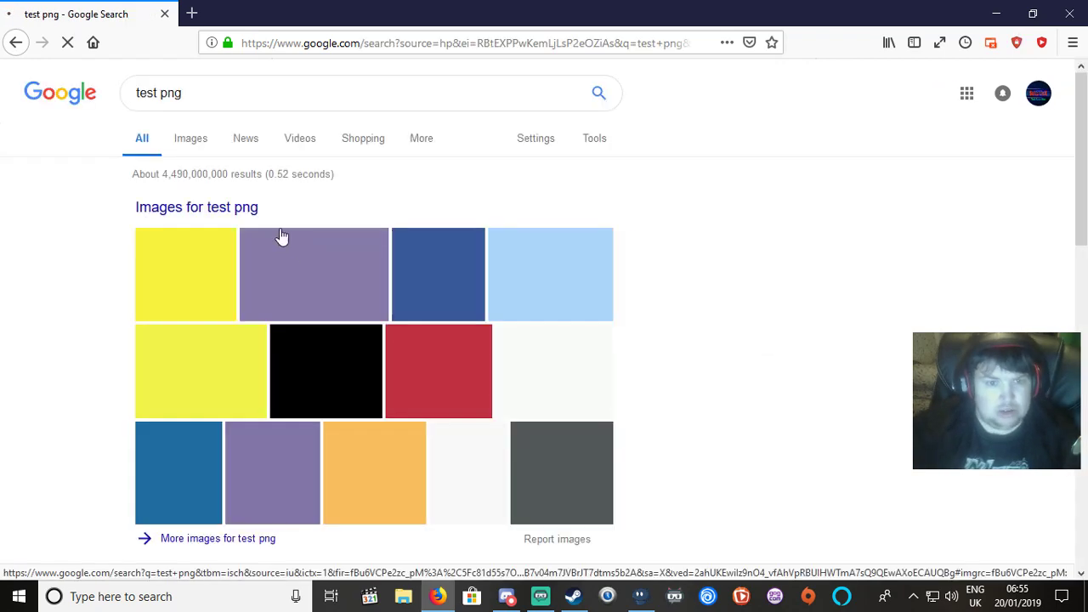
From Images results, drag the 'Testing' PNG preview onto the desktop as alphatest.
left_click(303, 277)
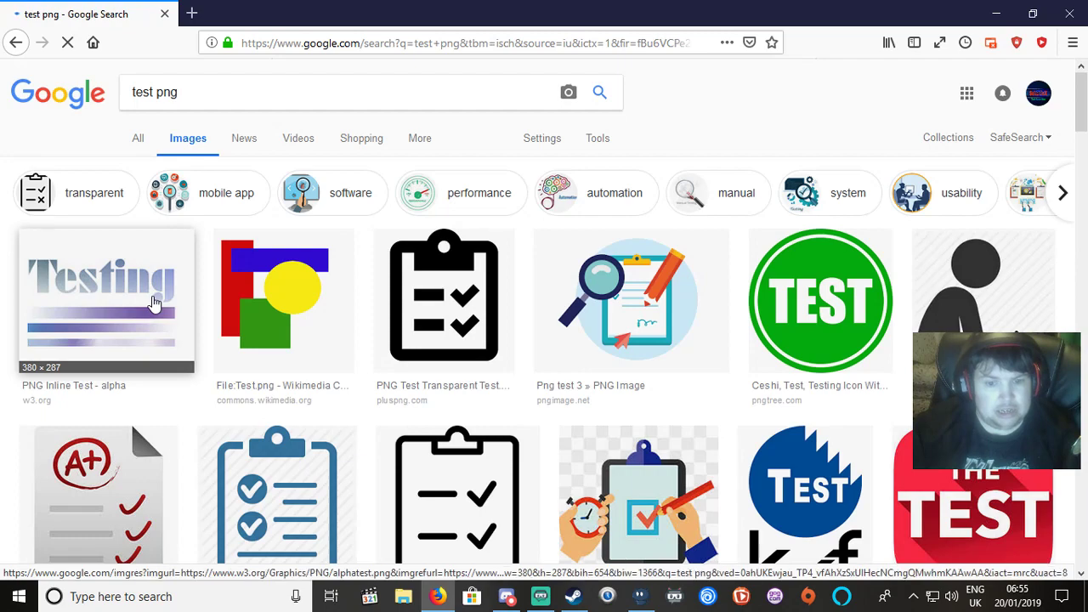
scroll(155, 304, "down", 3)
scroll(213, 207, "up", 3)
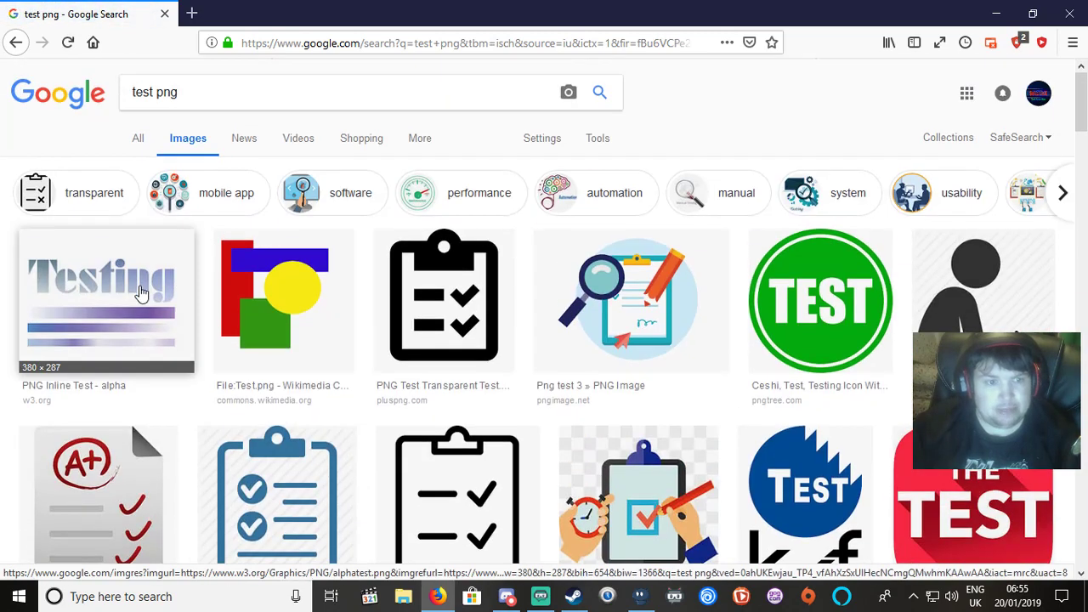
left_click(143, 289)
left_click_drag(890, 5, 591, 85)
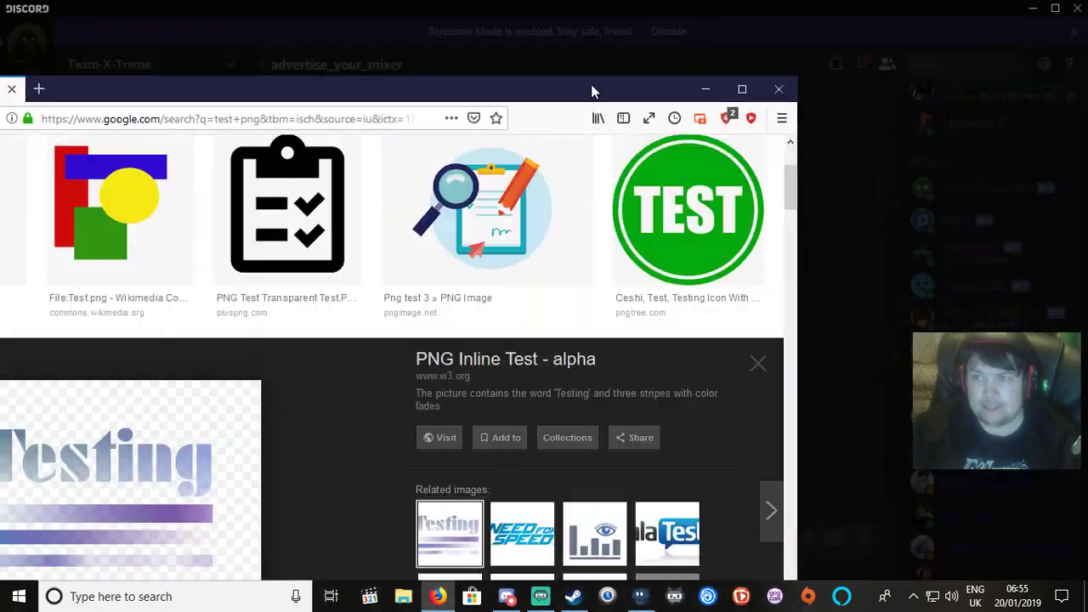
left_click(1080, 7)
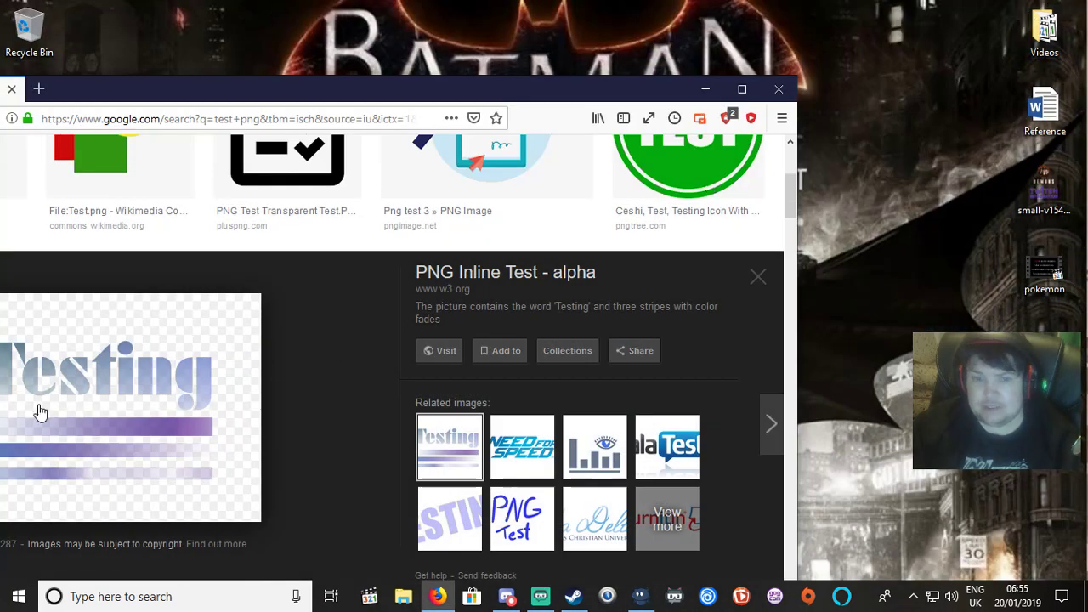
left_click_drag(408, 349, 925, 259)
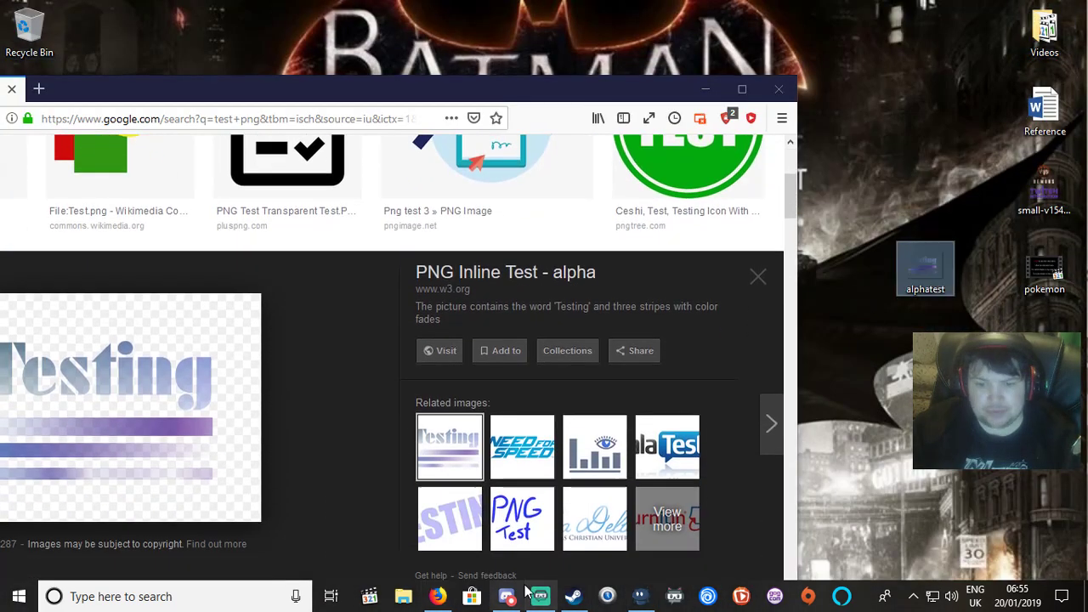
left_click(548, 602)
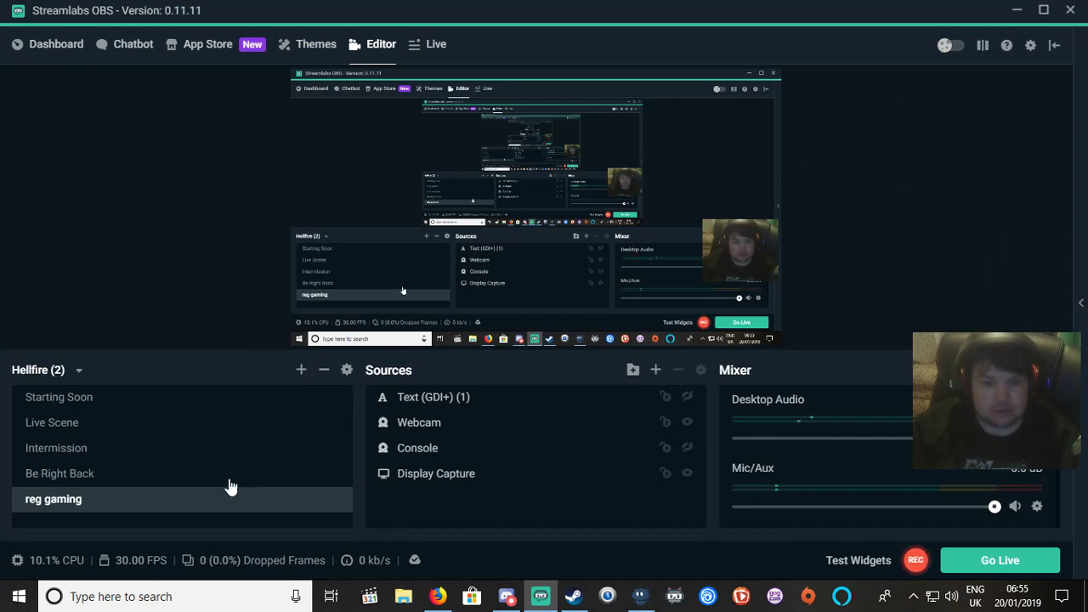
left_click(507, 599)
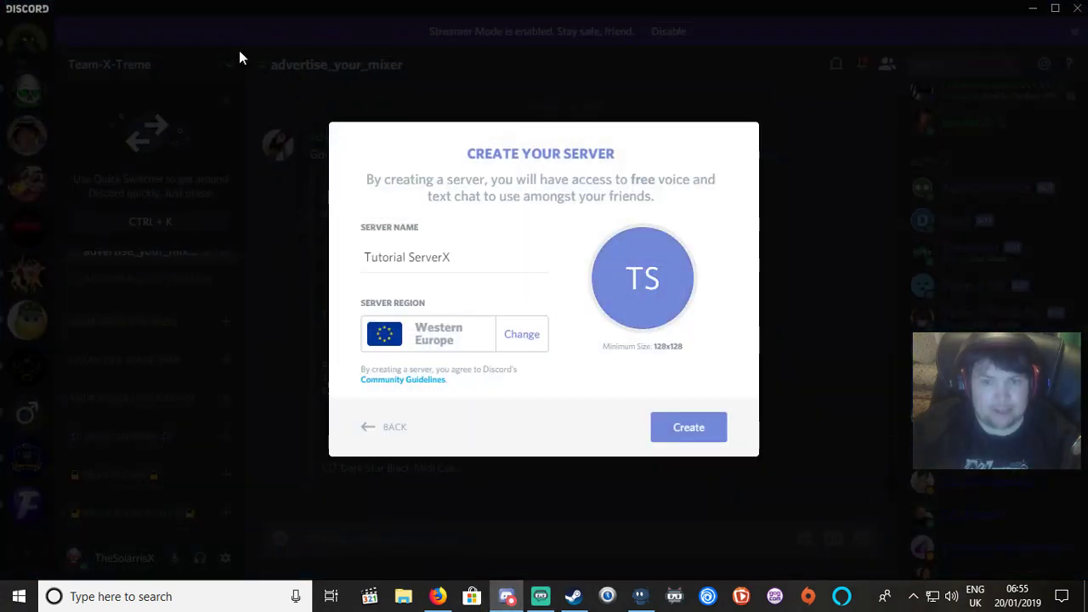
Use Desktop\alphatest as the server icon and create Tutorial ServerX.
left_click(597, 271)
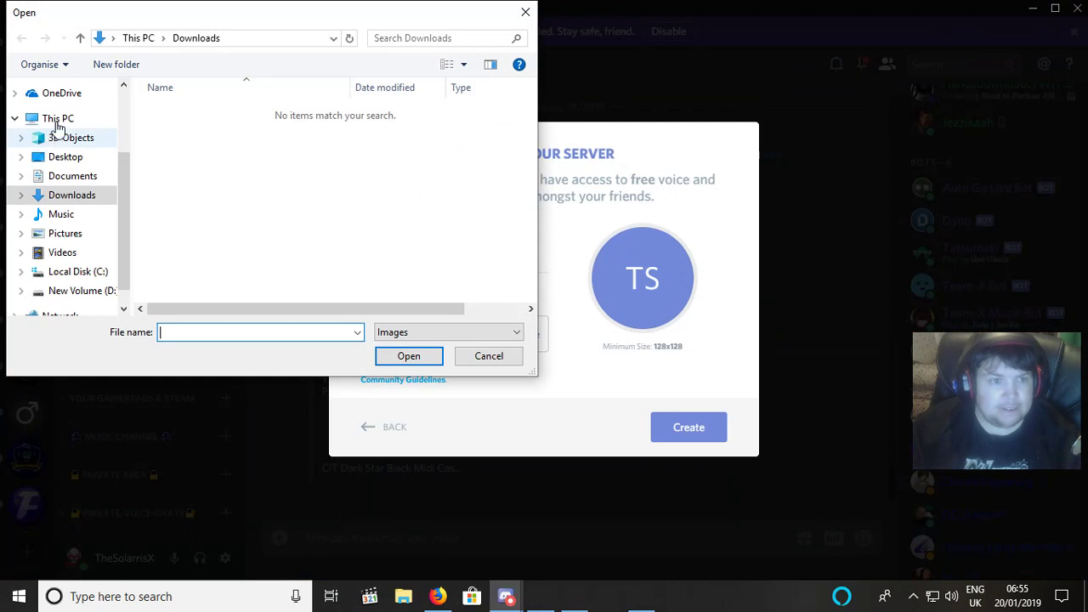
left_click(58, 121)
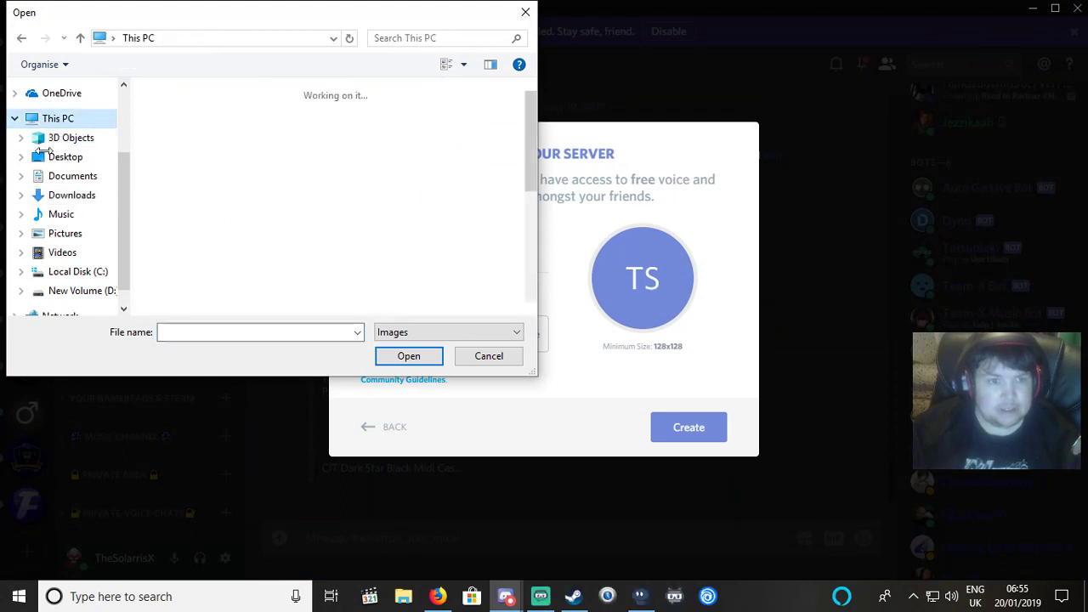
left_click(49, 161)
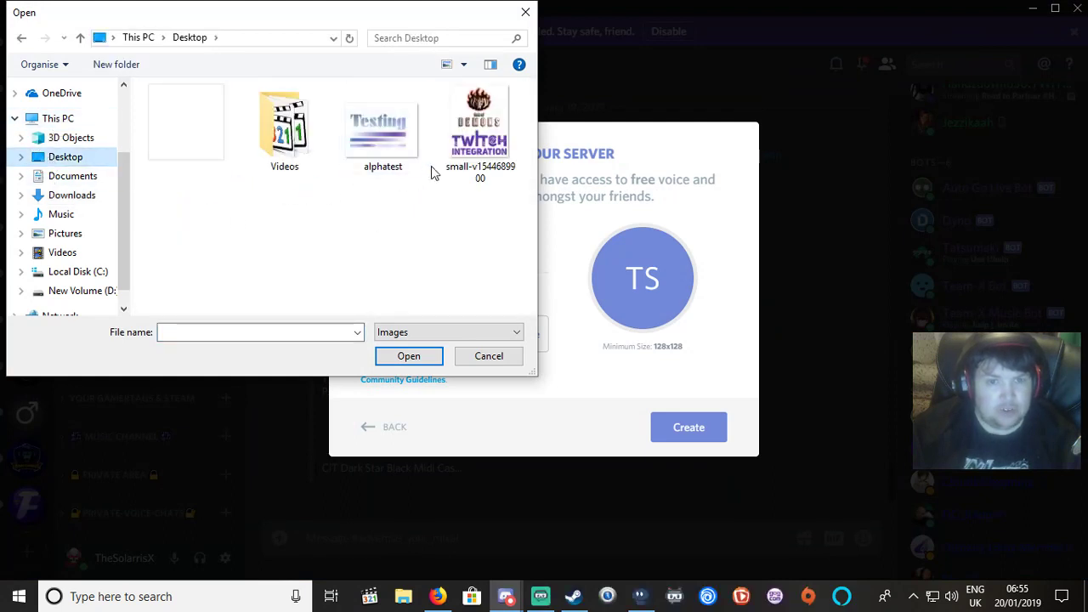
double_click(397, 138)
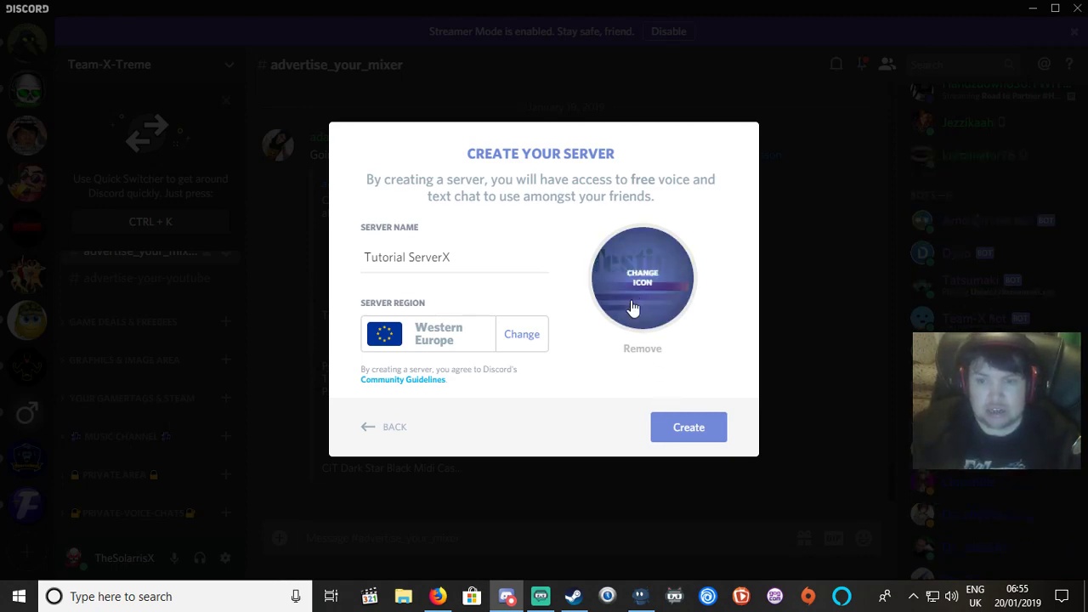
left_click(690, 436)
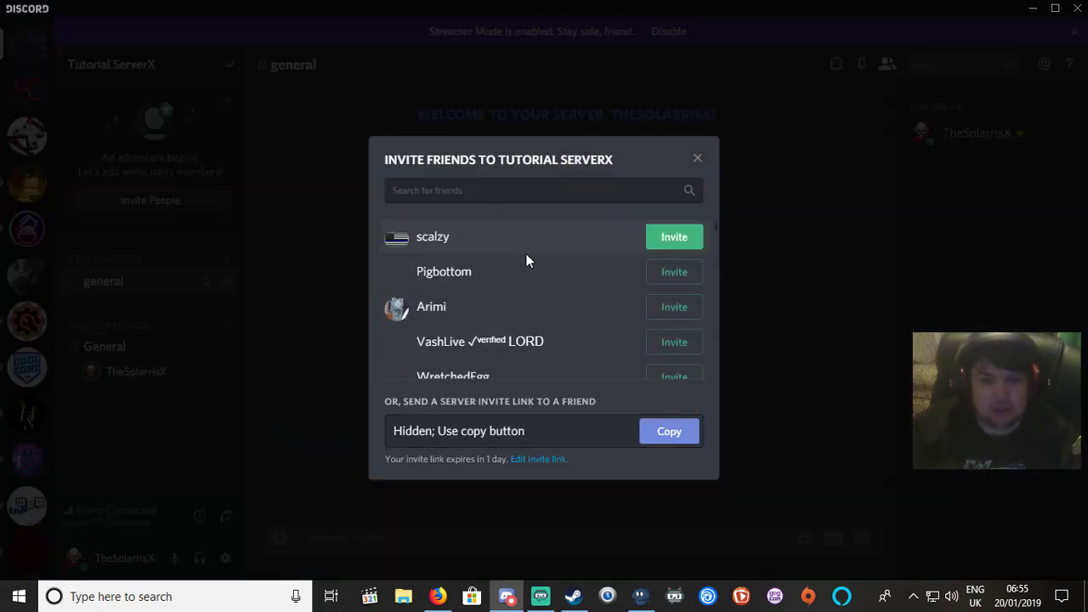
Scroll through the friend list, then close the Invite Friends dialog.
scroll(480, 324, "down", 2)
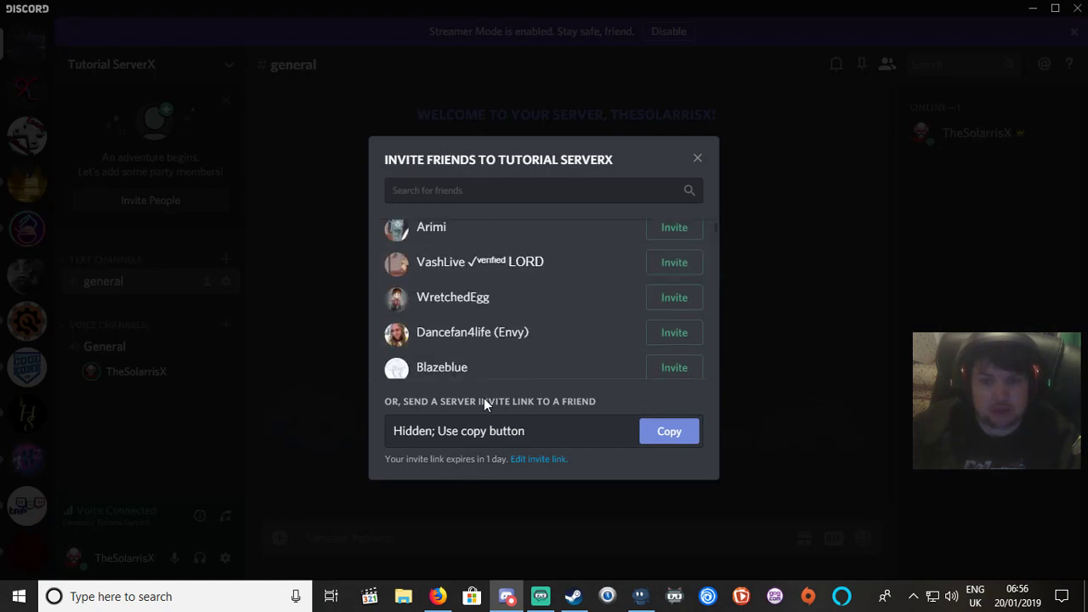
scroll(534, 348, "up", 2)
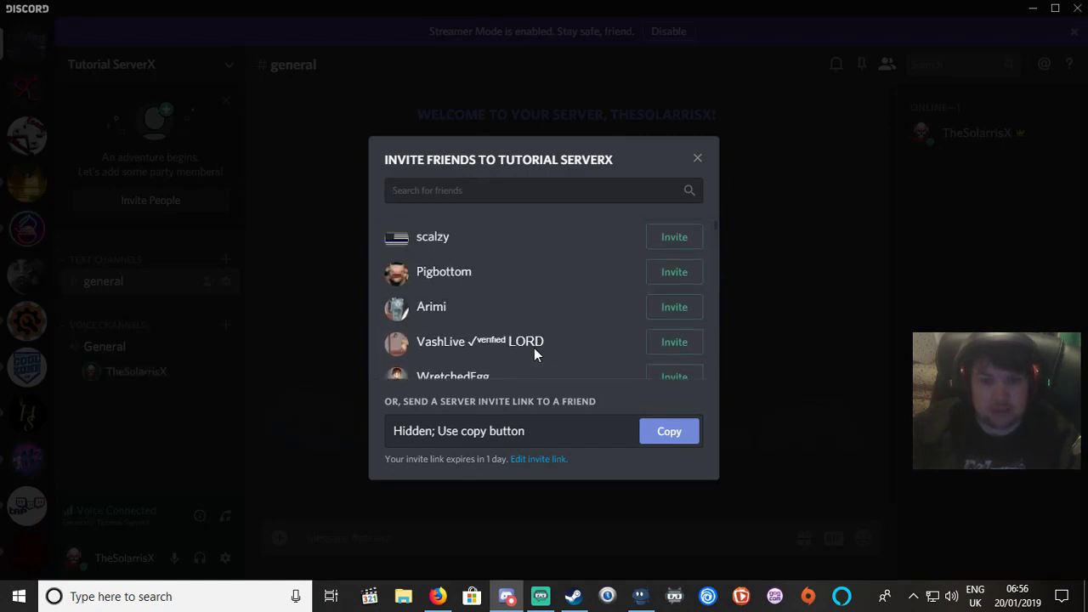
scroll(588, 246, "down", 5)
scroll(587, 246, "down", 3)
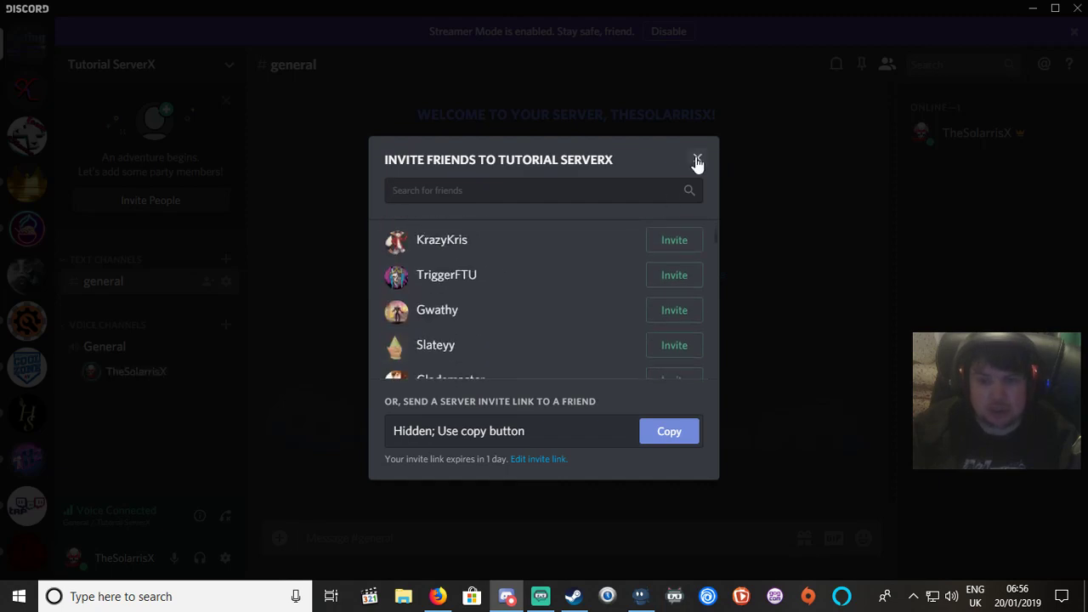
left_click(698, 160)
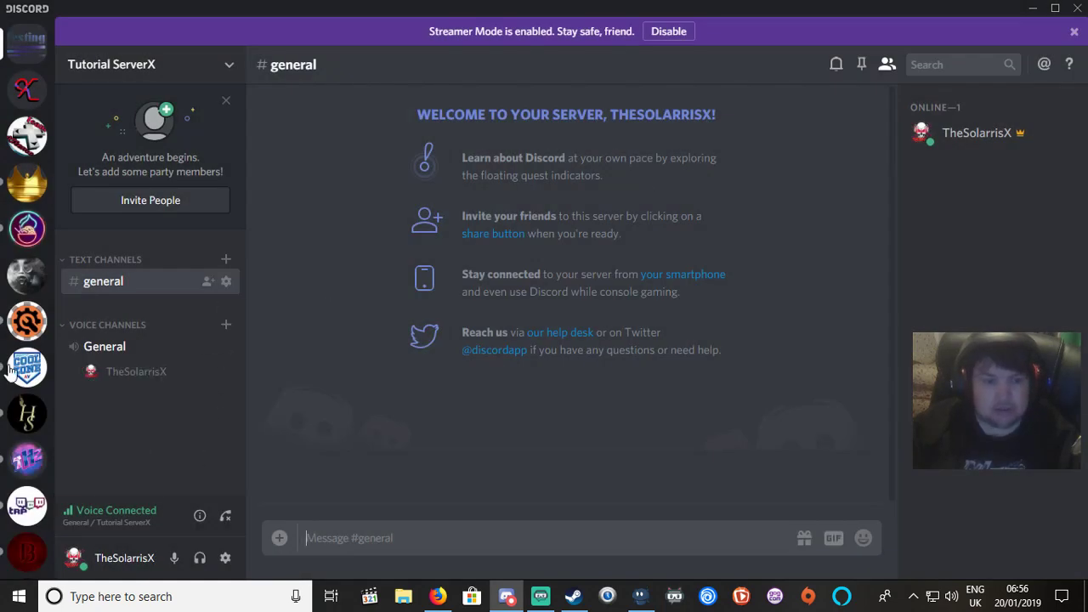
scroll(26, 212, "up", 2)
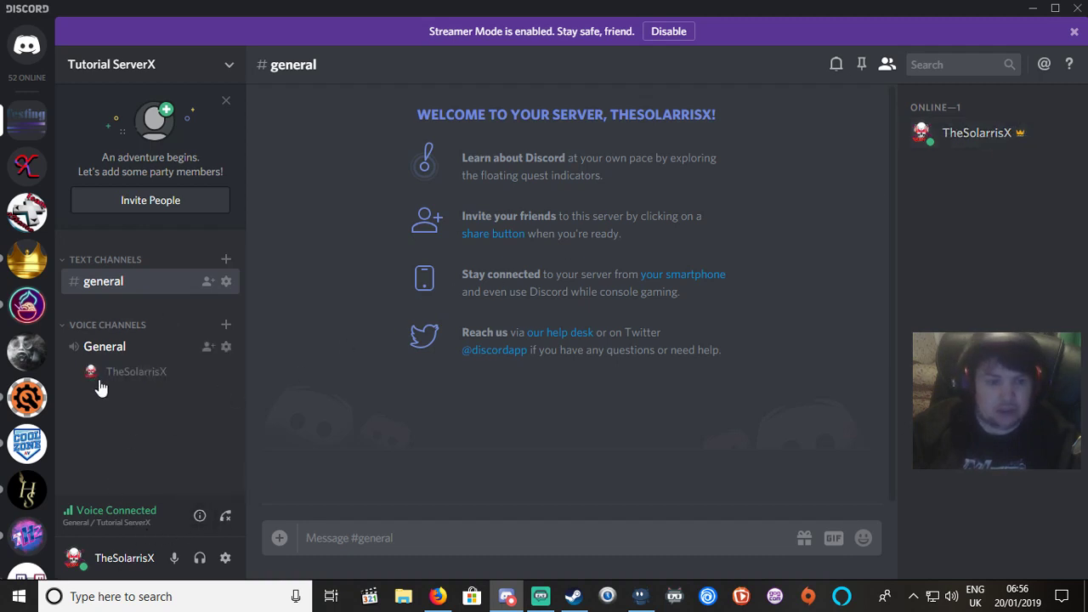
Create a 'Gaming' category from the Tutorial ServerX server menu.
right_click(24, 120)
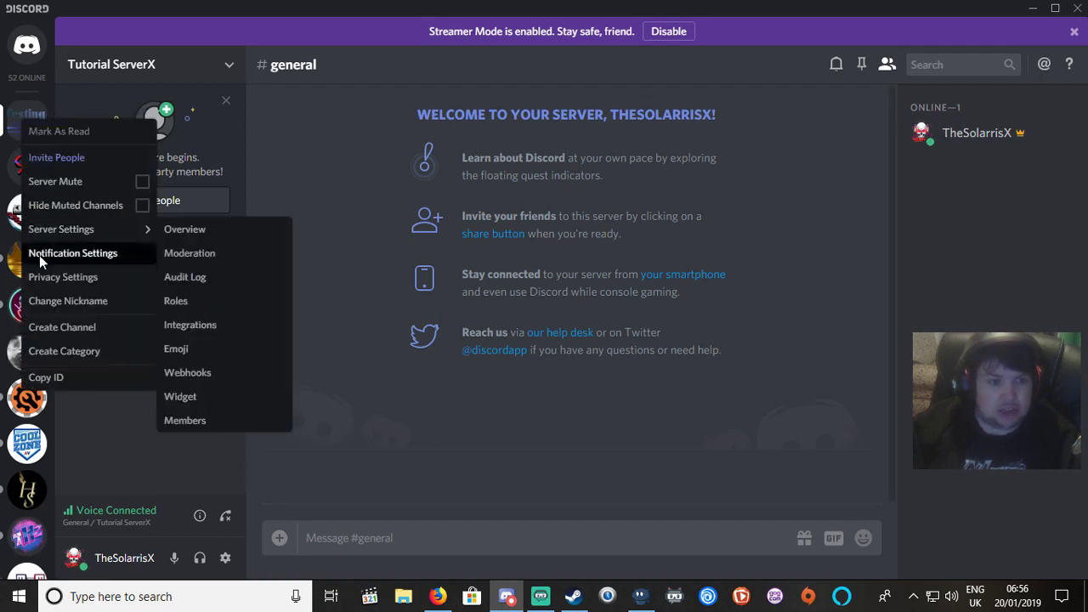
left_click(75, 353)
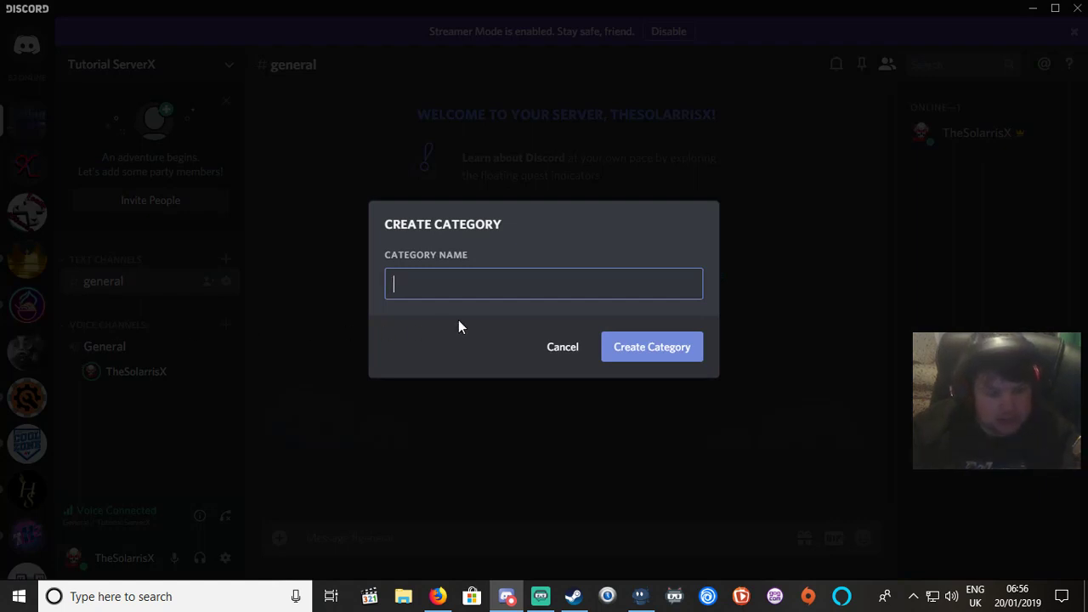
type("Gam")
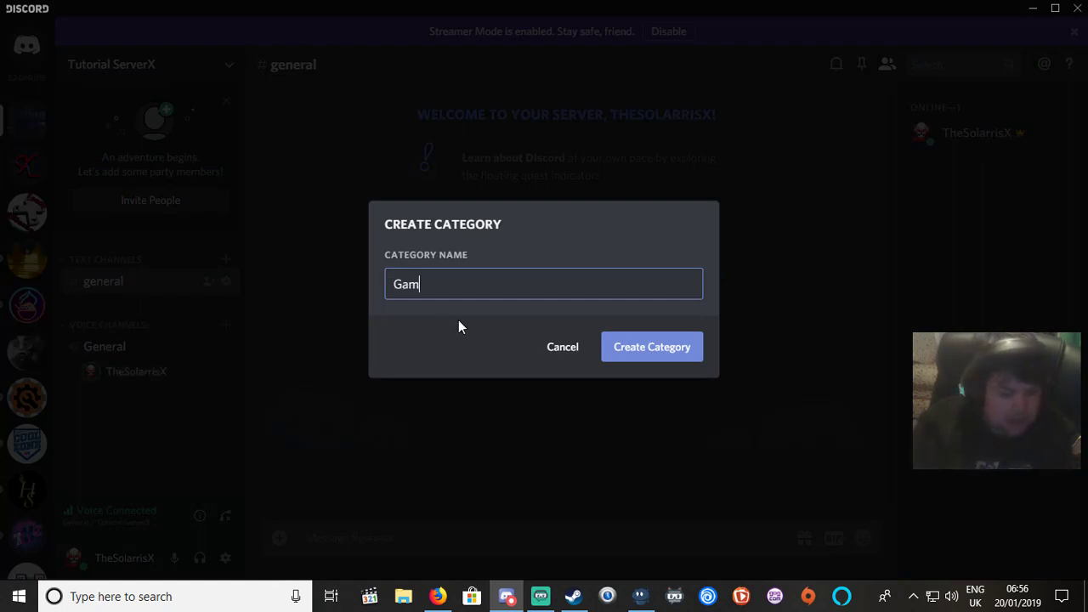
type("ing")
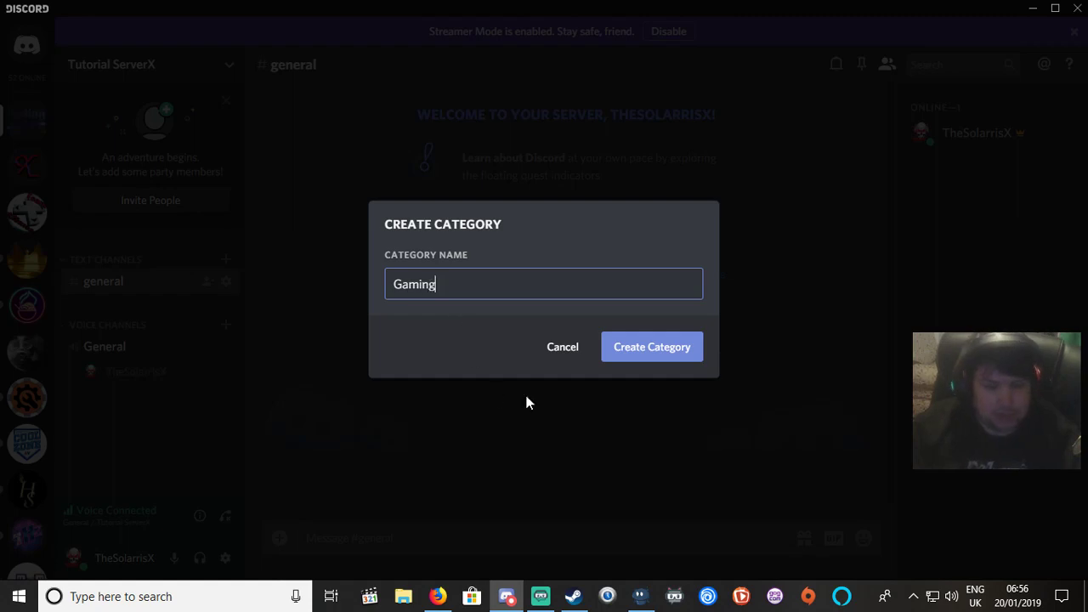
left_click(638, 356)
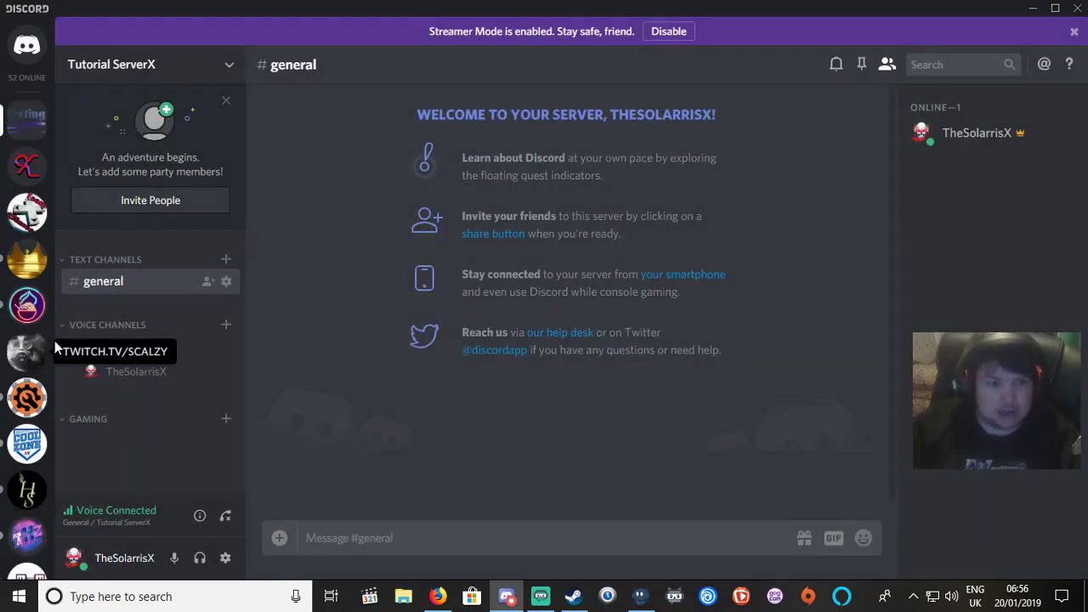
Add a text channel named 'general' to the Gaming category.
left_click(225, 420)
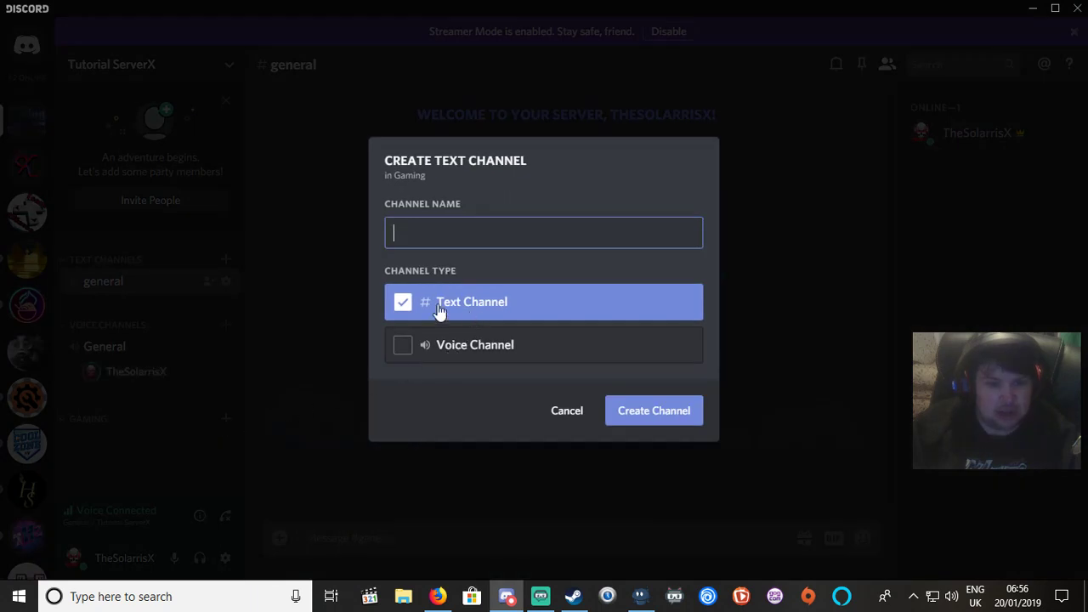
left_click(401, 351)
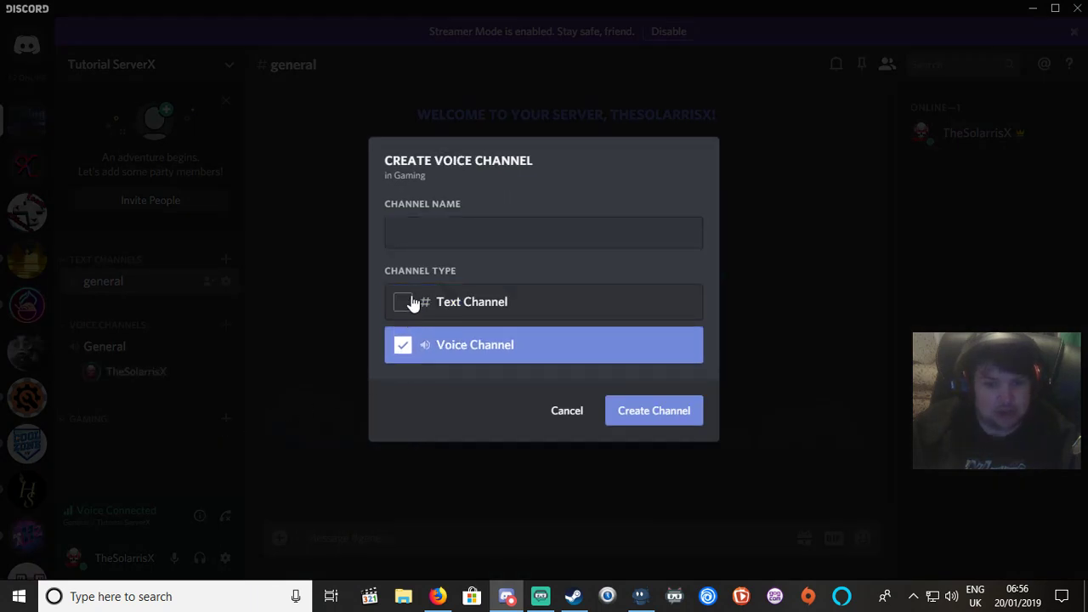
left_click(410, 304)
left_click(439, 222)
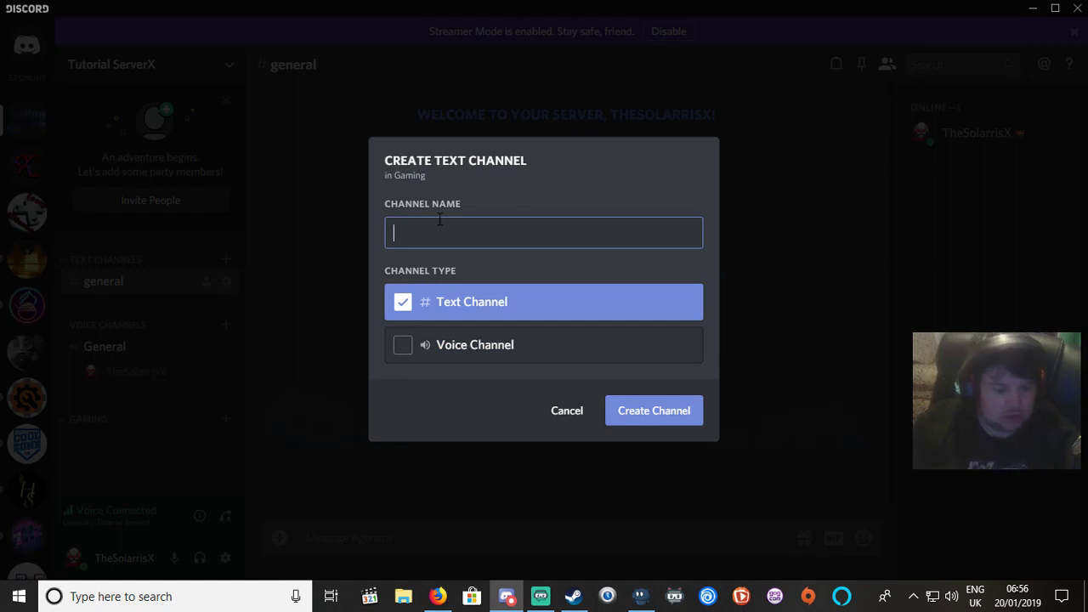
type("gene")
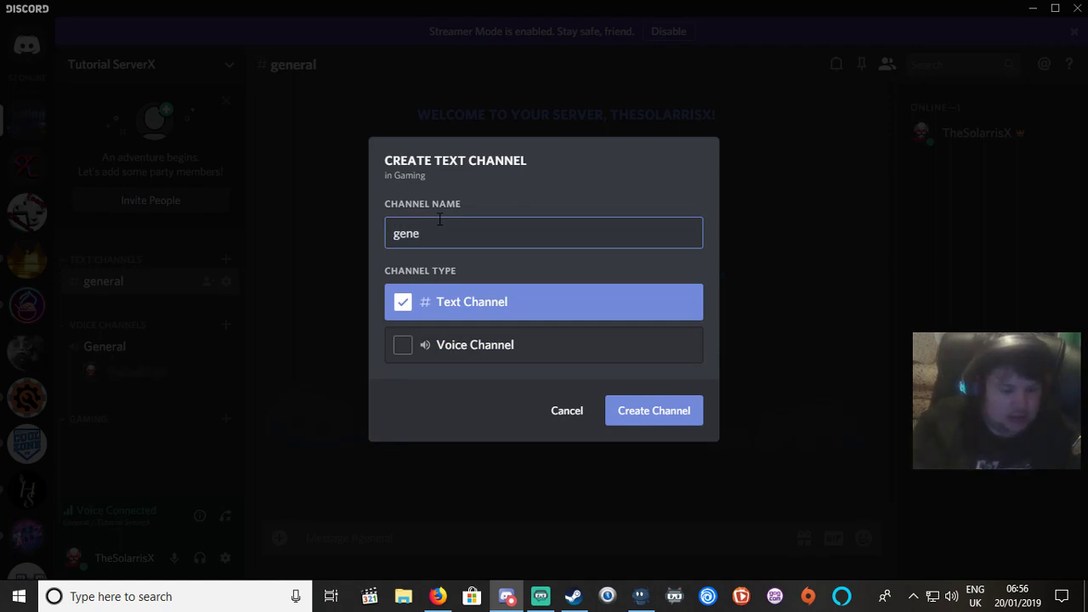
type("ral")
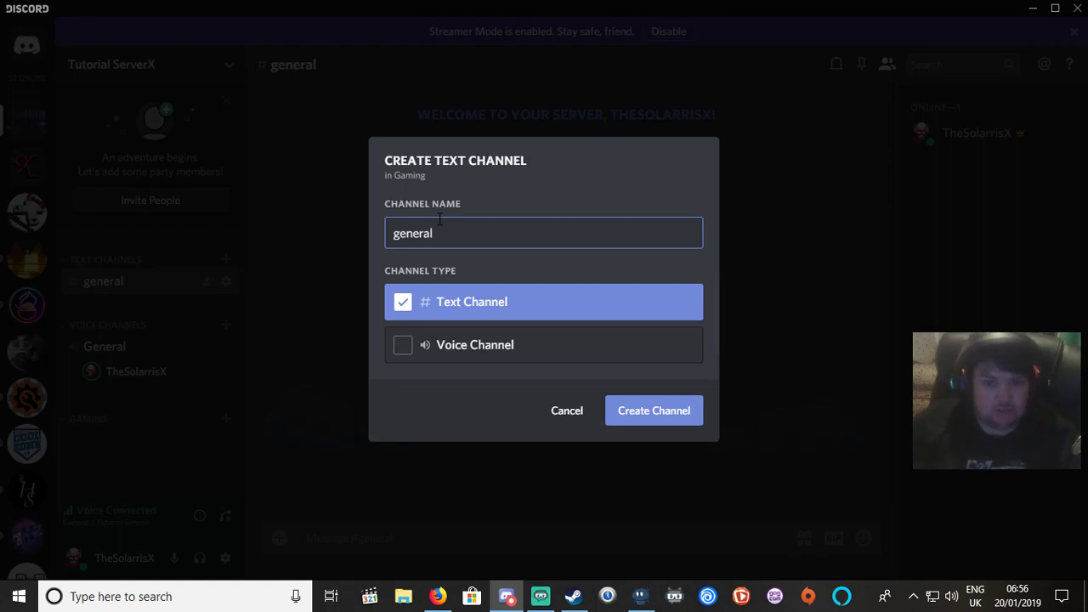
left_click(622, 425)
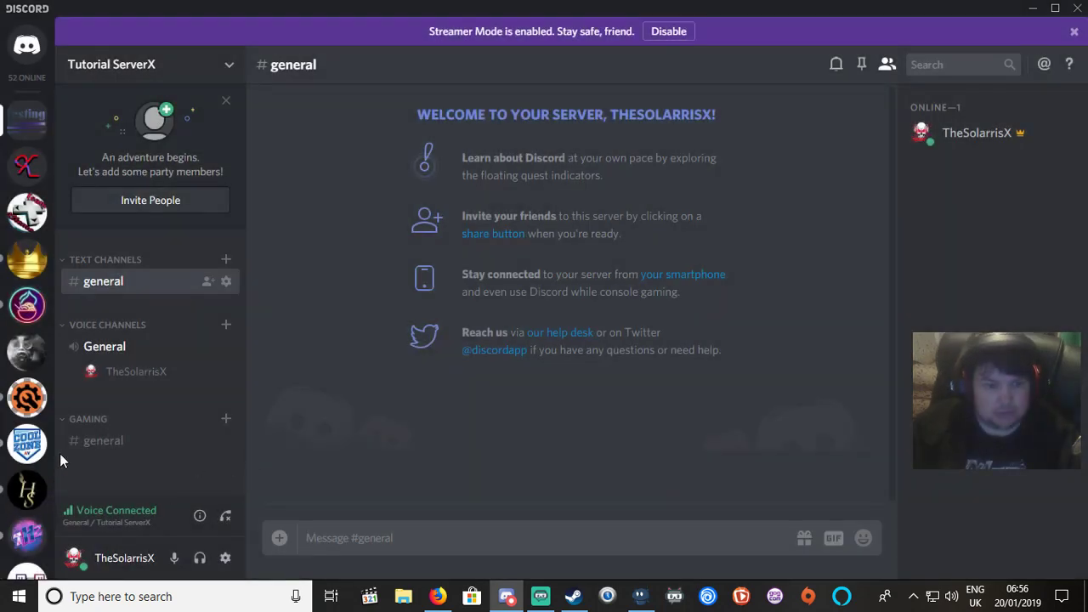
Add a voice channel named 'General' to the Gaming category.
left_click(226, 419)
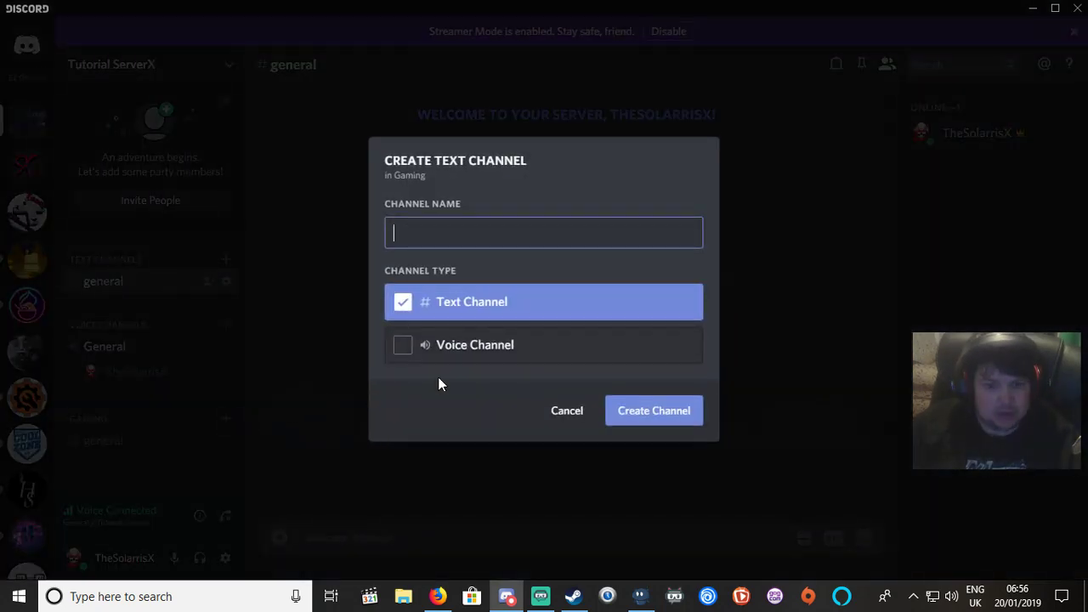
left_click(401, 343)
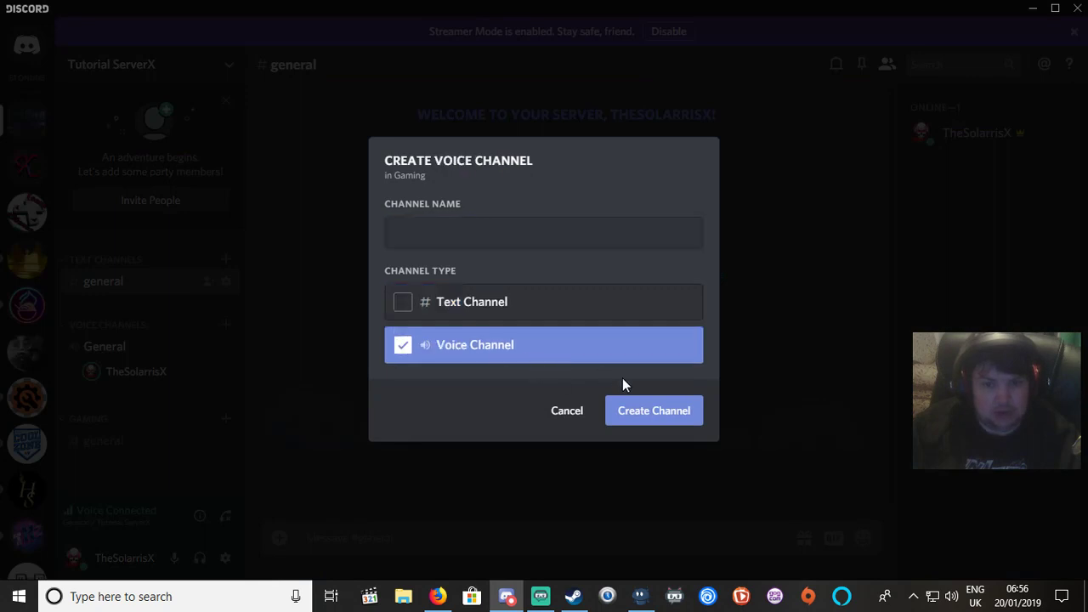
left_click(655, 413)
left_click(547, 222)
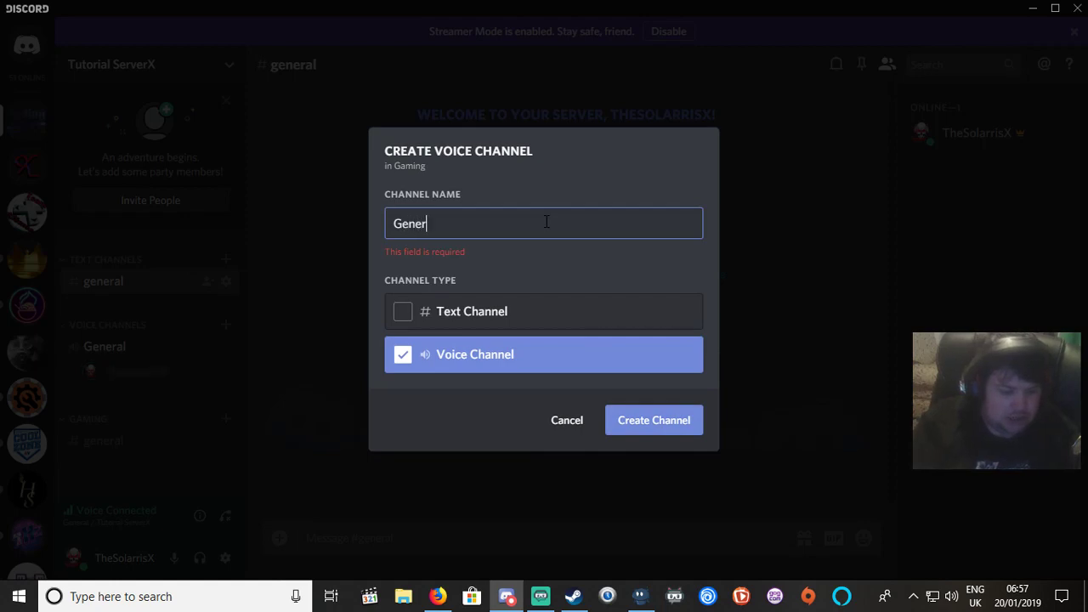
type("General")
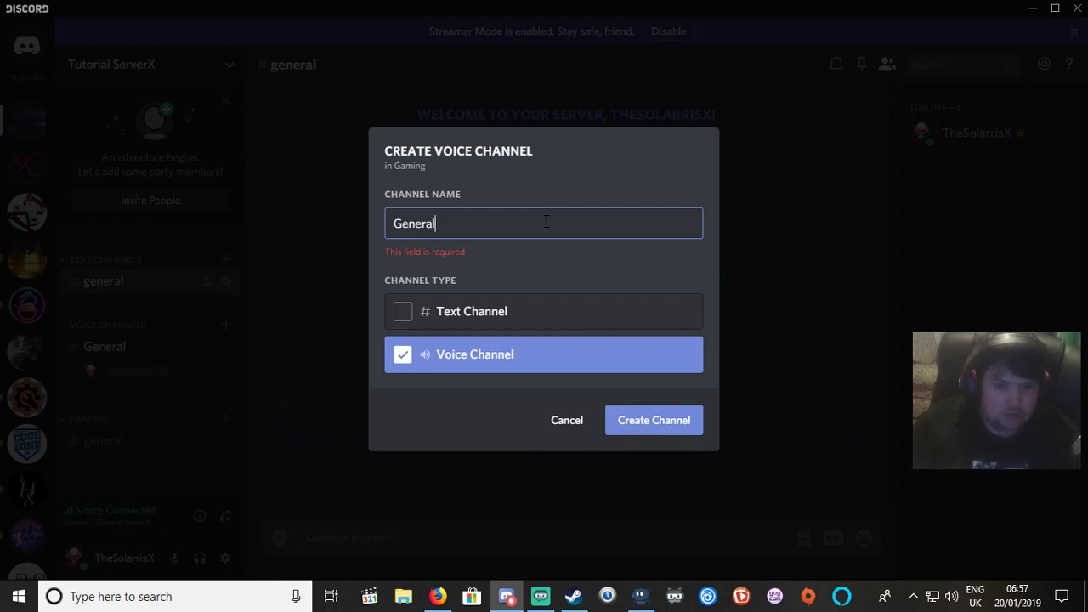
left_click(648, 429)
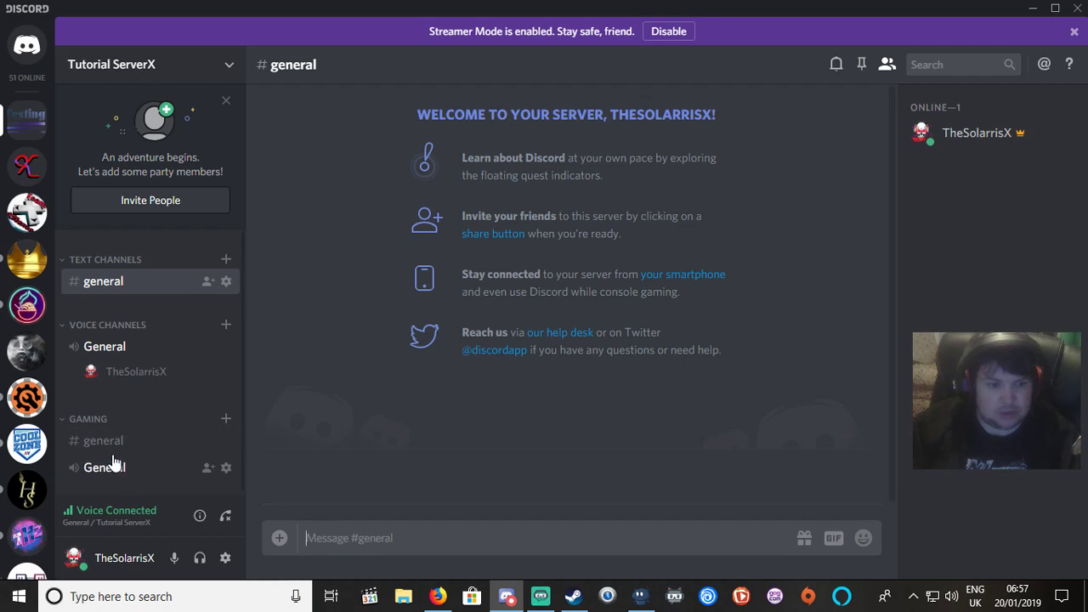
Save the General voice channel with 96kbps bitrate and a 51-user limit.
right_click(106, 470)
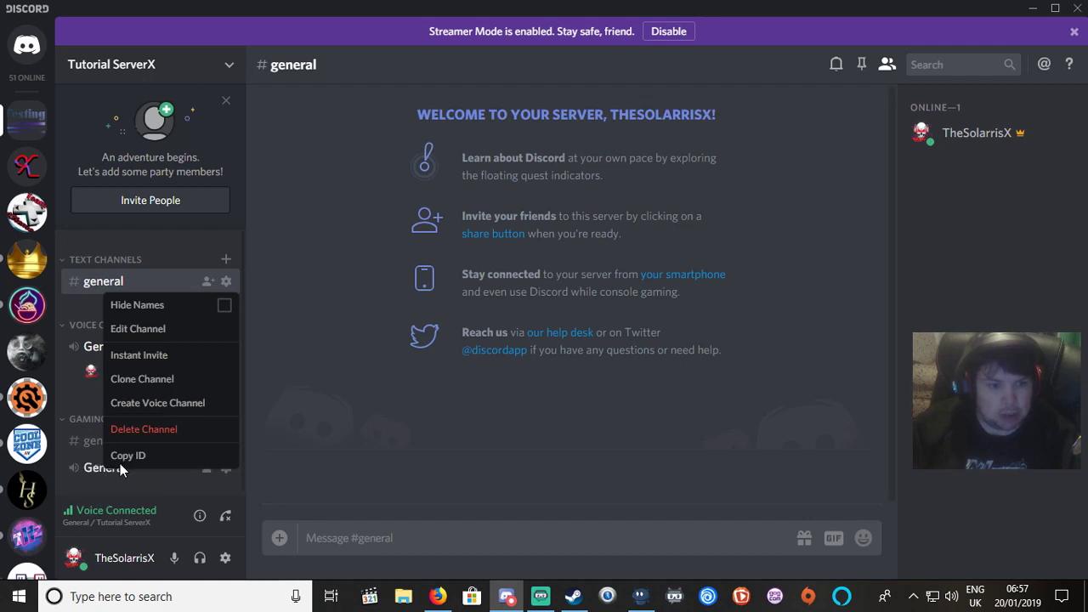
left_click(151, 328)
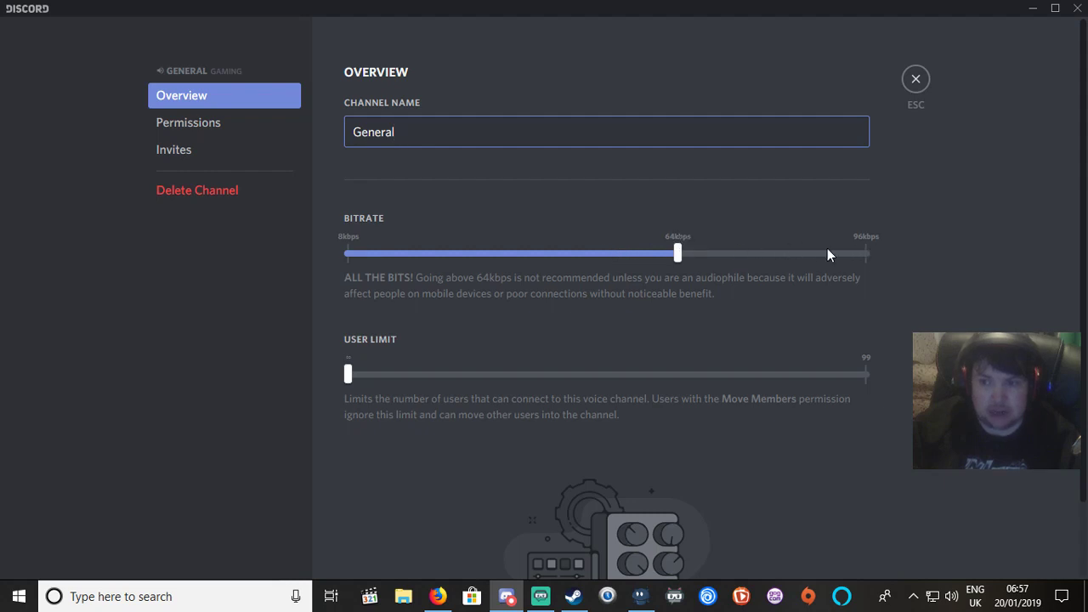
left_click_drag(683, 250, 911, 261)
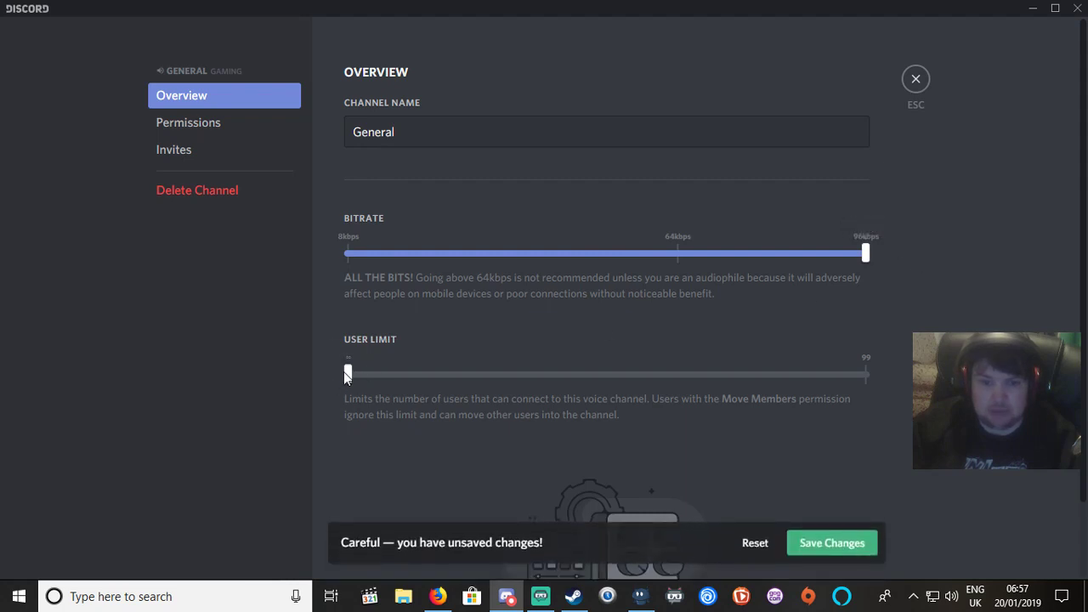
left_click_drag(348, 374, 597, 376)
left_click(174, 126)
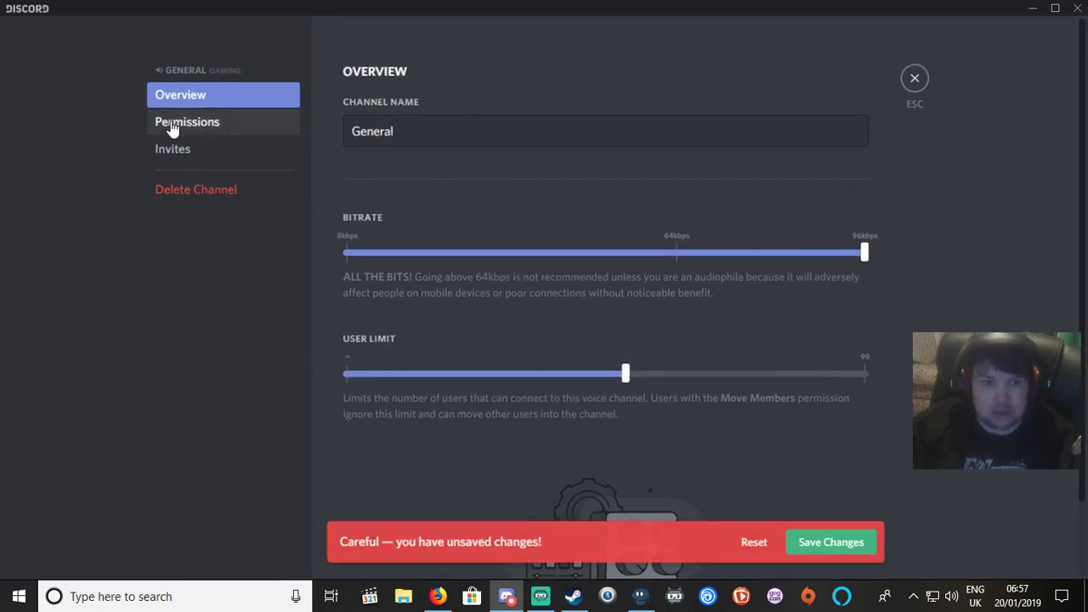
left_click(836, 543)
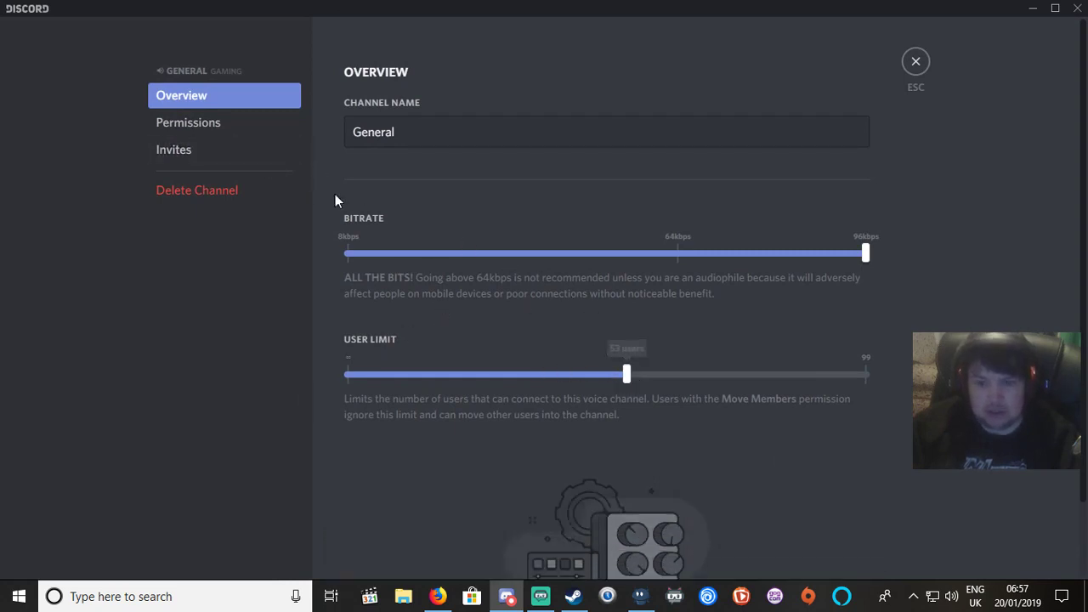
left_click(194, 126)
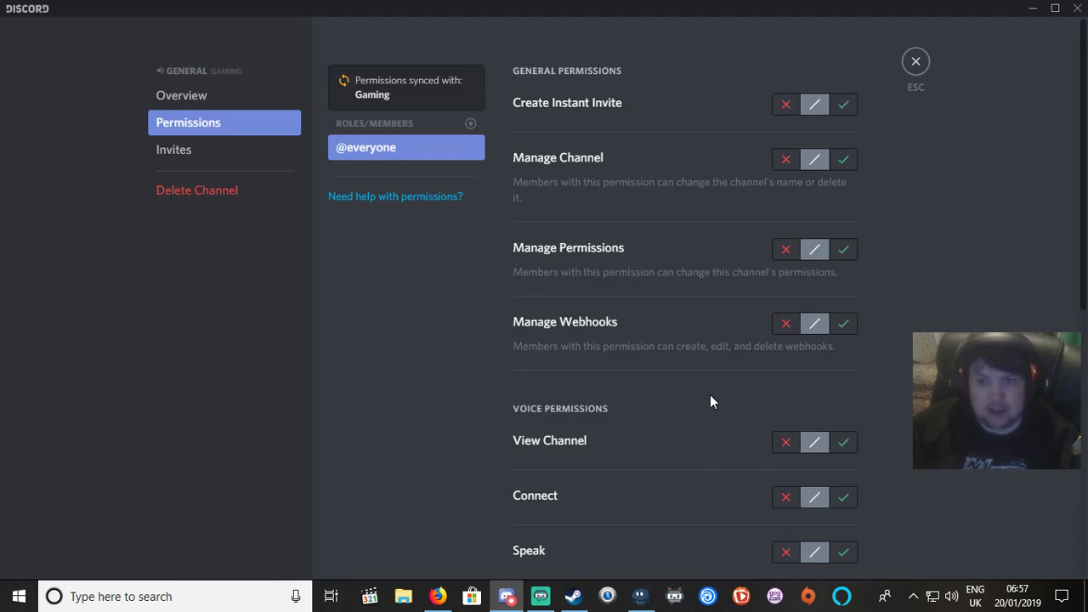
Add the owner's own account as a member override in the channel permissions.
scroll(710, 395, "down", 6)
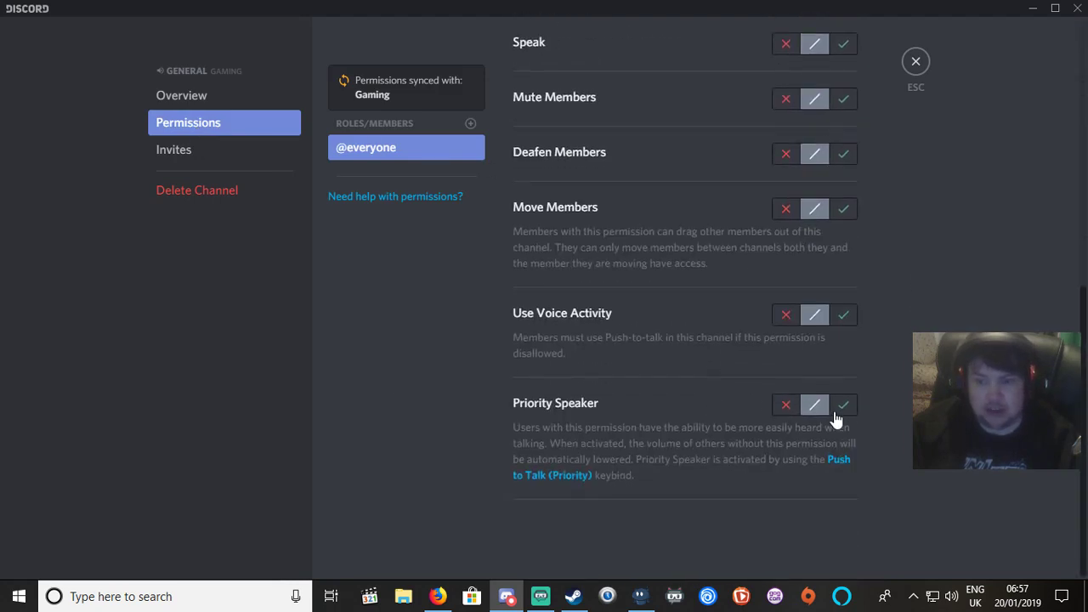
scroll(841, 416, "up", 6)
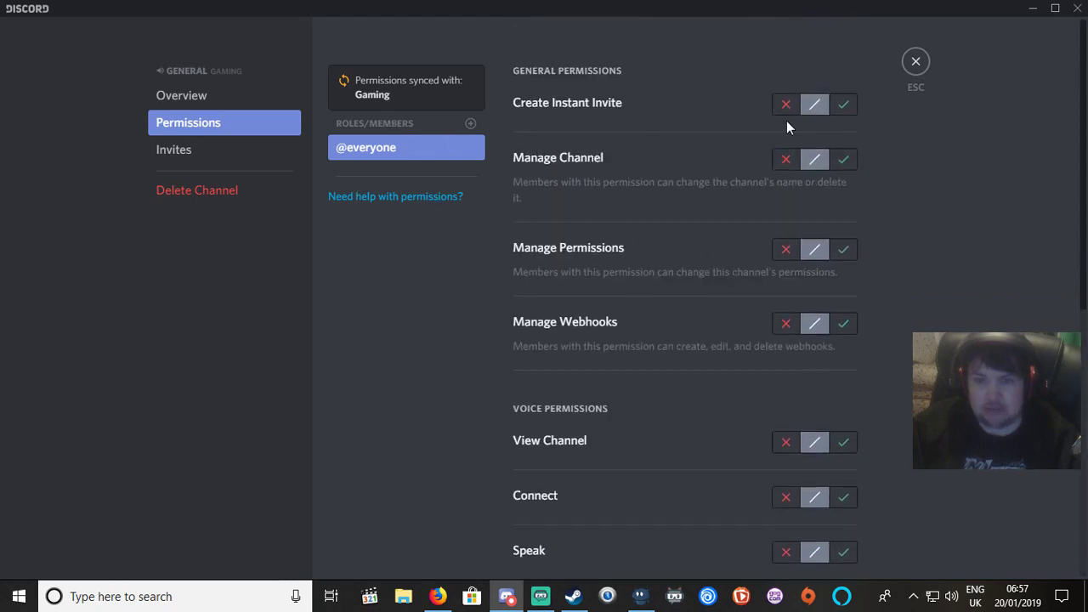
left_click(376, 131)
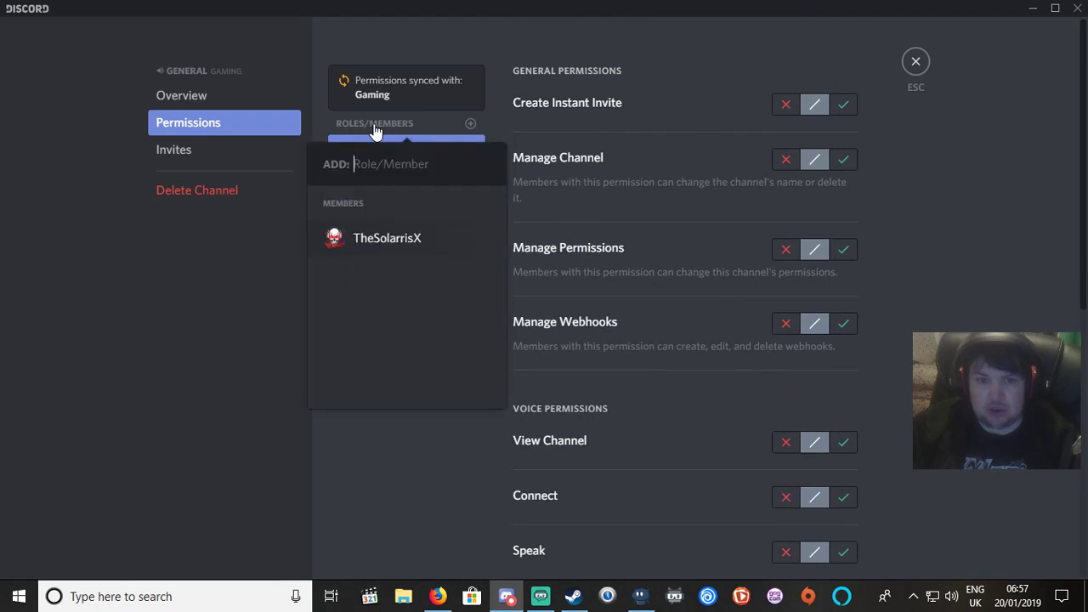
left_click(367, 255)
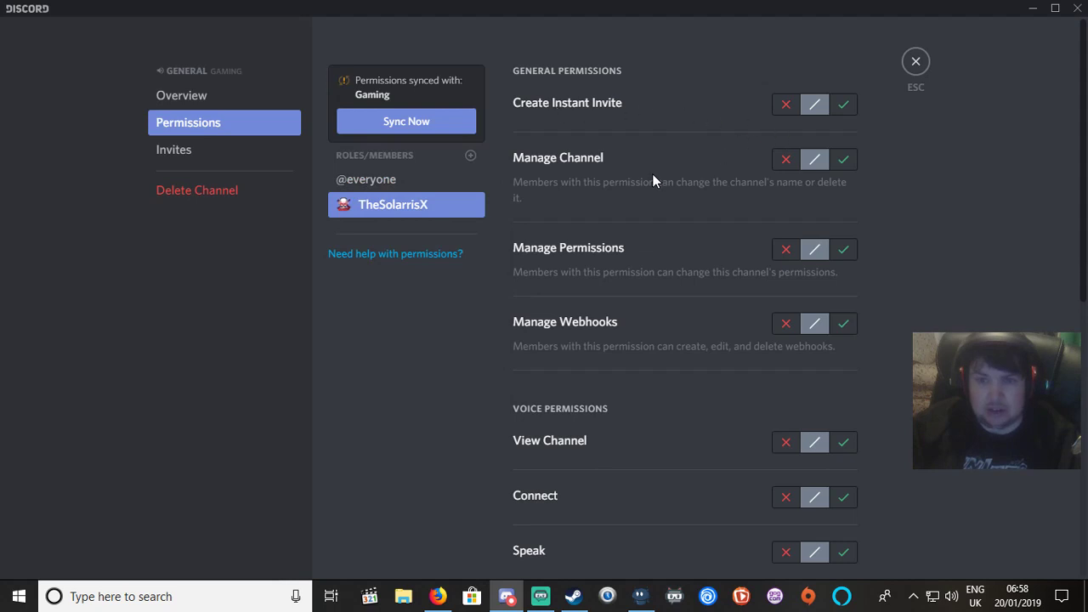
Allow Priority Speaker, Use Voice Activity and Move Members for that account, and save.
scroll(623, 324, "down", 6)
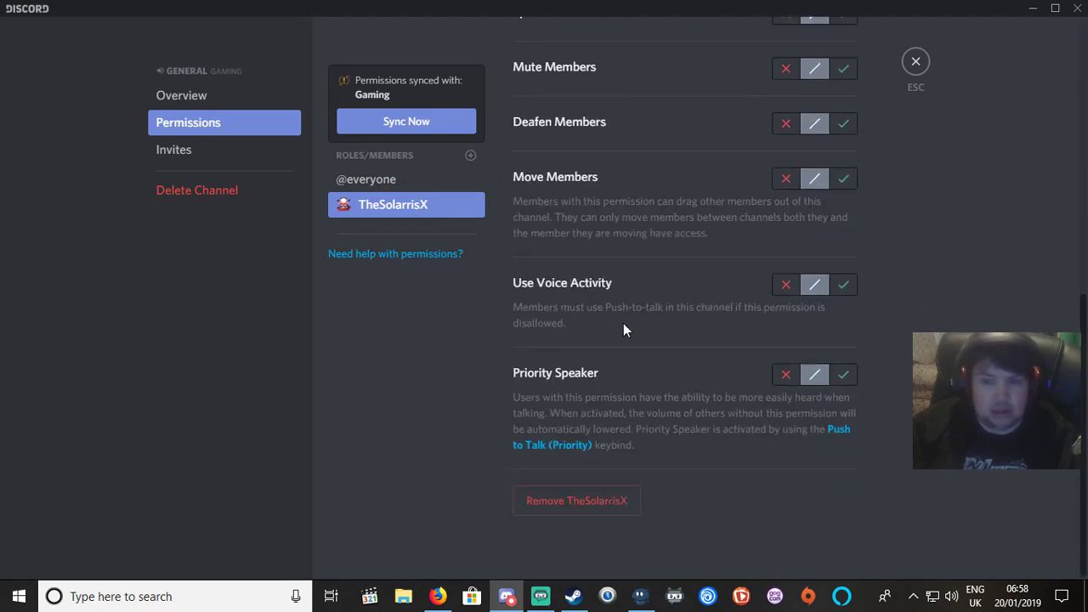
left_click(843, 378)
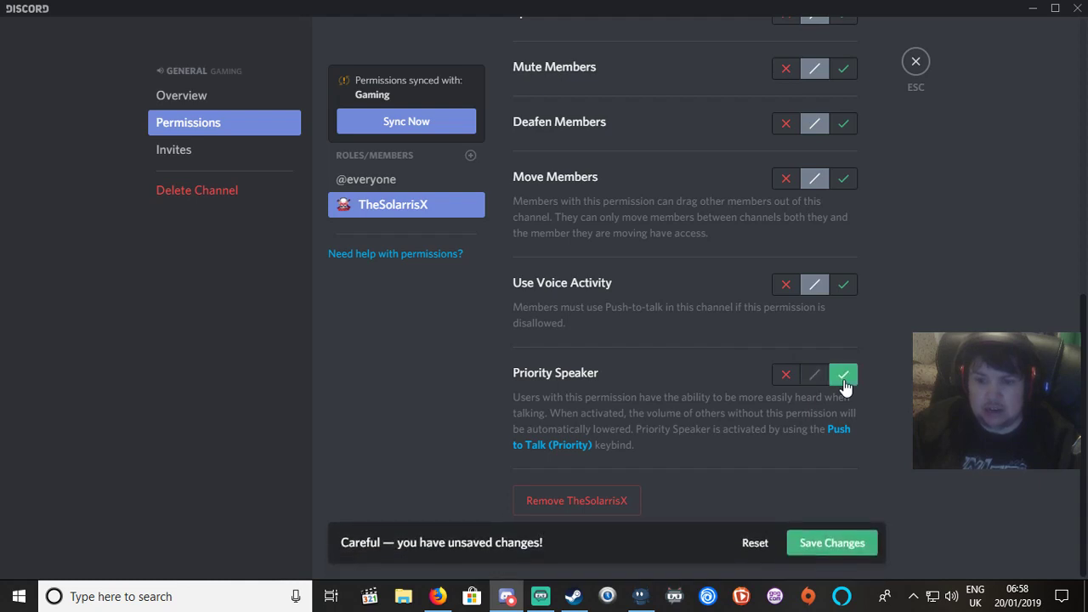
scroll(854, 310, "up", 1)
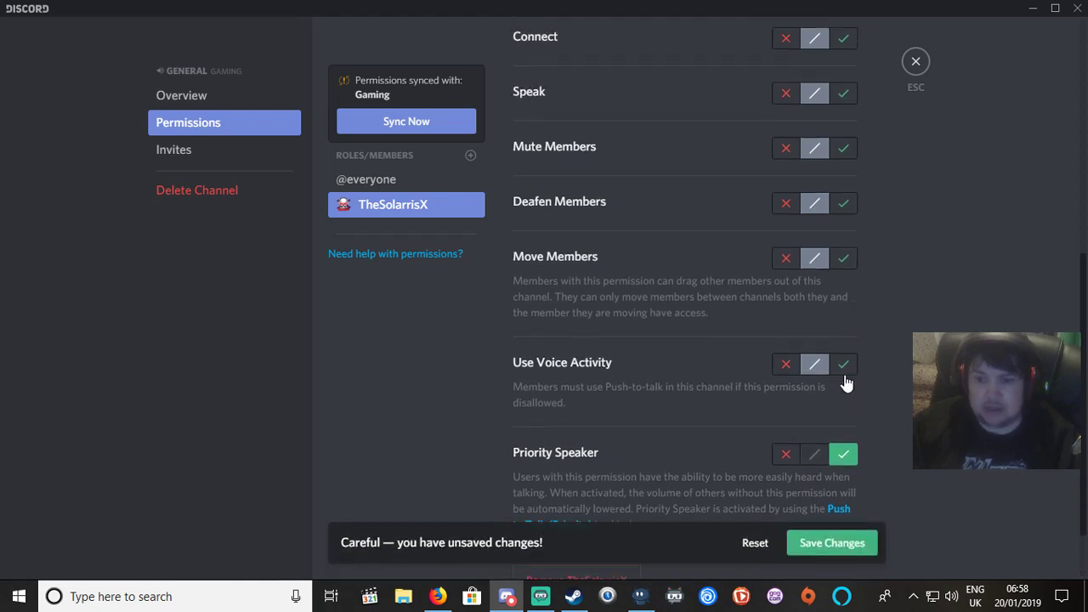
left_click(844, 367)
left_click(842, 259)
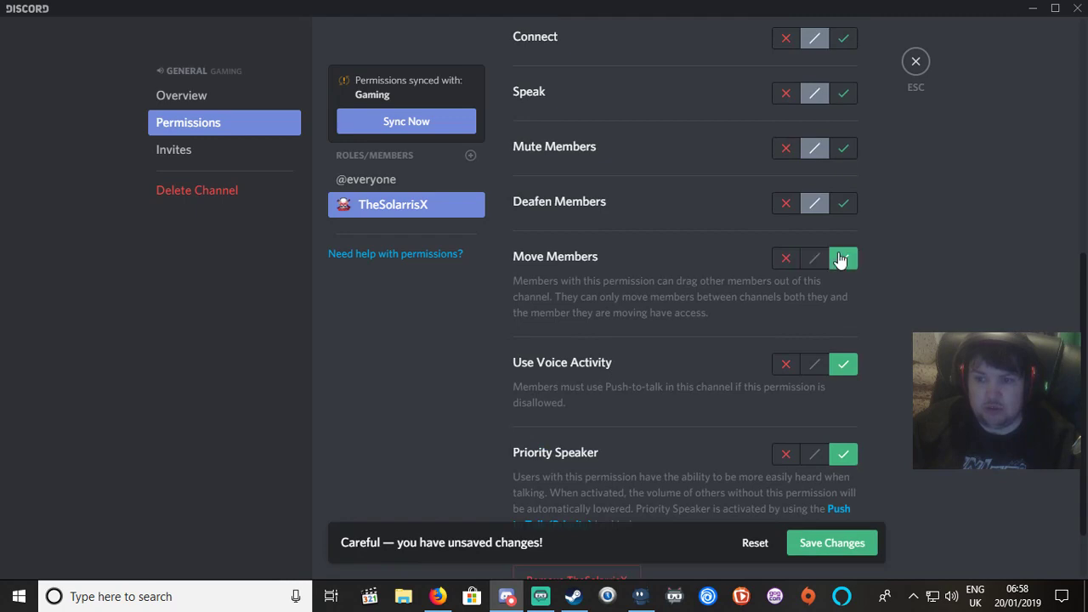
scroll(823, 217, "up", 5)
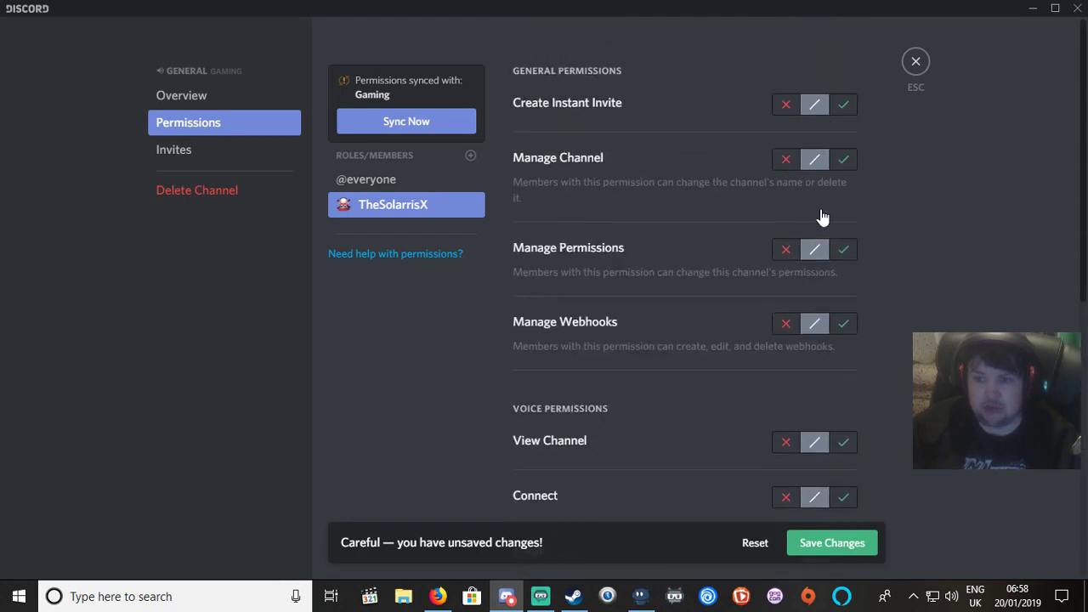
scroll(822, 217, "down", 7)
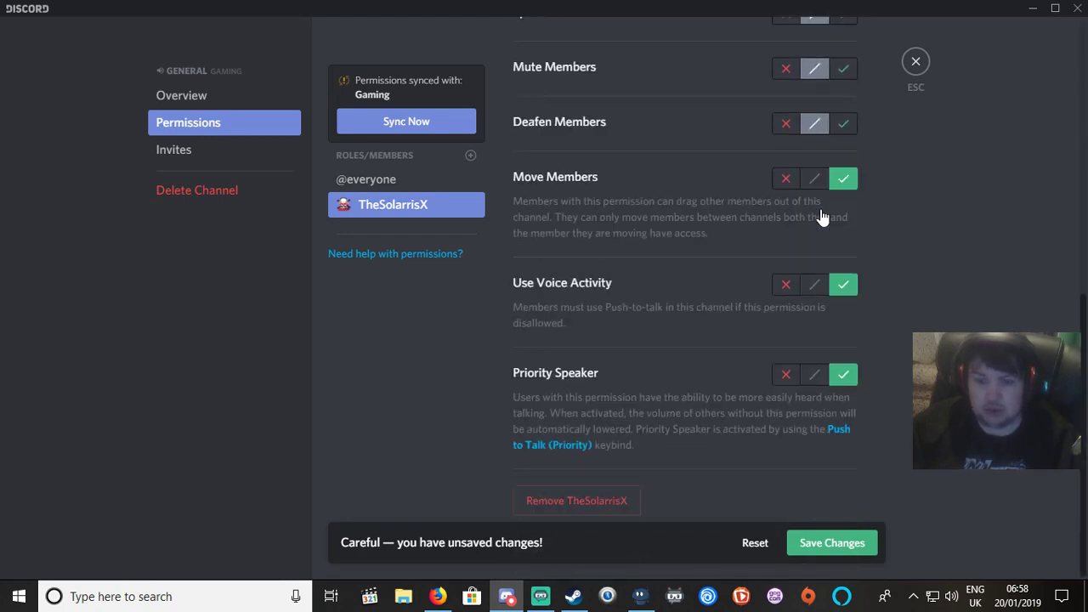
left_click(839, 541)
scroll(709, 349, "up", 7)
scroll(709, 344, "down", 7)
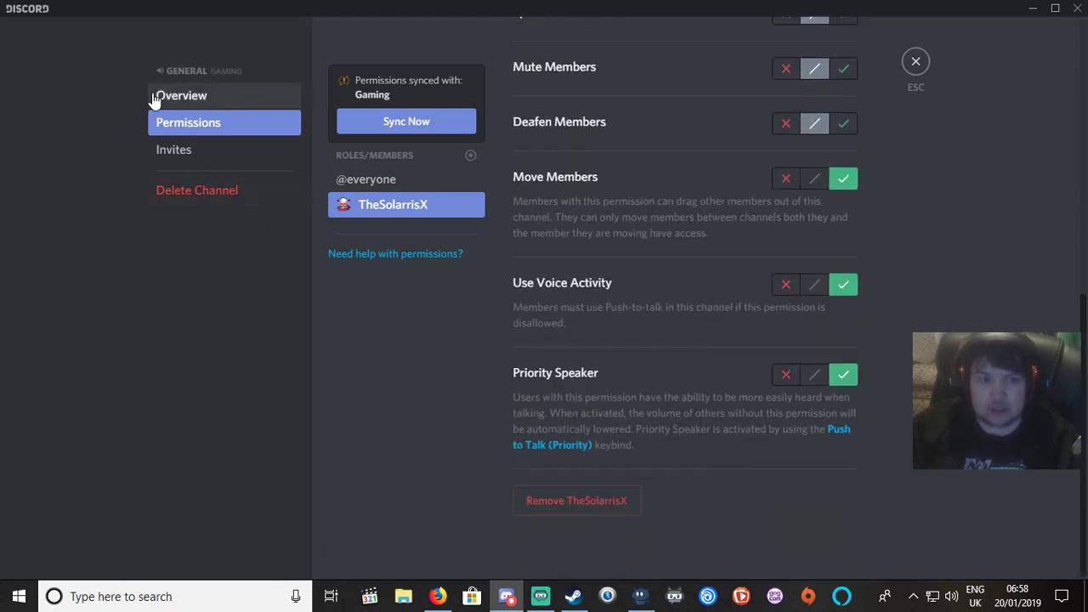
Close channel settings, join Gaming's General voice channel, and dismiss its invite dialog.
left_click(916, 62)
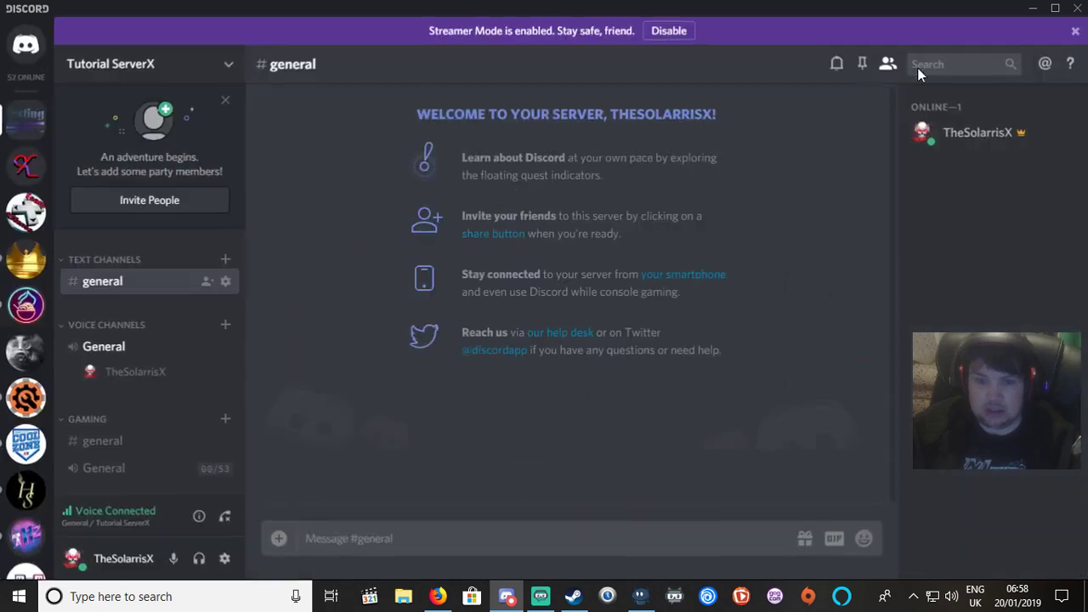
left_click(95, 473)
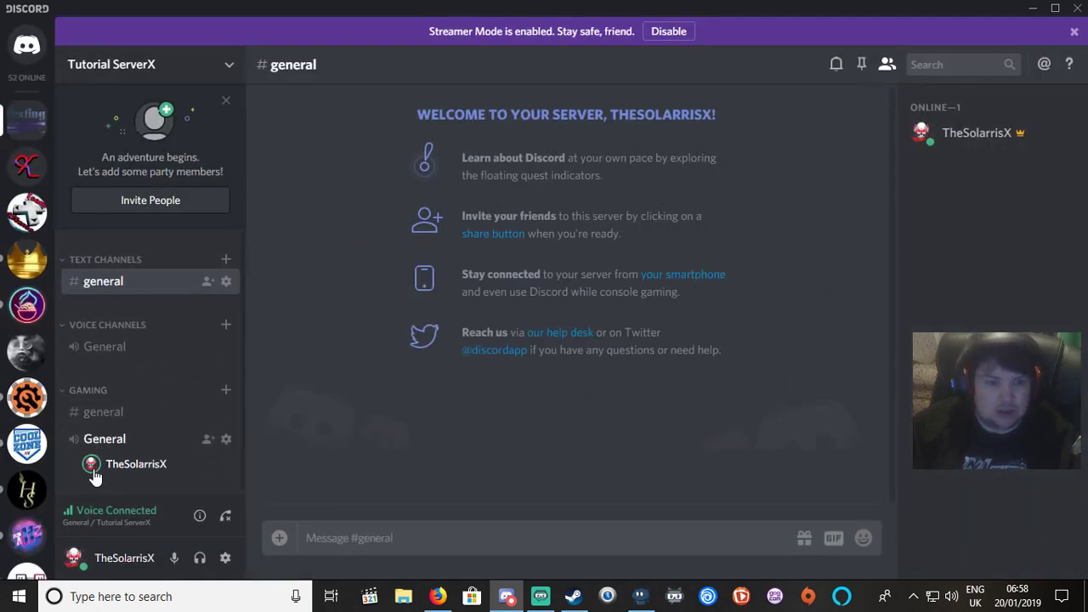
left_click(209, 440)
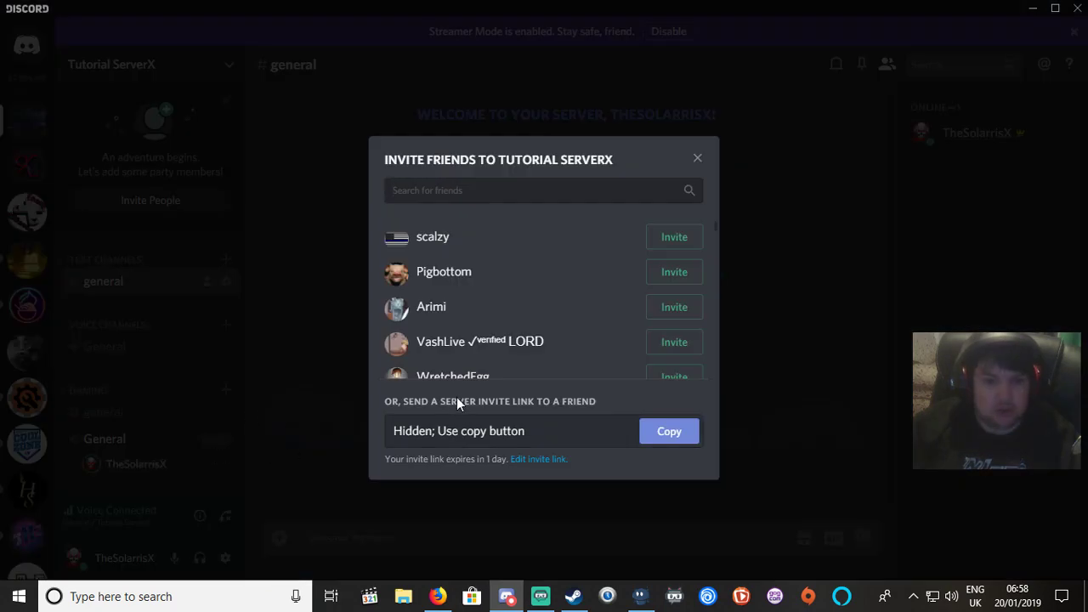
scroll(476, 364, "down", 10)
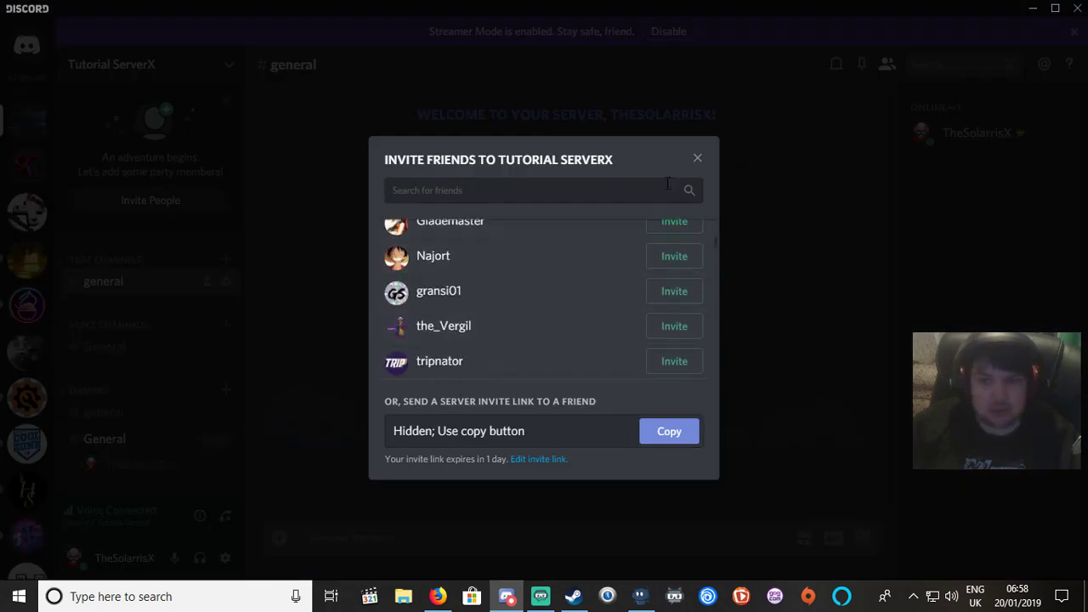
left_click(698, 160)
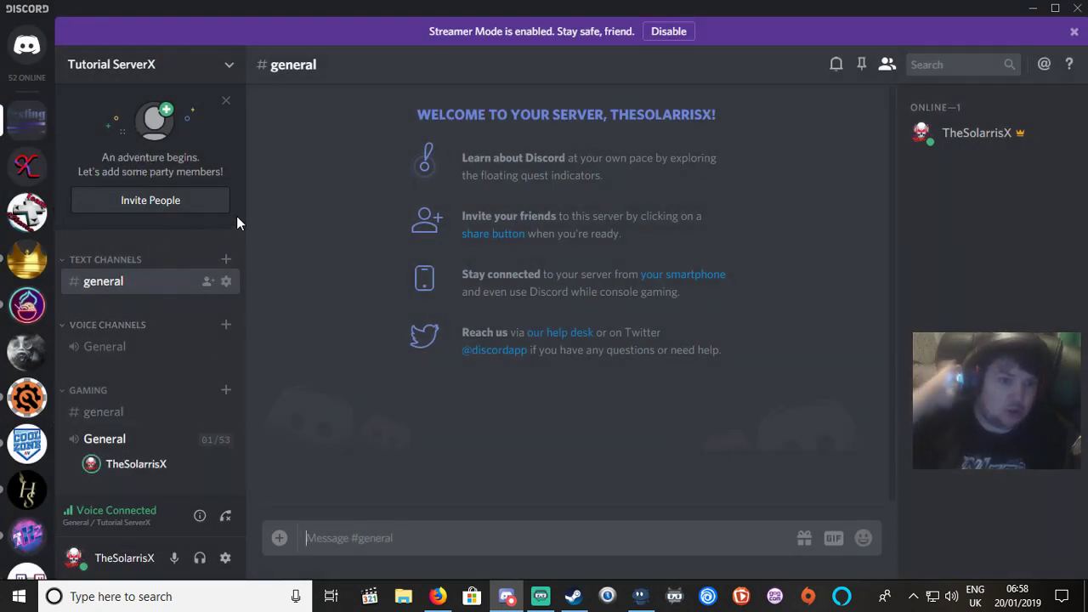
Open a direct message with a member of the Team-X-Treme server.
left_click(26, 219)
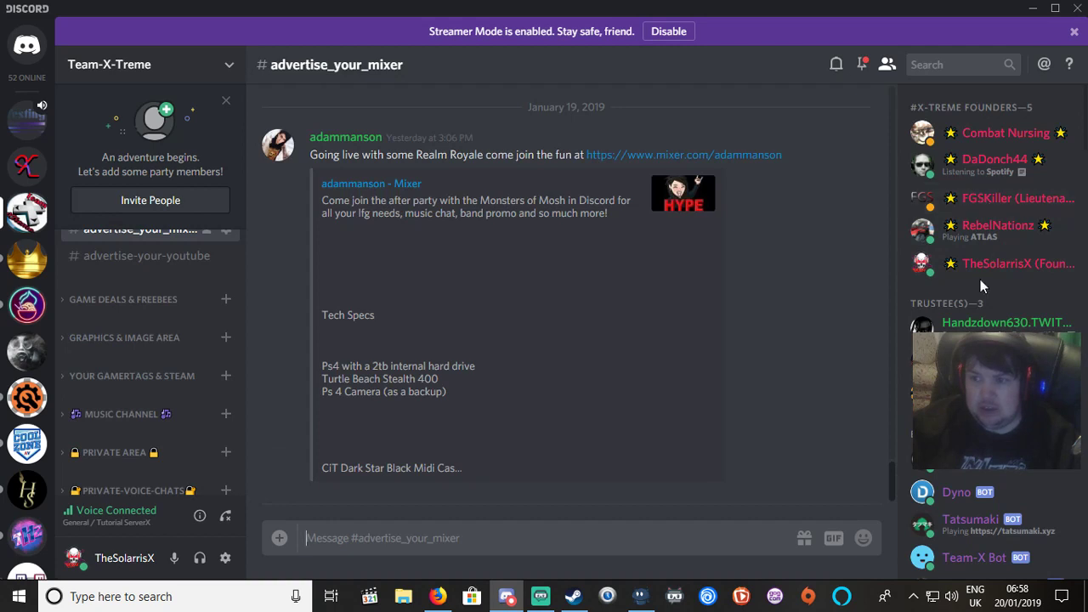
right_click(976, 203)
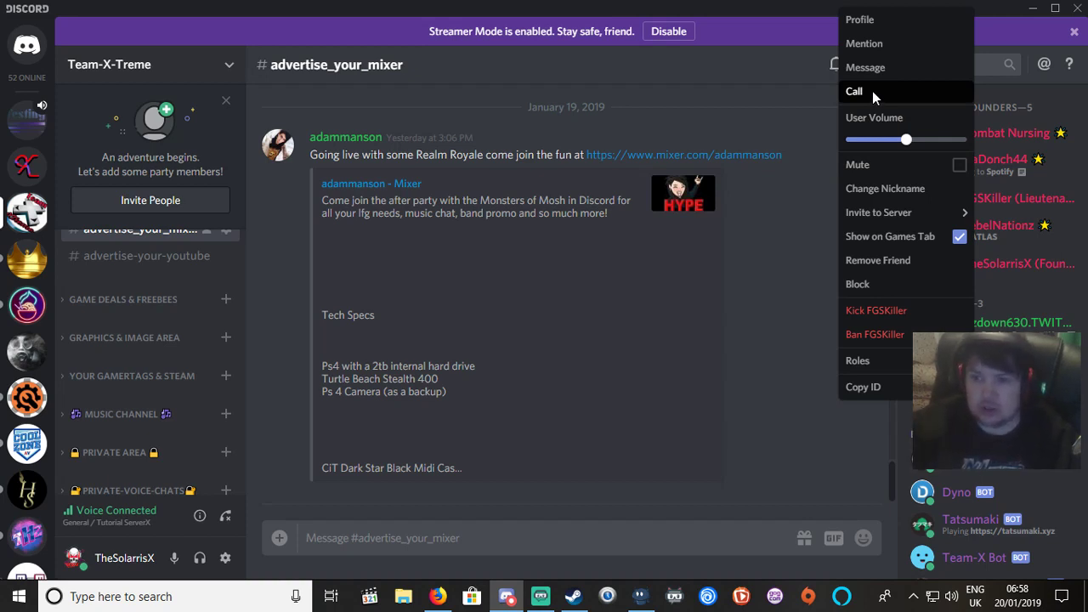
left_click(884, 67)
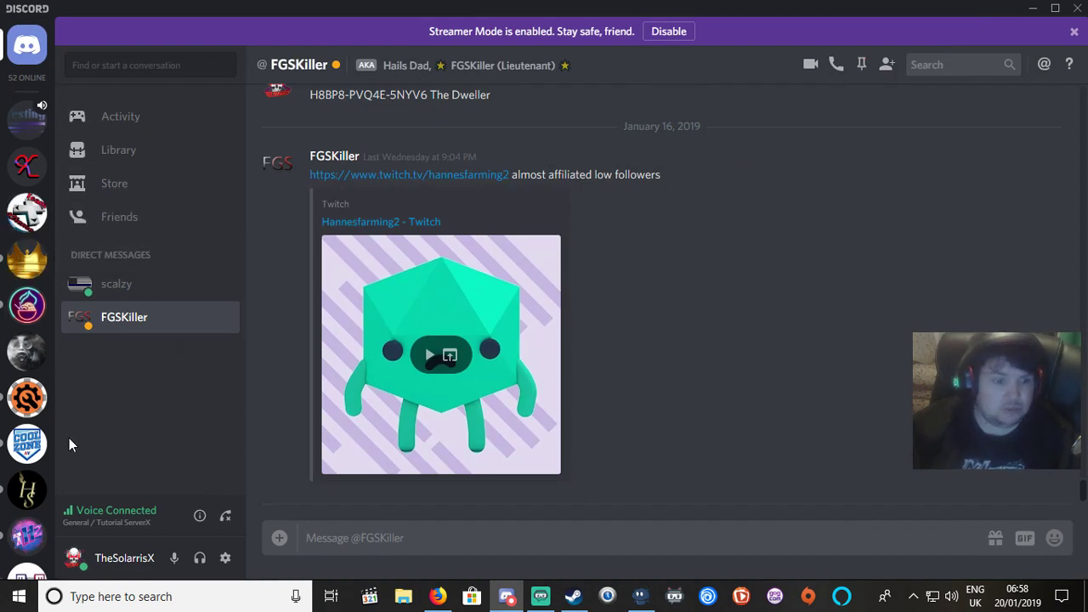
Scroll the server list back up and return to Tutorial ServerX.
scroll(33, 465, "down", 5)
scroll(33, 466, "down", 8)
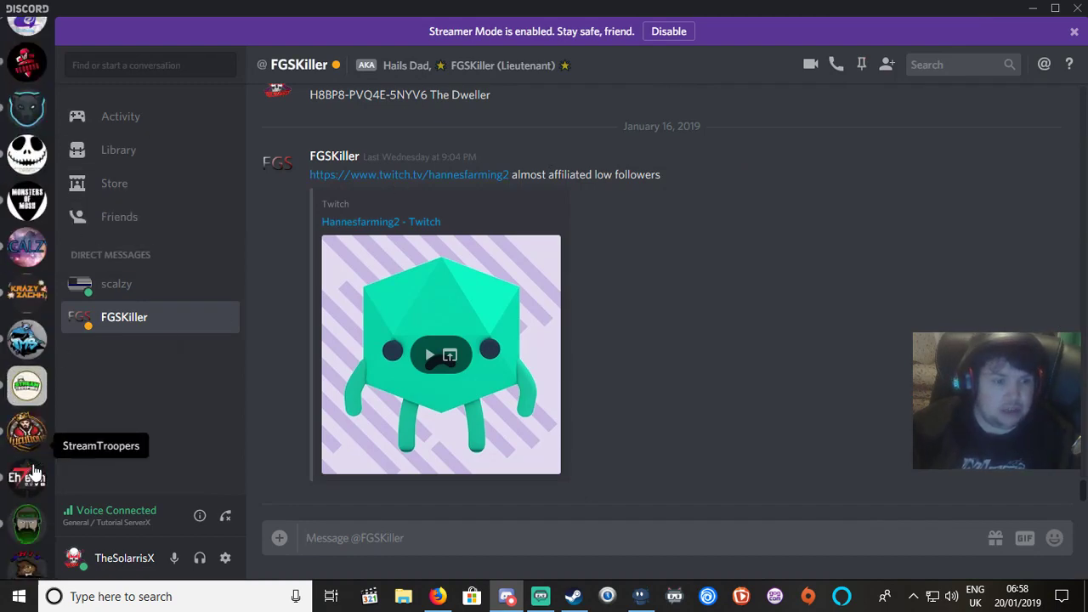
scroll(33, 470, "down", 8)
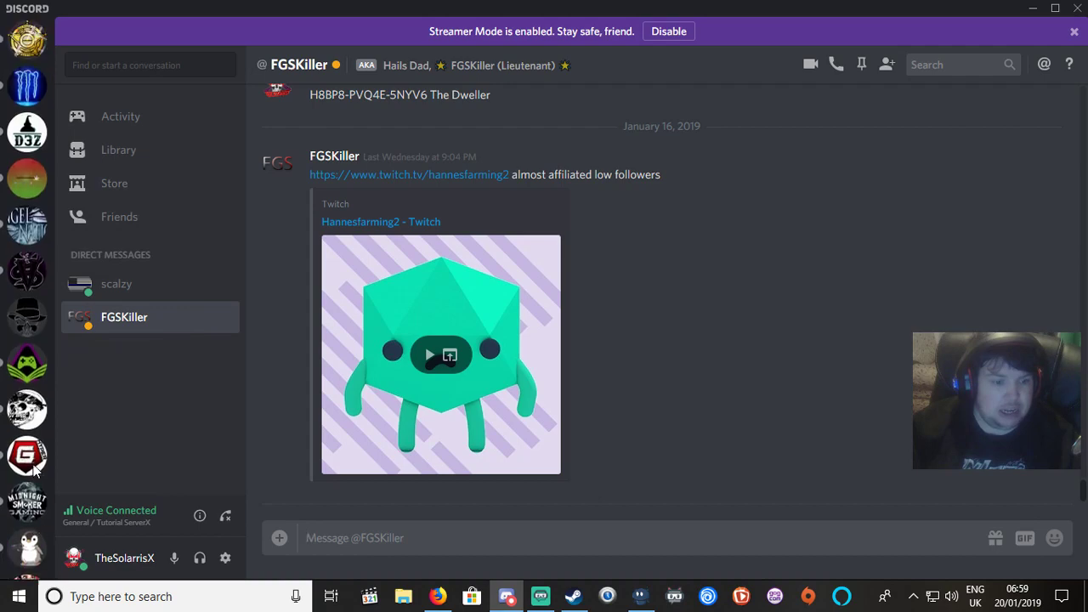
scroll(34, 470, "up", 20)
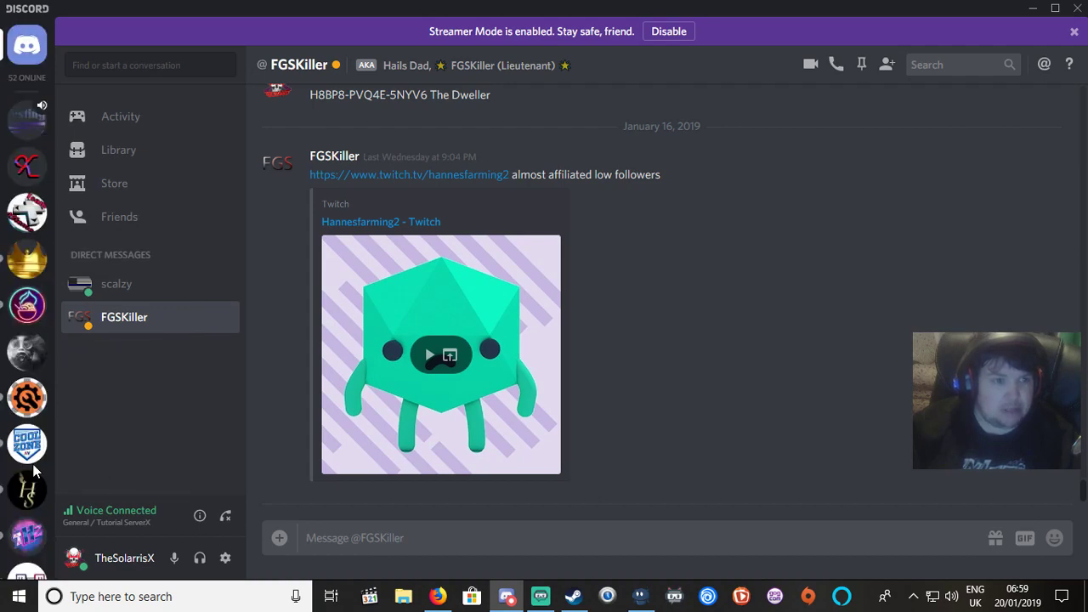
left_click(27, 121)
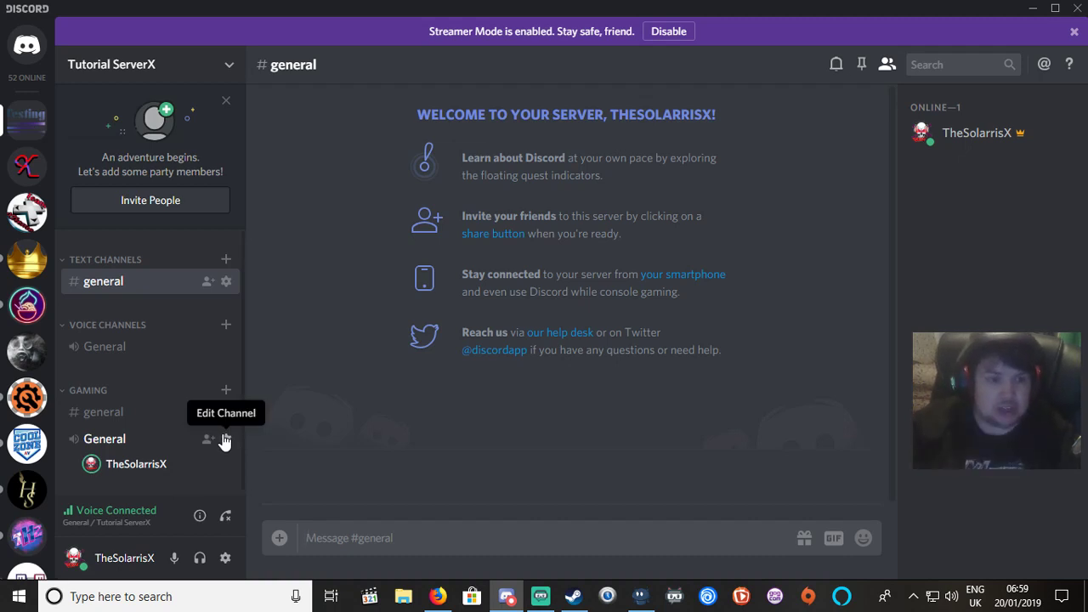
Show the voice user's options, then Tutorial ServerX's options with its Server Settings submenu.
right_click(149, 468)
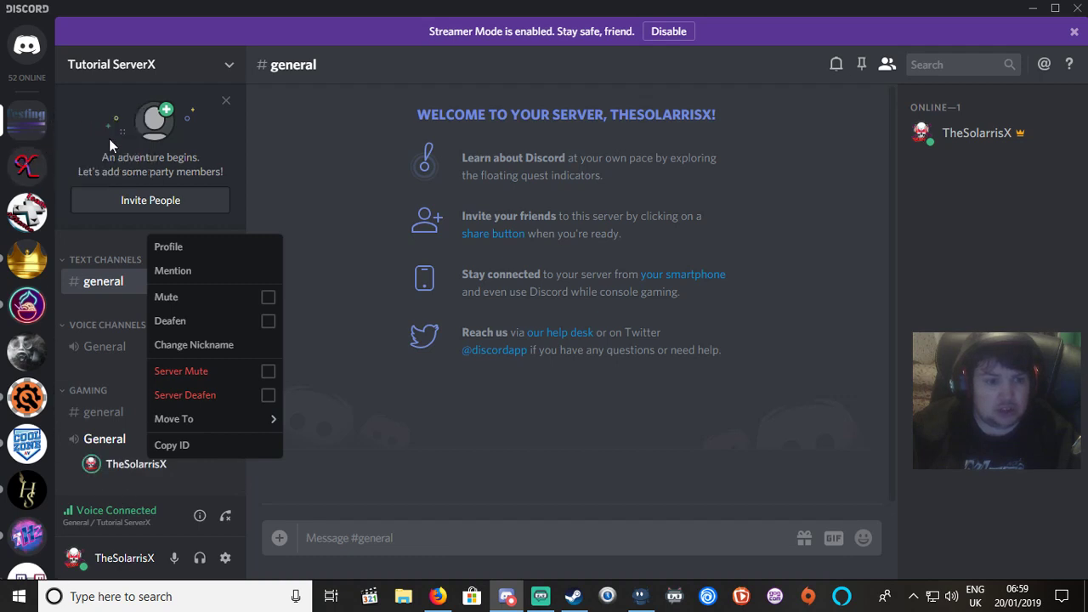
right_click(39, 118)
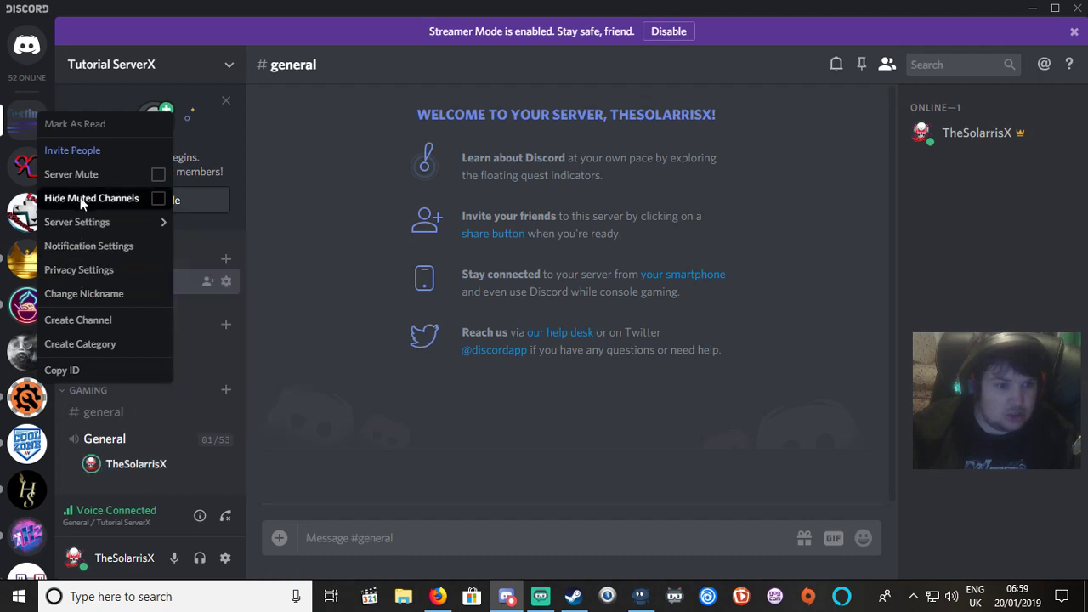
mouse_move(93, 225)
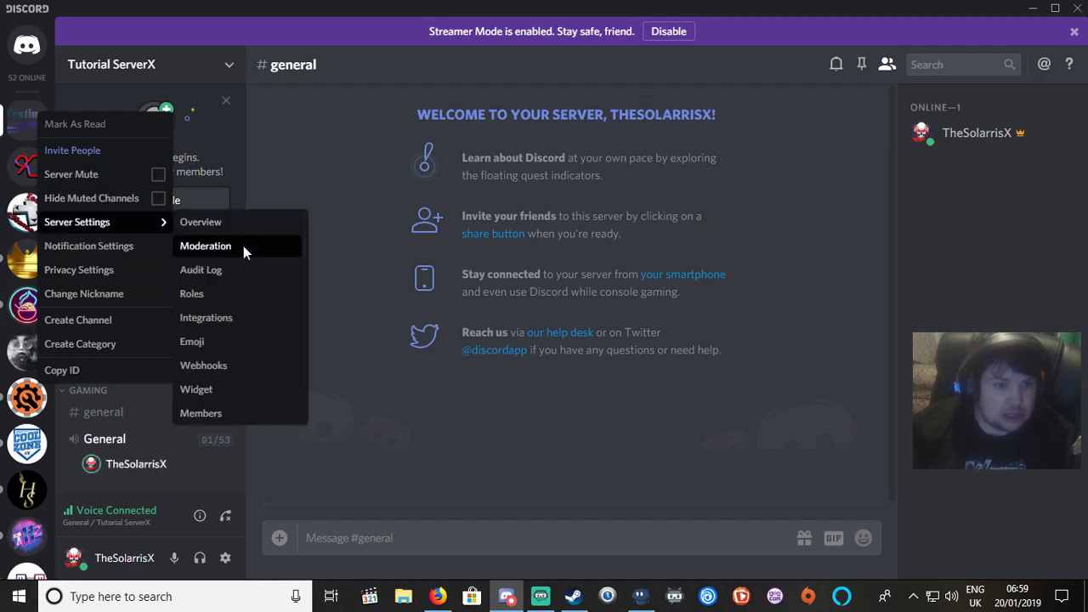
Open the Emoji settings page and start, then cancel, a custom emoji upload.
left_click(202, 345)
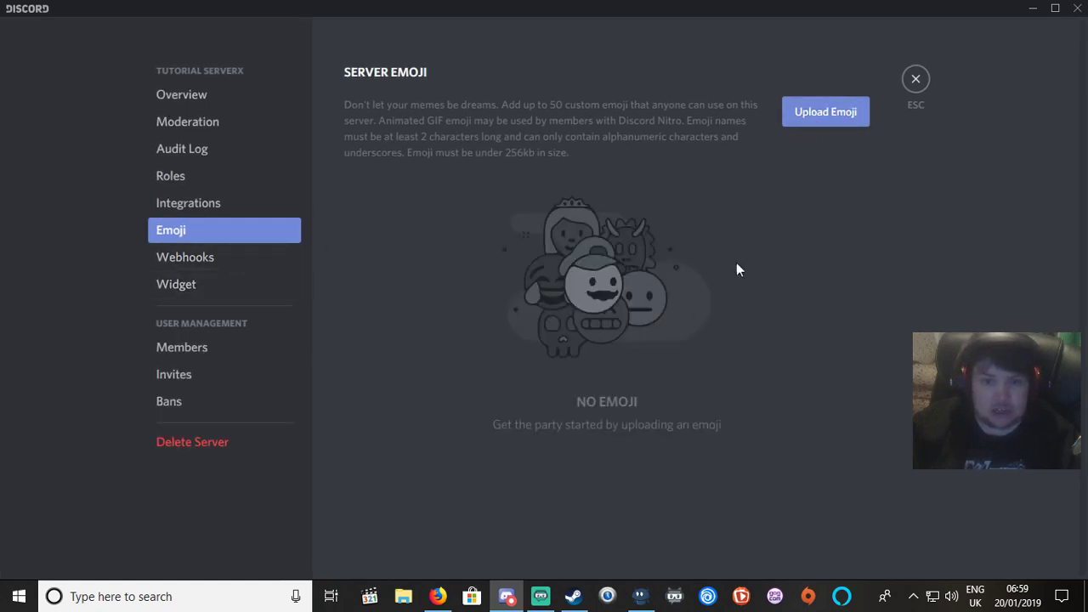
left_click(814, 119)
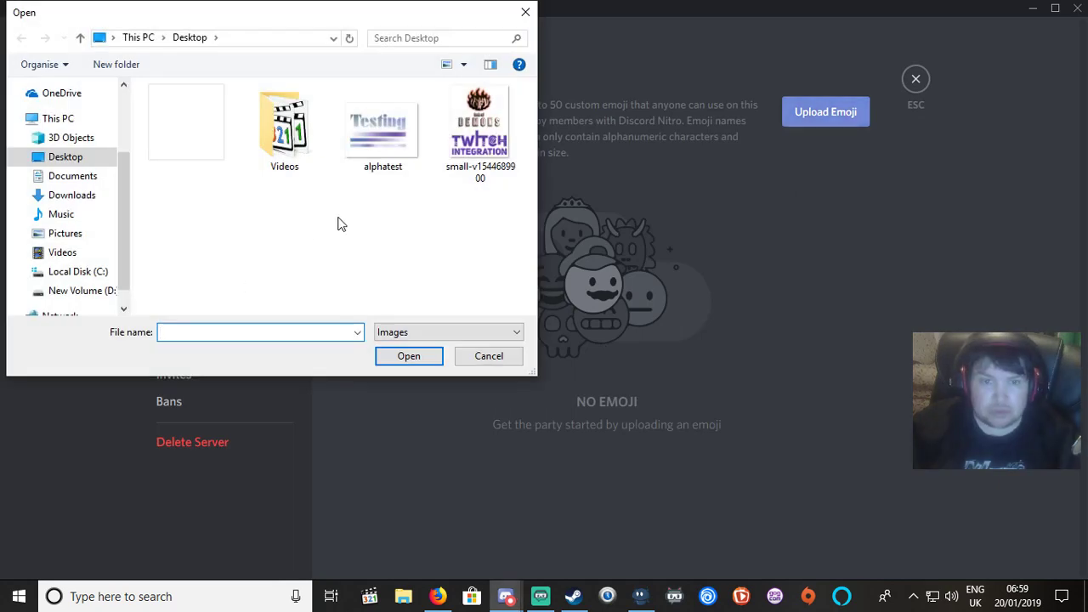
left_click(526, 12)
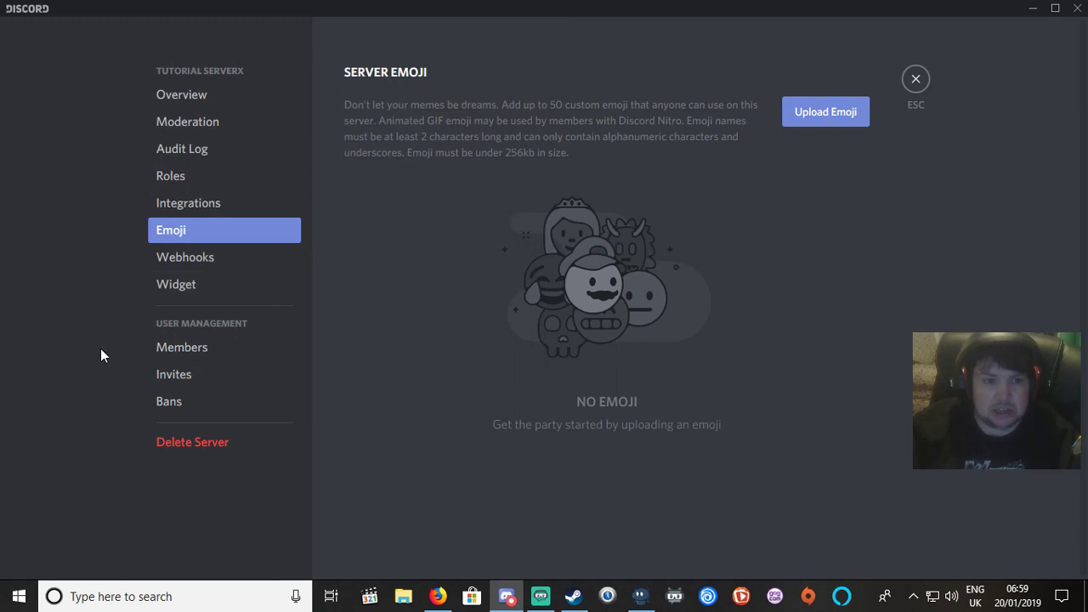
Browse Integrations, Roles, Bans, Invites, Members, Audit Log and Overview, then close settings.
left_click(209, 211)
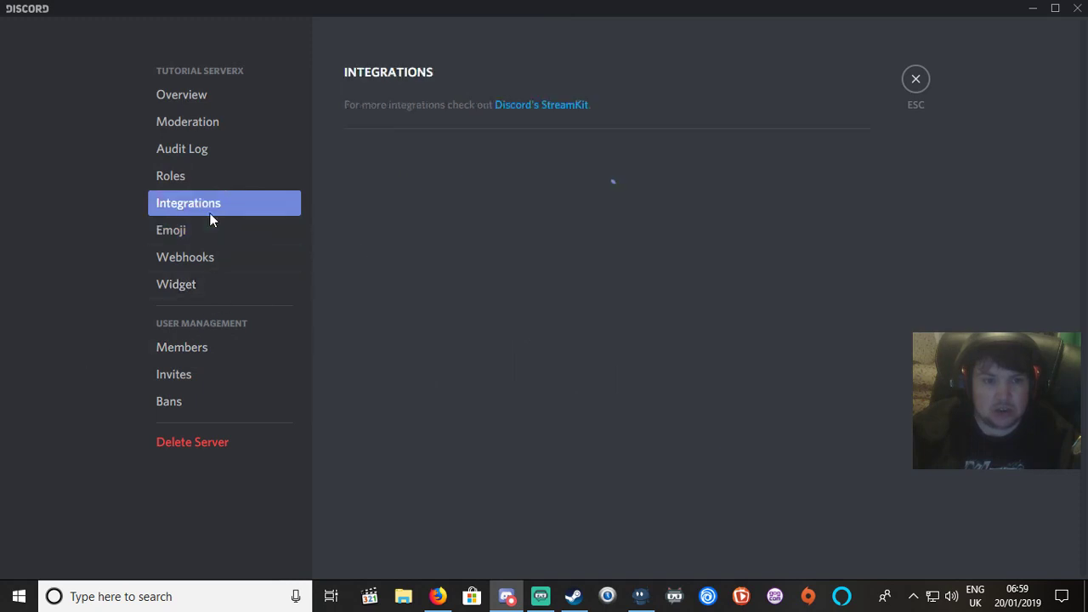
left_click(167, 182)
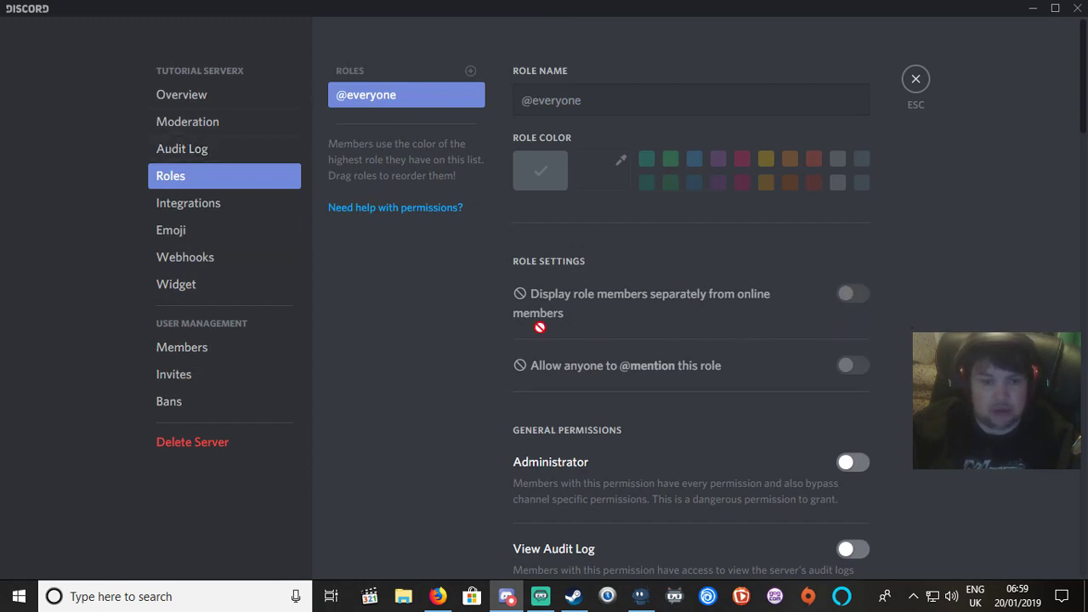
left_click(168, 401)
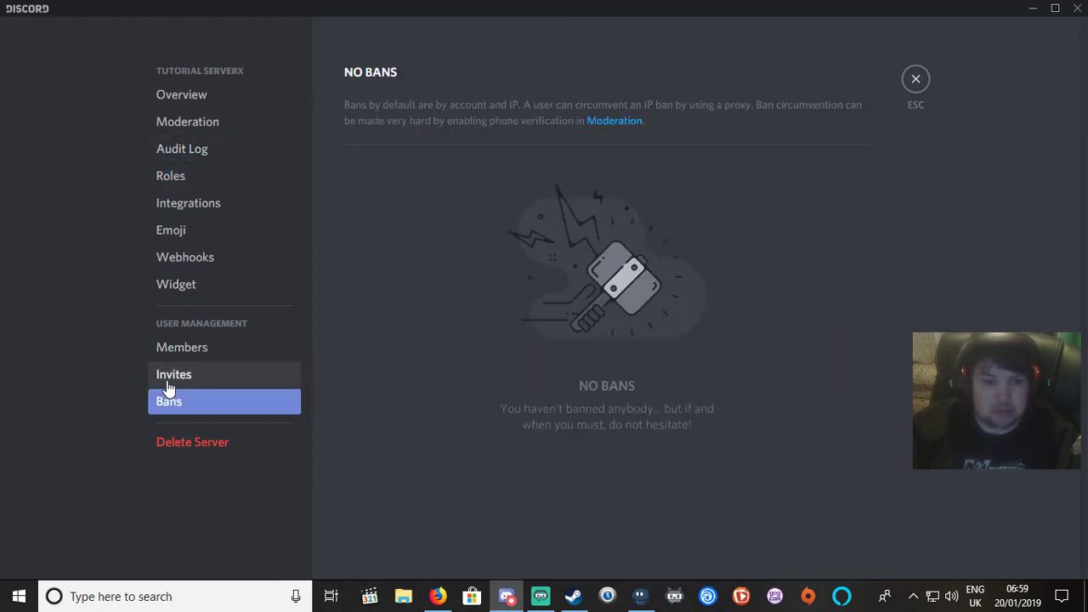
left_click(167, 376)
left_click(172, 350)
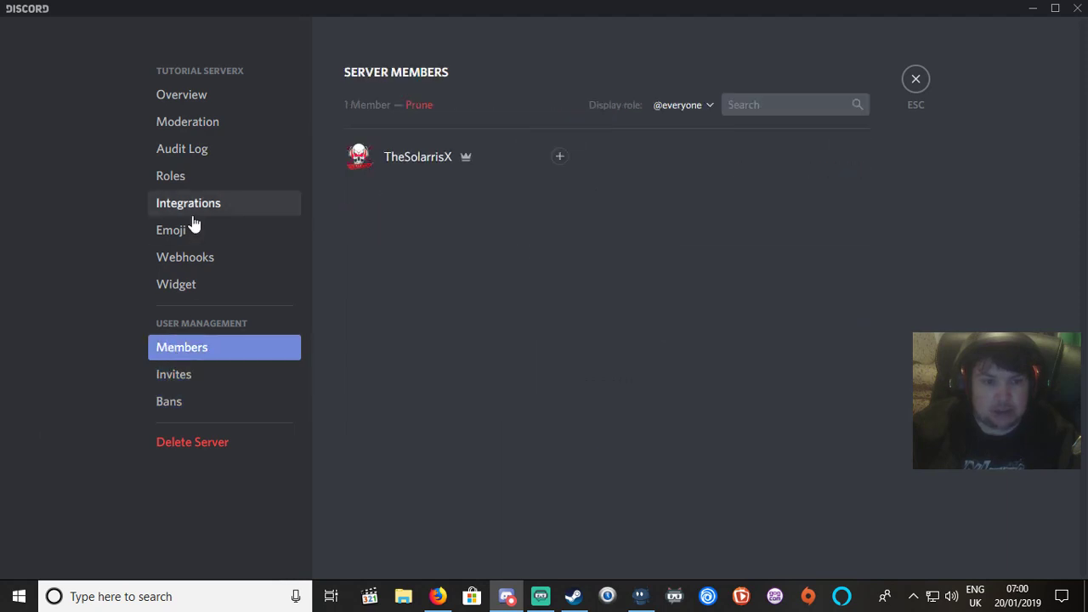
left_click(167, 153)
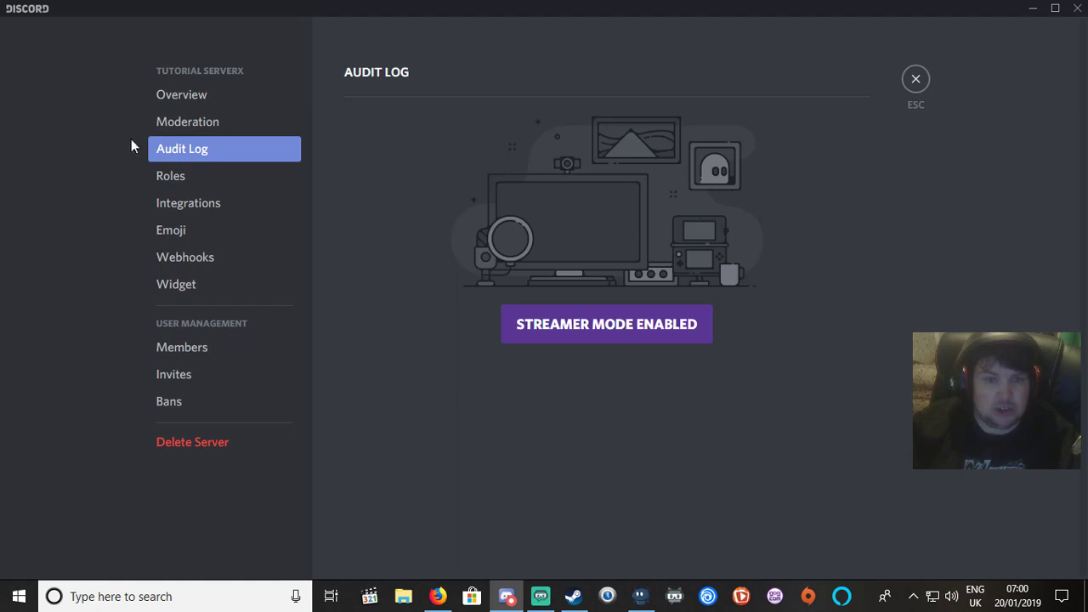
left_click(192, 104)
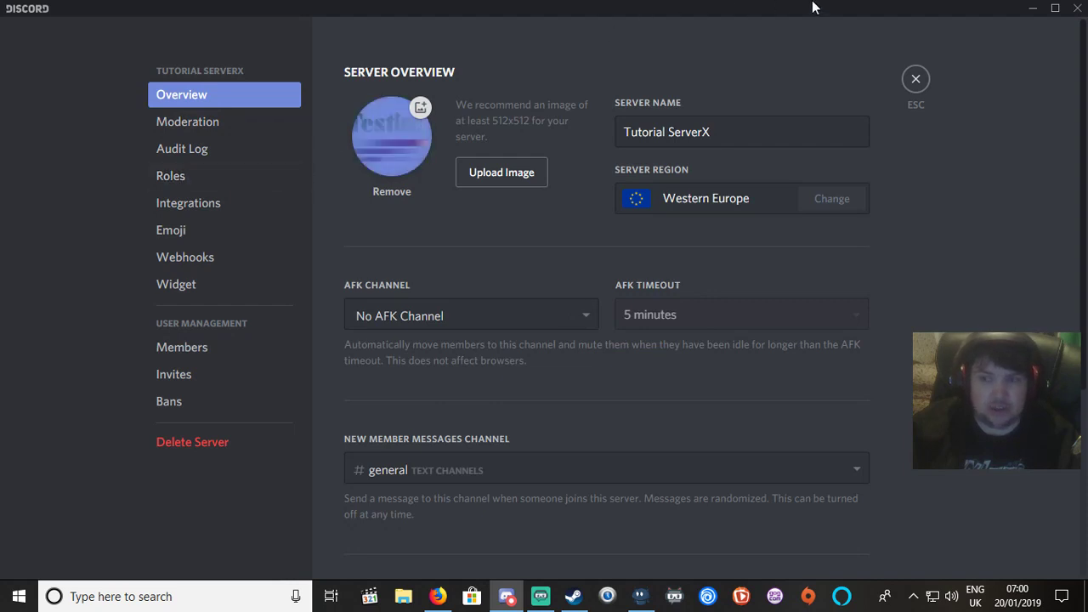
left_click(914, 81)
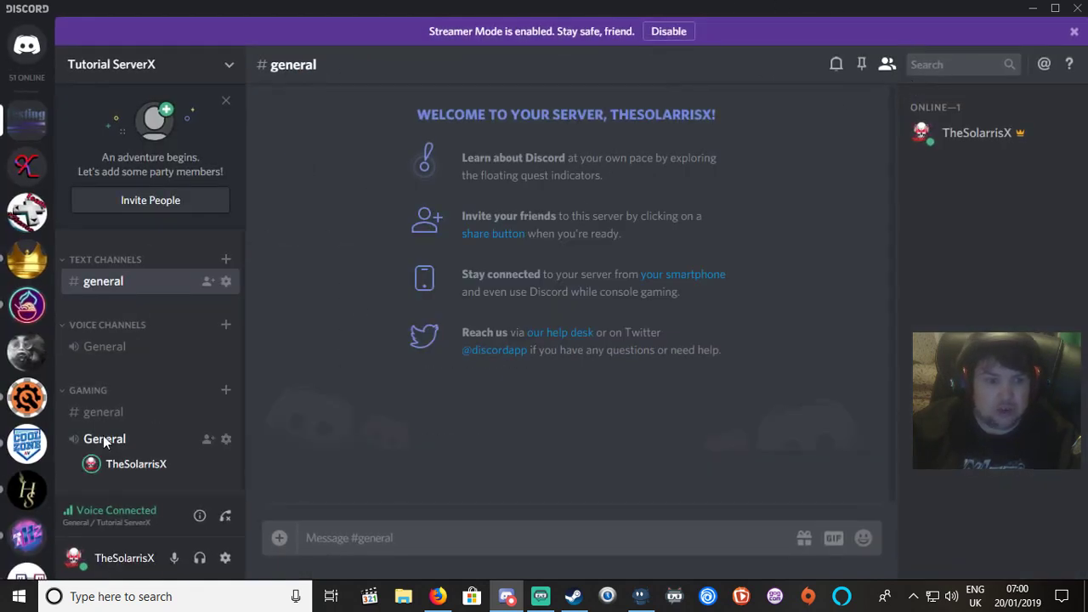
Disconnect from the voice channel and confirm deleting Gaming's #general text channel.
left_click(225, 515)
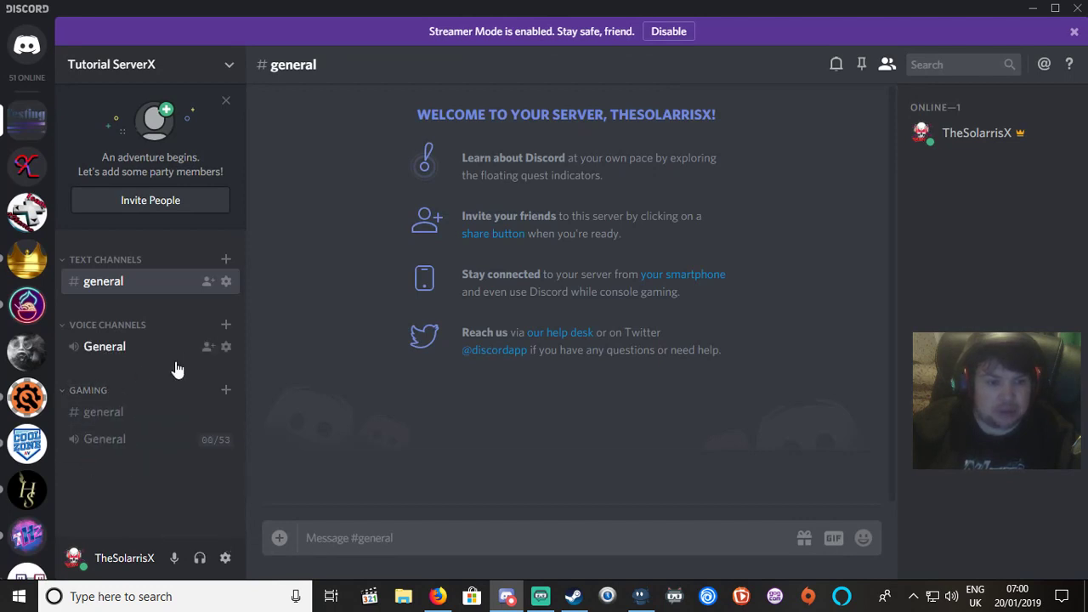
right_click(105, 425)
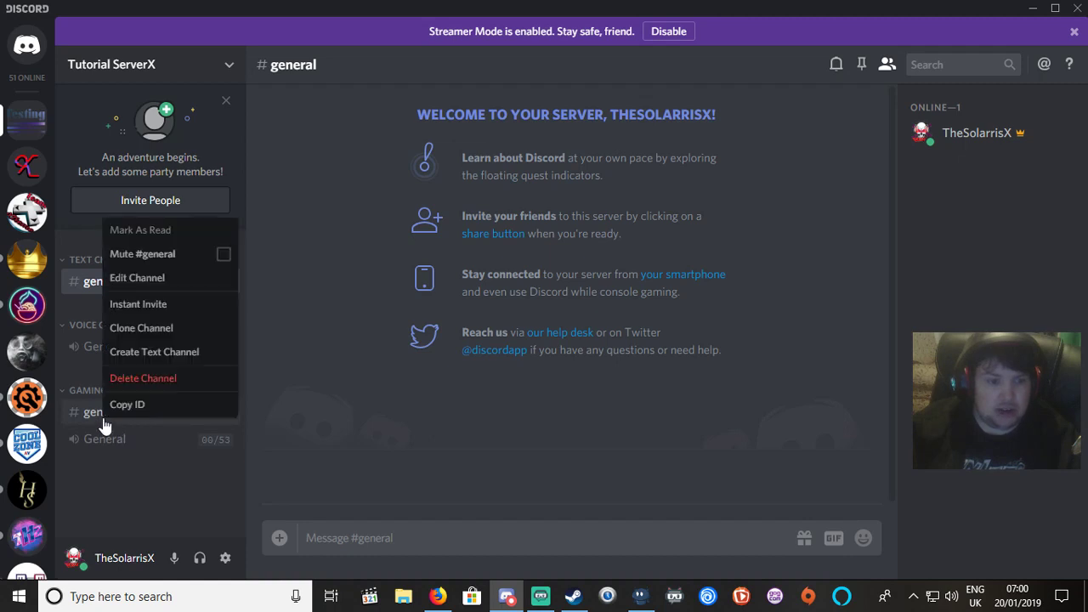
left_click(171, 382)
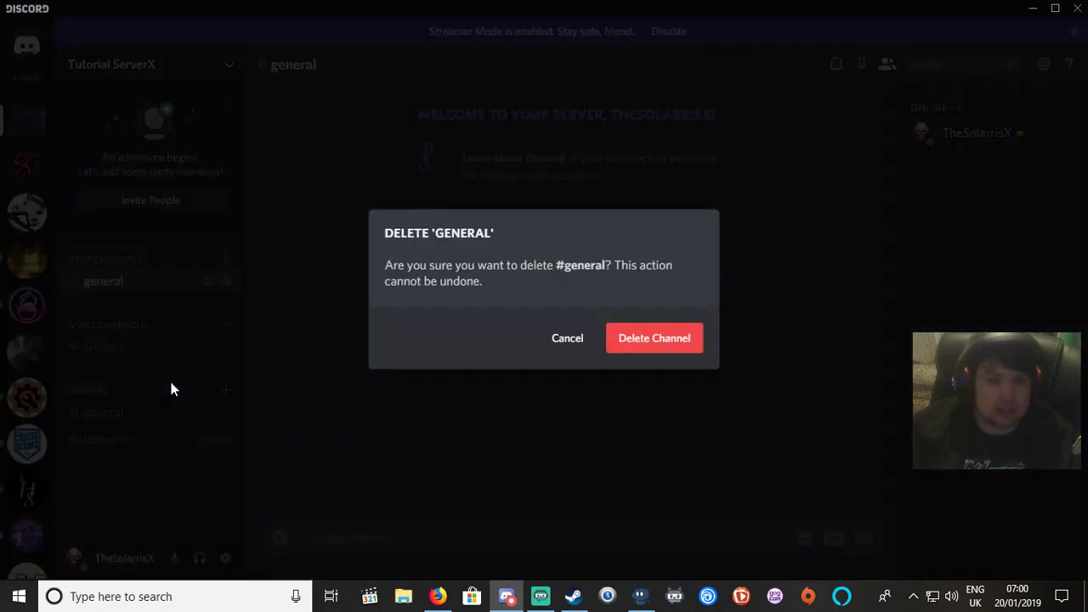
left_click(654, 350)
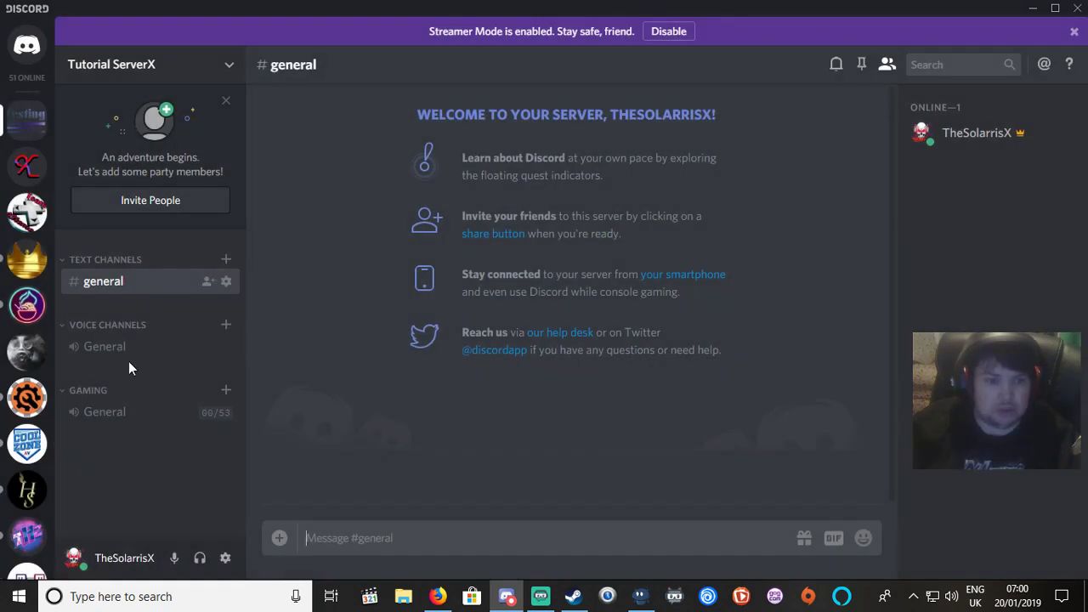
Start creating a new channel from the channel list, then cancel it.
right_click(84, 368)
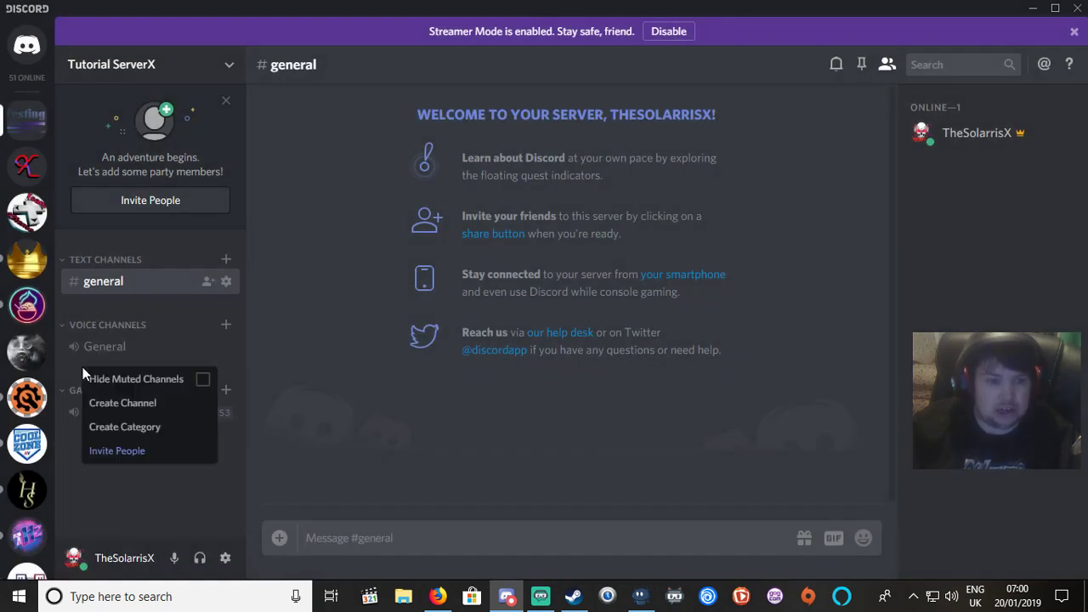
left_click(125, 411)
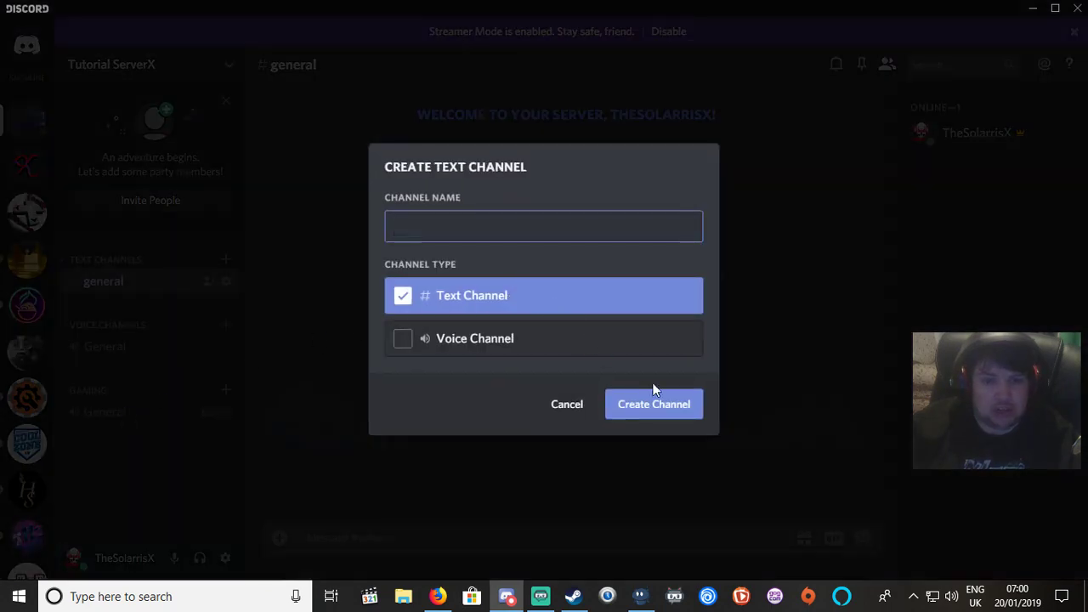
left_click(567, 404)
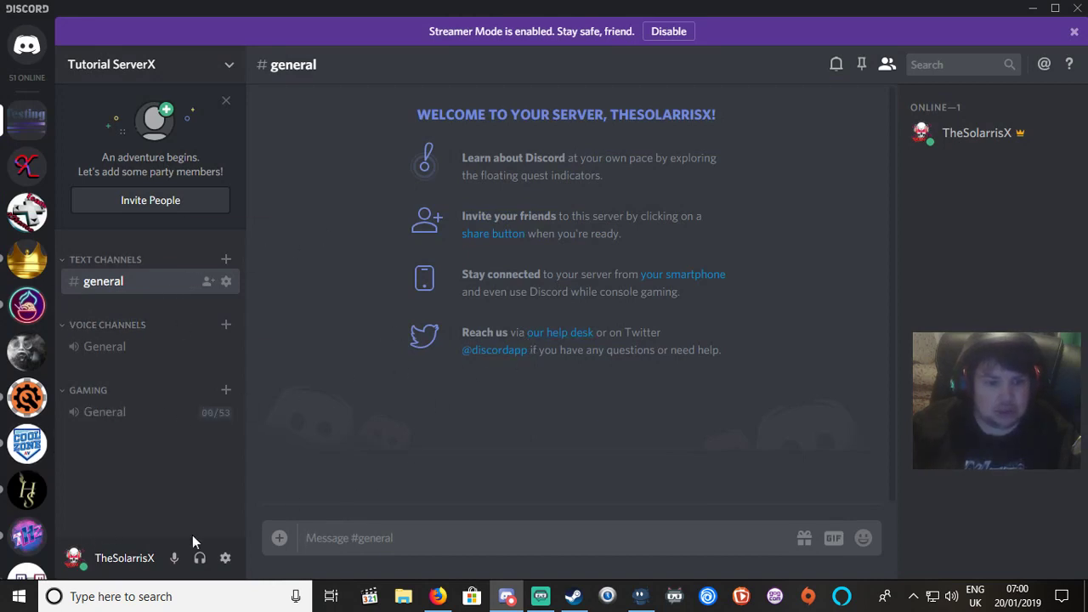
left_click(75, 559)
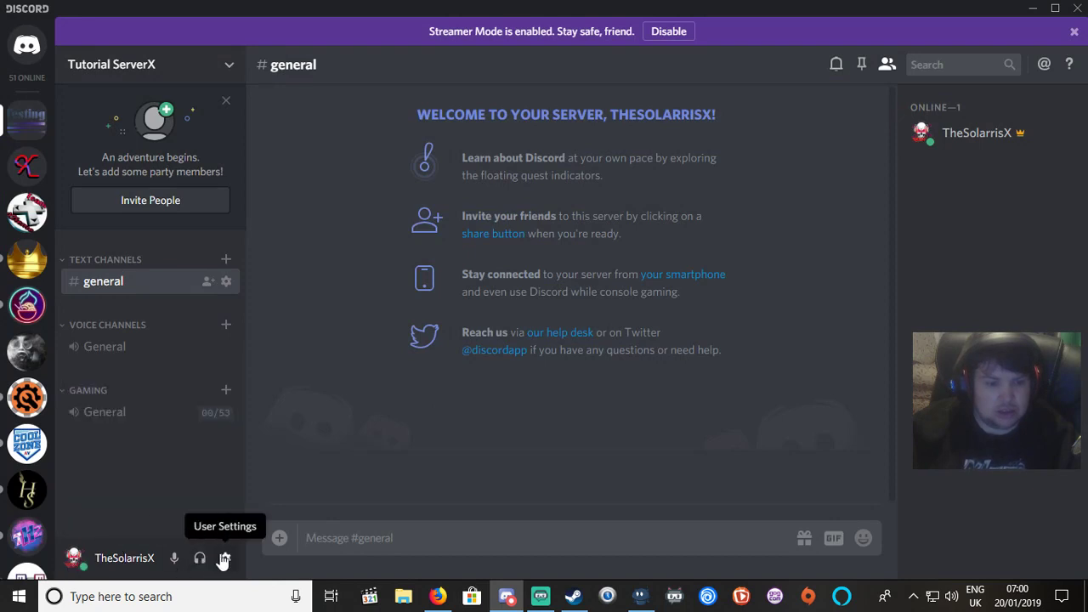
left_click(225, 558)
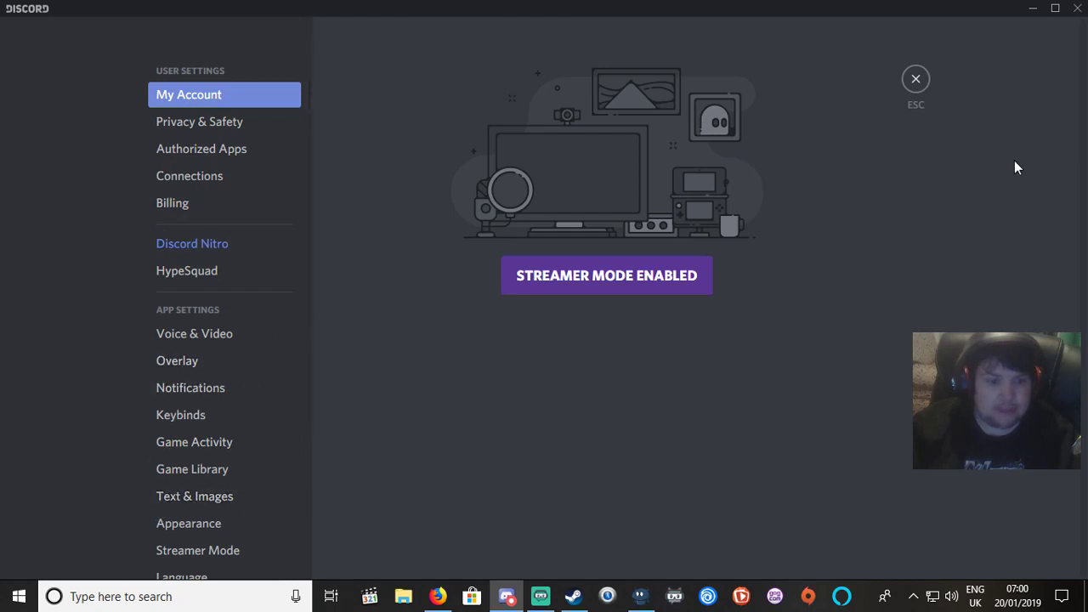
left_click(181, 245)
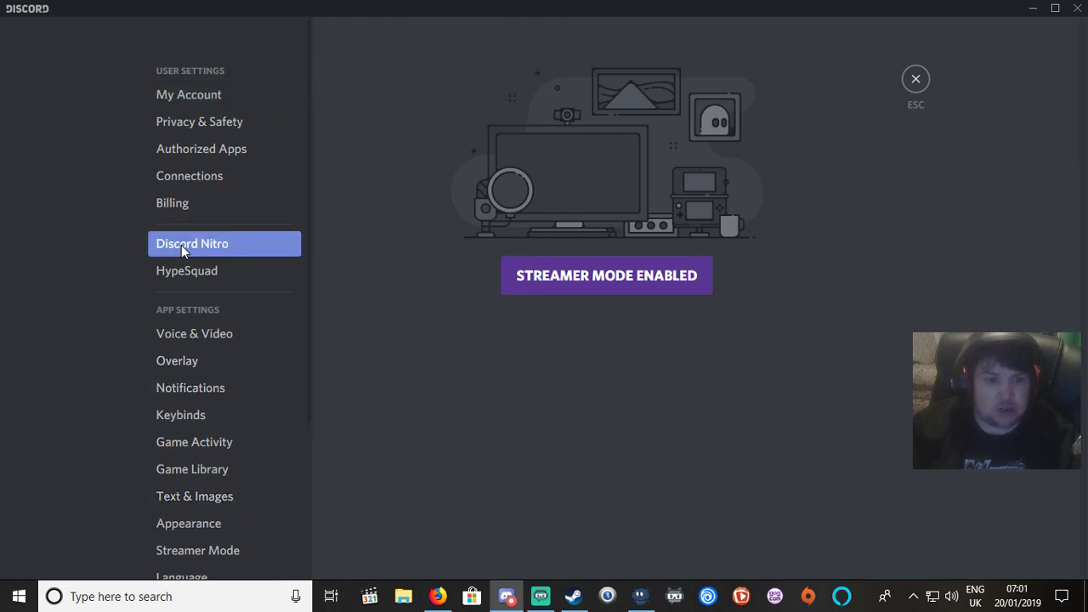
left_click(538, 288)
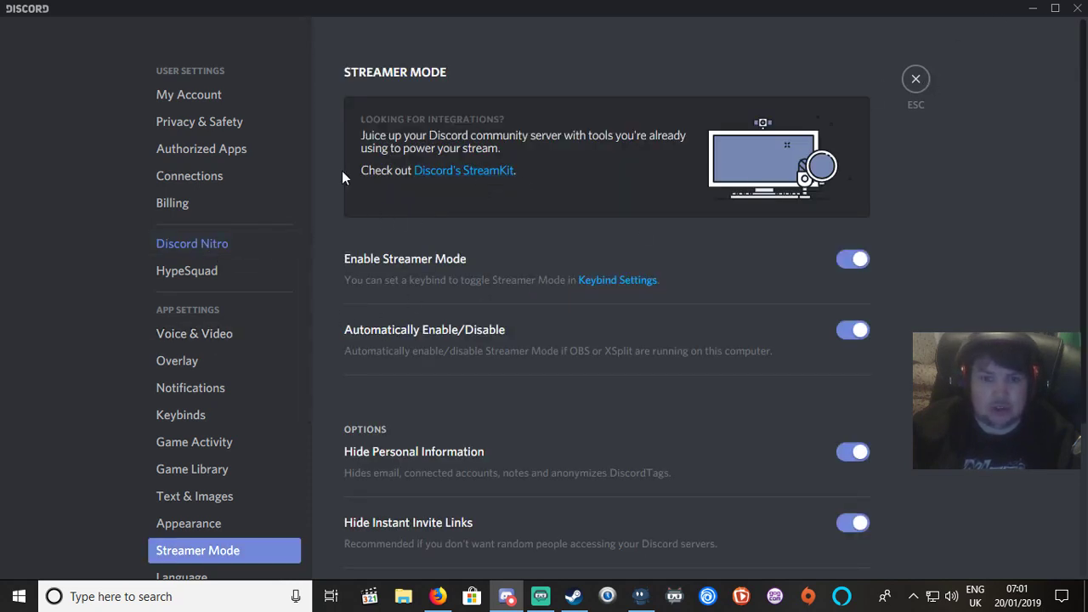
left_click(924, 84)
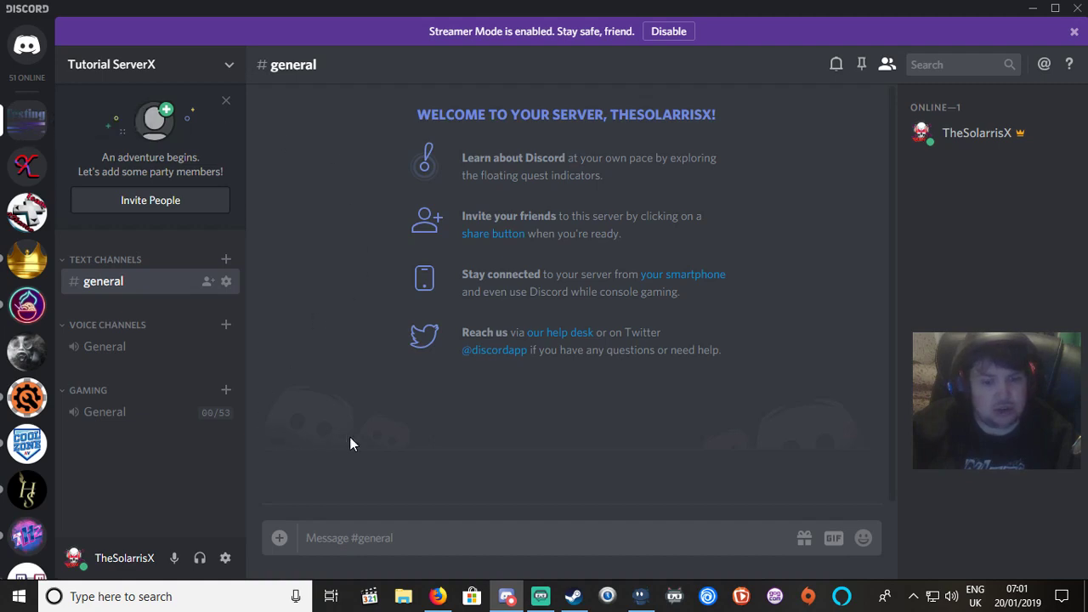
Maximize Firefox, go to the home page and search Google for 'discord bot'.
left_click(438, 596)
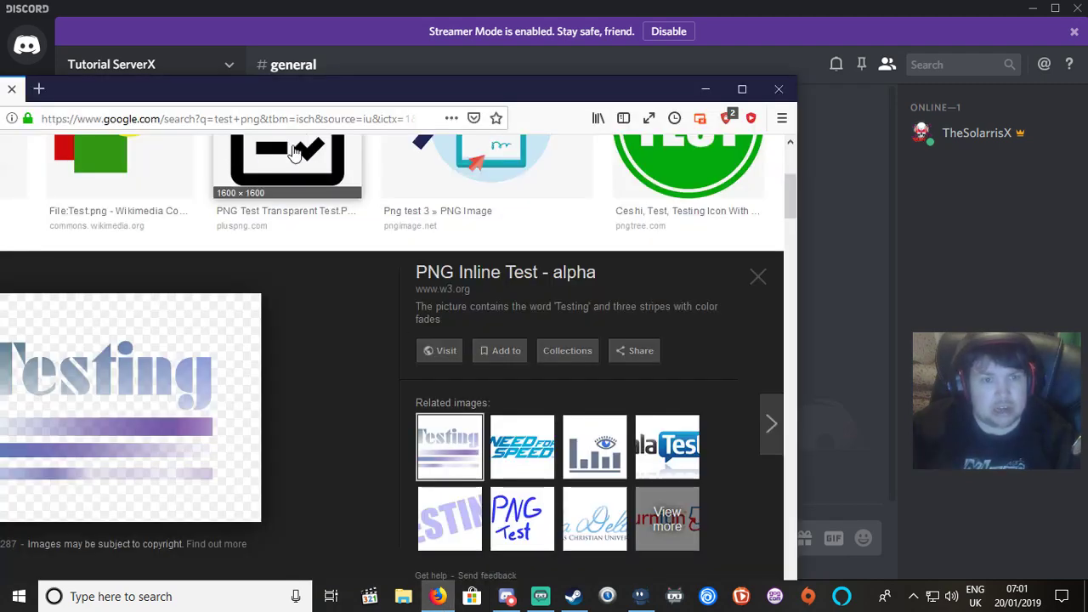
double_click(451, 89)
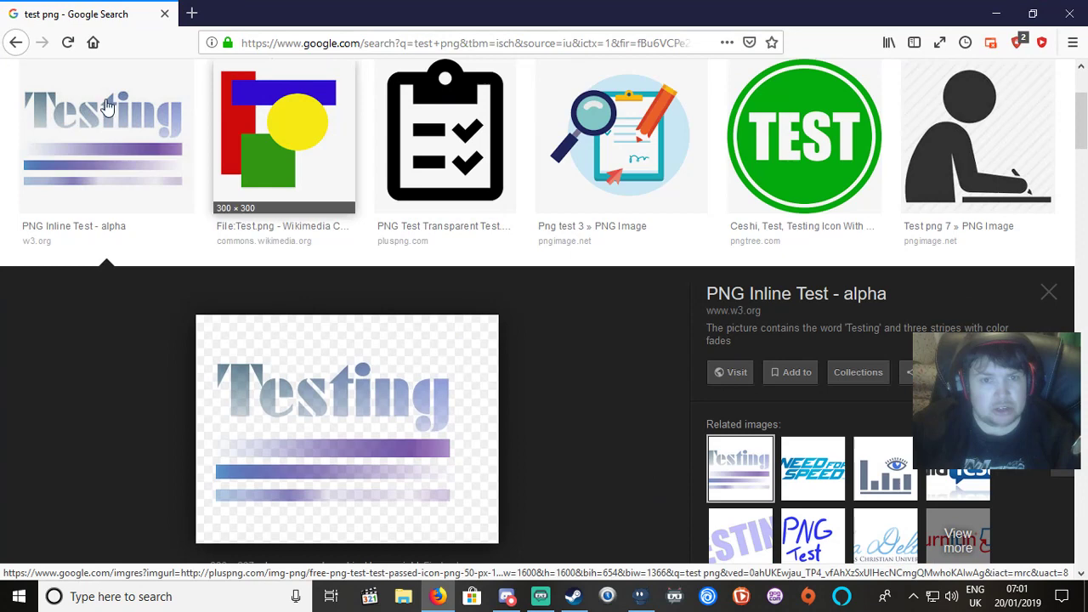
left_click(94, 41)
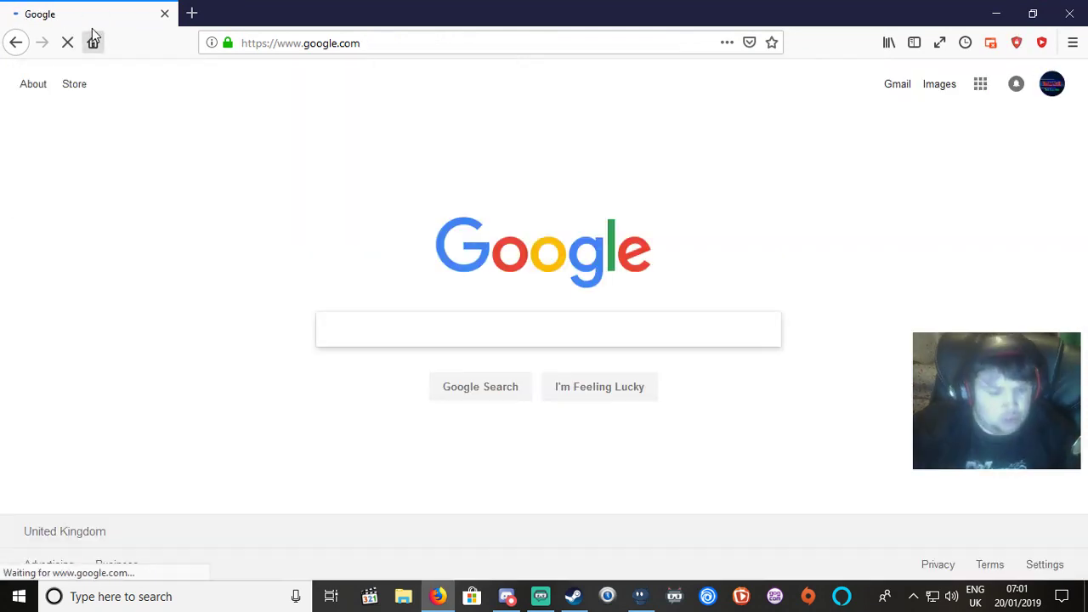
type("discord")
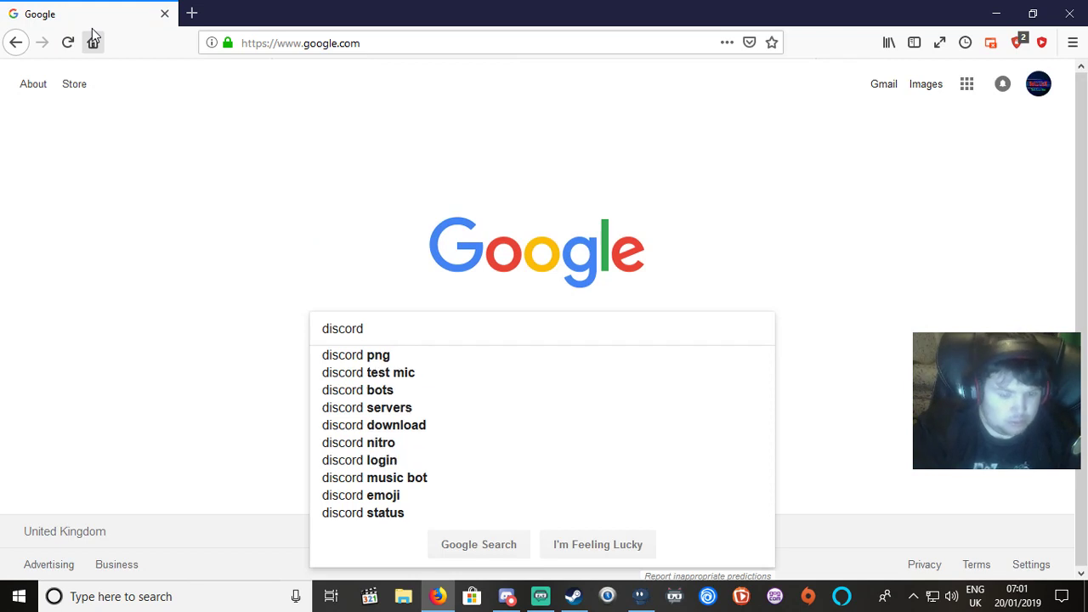
type(" bot")
key("Return")
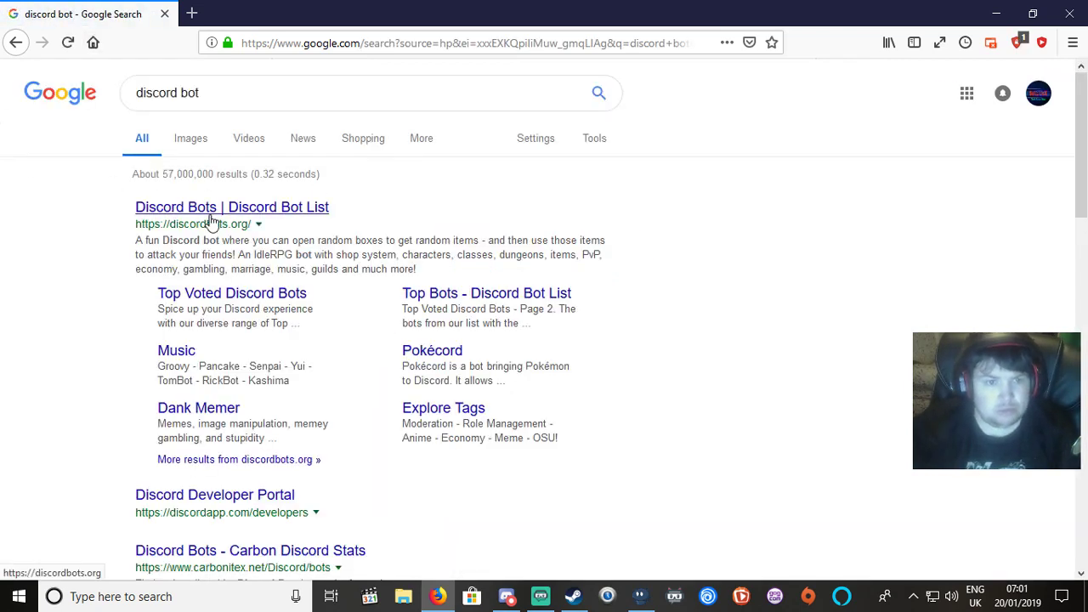
On Discord Bot List, find MEE6 under Certified Featured Bots and start inviting it.
left_click(213, 218)
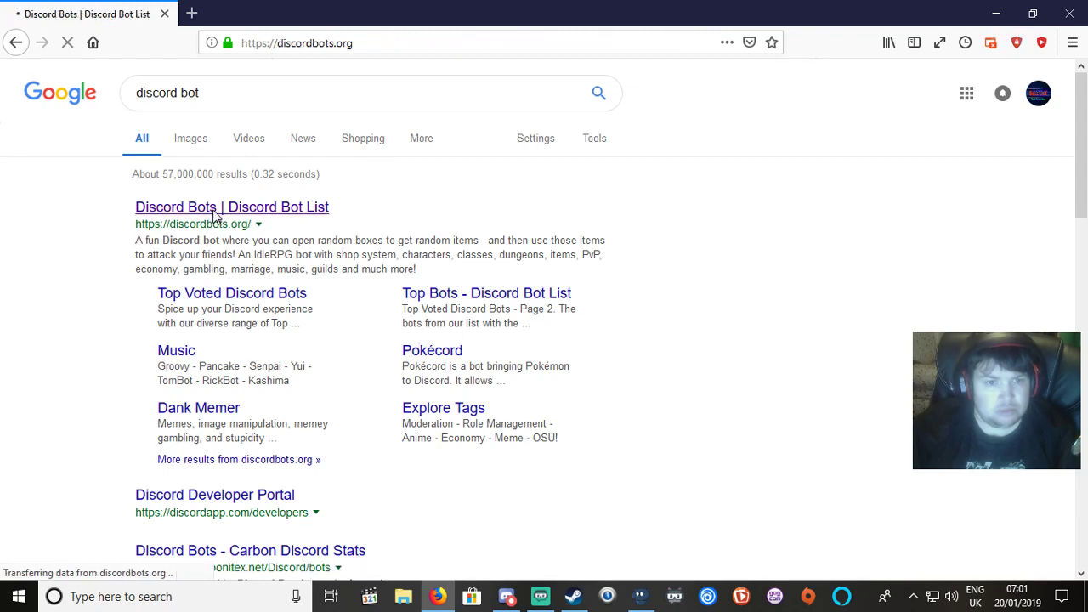
scroll(432, 316, "down", 5)
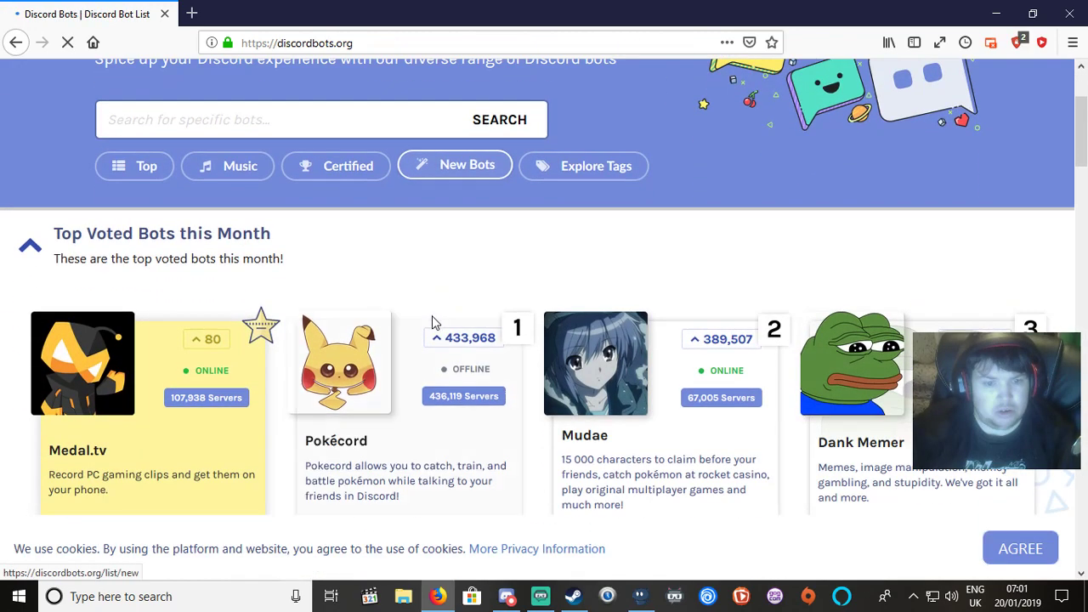
scroll(75, 408, "down", 3)
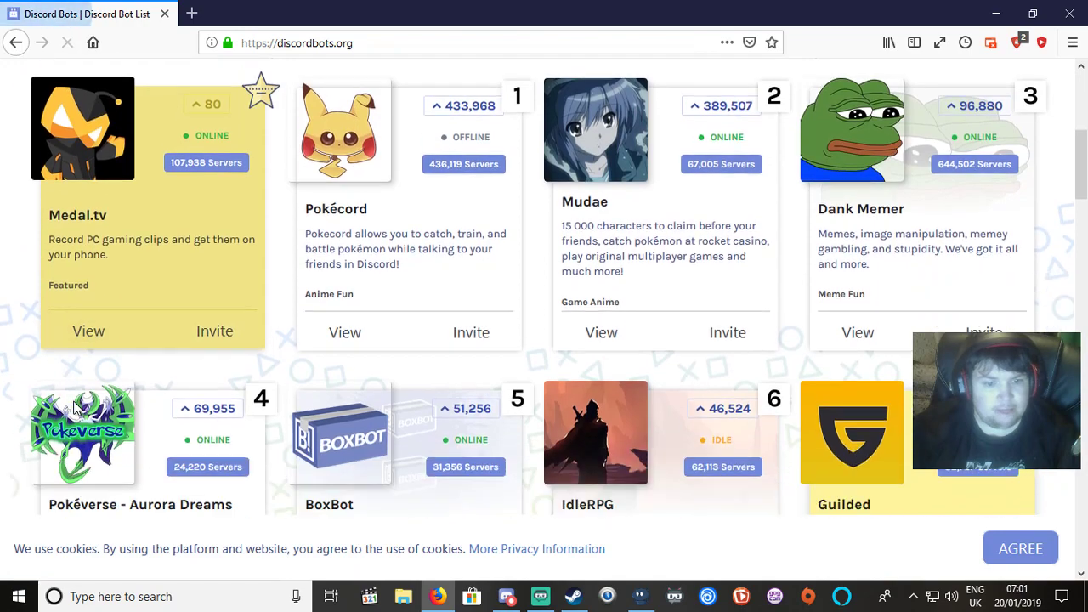
scroll(262, 394, "down", 1)
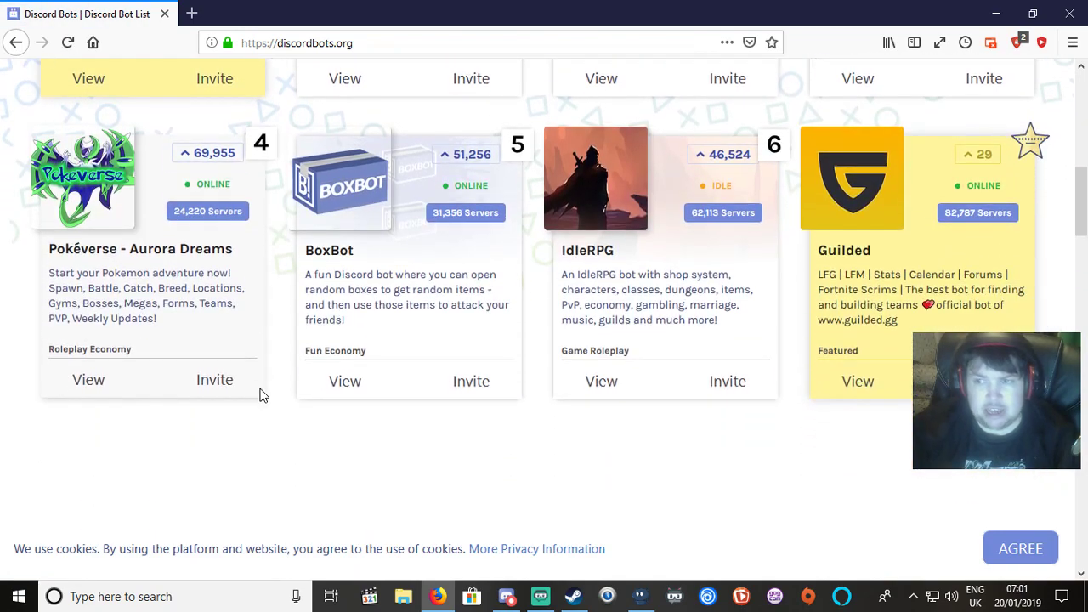
scroll(586, 323, "down", 6)
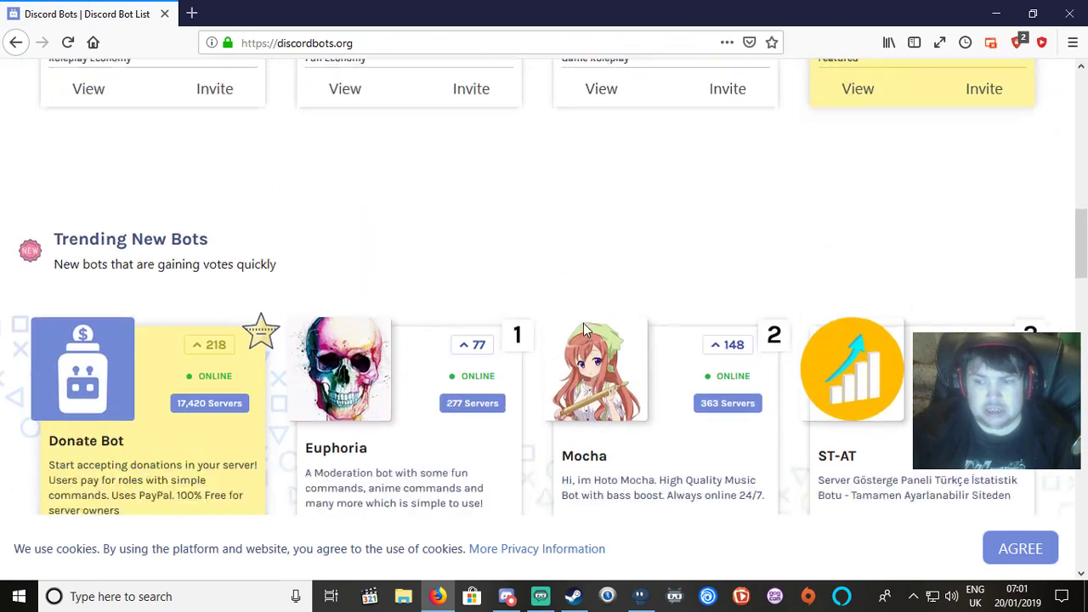
scroll(583, 323, "down", 3)
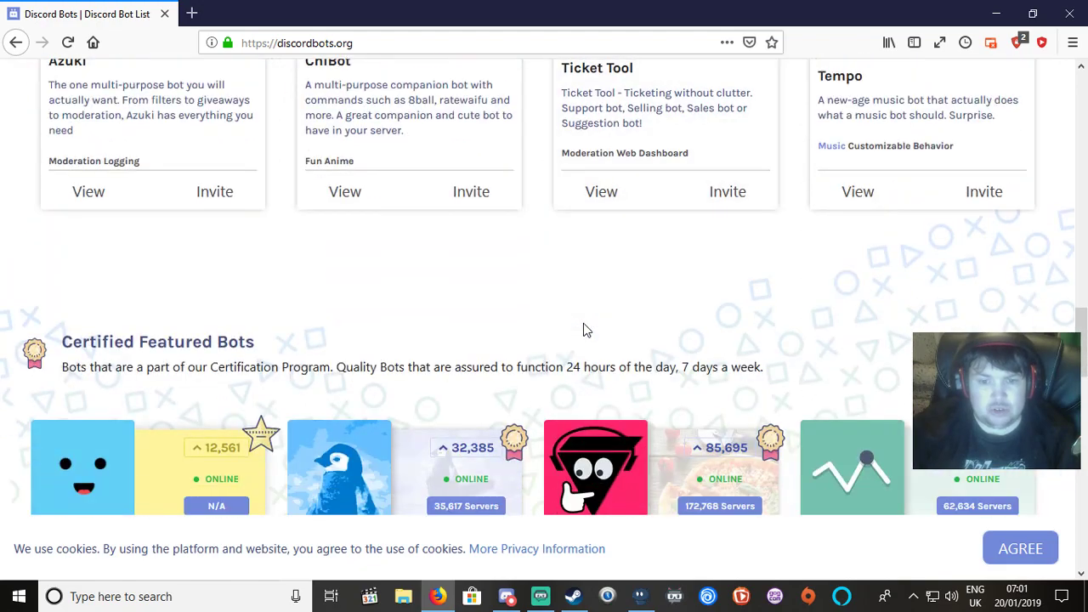
scroll(583, 327, "down", 5)
scroll(584, 330, "down", 6)
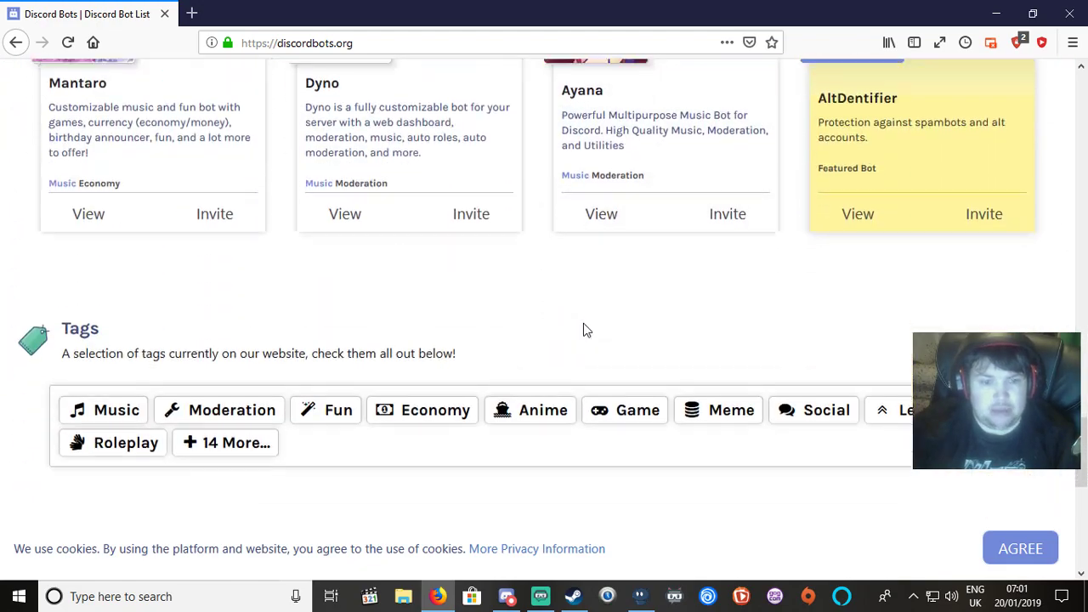
scroll(584, 329, "up", 4)
scroll(585, 330, "up", 4)
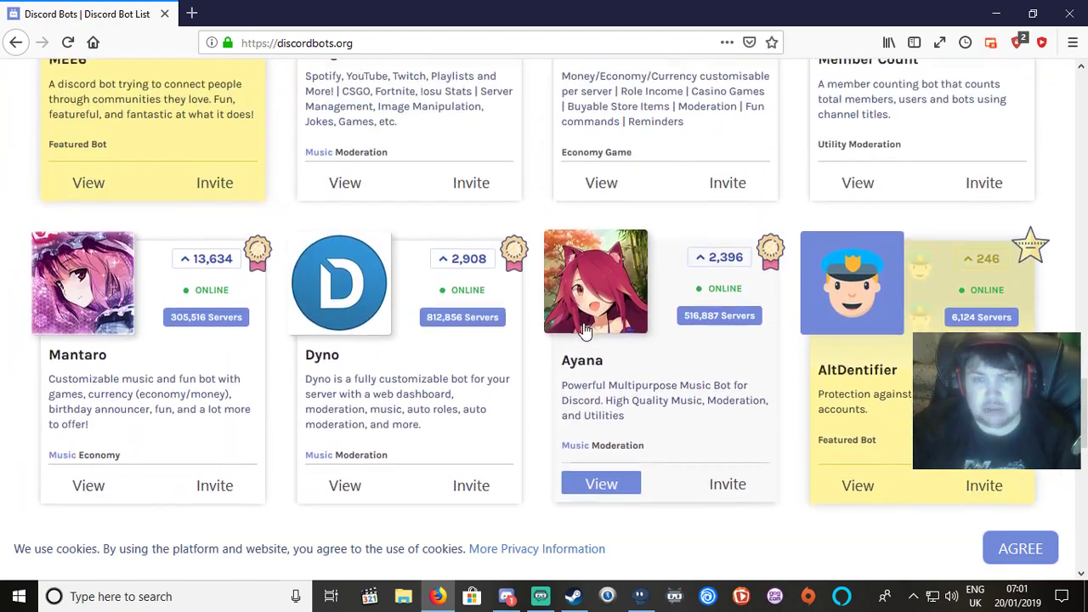
scroll(583, 326, "up", 3)
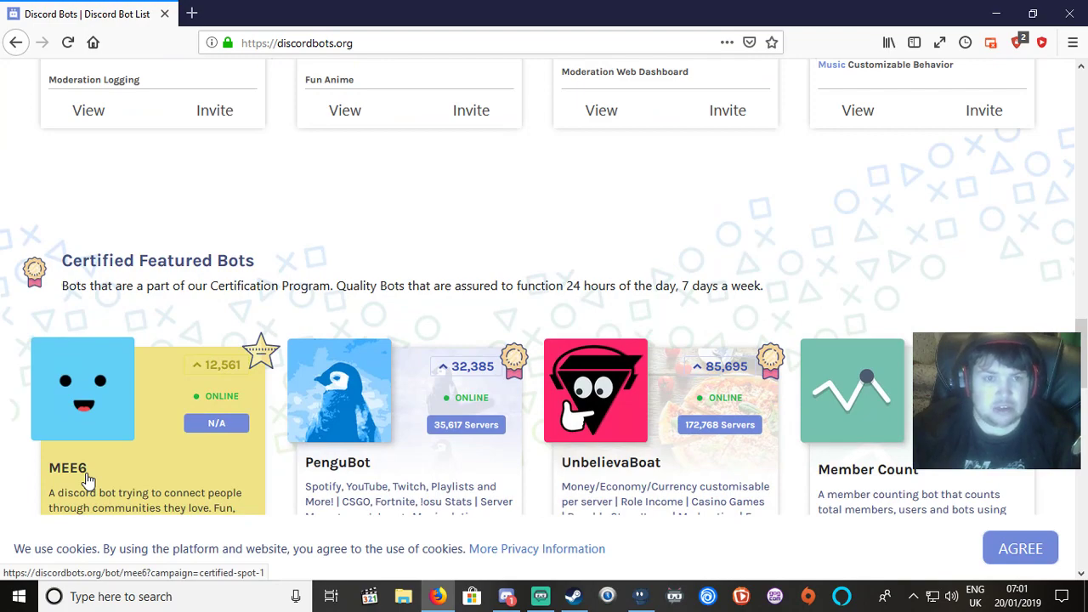
scroll(88, 481, "up", 3)
scroll(88, 481, "down", 3)
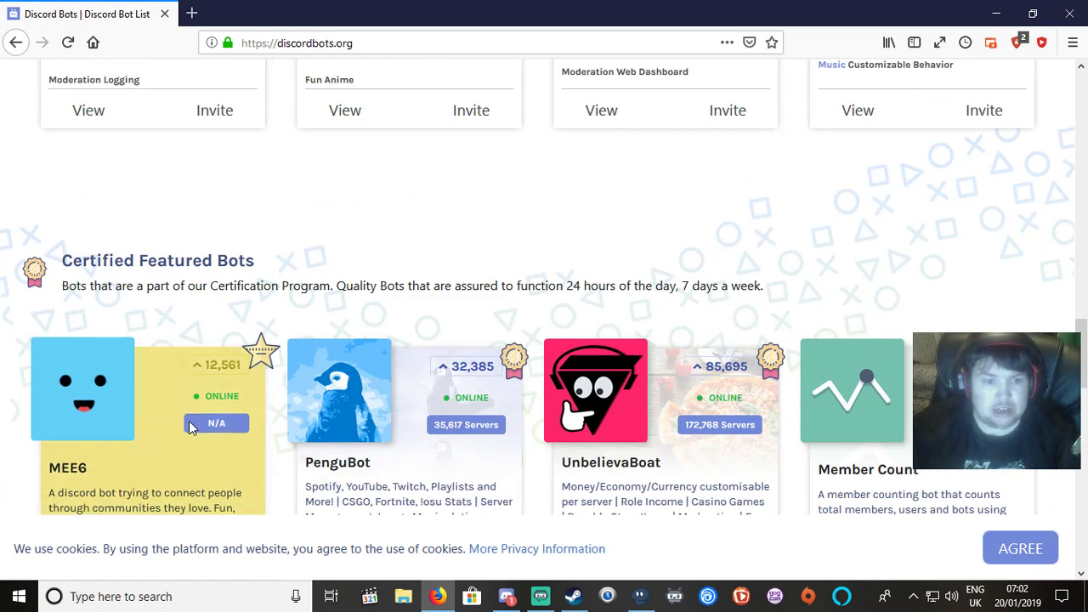
scroll(119, 510, "down", 2)
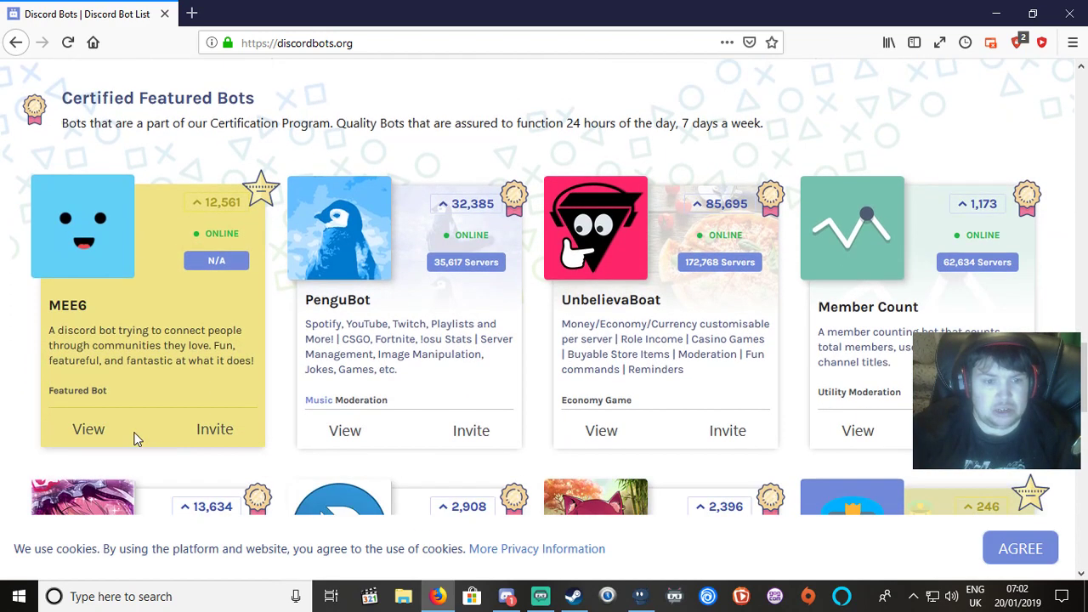
left_click(228, 432)
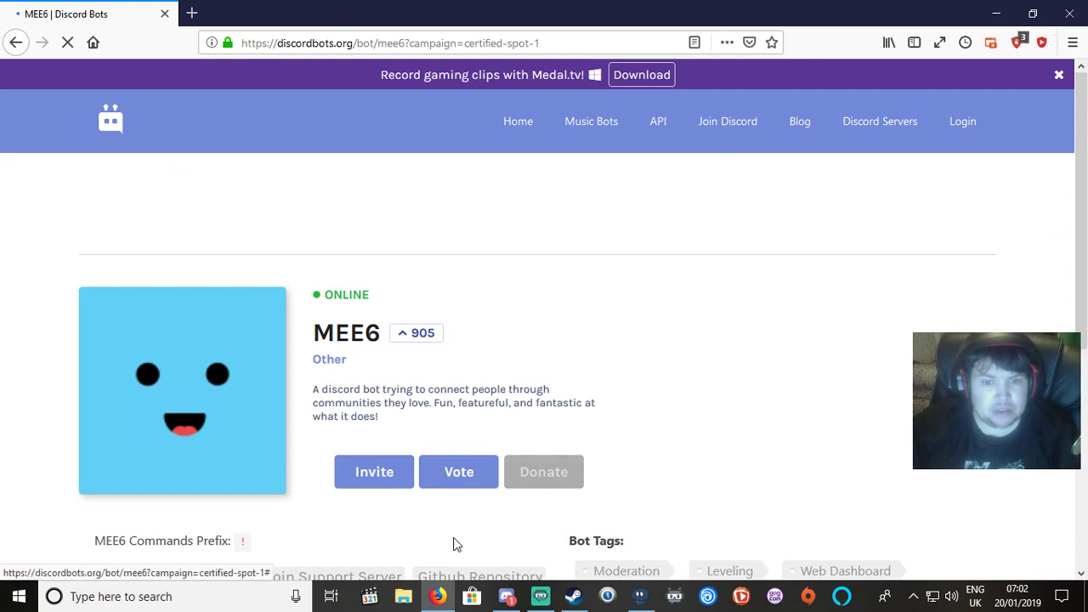
left_click(396, 481)
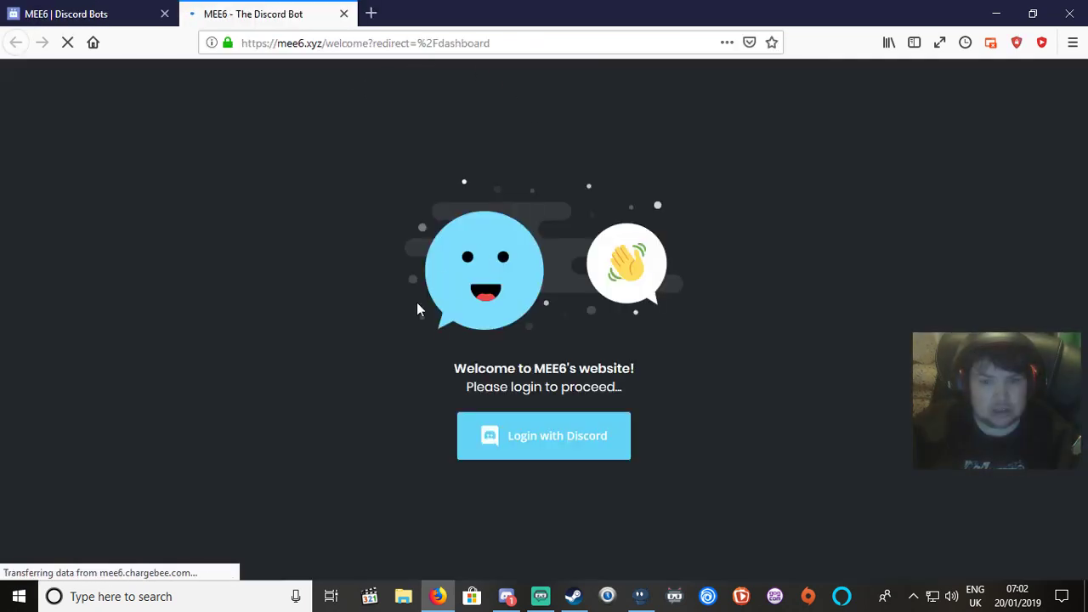
Choose Login with Discord and switch the keyboard layout to ENG INTL.
left_click(539, 443)
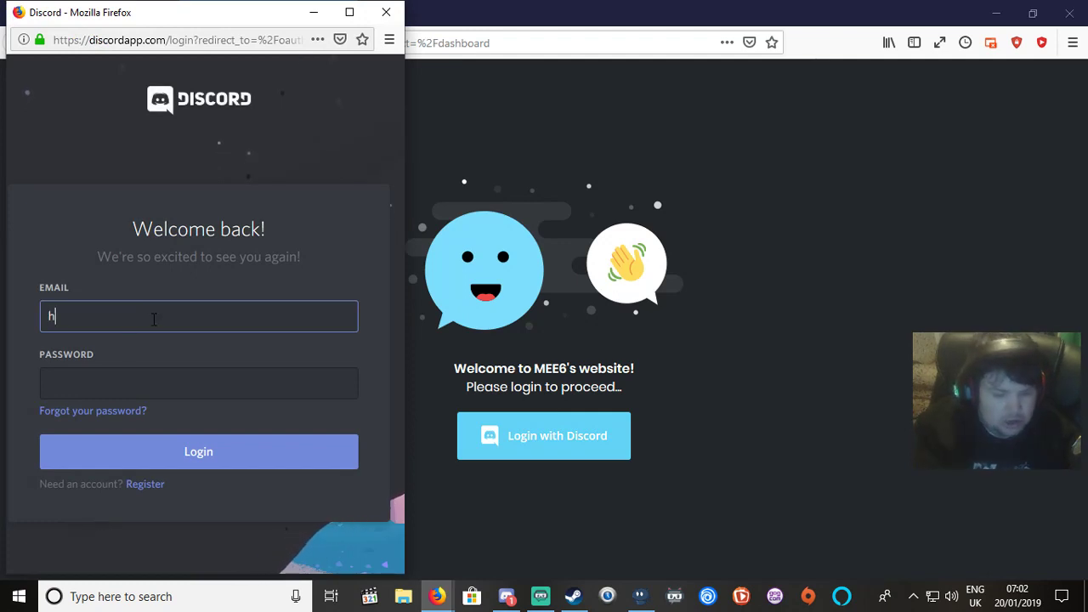
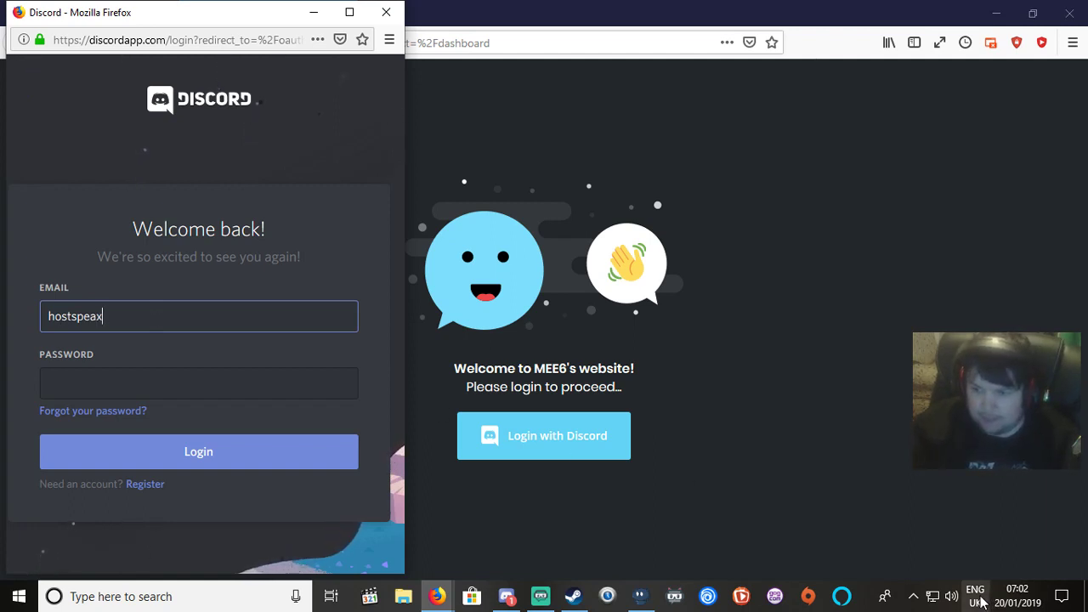
left_click(978, 594)
left_click(935, 459)
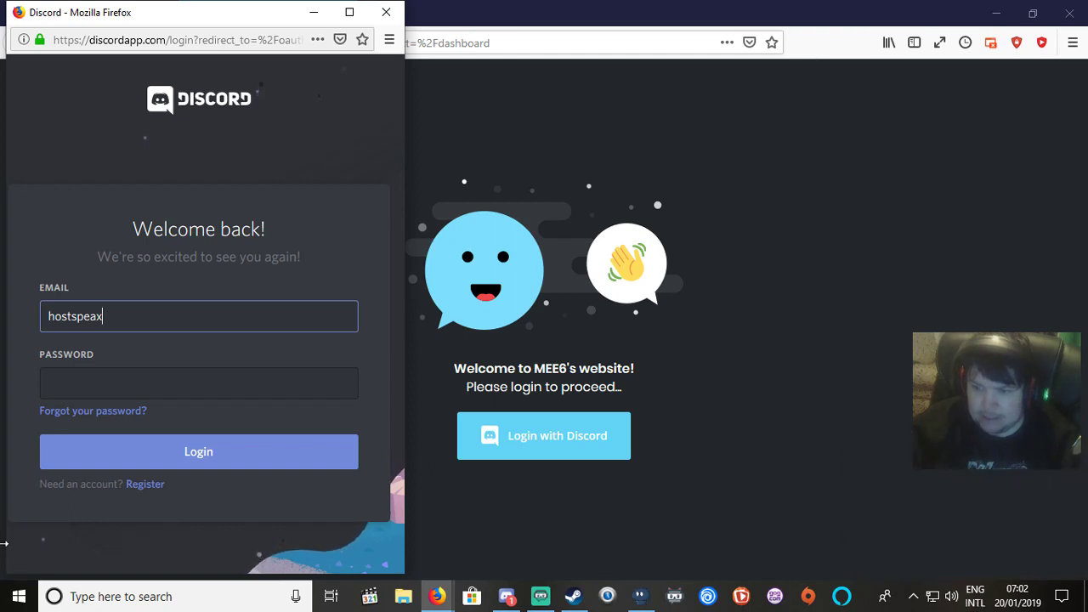
Enter the account's e-mail and password in the Discord popup and log in.
left_click(146, 393)
left_click(199, 320)
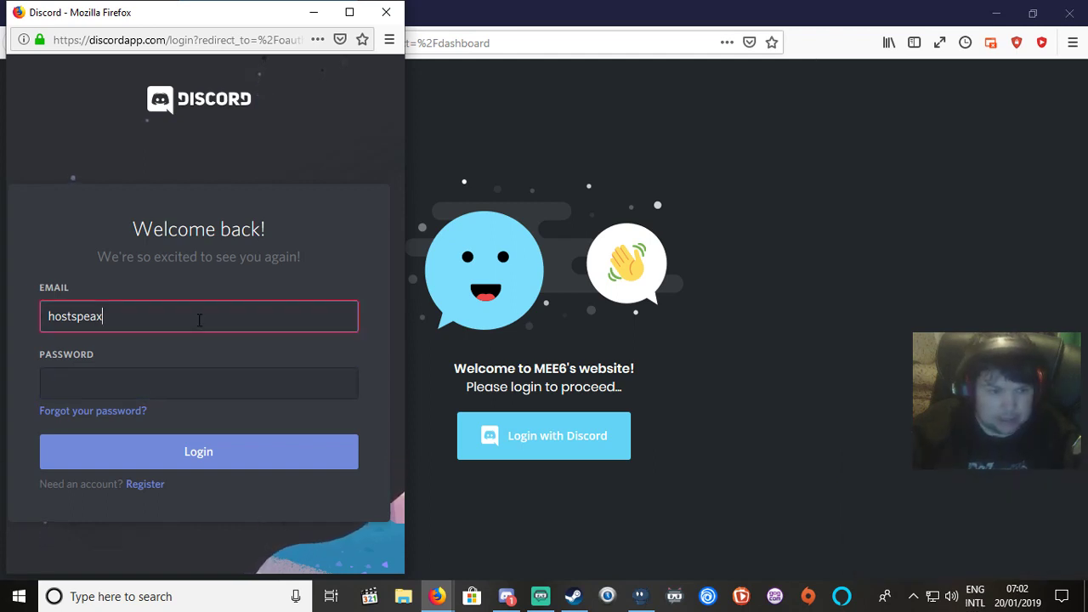
type("@")
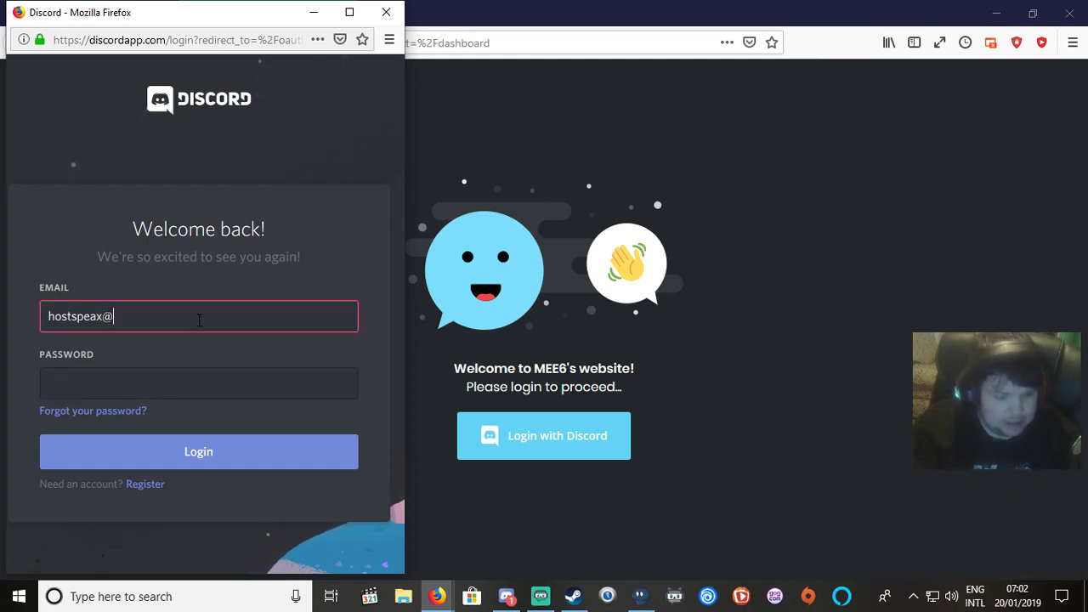
type("gmail")
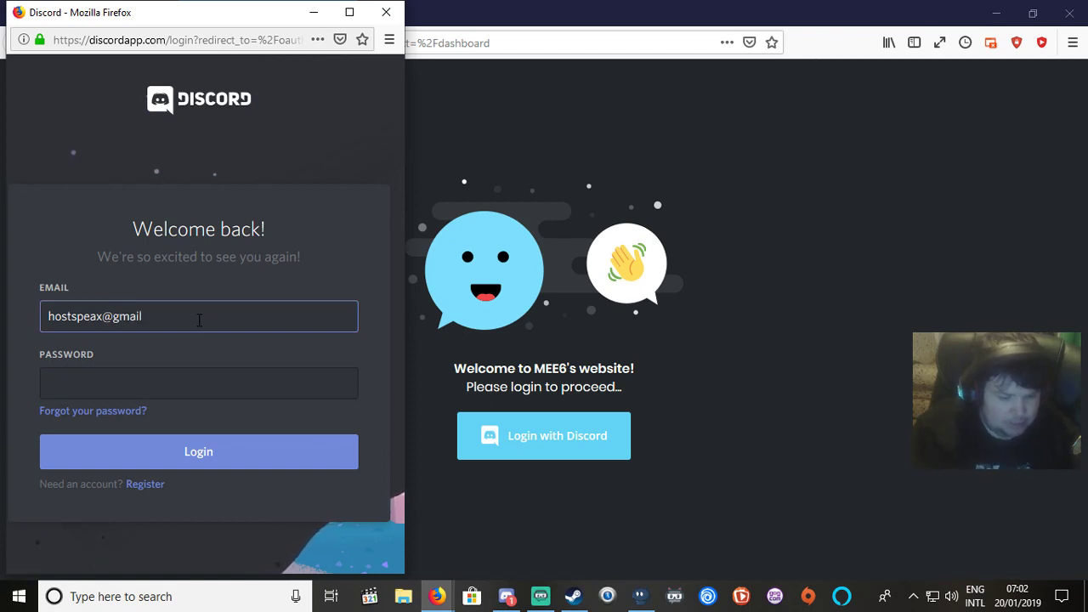
type(".com")
key("Tab")
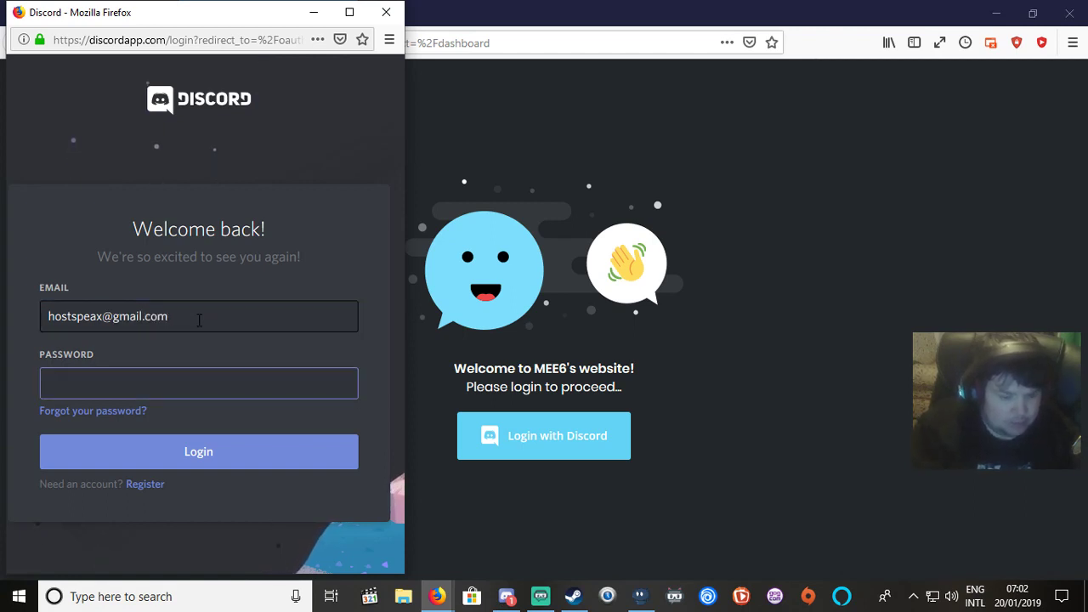
type("•••••")
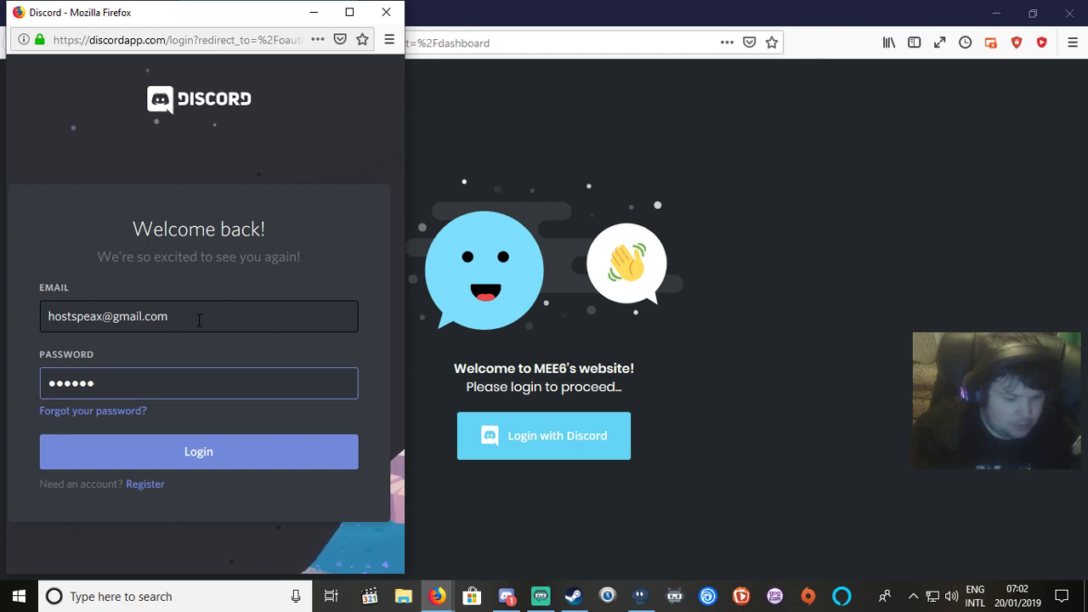
type("••••")
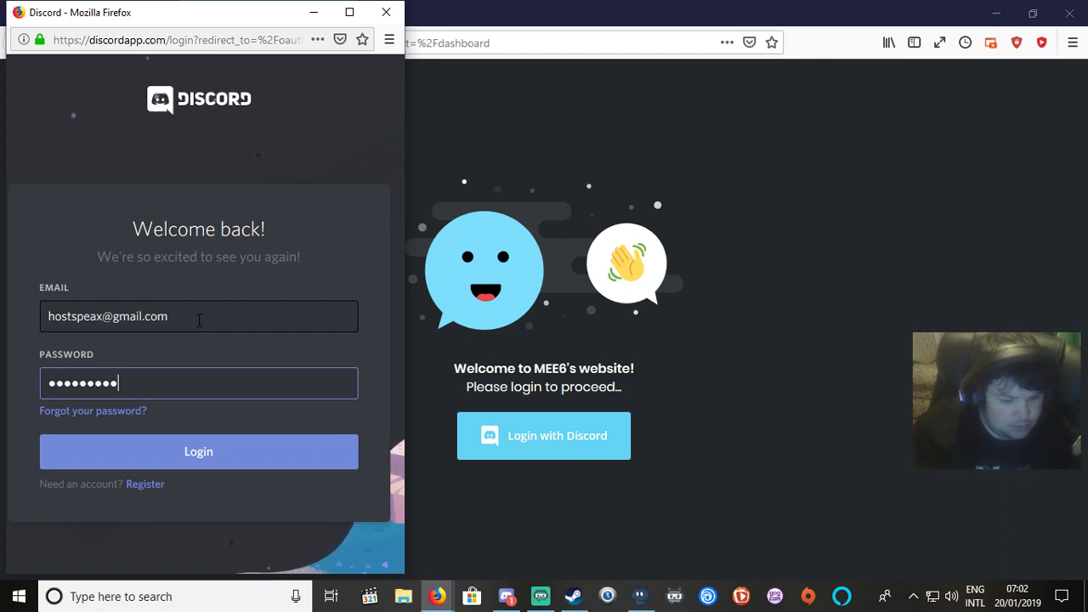
type("•")
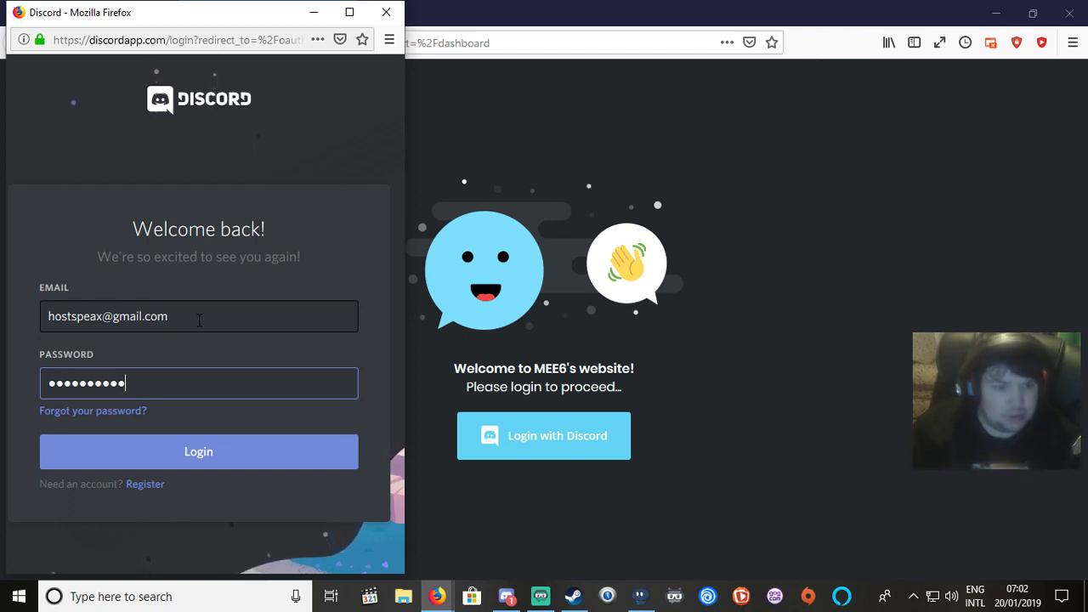
left_click(223, 459)
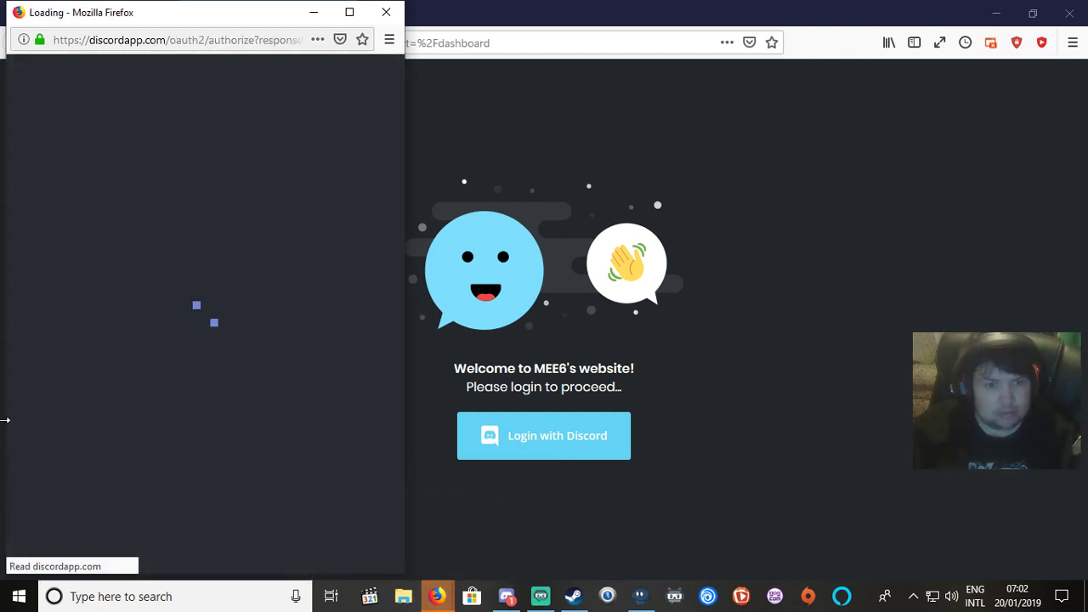
Authorize MEE6 on the Discord account and let Firefox save the login.
scroll(156, 372, "down", 5)
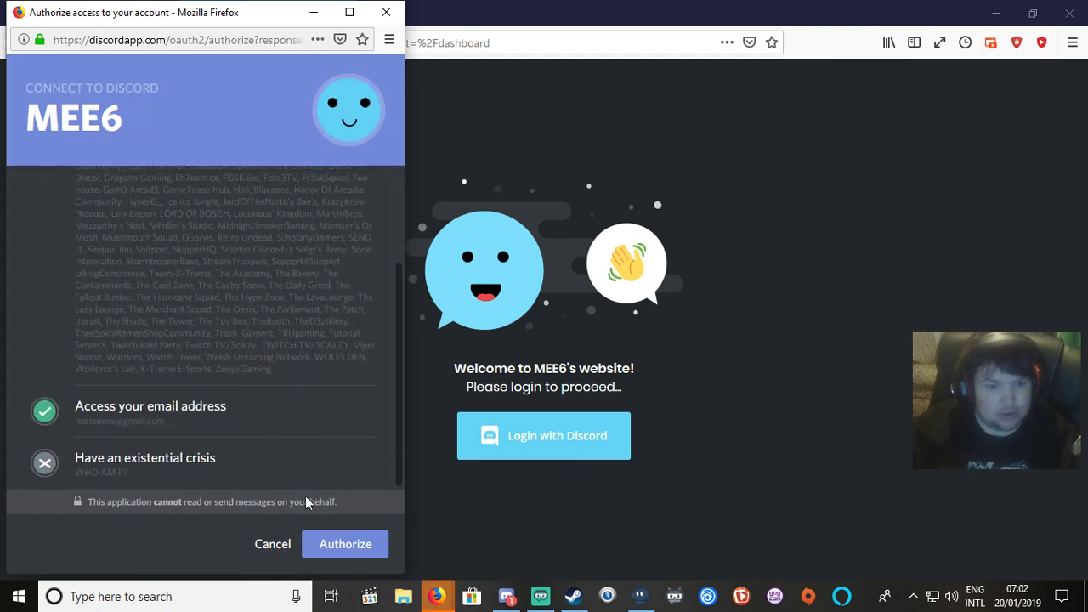
left_click(308, 544)
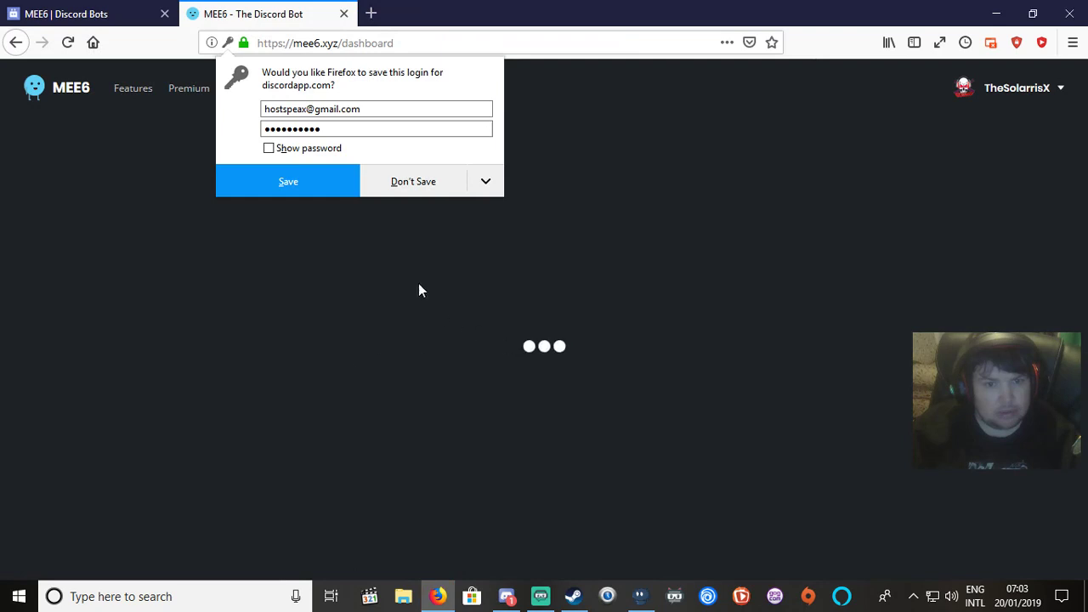
left_click(320, 184)
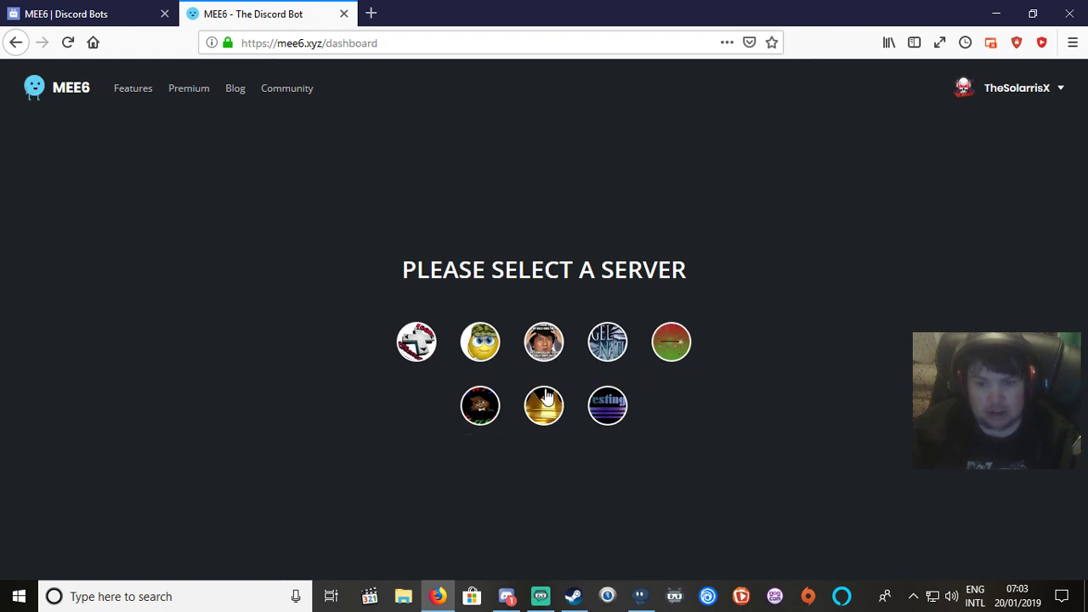
Keep Tutorial ServerX as MEE6's server, review its permissions, and authorize the bot.
left_click(609, 408)
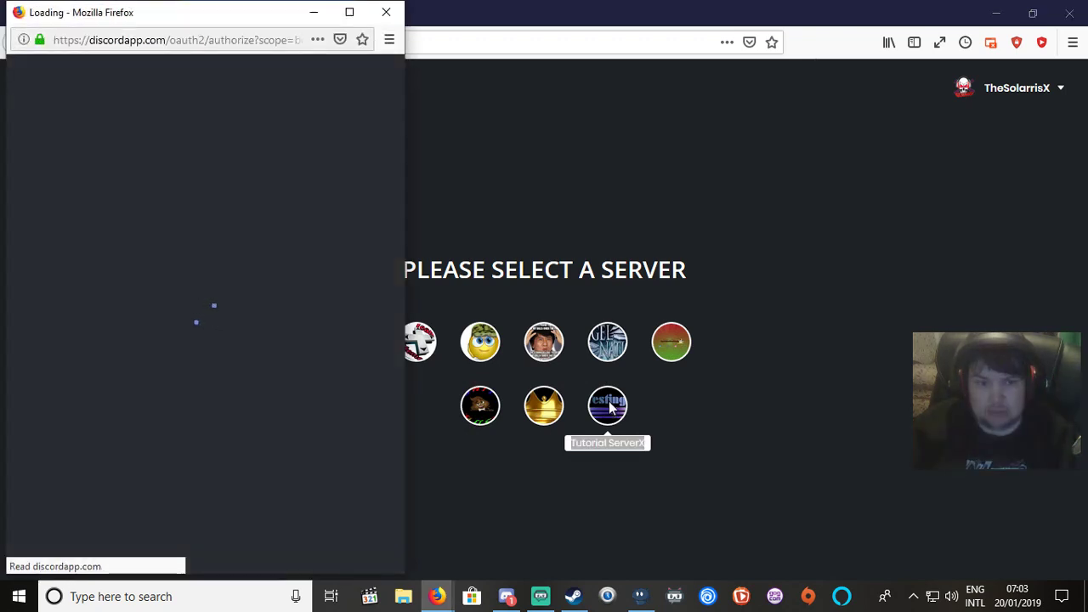
scroll(220, 297, "down", 3)
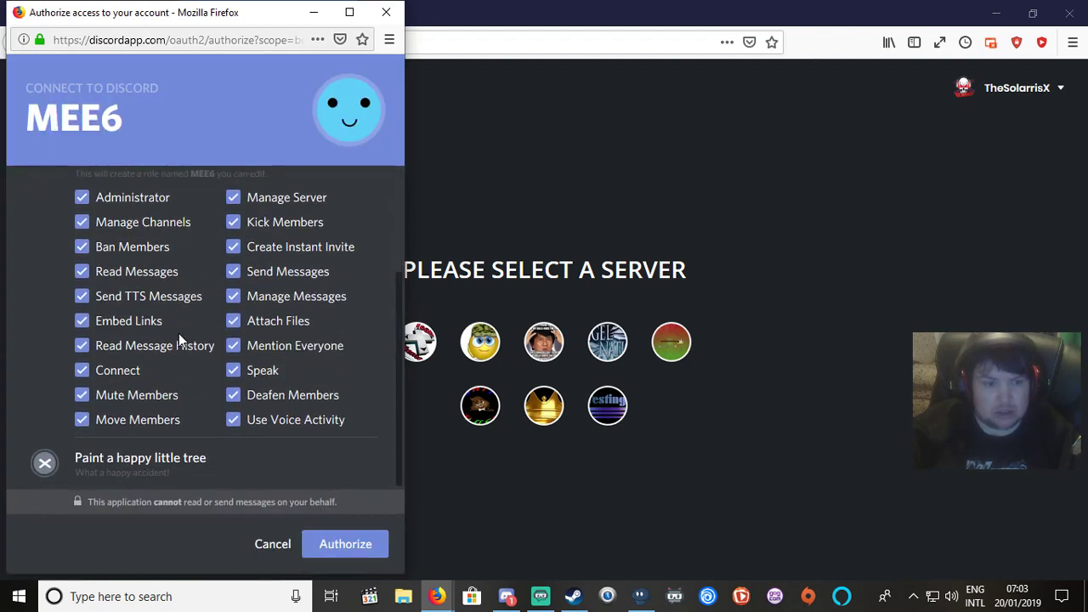
scroll(66, 346, "up", 3)
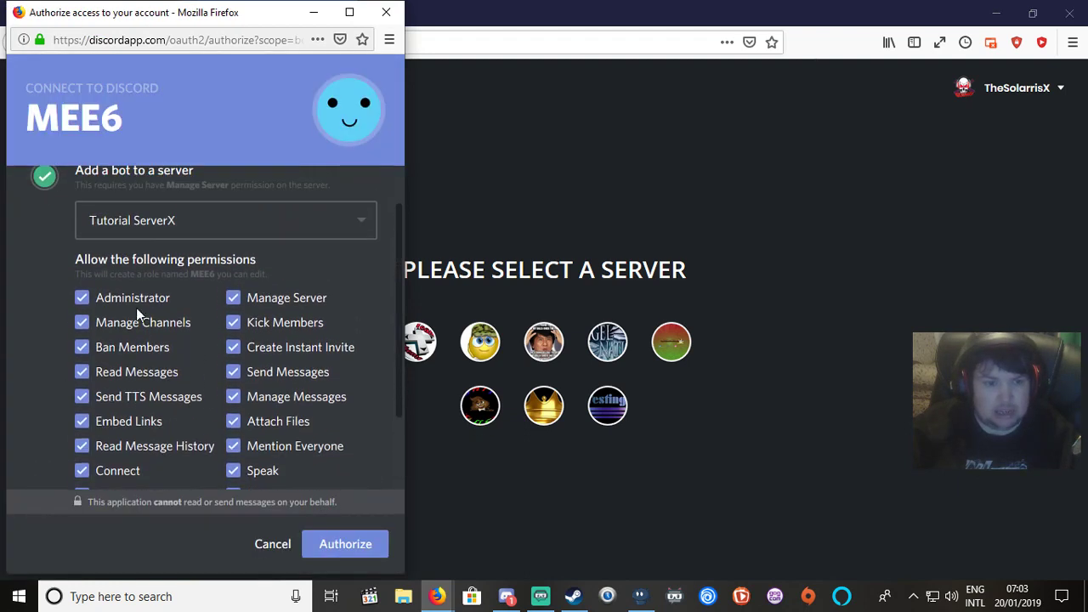
scroll(137, 313, "down", 3)
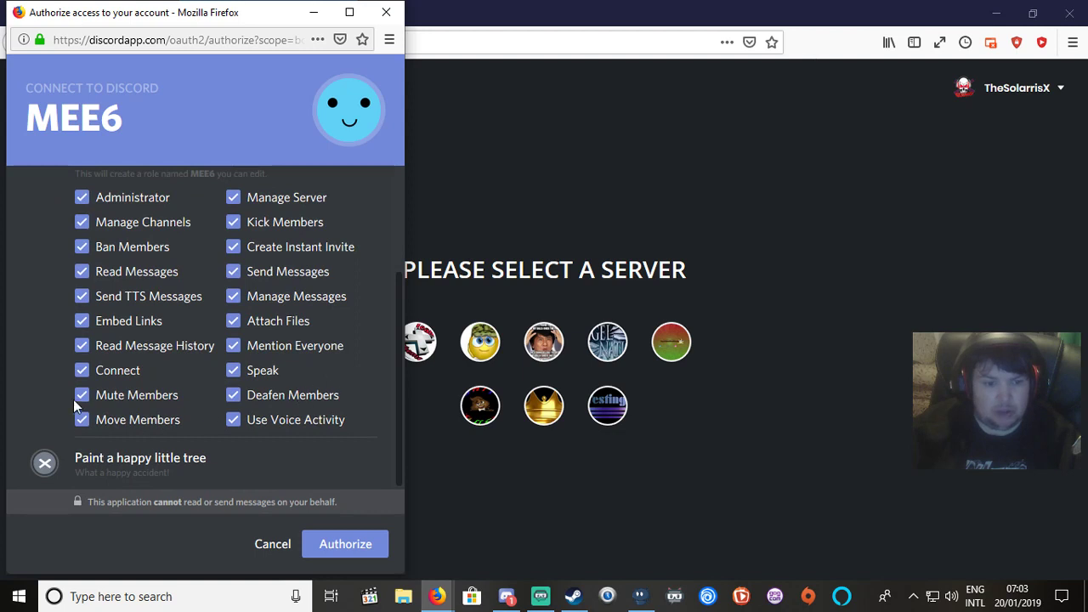
scroll(107, 364, "up", 3)
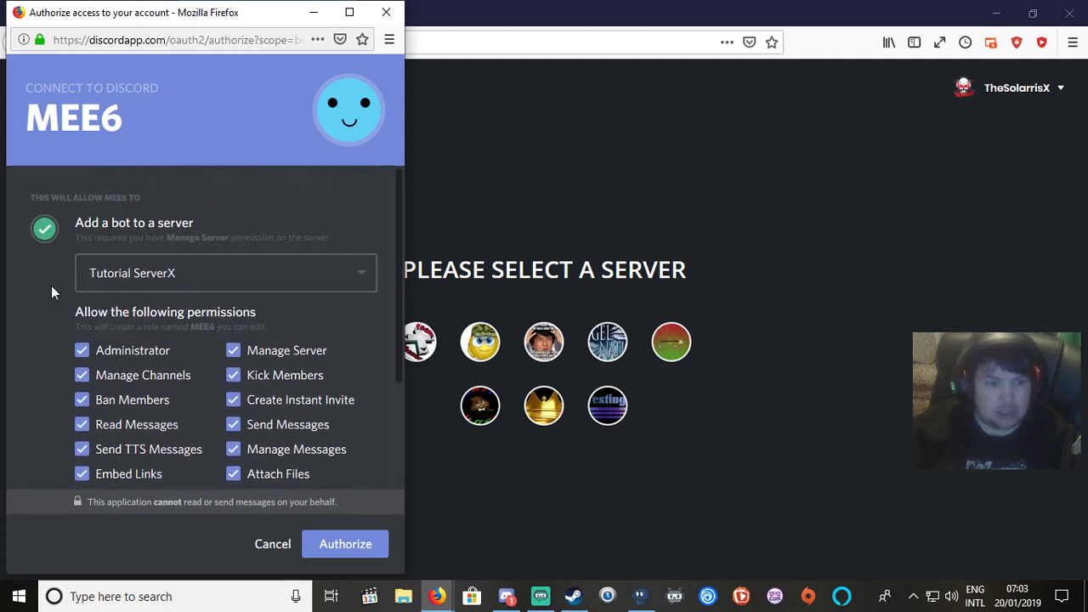
left_click(165, 272)
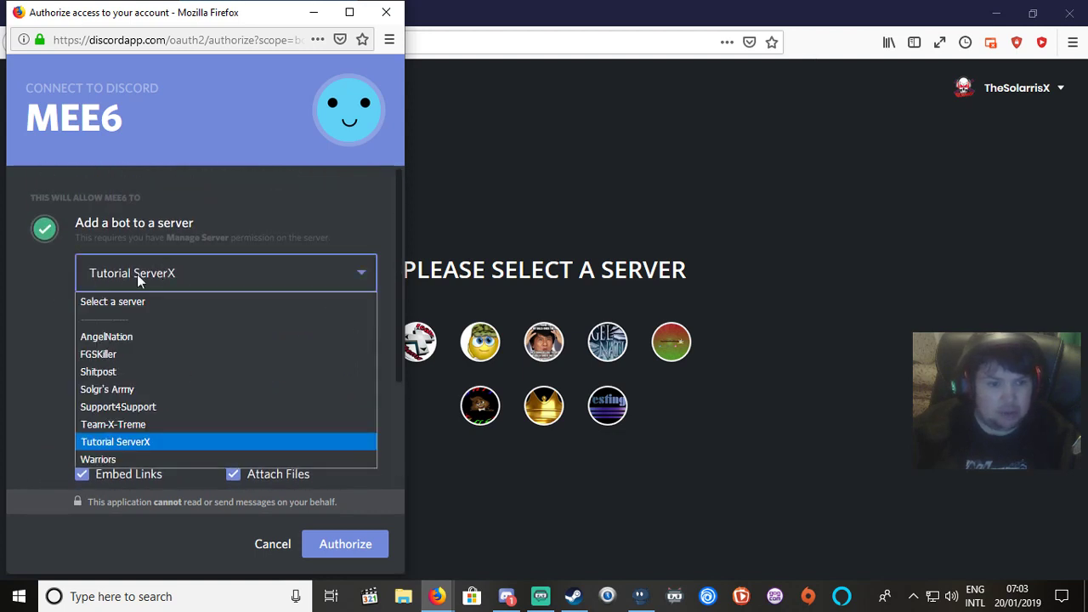
left_click(207, 273)
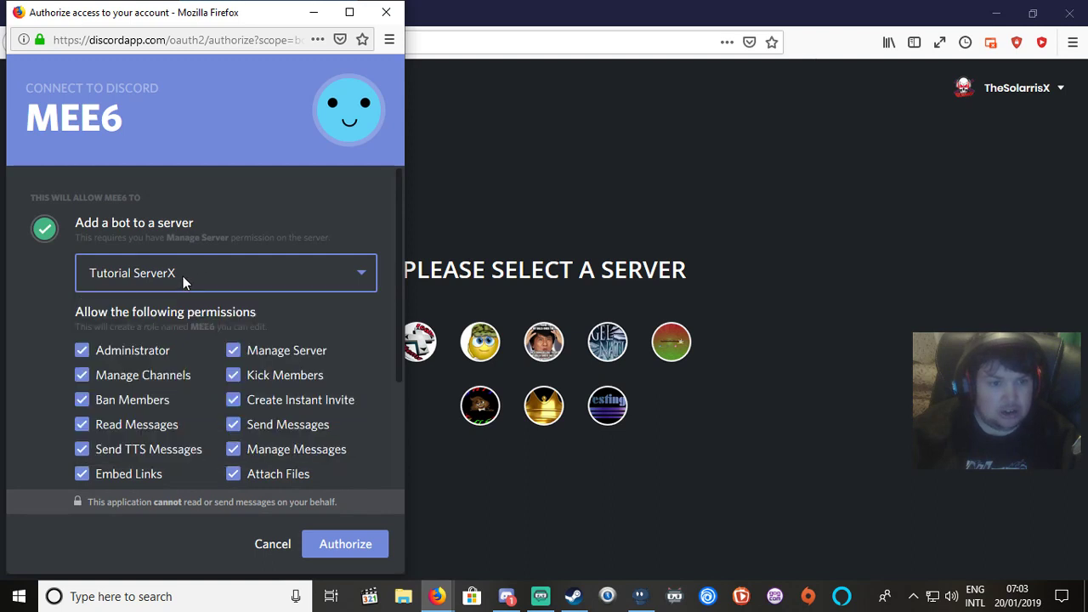
left_click(116, 280)
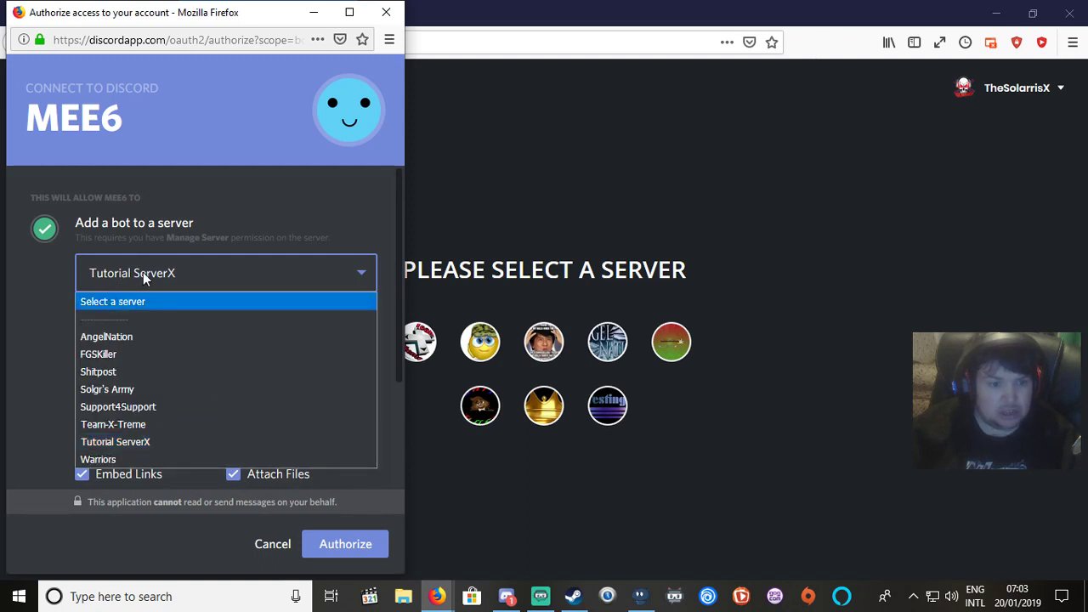
left_click(142, 272)
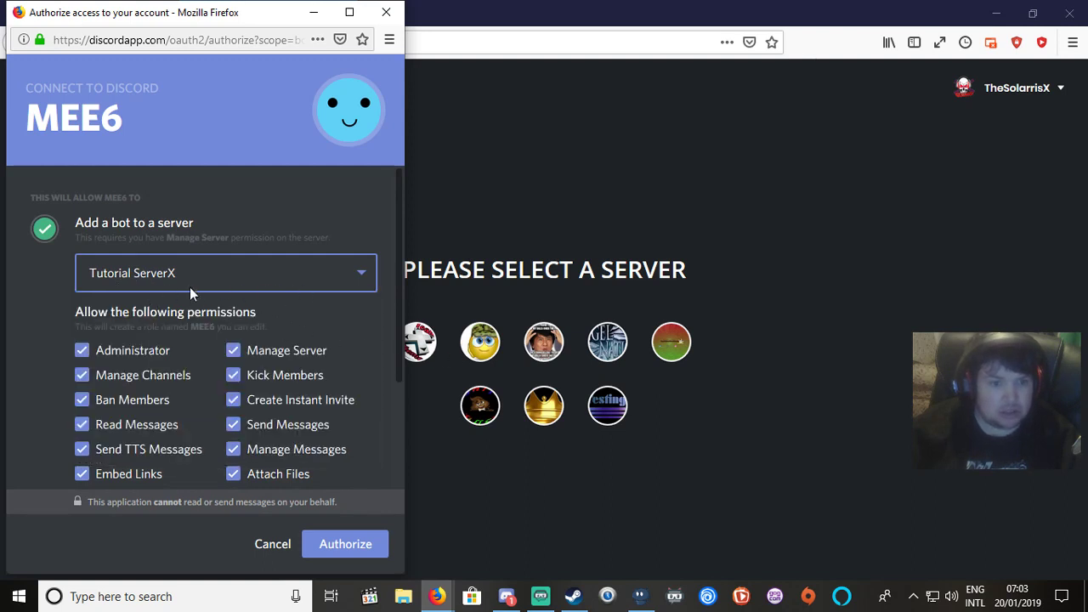
scroll(310, 459, "down", 3)
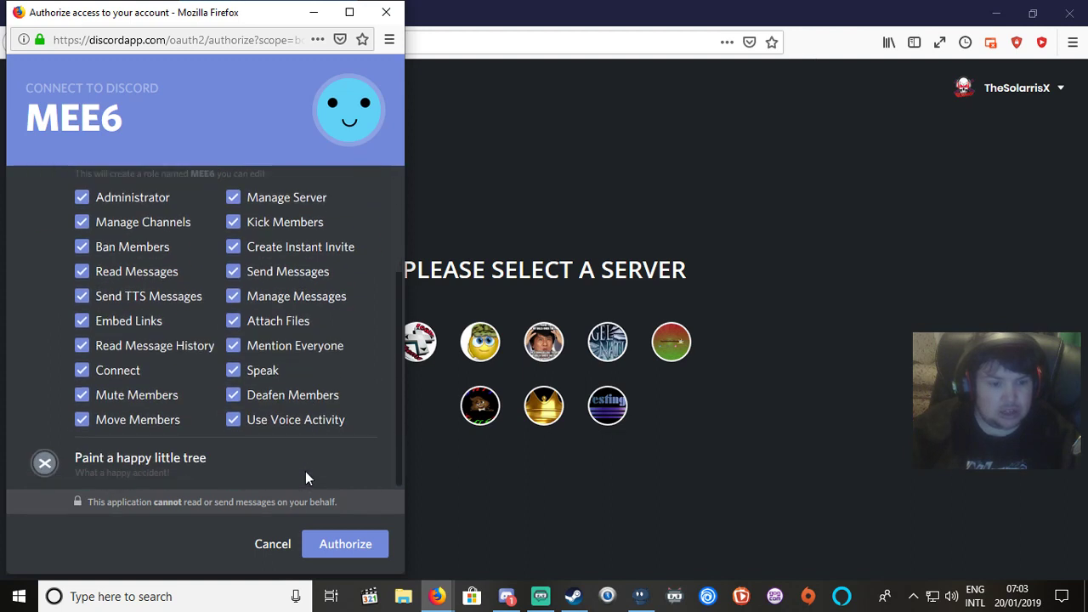
left_click(351, 551)
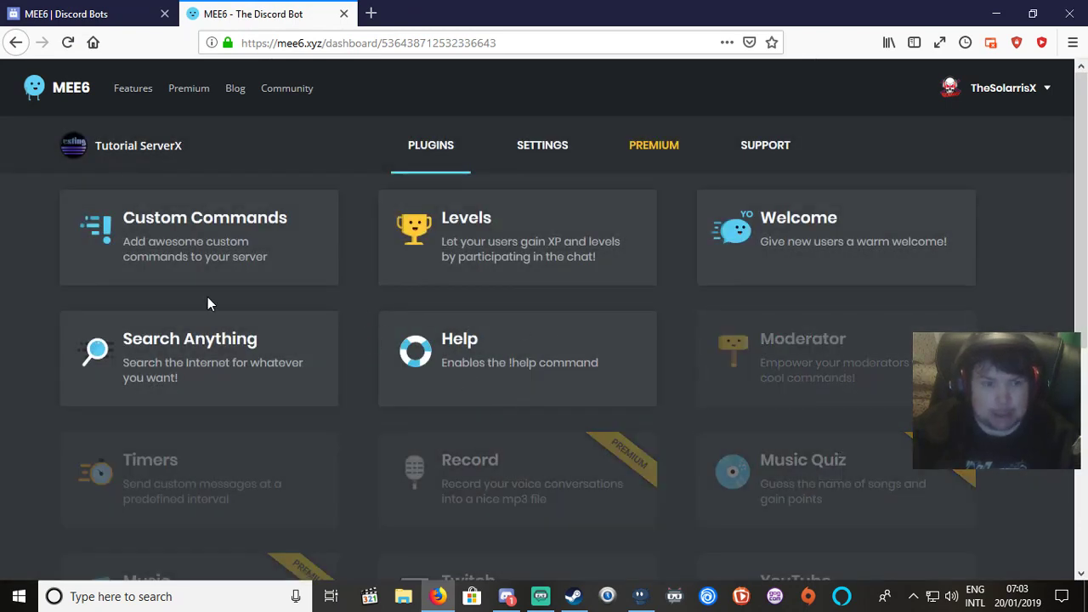
Scroll through the free and premium plugins on the MEE6 Plugins tab.
scroll(175, 284, "down", 4)
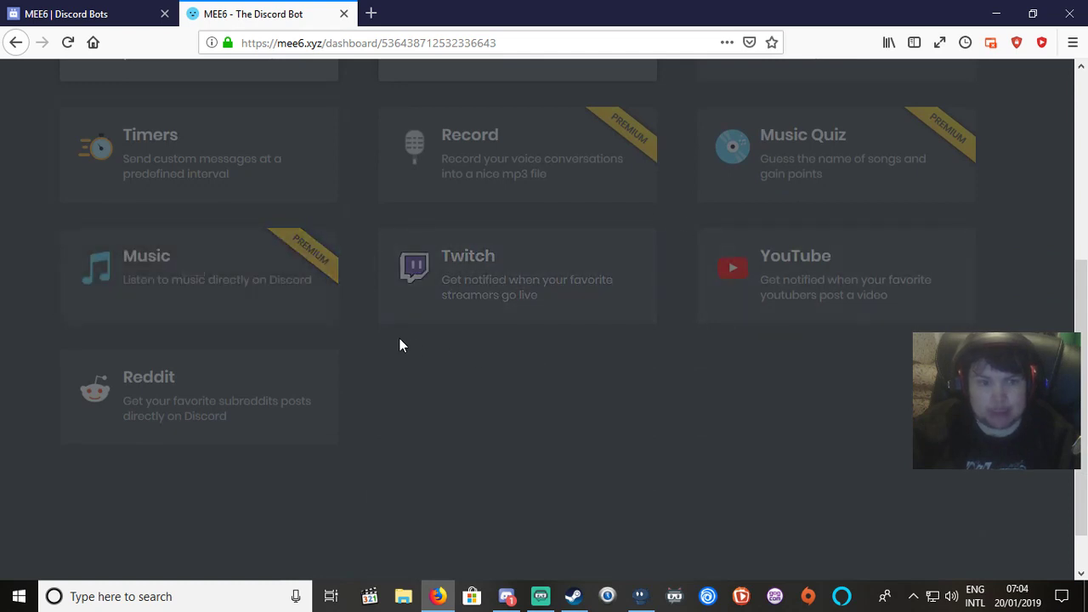
scroll(402, 344, "up", 3)
scroll(655, 318, "up", 1)
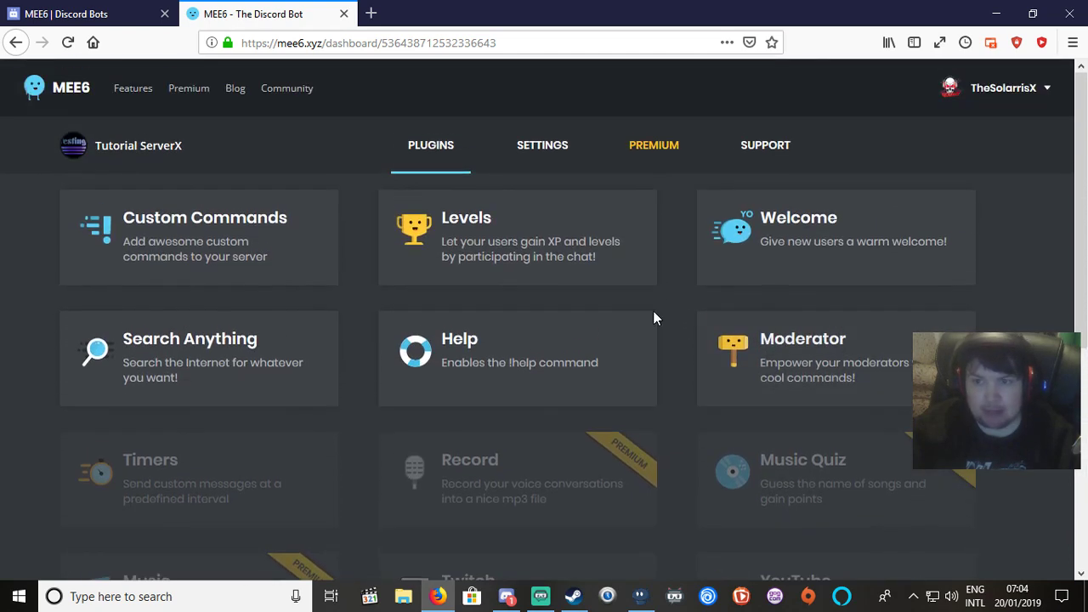
scroll(489, 345, "down", 2)
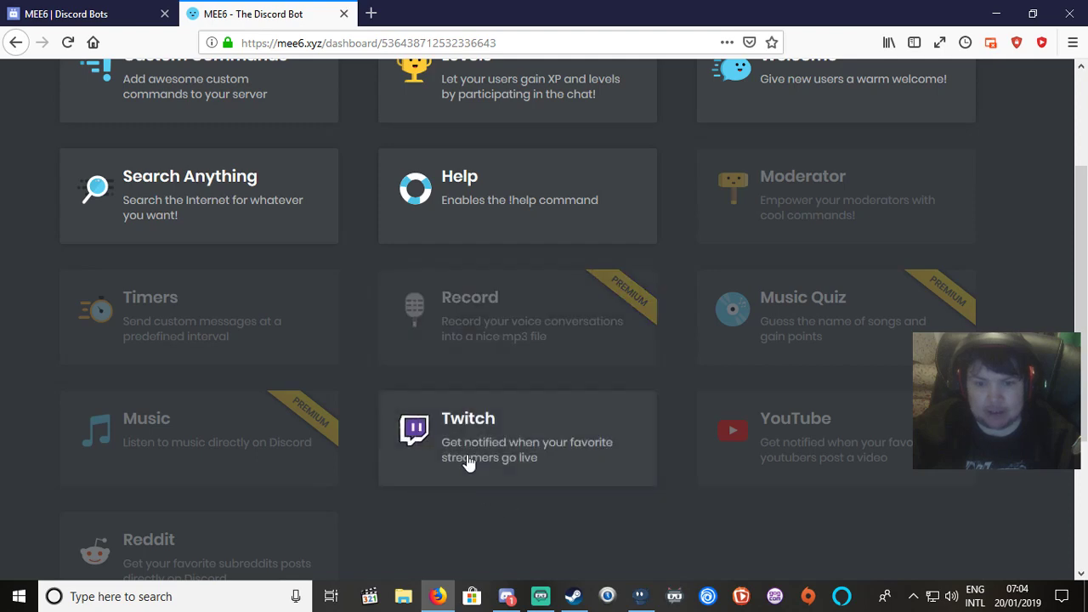
scroll(602, 420, "up", 2)
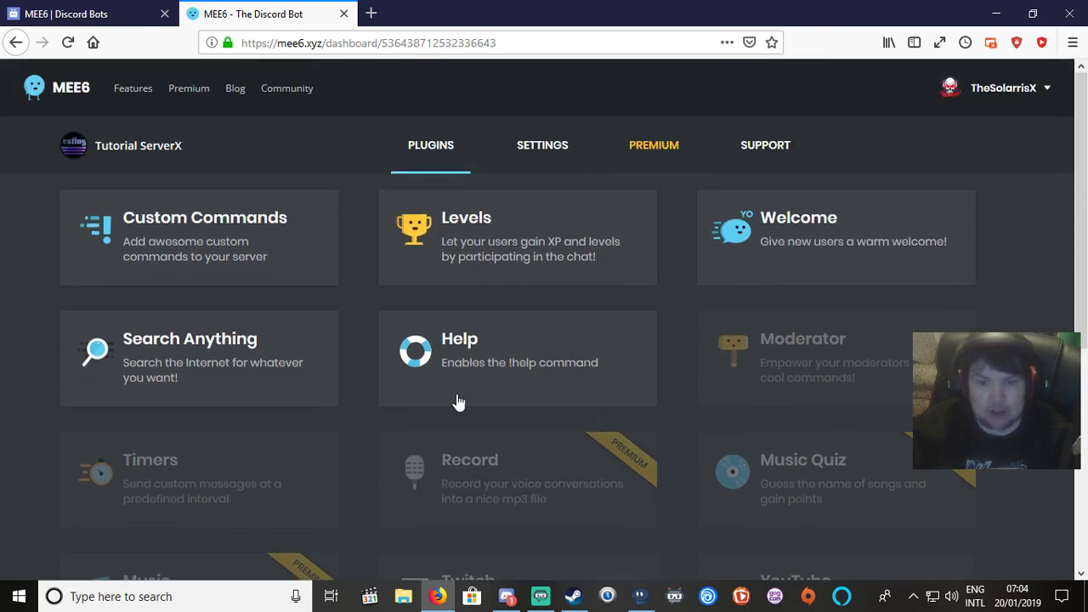
scroll(189, 551, "down", 2)
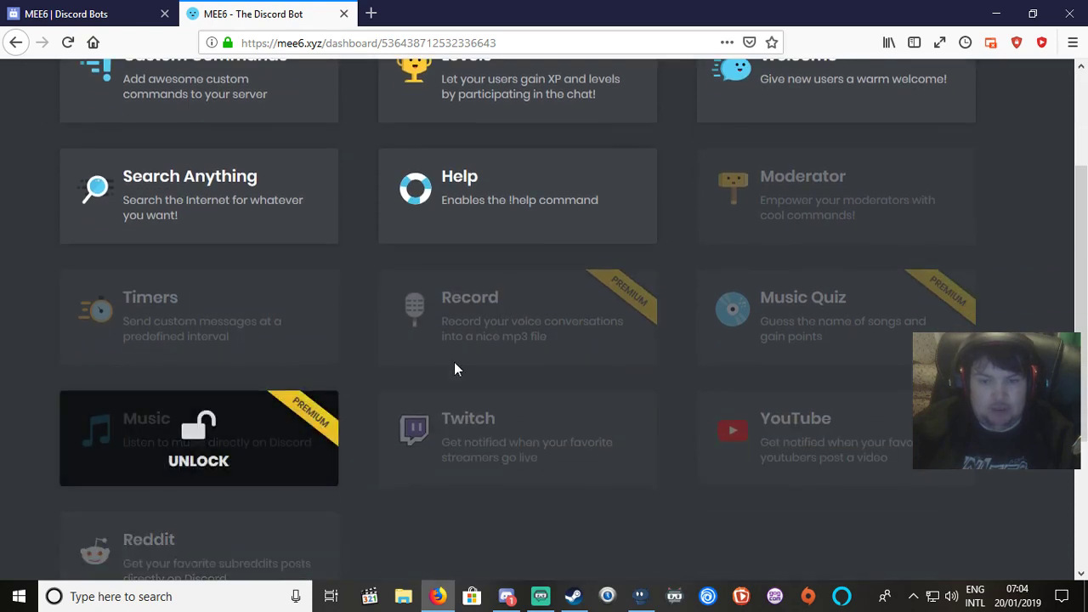
scroll(505, 353, "up", 2)
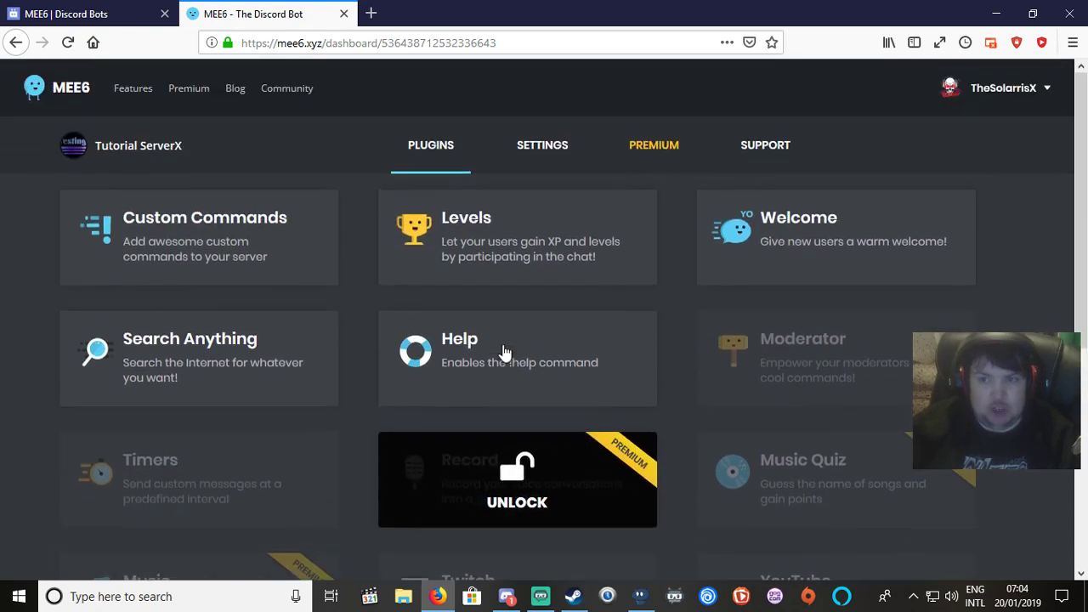
Check what unlocking the premium Music Quiz plugin requires, then go back to the plugin list and Discord.
left_click(861, 459)
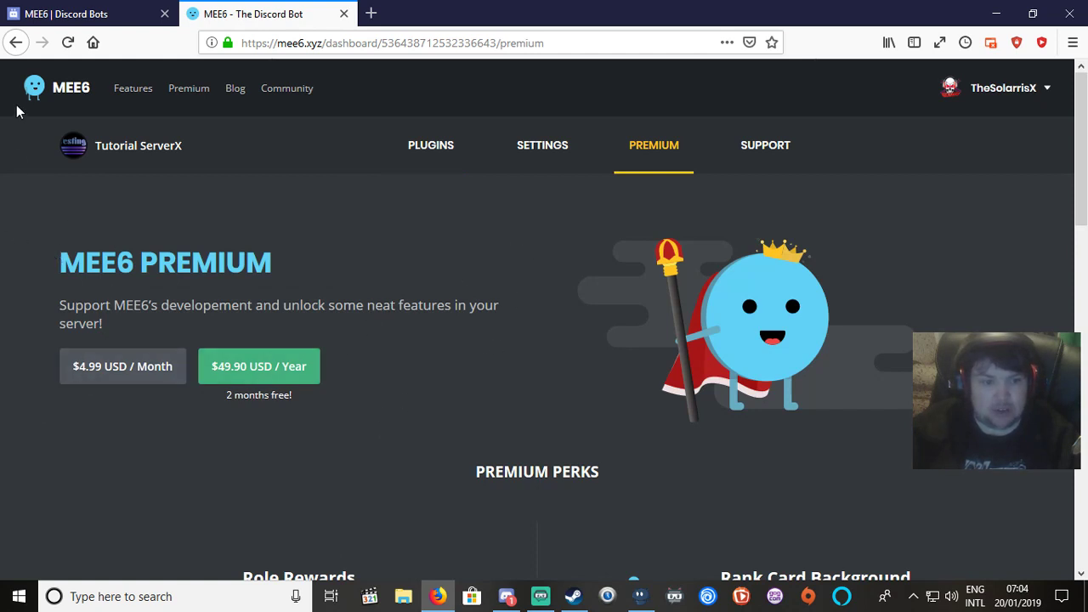
left_click(16, 42)
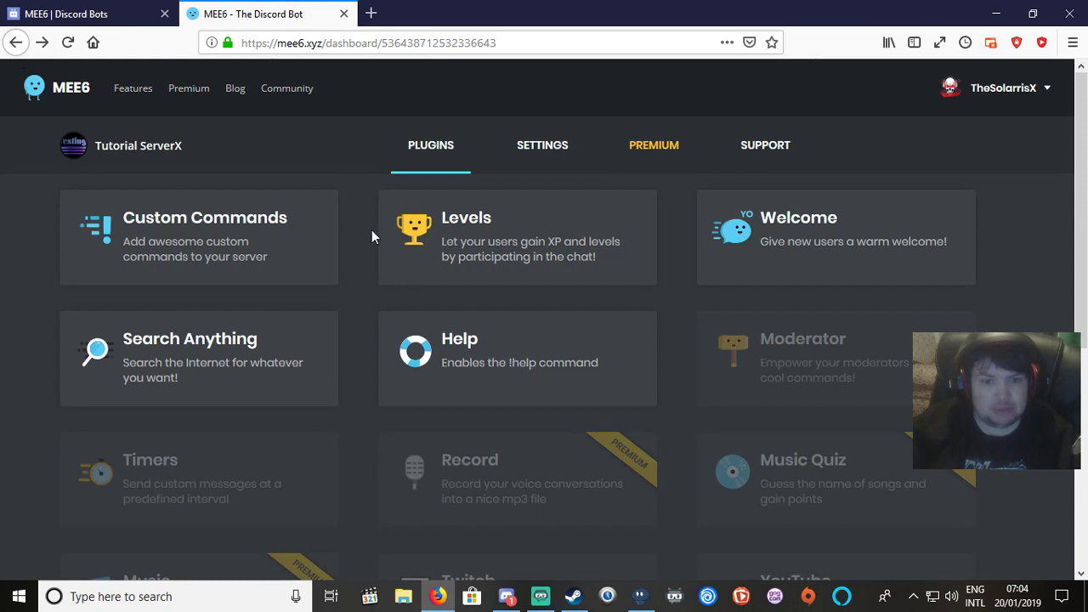
scroll(372, 237, "down", 4)
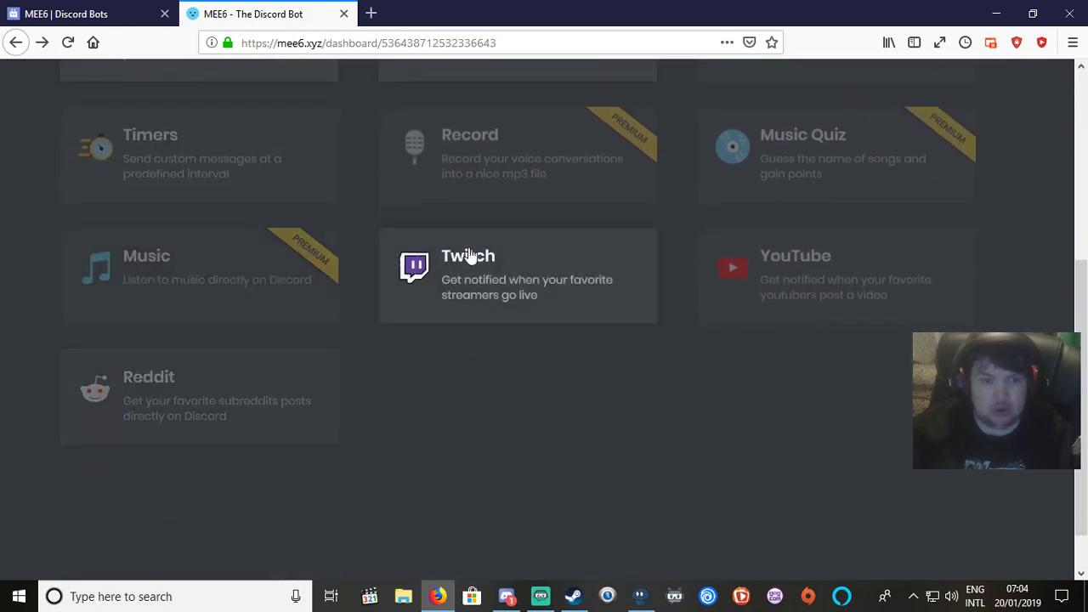
scroll(470, 256, "up", 1)
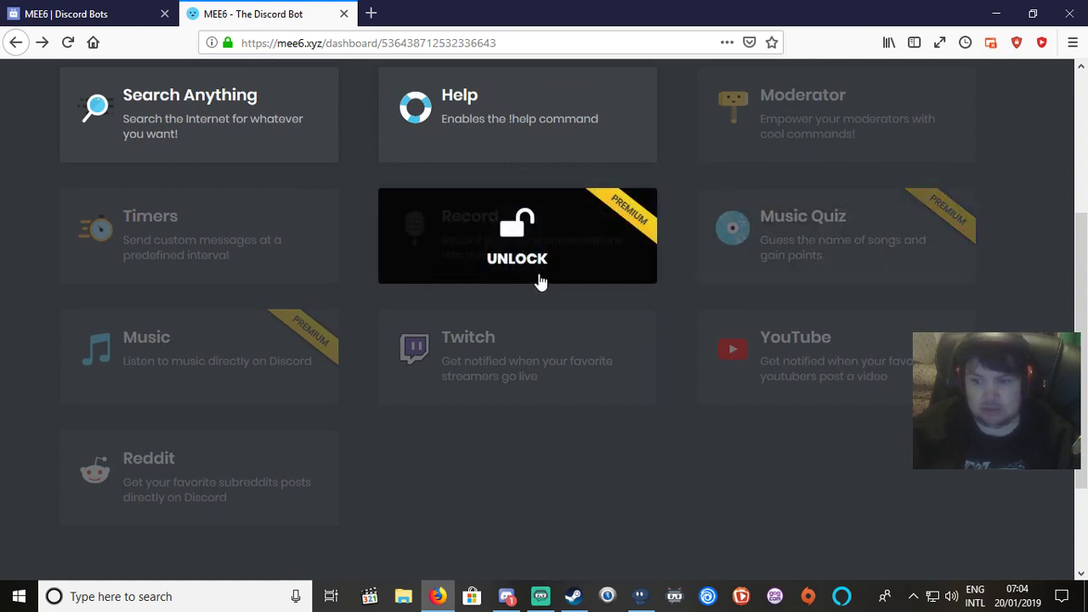
scroll(540, 281, "down", 1)
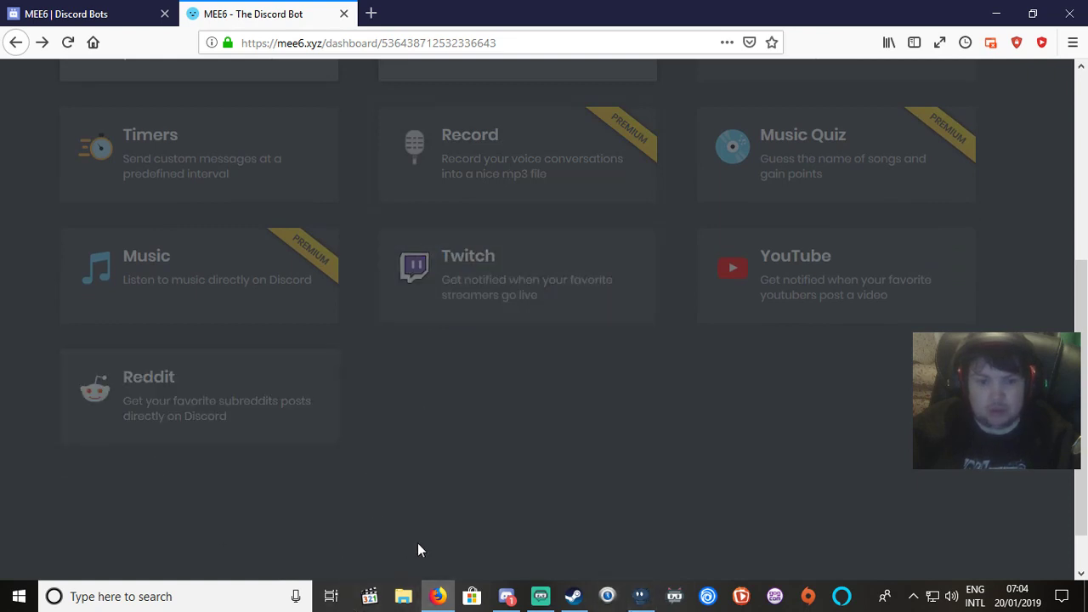
left_click(506, 596)
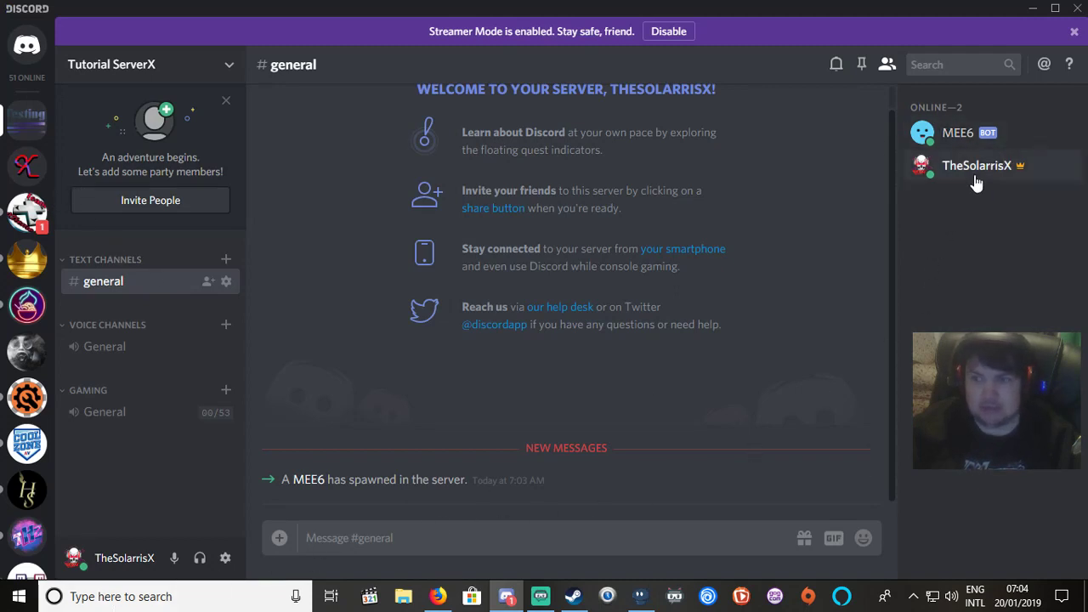
View the MEE6 bot's profile and its Roles submenu showing the MEE6 role.
left_click(963, 129)
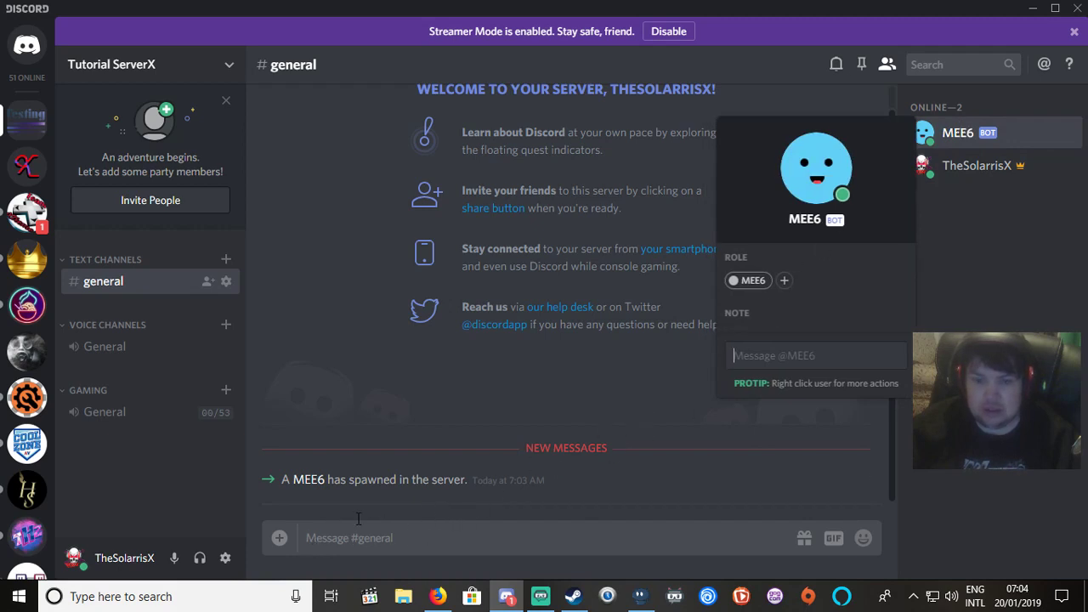
right_click(959, 136)
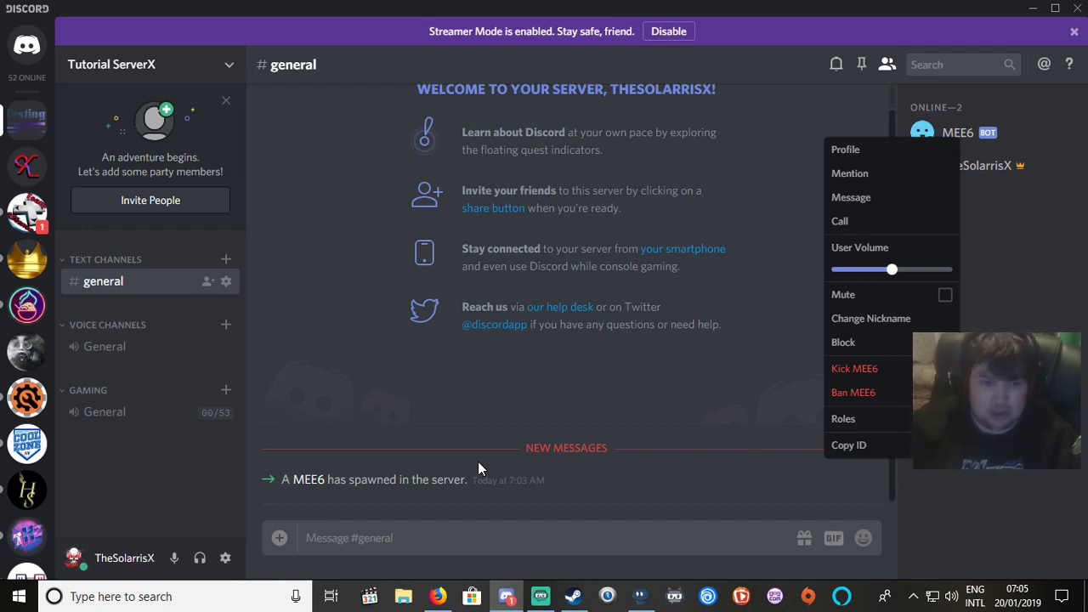
mouse_move(874, 418)
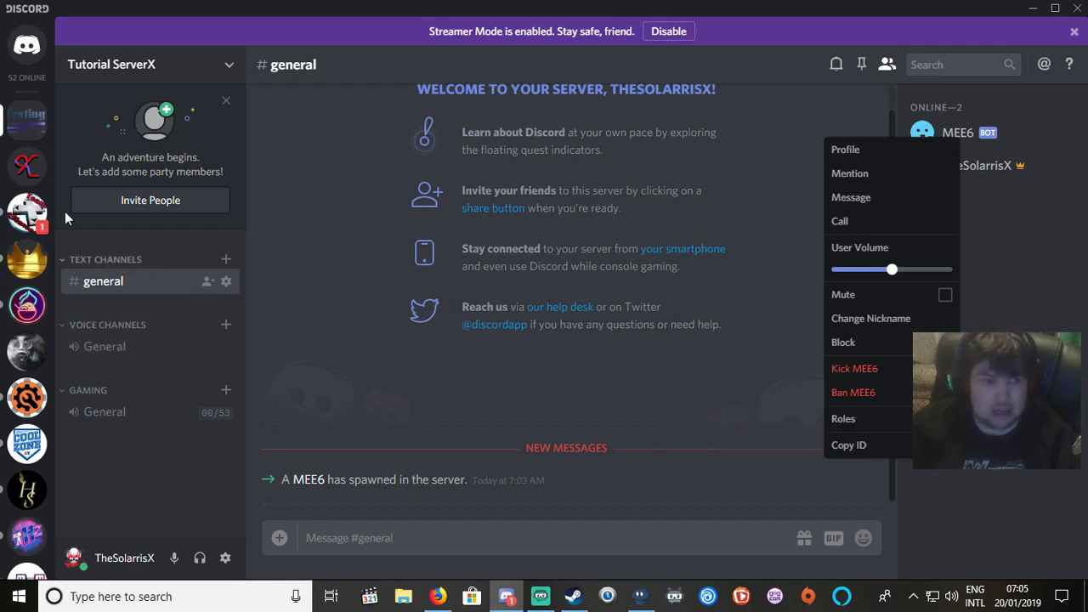
Go to Server Settings > Roles from the Tutorial ServerX icon's context menu.
right_click(26, 110)
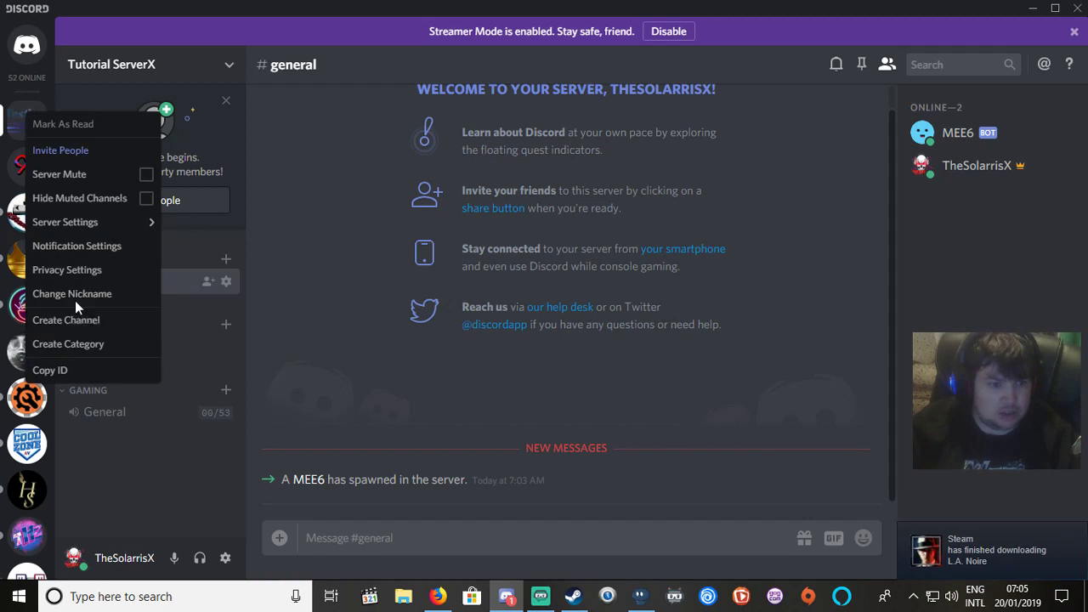
mouse_move(74, 221)
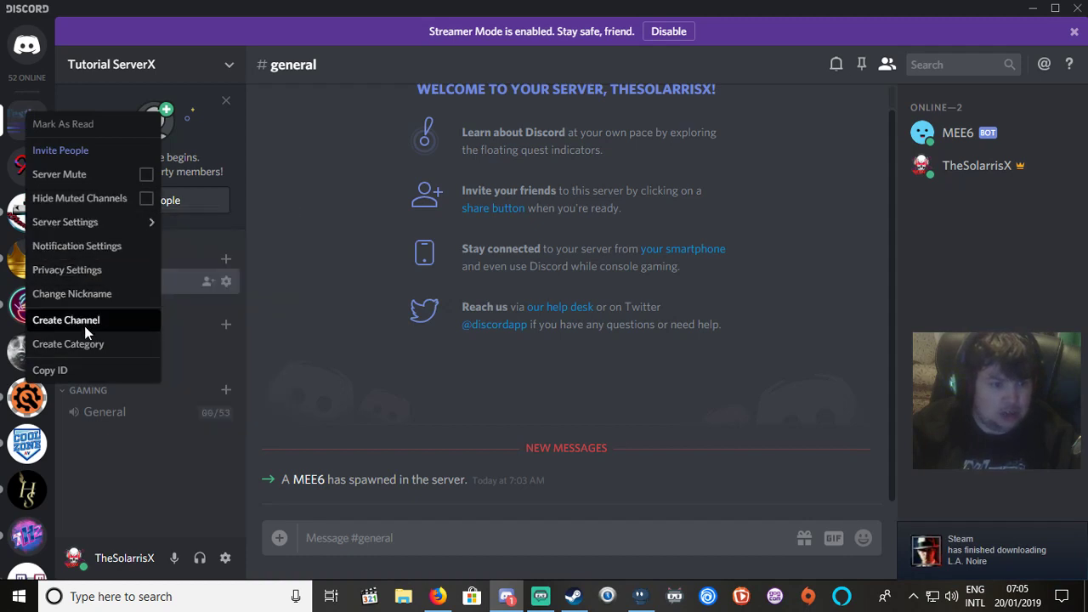
right_click(12, 114)
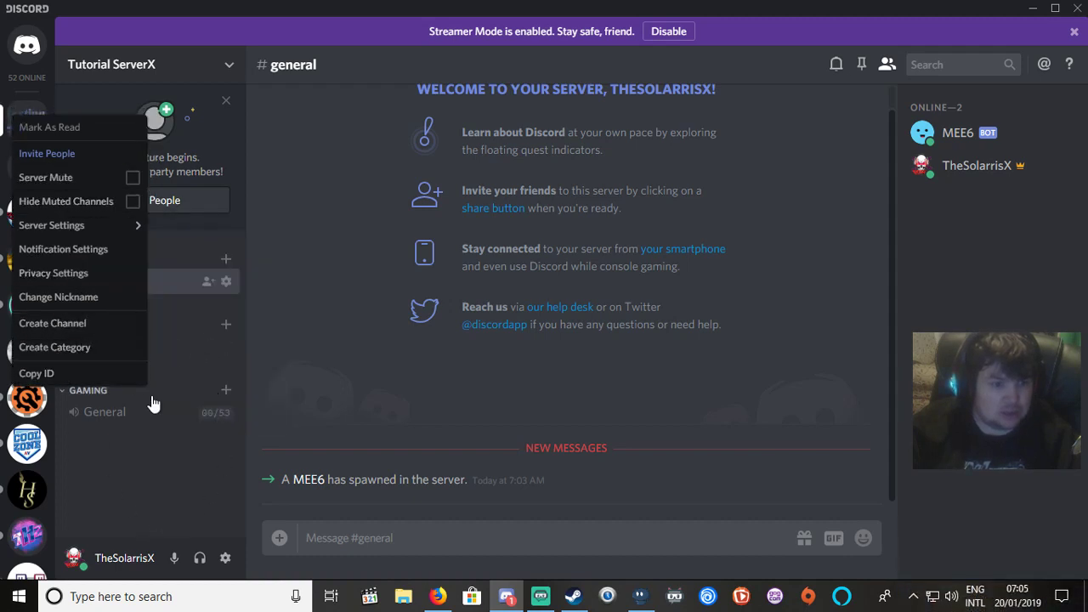
mouse_move(85, 225)
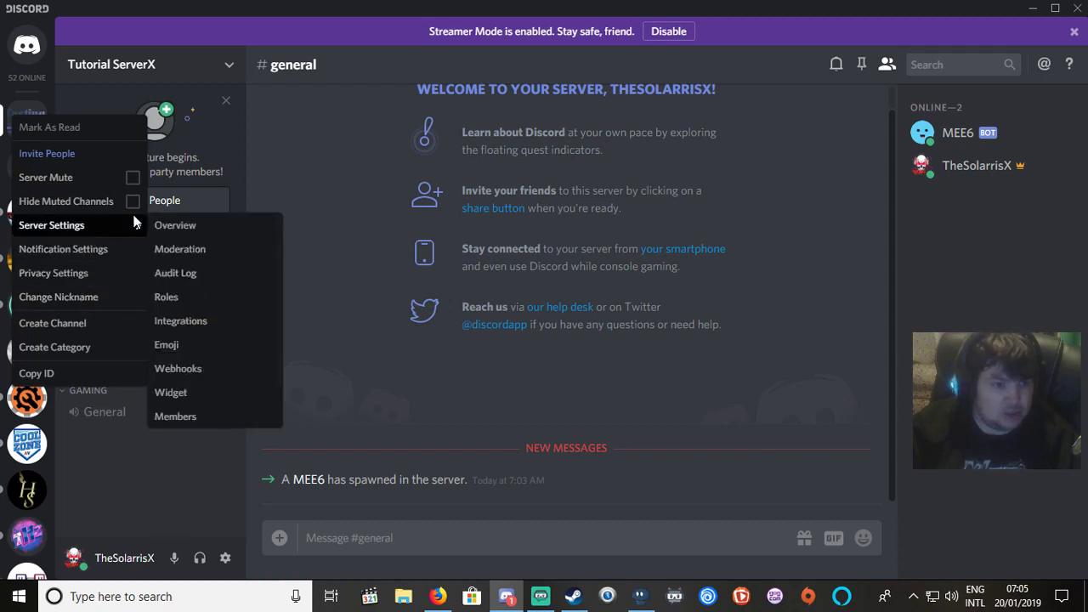
scroll(187, 346, "down", 1)
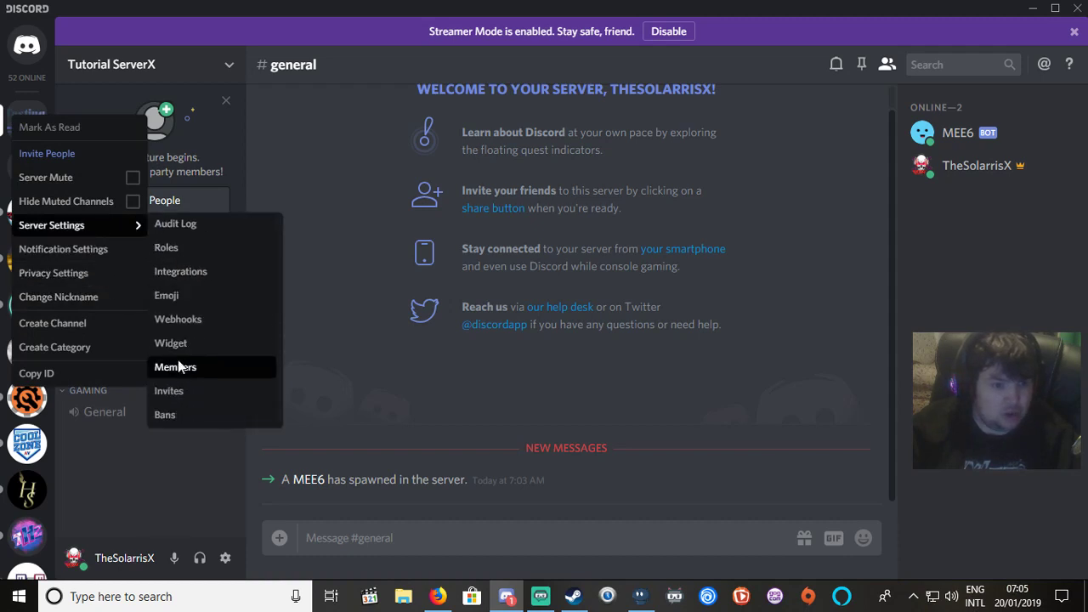
scroll(185, 340, "up", 1)
left_click(184, 294)
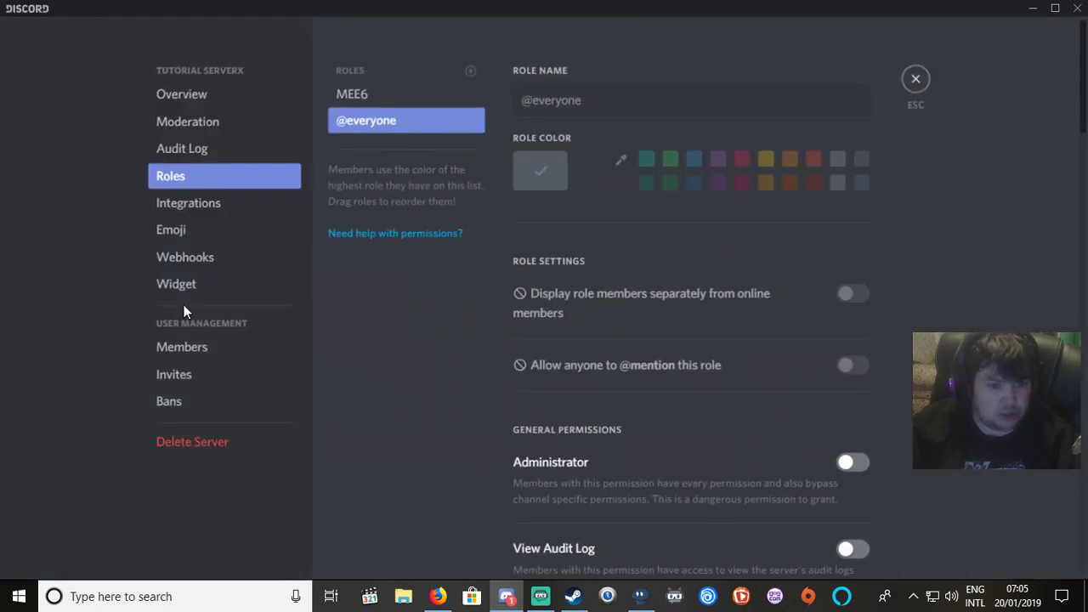
Create a new role named Admin and colour it pink.
left_click(470, 71)
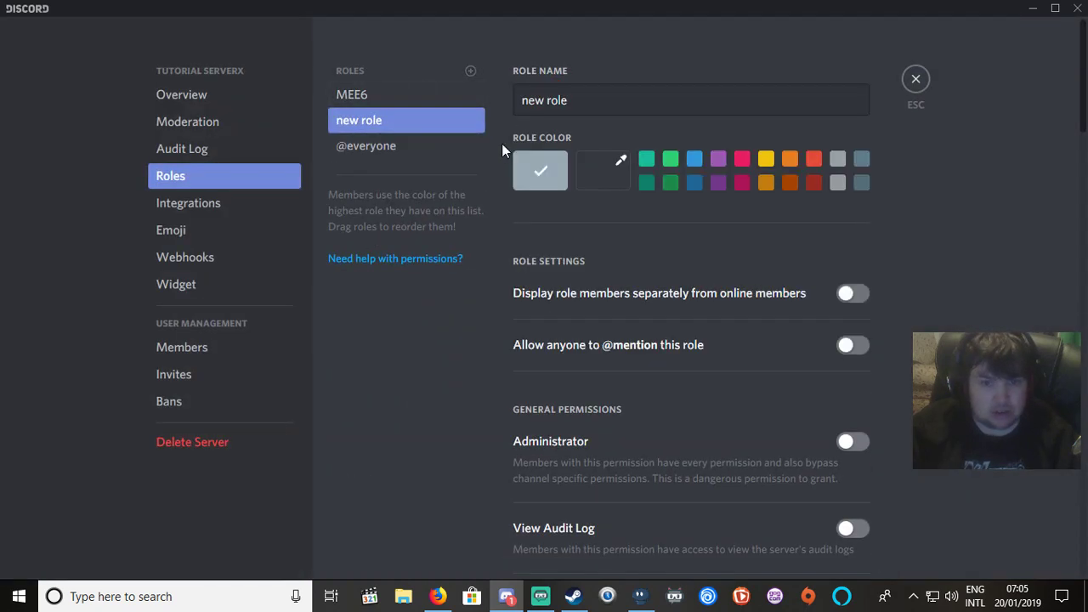
triple_click(582, 100)
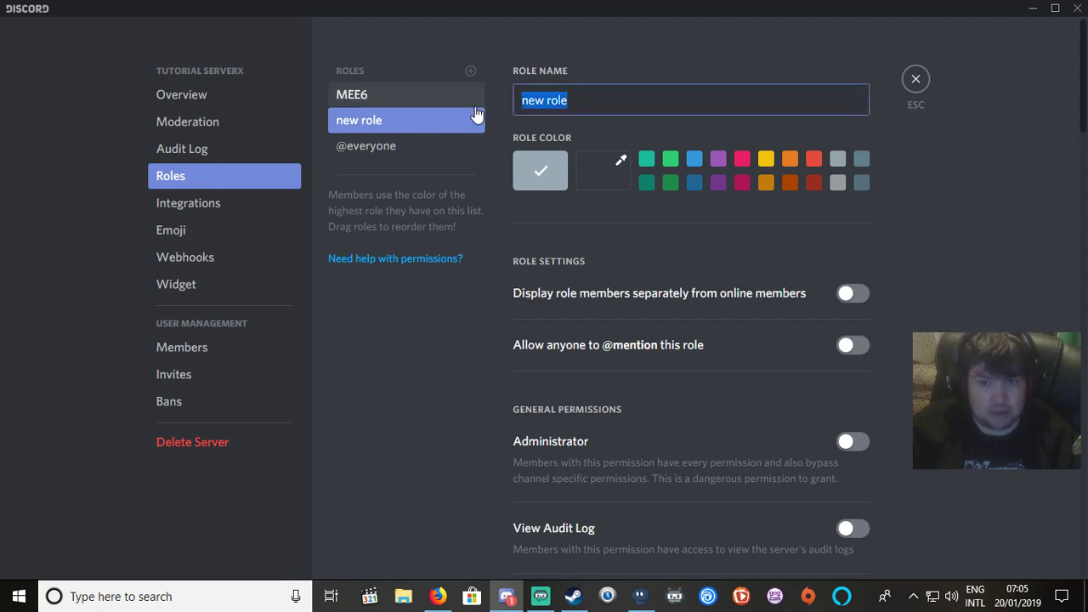
type("A")
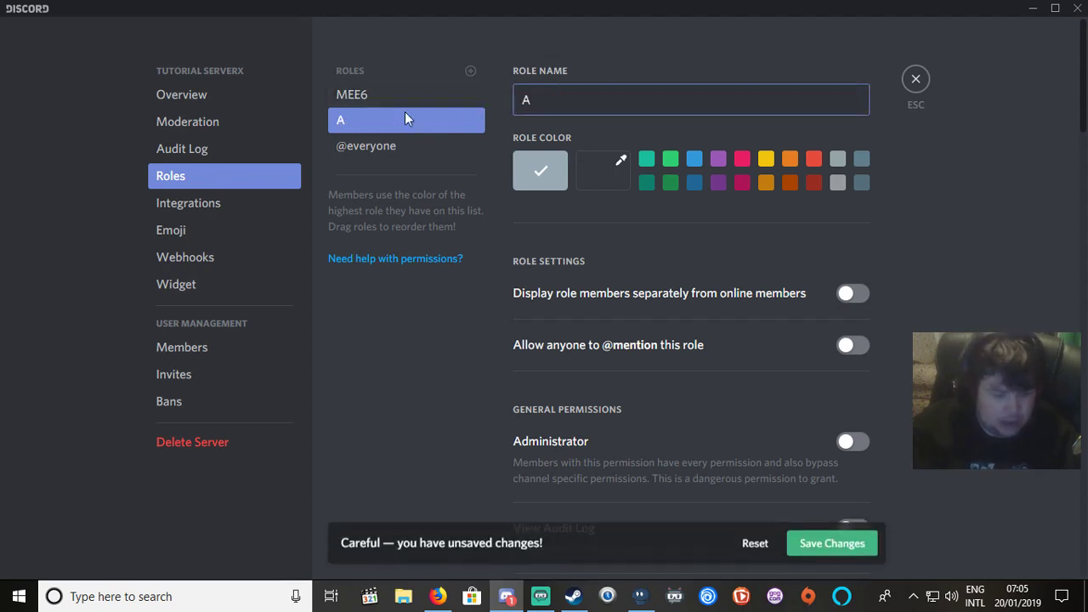
type("dmin")
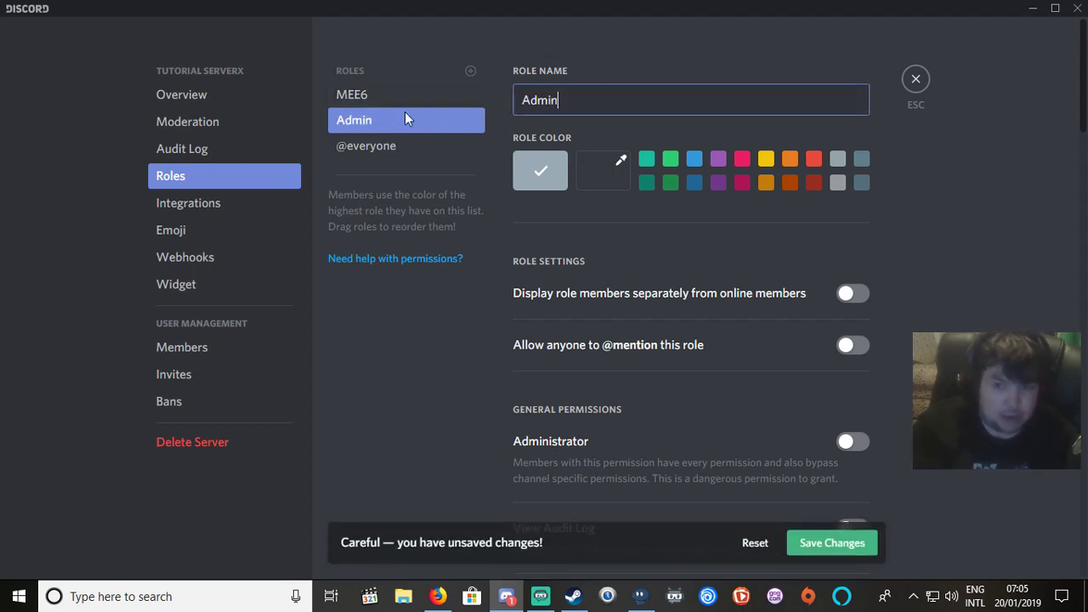
left_click(741, 161)
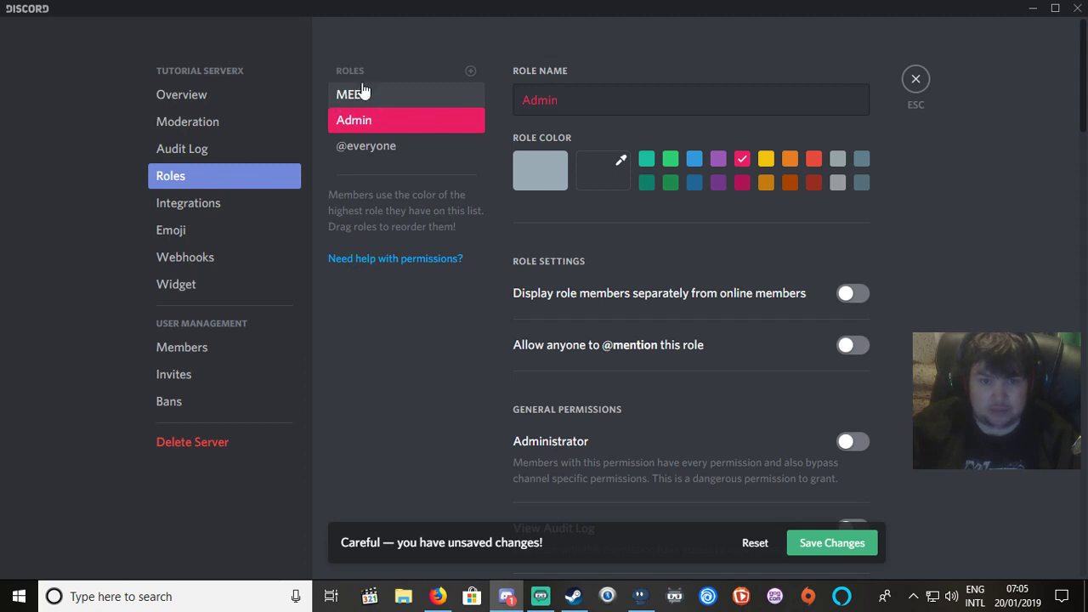
Add a second role named IRL Friends in green.
left_click(395, 73)
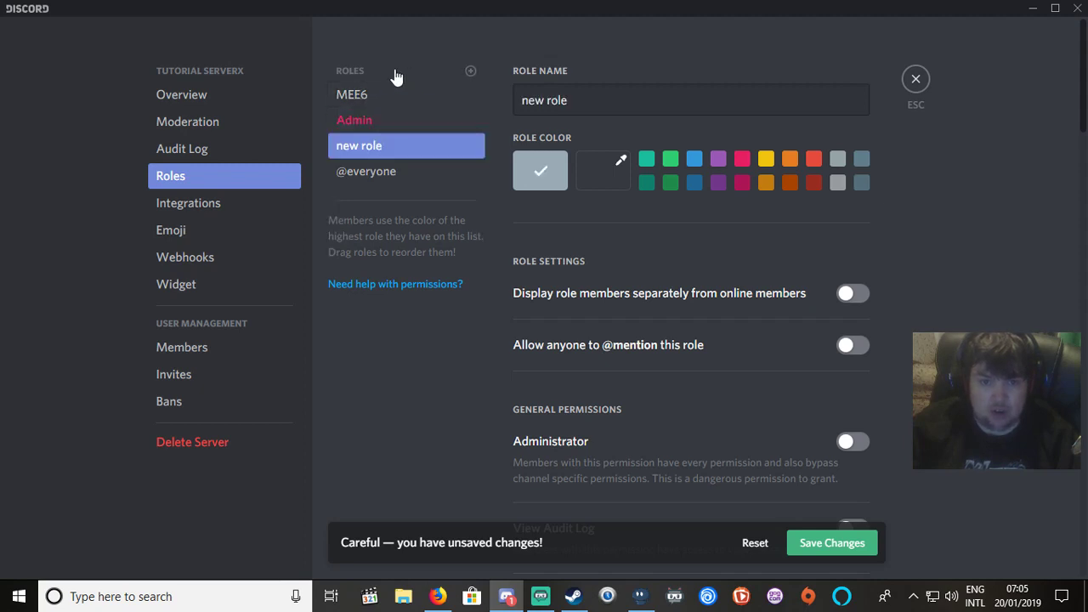
left_click(593, 99)
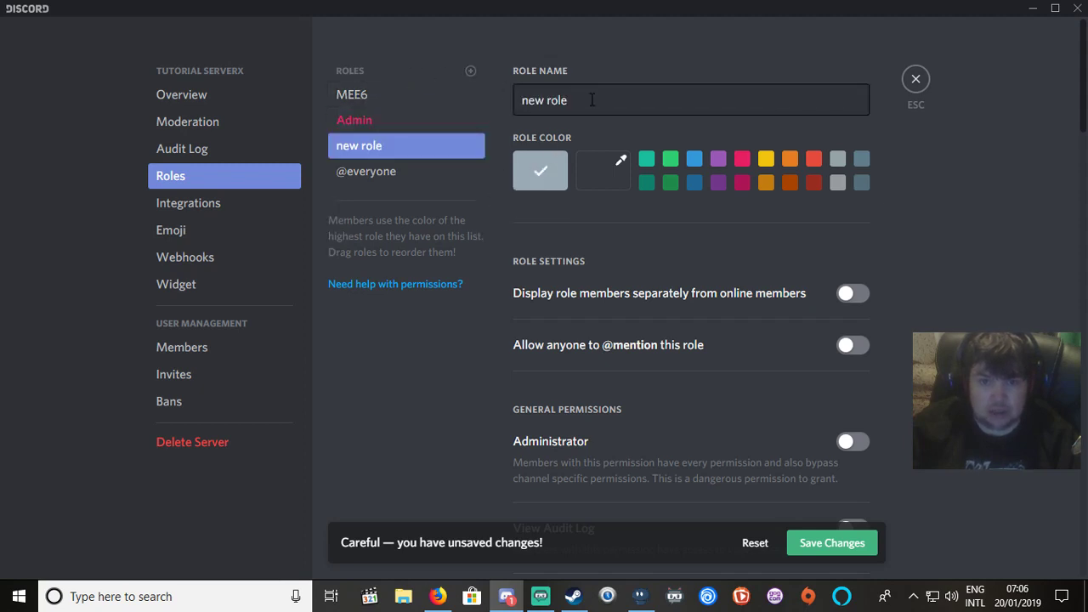
key("ctrl+a")
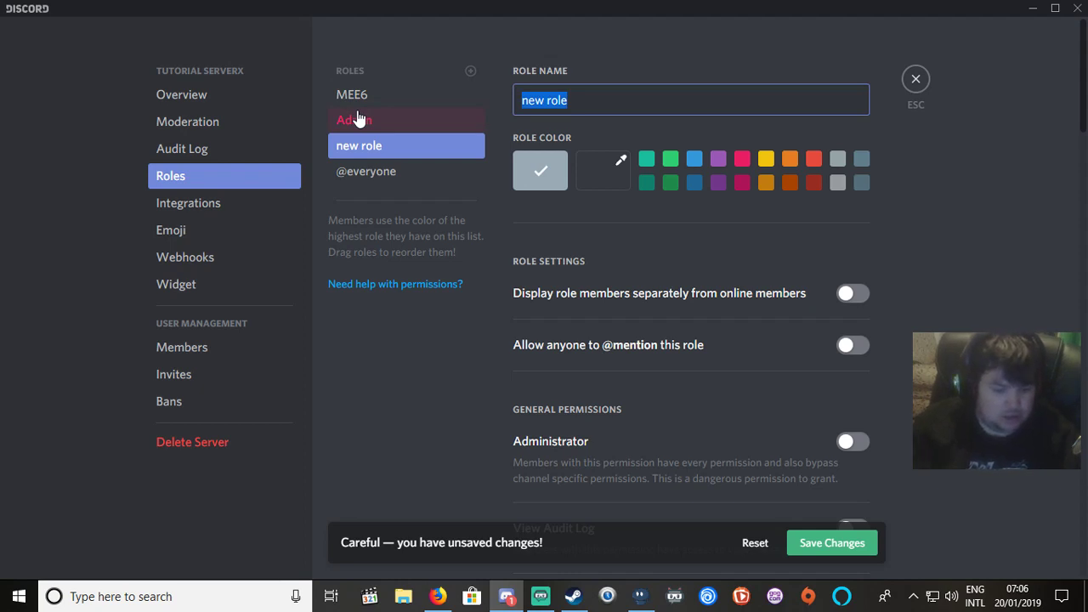
type("IR")
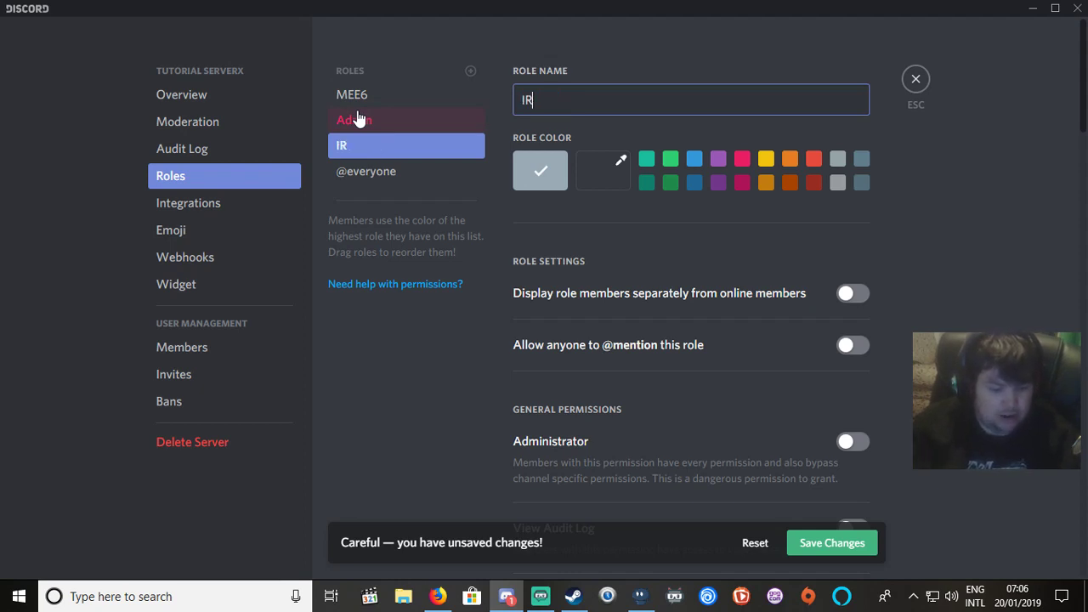
type("L F")
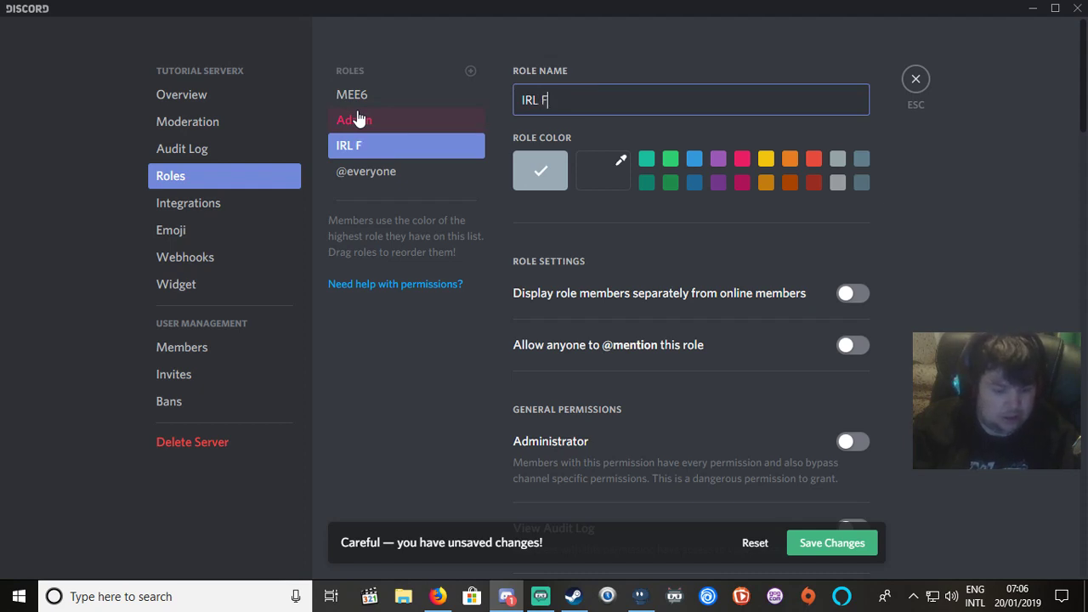
type("riends")
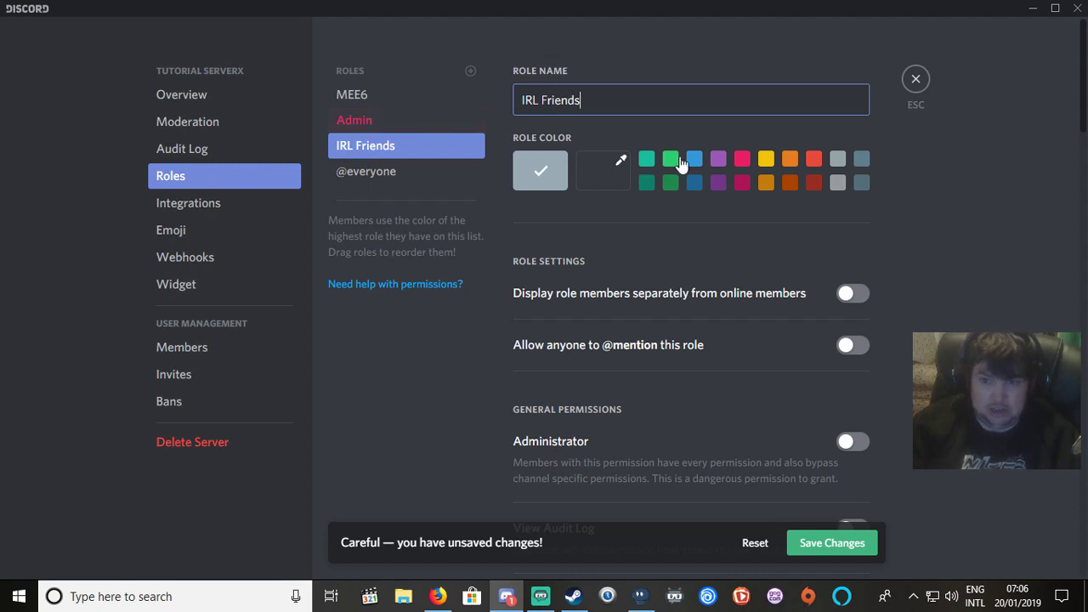
left_click(671, 159)
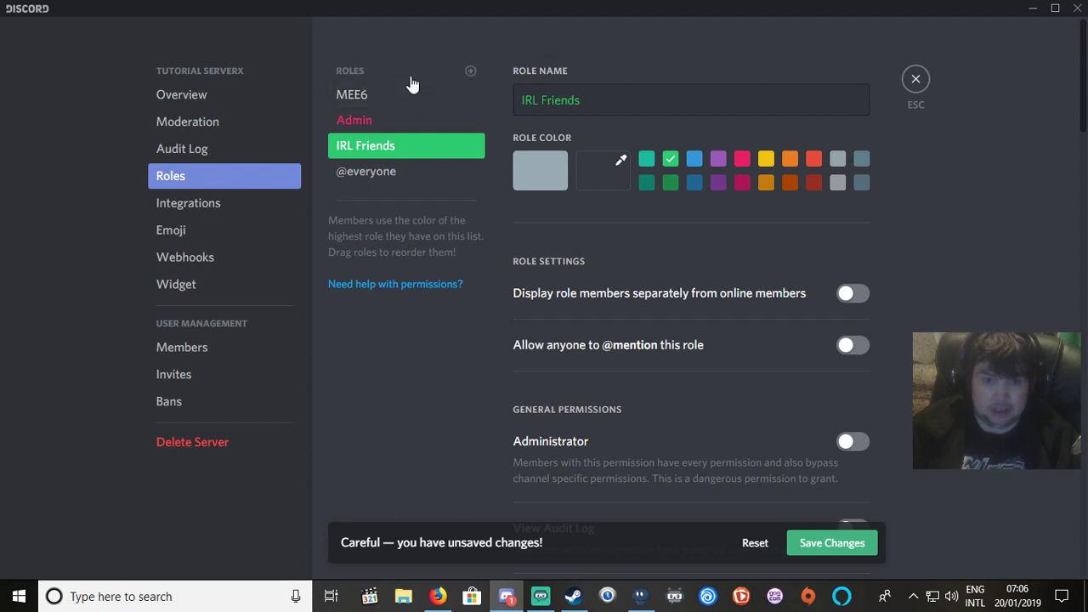
Add a third role named Streamer in orange.
left_click(471, 70)
triple_click(552, 95)
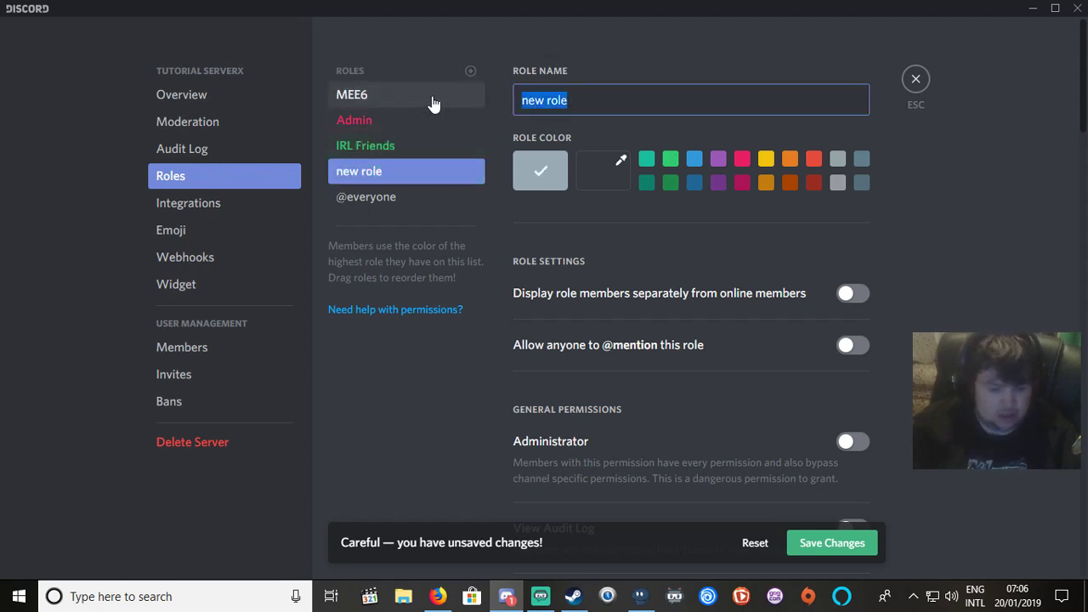
type("Stre")
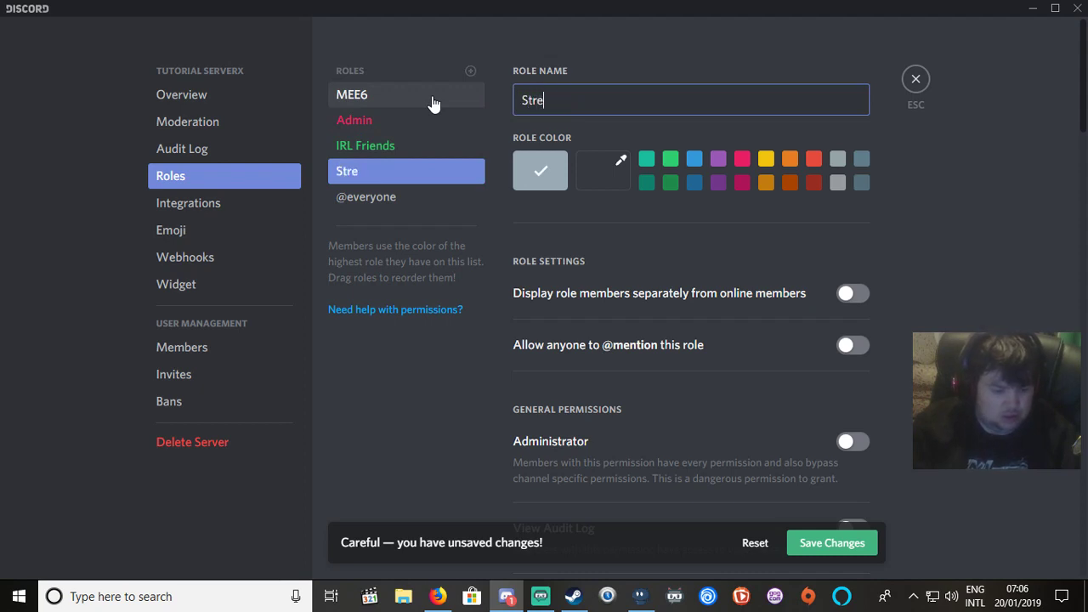
type("amer")
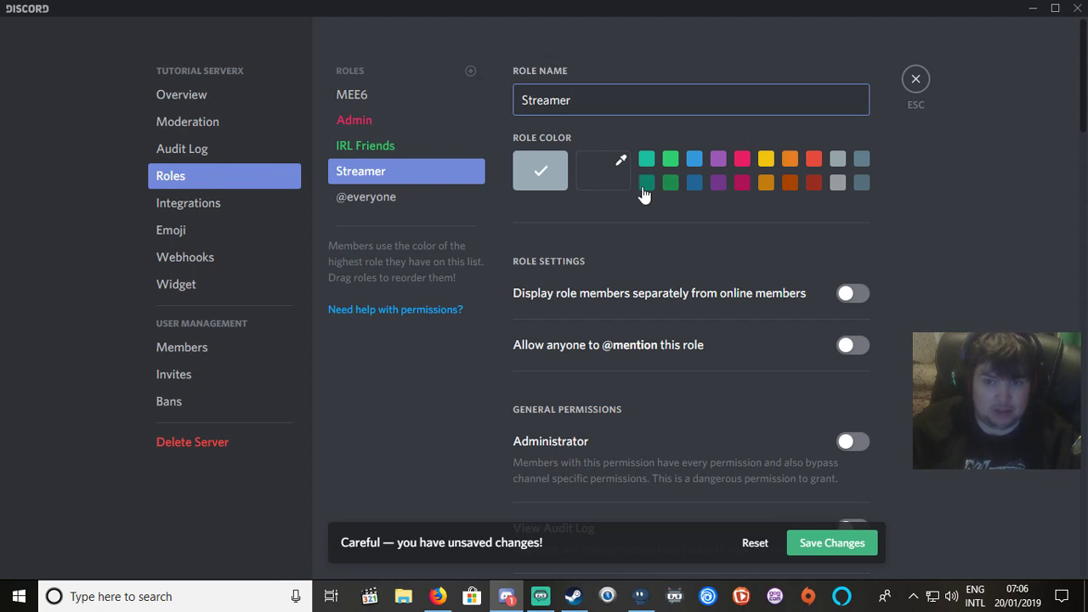
left_click(790, 162)
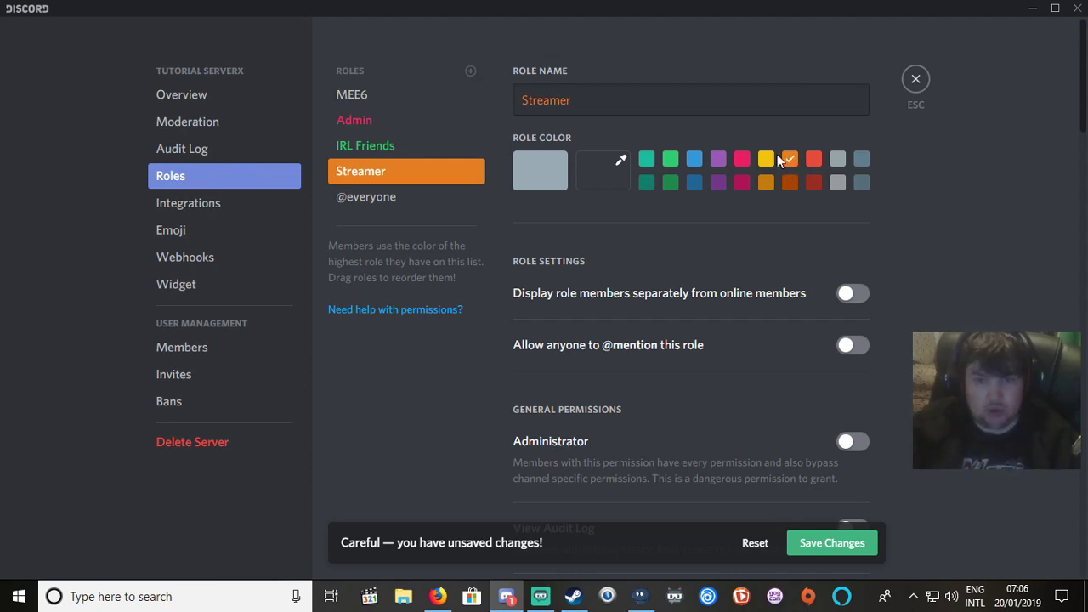
Save the three new roles.
left_click(365, 144)
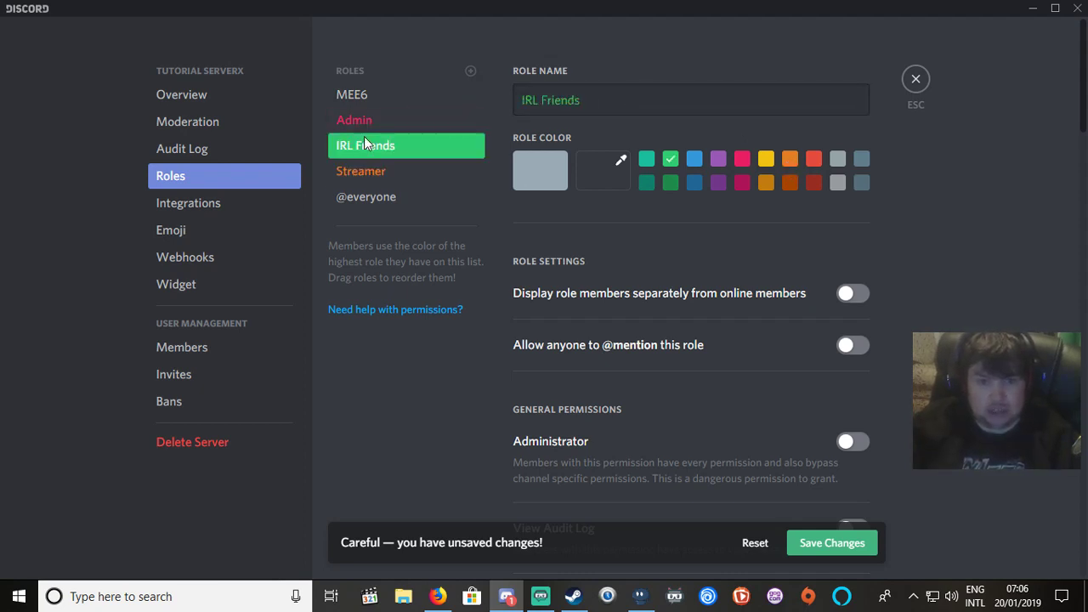
left_click(810, 530)
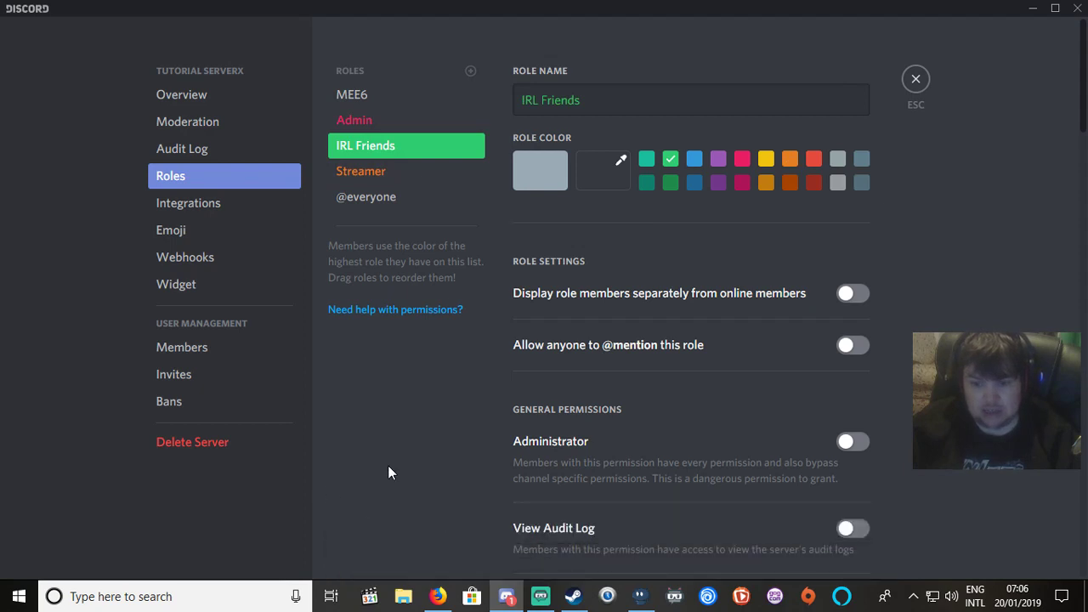
left_click(360, 121)
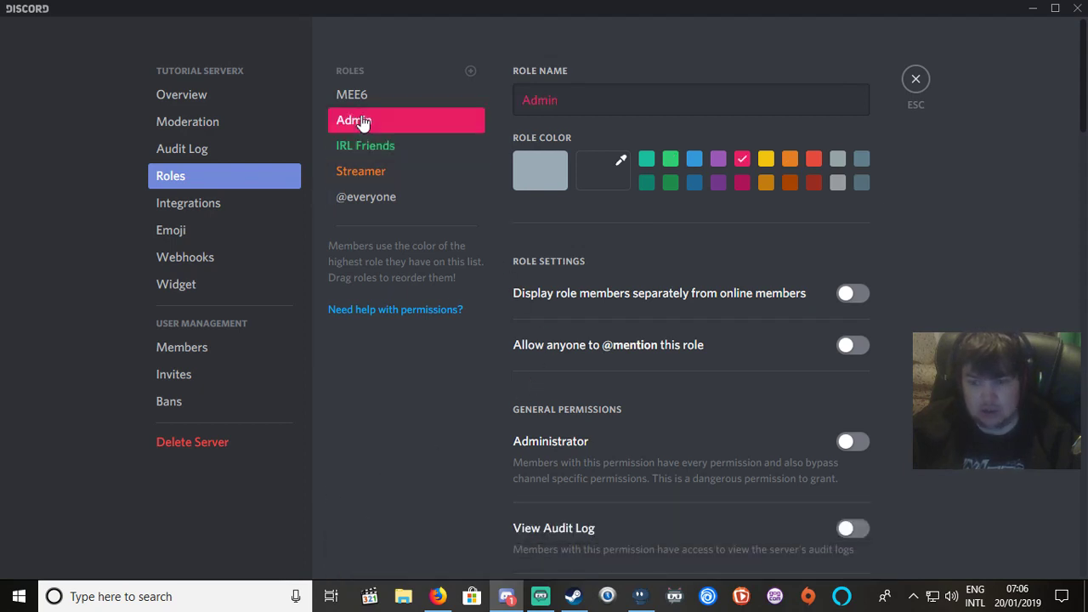
scroll(586, 281, "down", 15)
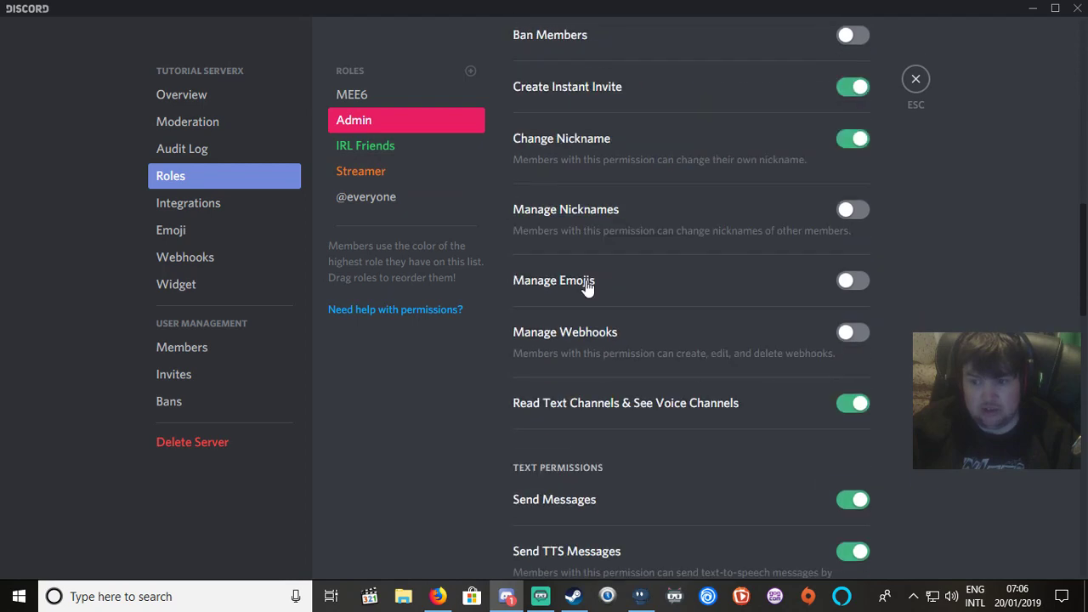
scroll(586, 286, "up", 15)
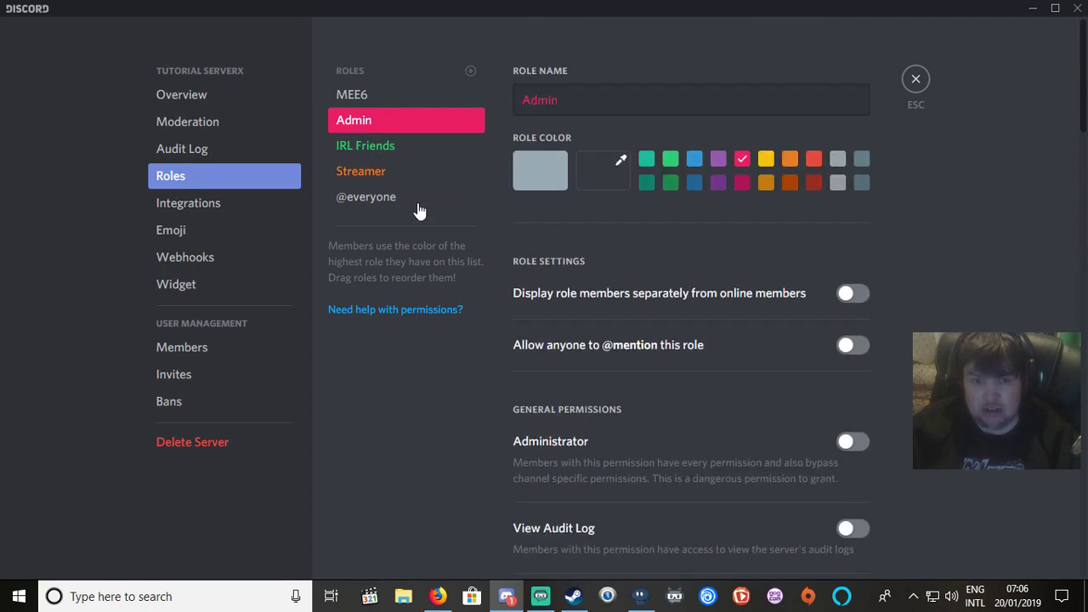
left_click(368, 174)
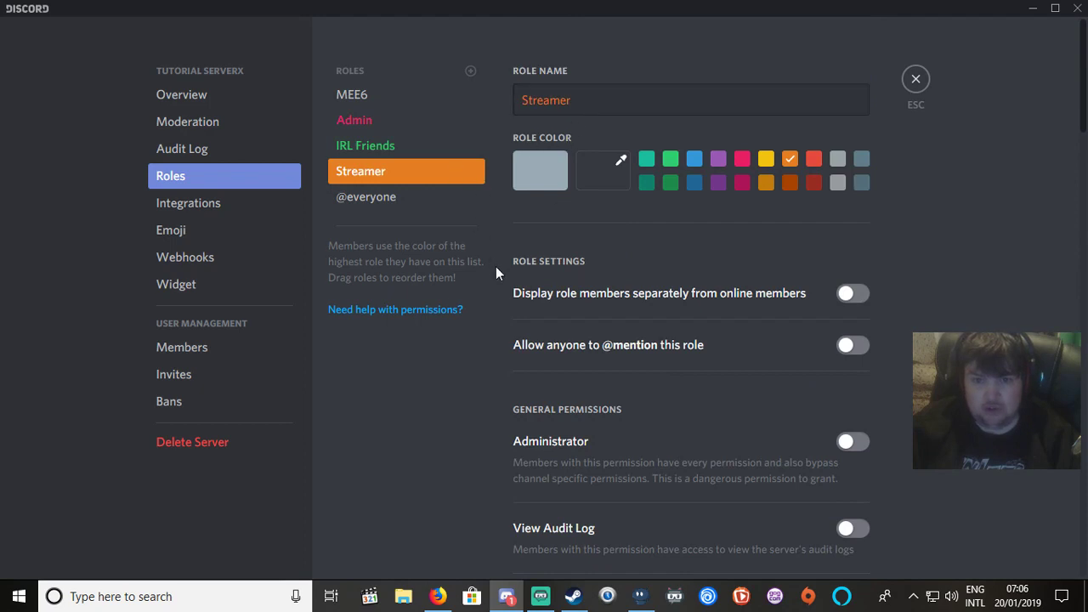
scroll(510, 281, "down", 2)
scroll(515, 284, "up", 1)
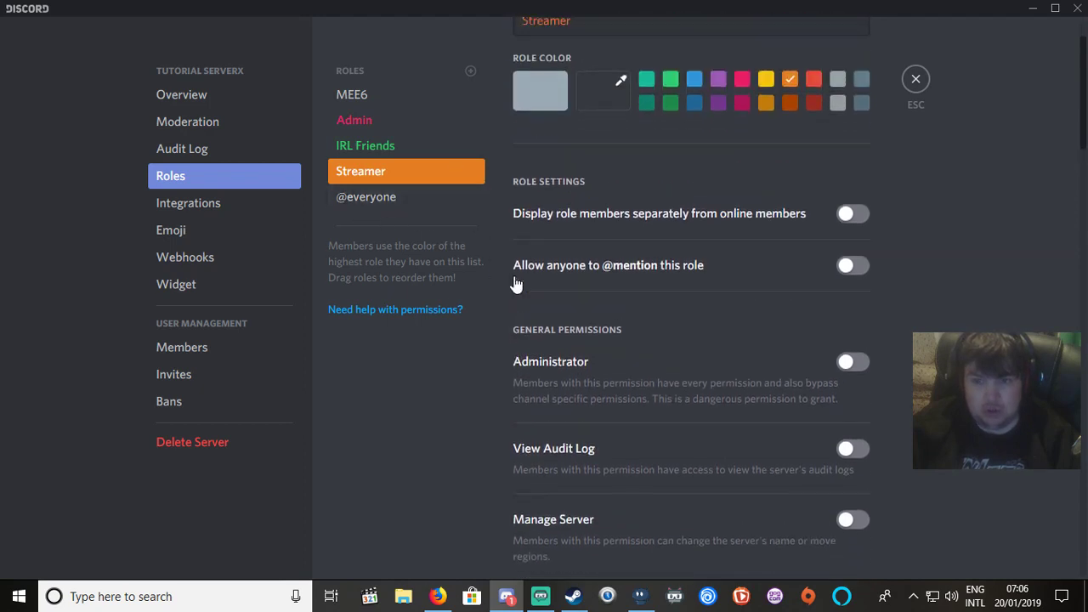
left_click(868, 217)
left_click(866, 277)
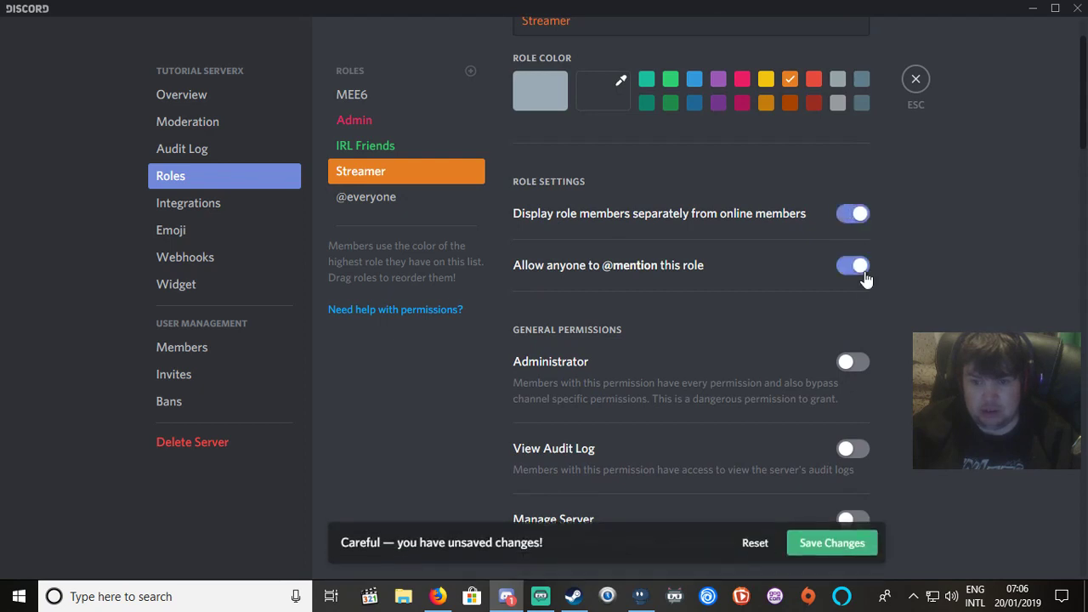
left_click(851, 368)
Allow Streamer to manage channels, ban and kick members, and manage webhooks, emojis and nicknames.
scroll(852, 368, "down", 4)
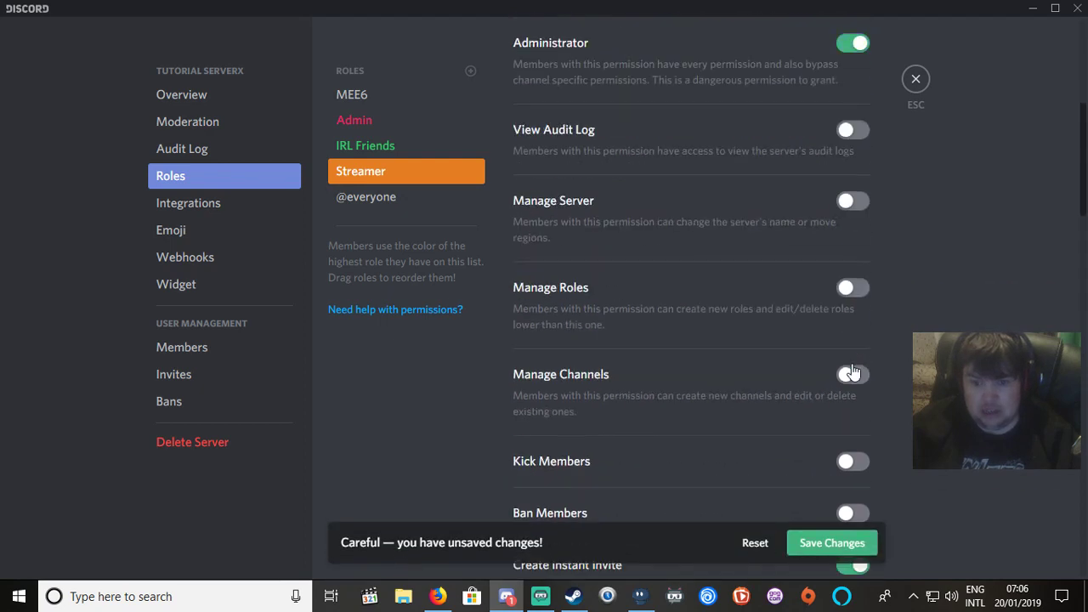
left_click(853, 375)
scroll(865, 385, "down", 2)
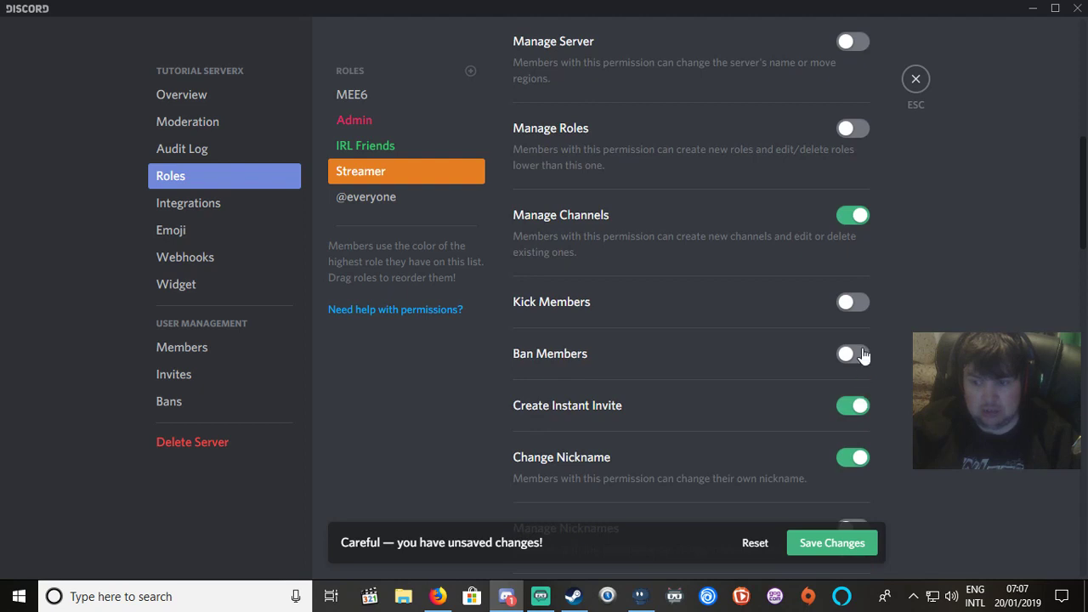
left_click(862, 355)
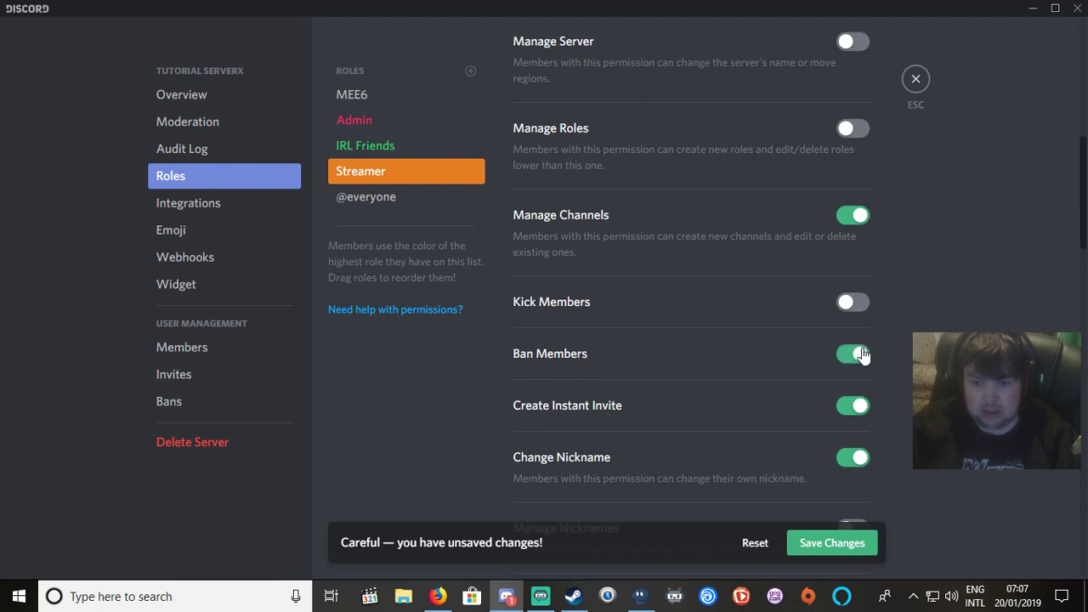
left_click(857, 303)
scroll(838, 341, "down", 4)
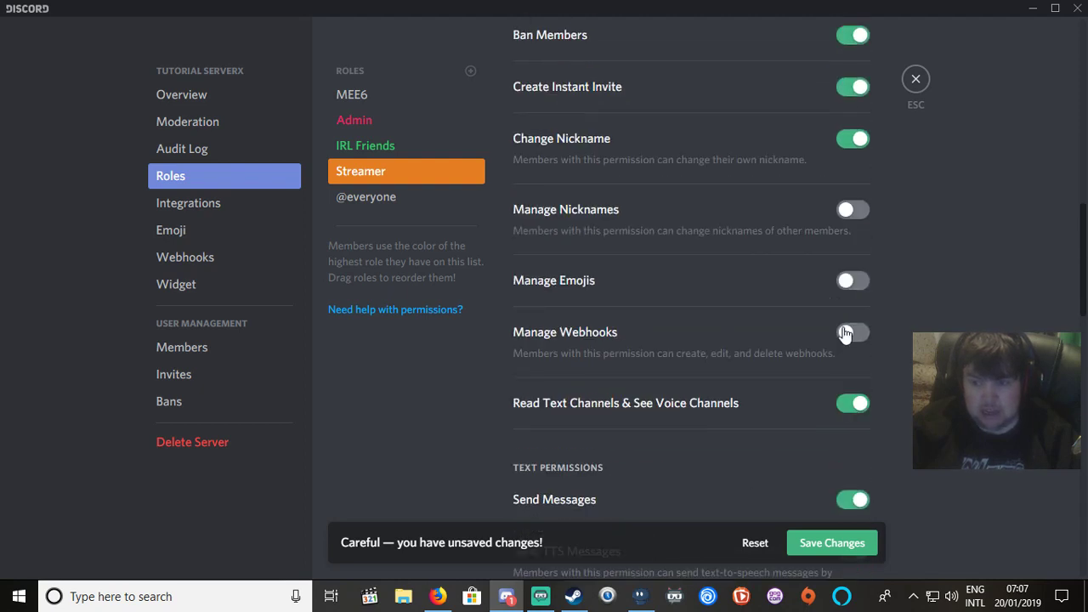
left_click(845, 334)
left_click(866, 290)
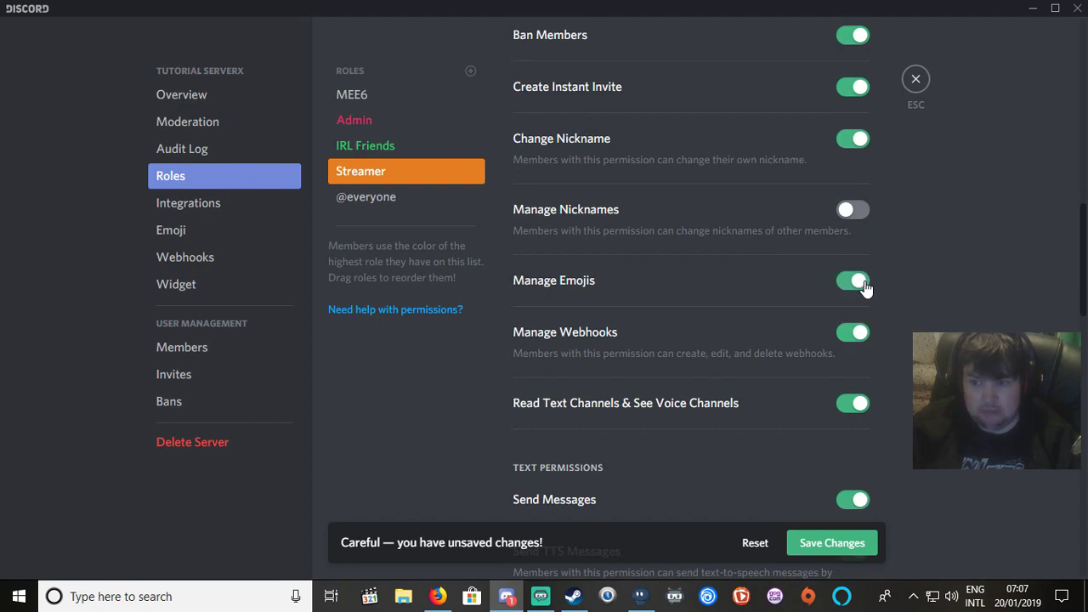
left_click(855, 214)
Allow Streamer to manage messages and mute voice members, then save the changes.
scroll(855, 362, "down", 6)
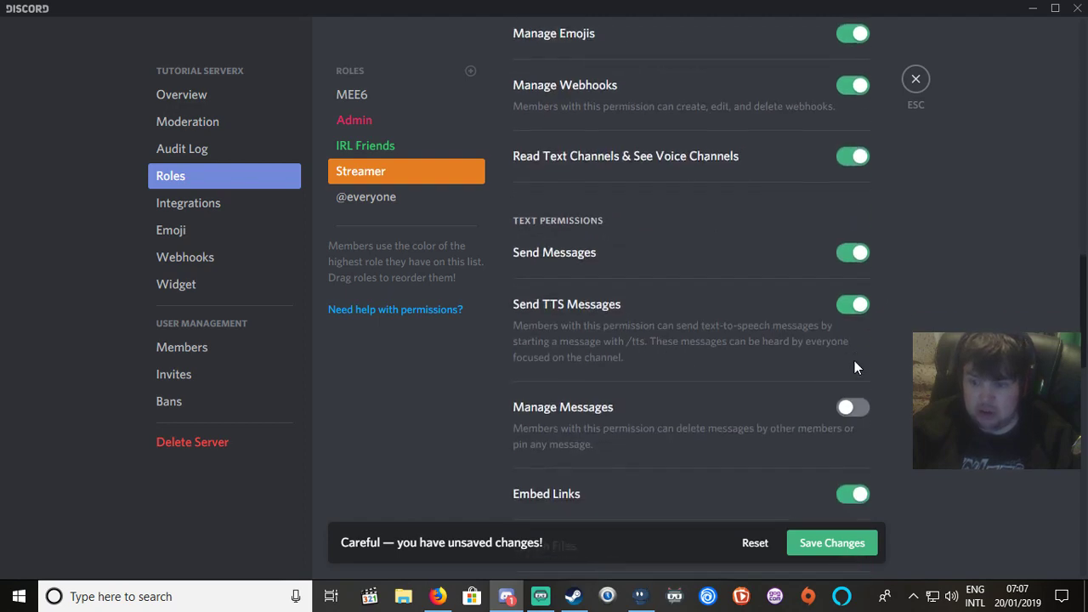
scroll(859, 298, "up", 3)
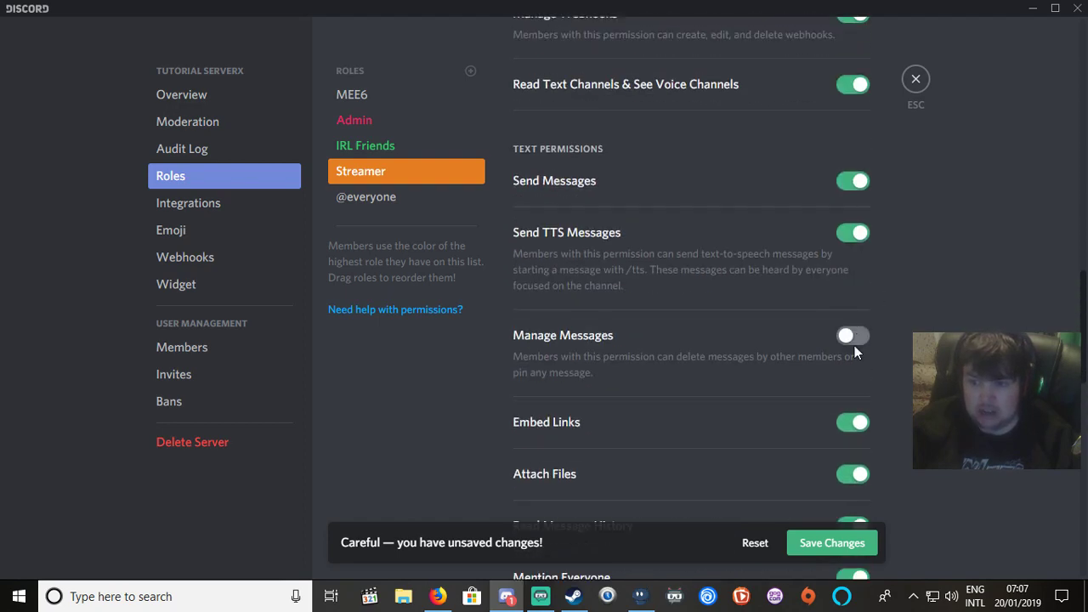
left_click(855, 340)
scroll(863, 410, "down", 7)
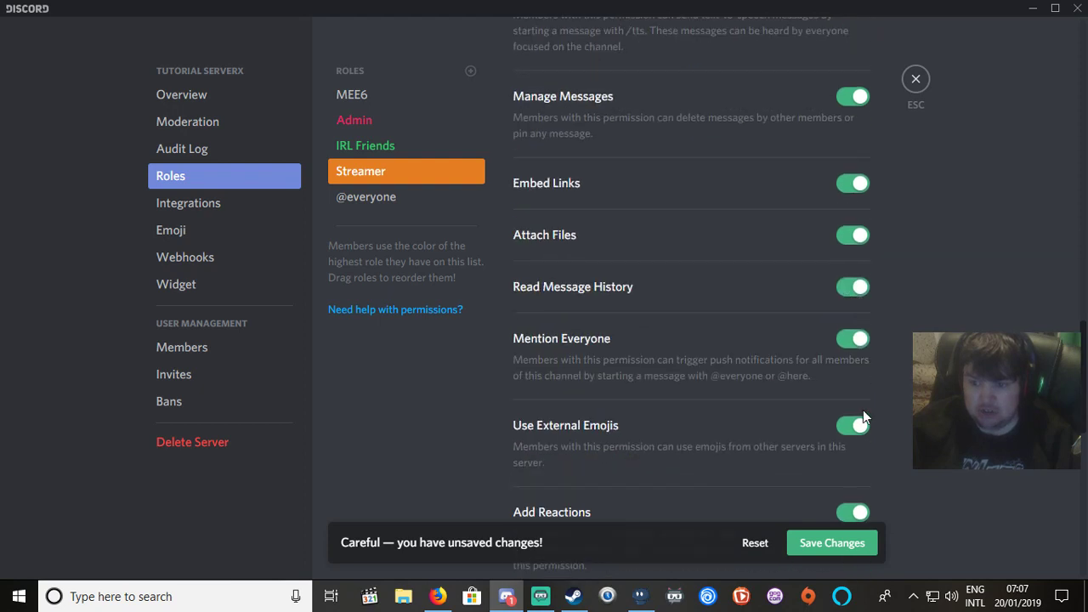
left_click(863, 445)
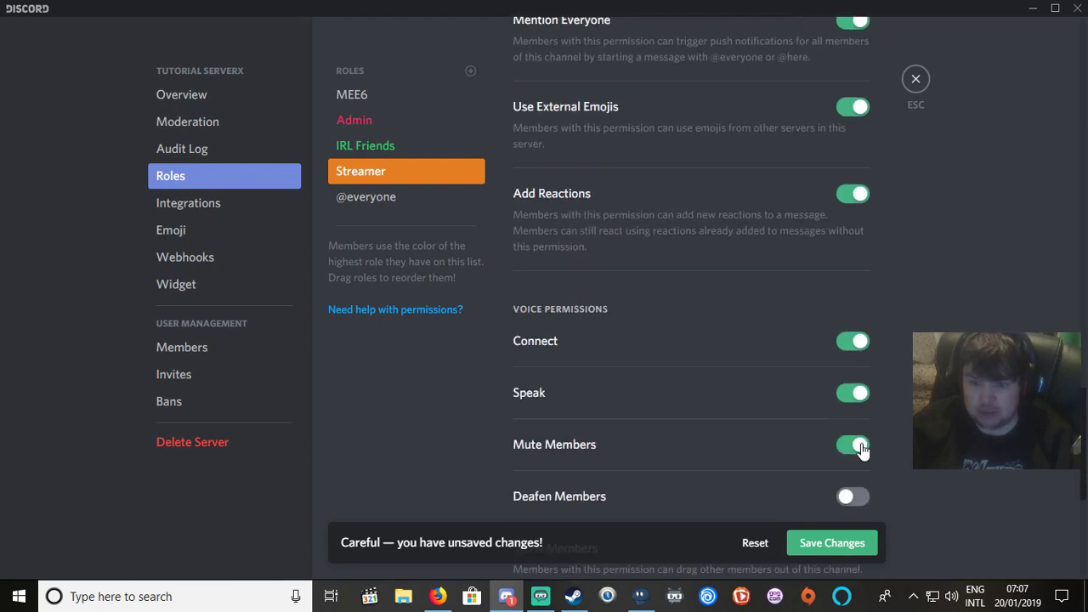
left_click(825, 544)
scroll(539, 347, "up", 5)
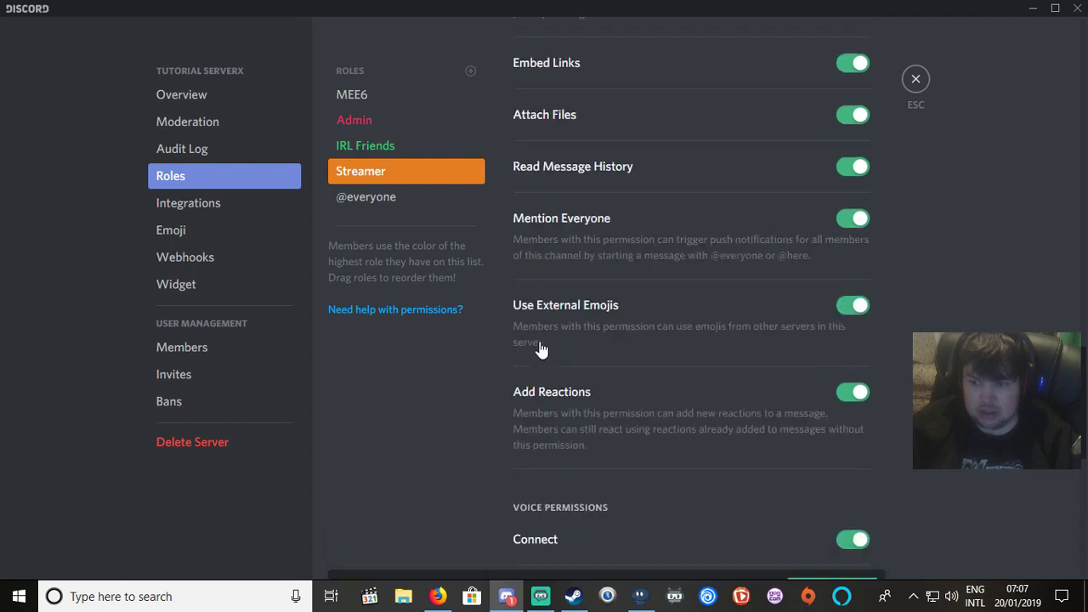
left_click(393, 147)
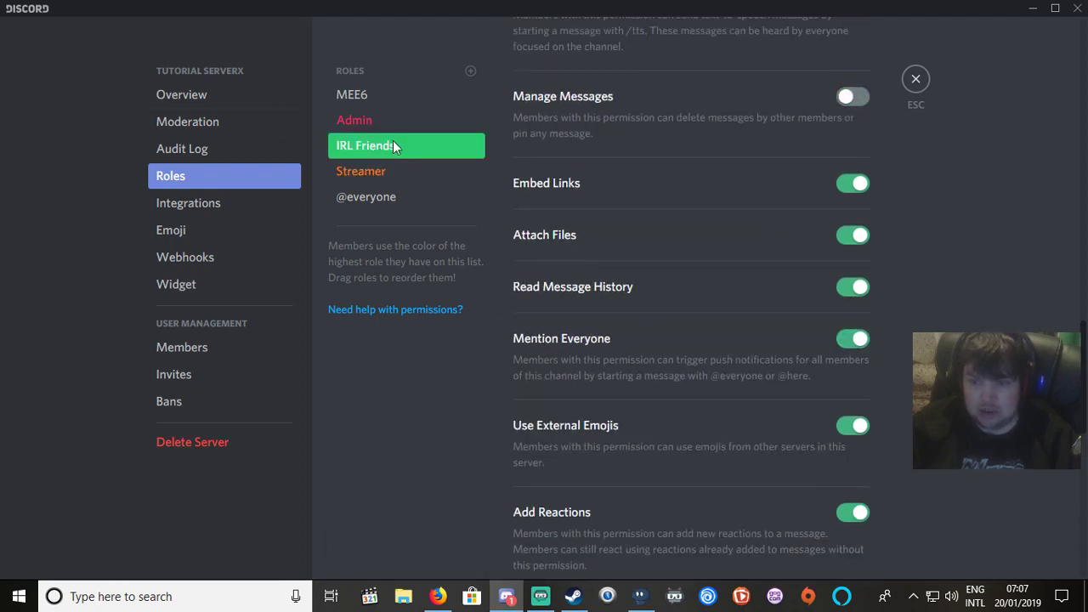
left_click(364, 125)
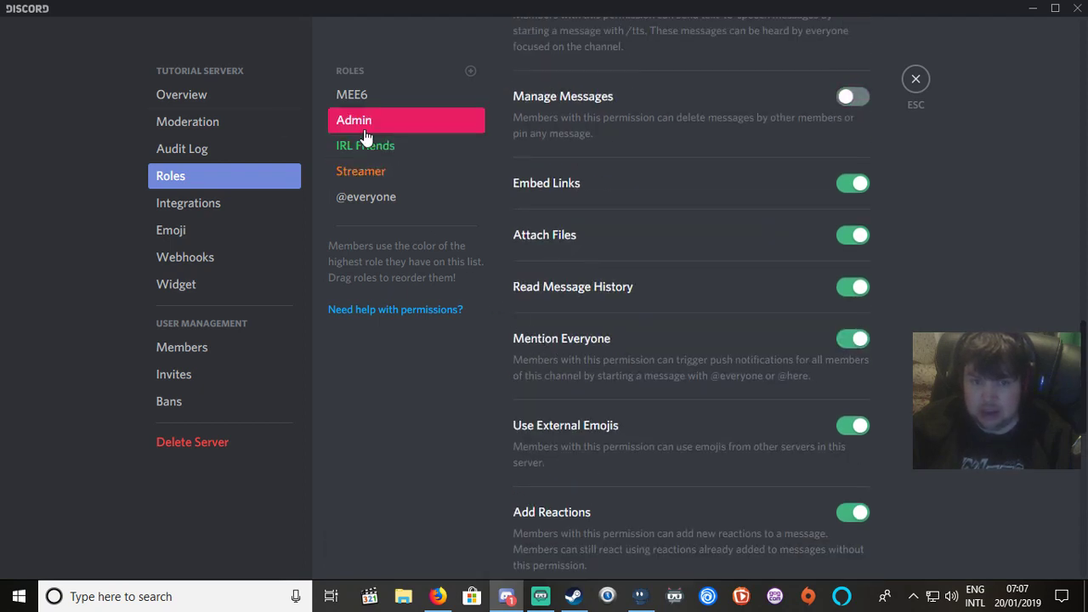
left_click(361, 198)
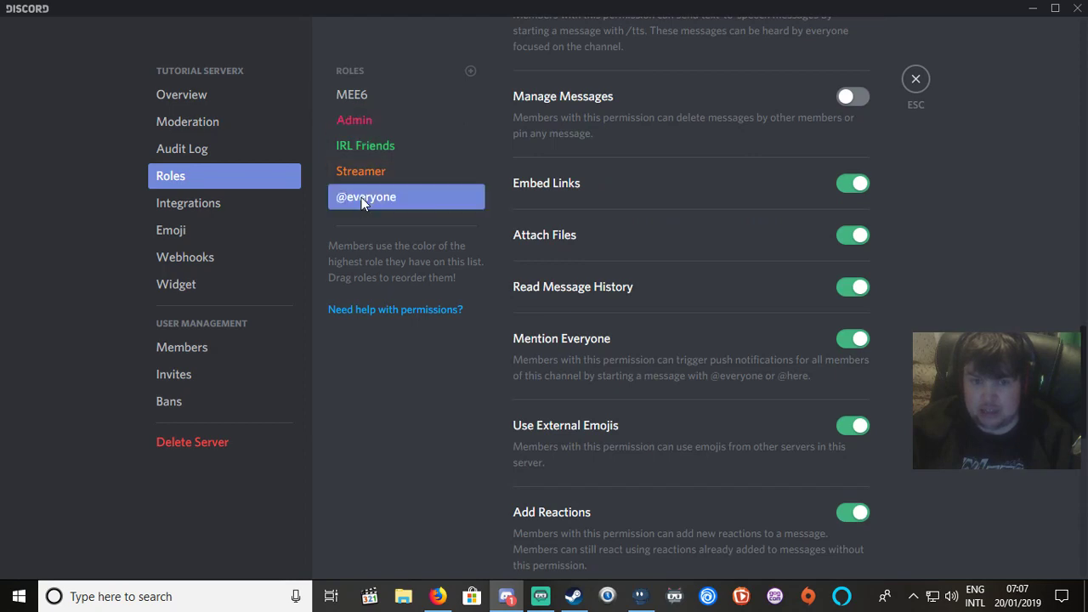
scroll(770, 170, "down", 3)
scroll(770, 170, "up", 9)
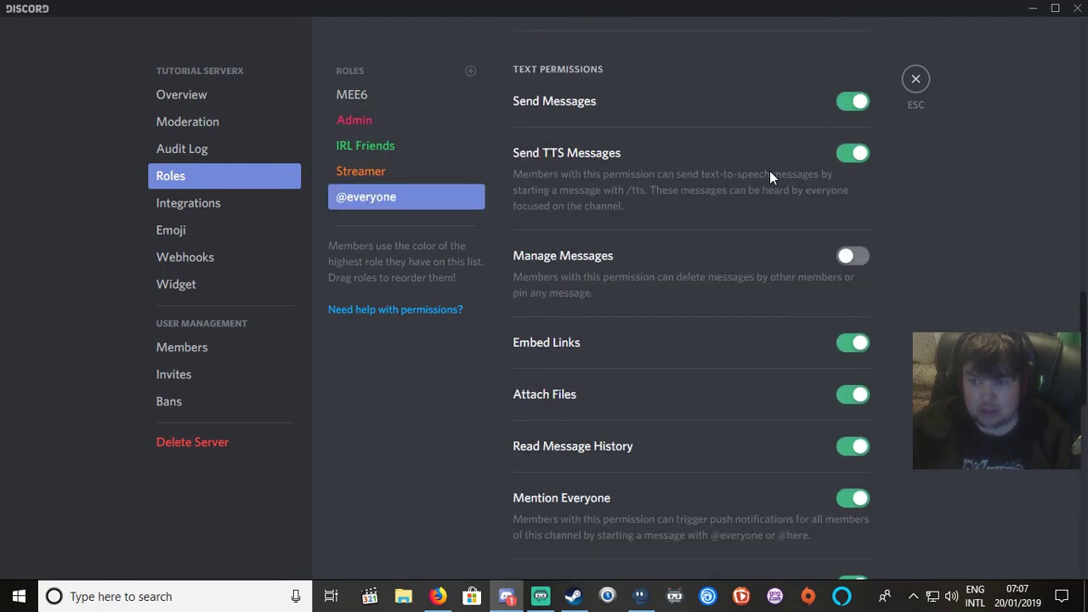
left_click(354, 95)
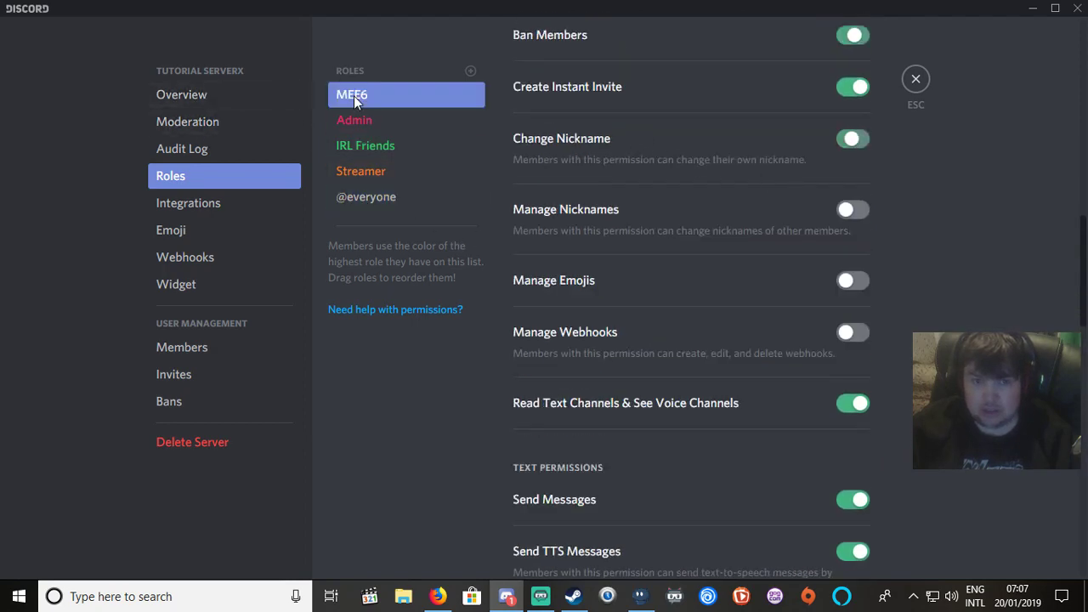
left_click(353, 128)
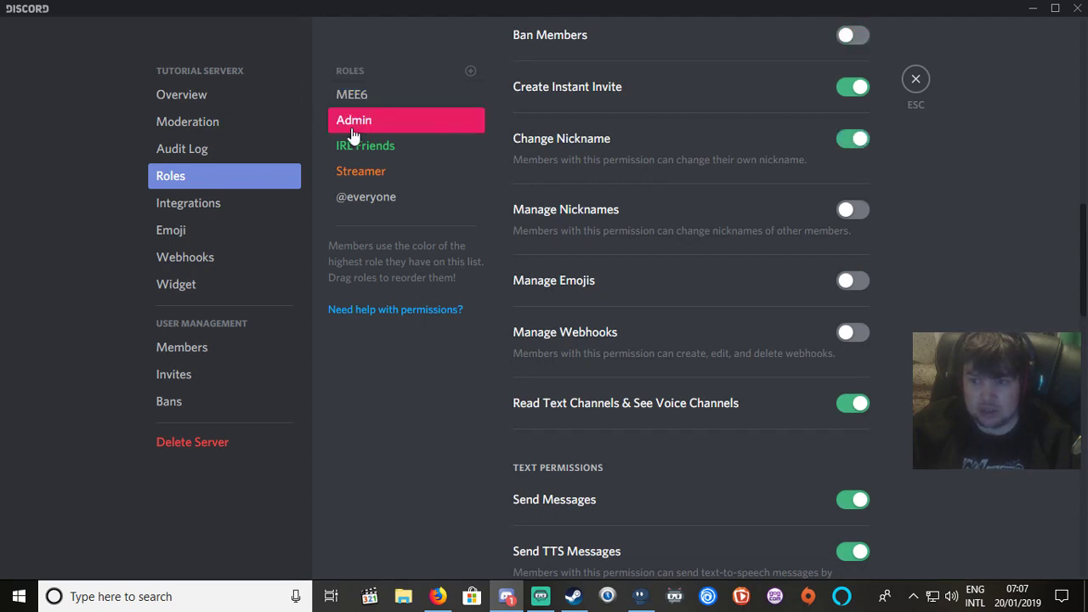
left_click(367, 103)
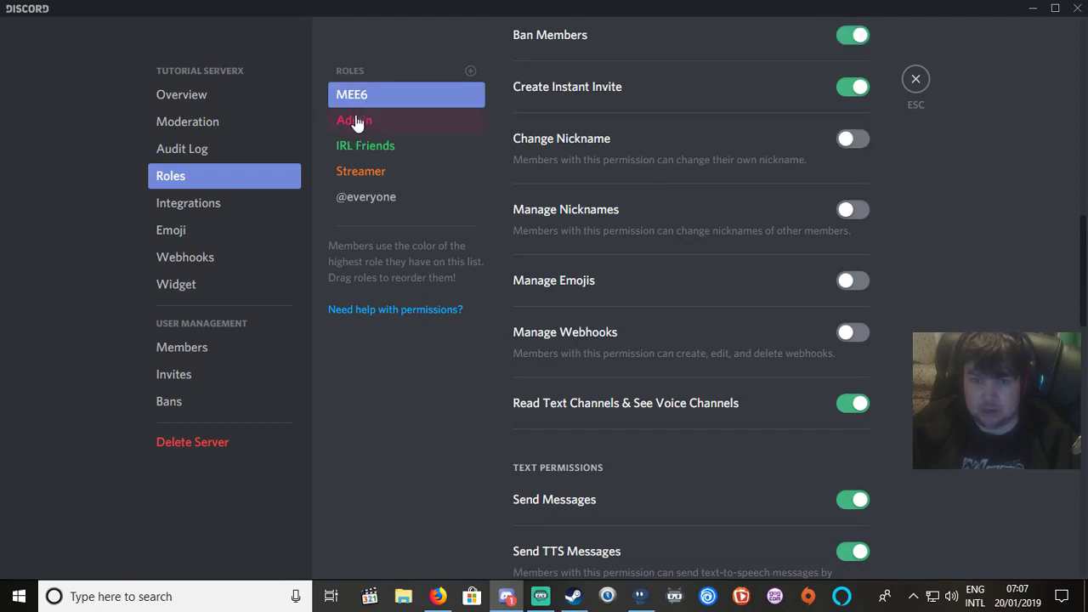
left_click(355, 121)
left_click(356, 153)
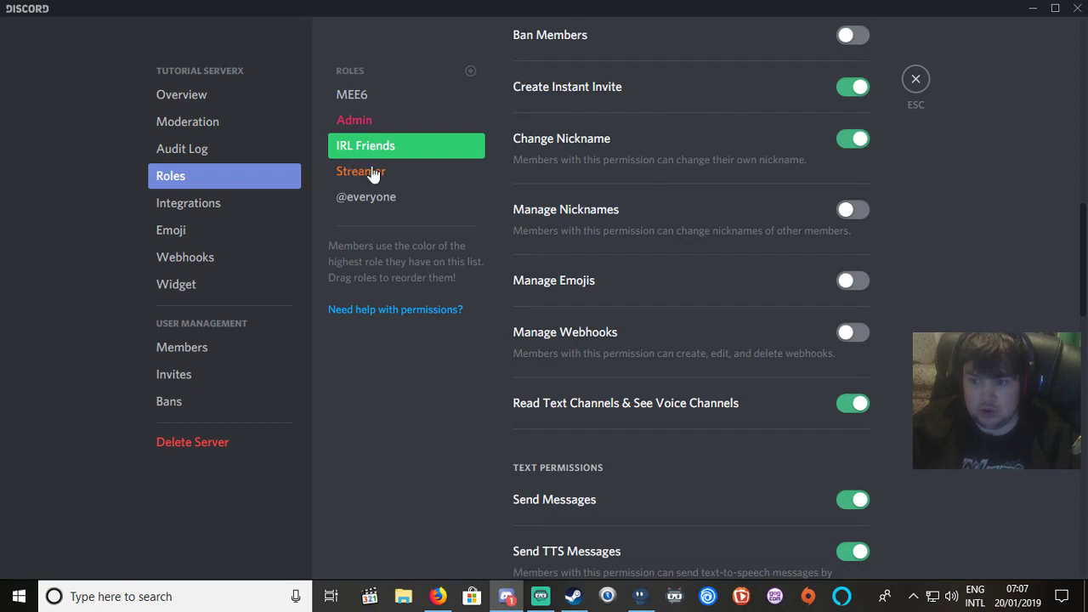
scroll(583, 280, "down", 3)
left_click(384, 172)
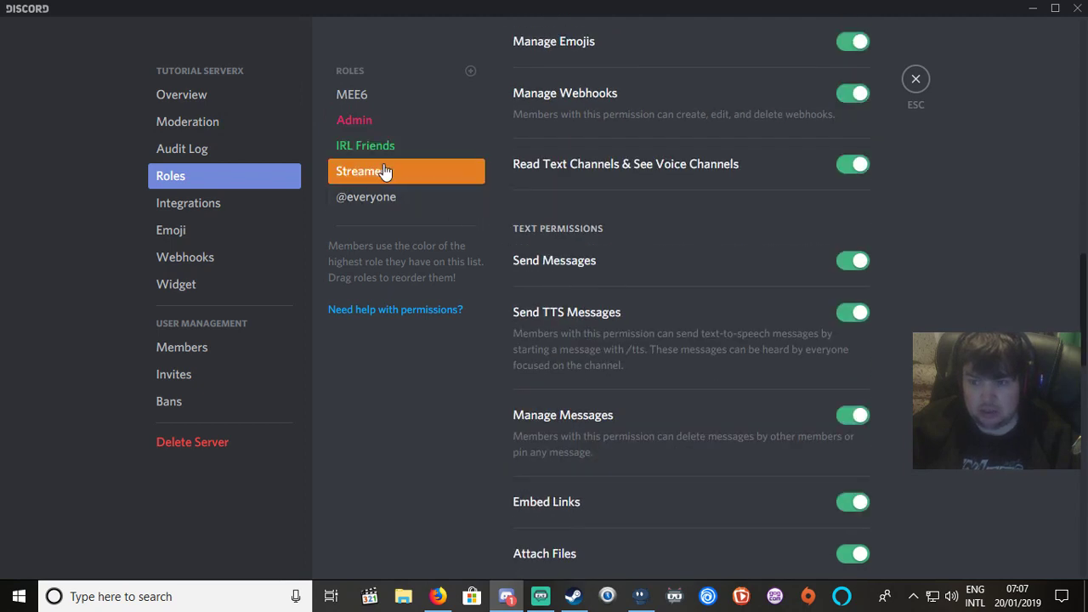
left_click(361, 194)
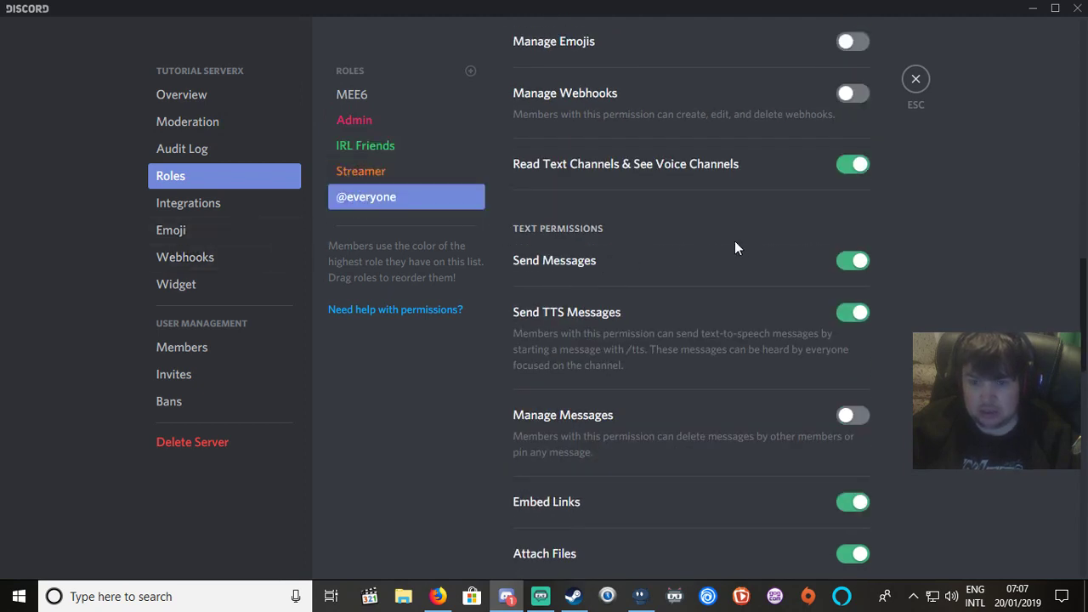
scroll(751, 244, "up", 2)
scroll(751, 245, "up", 2)
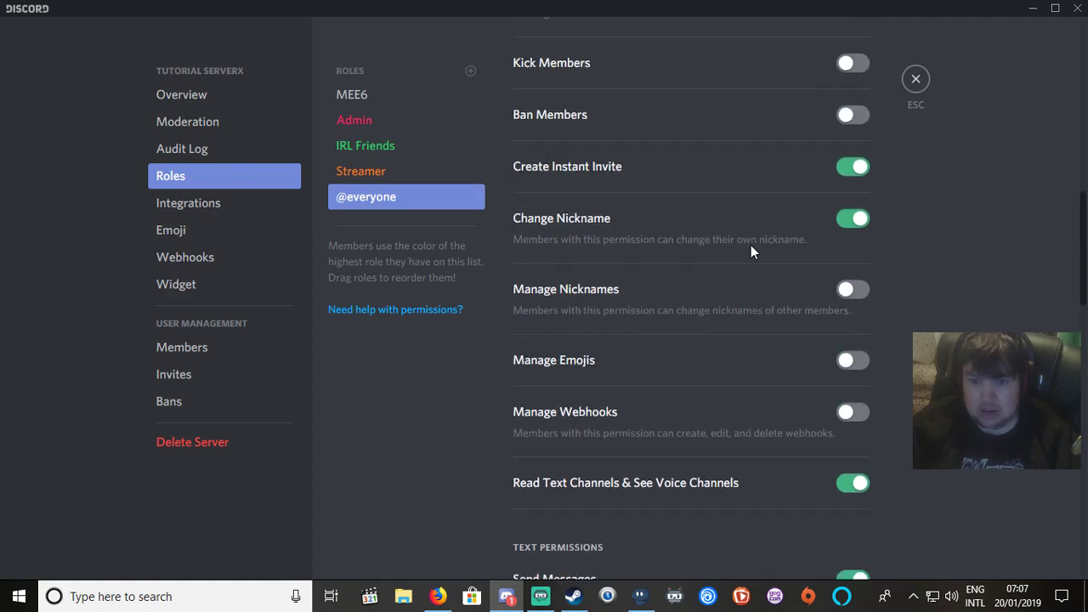
scroll(750, 245, "up", 8)
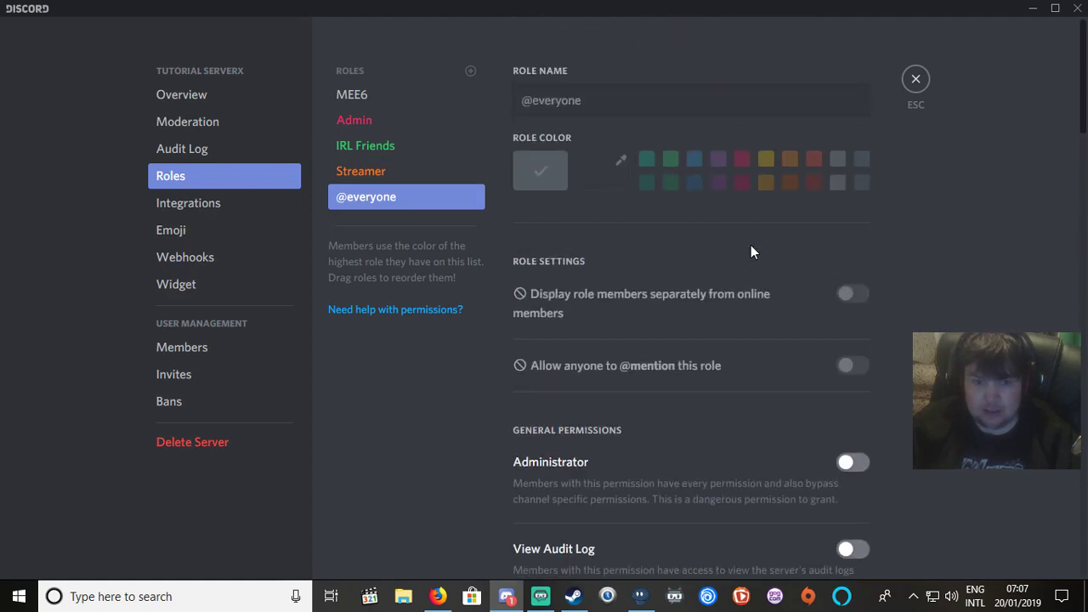
Leave settings and tick IRL Friends, Admin and Streamer in MEE6's Roles menu.
left_click(916, 80)
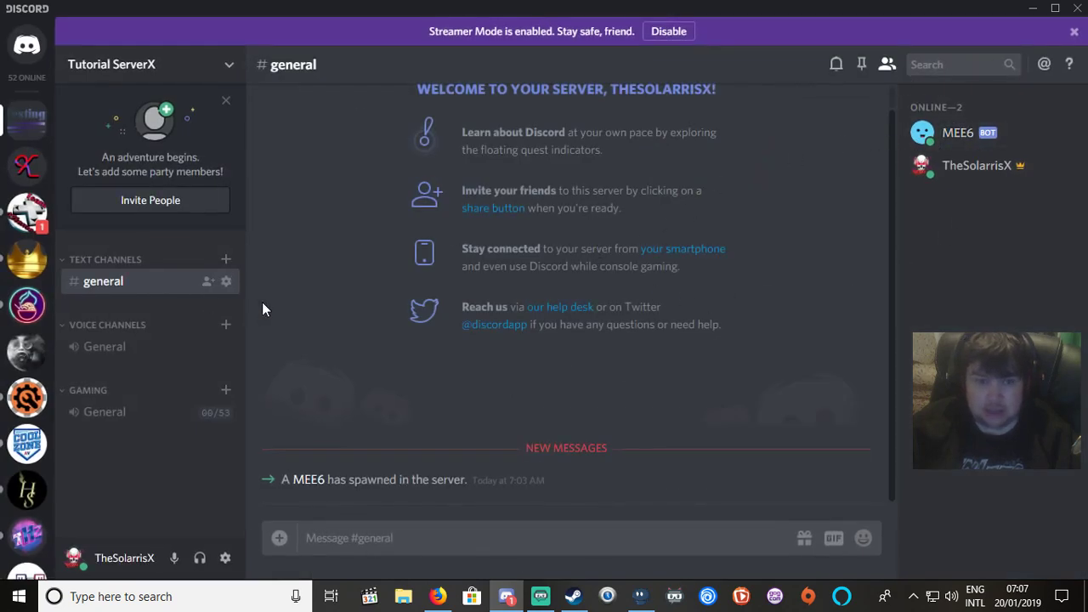
right_click(959, 133)
mouse_move(874, 407)
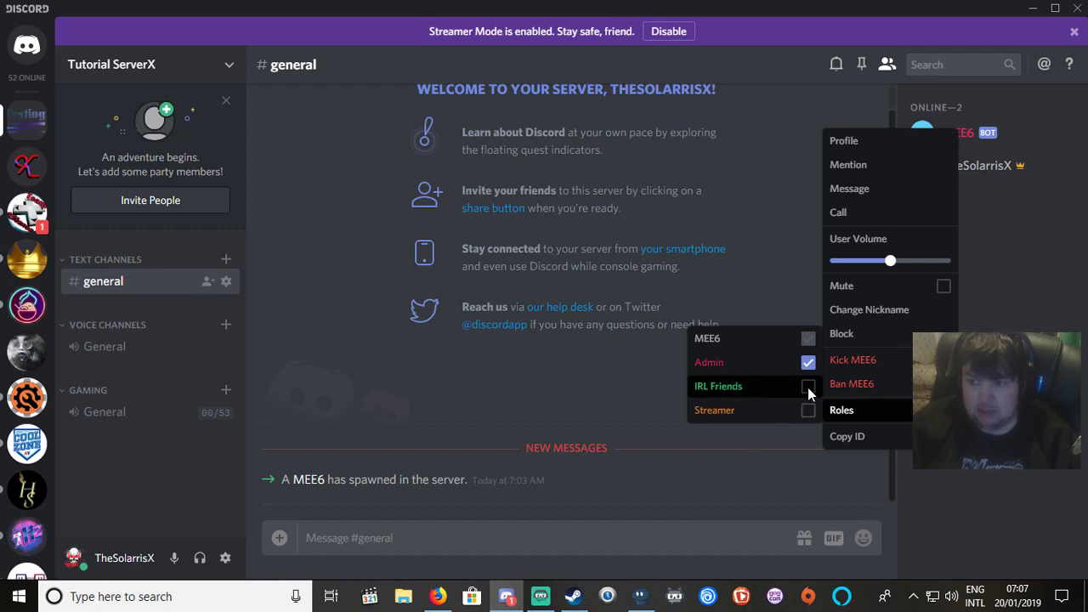
left_click(808, 387)
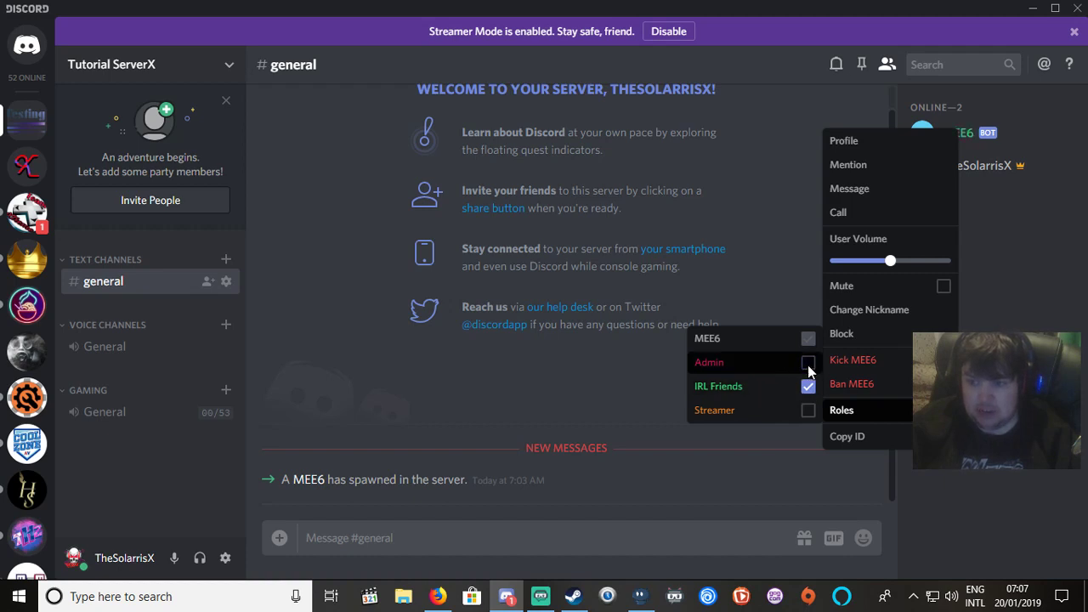
left_click(808, 364)
left_click(808, 410)
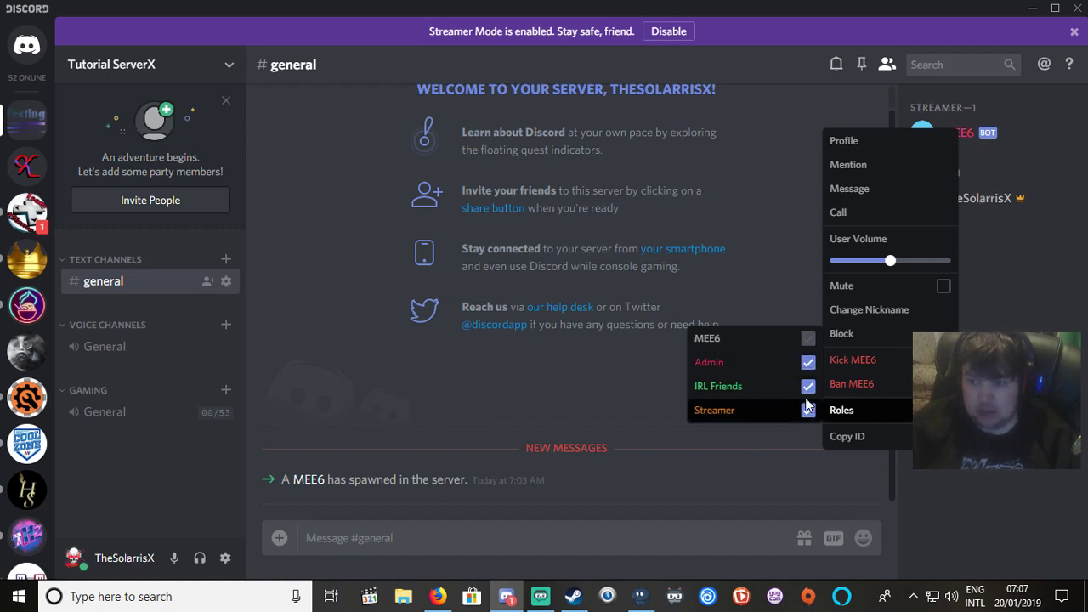
key("Escape")
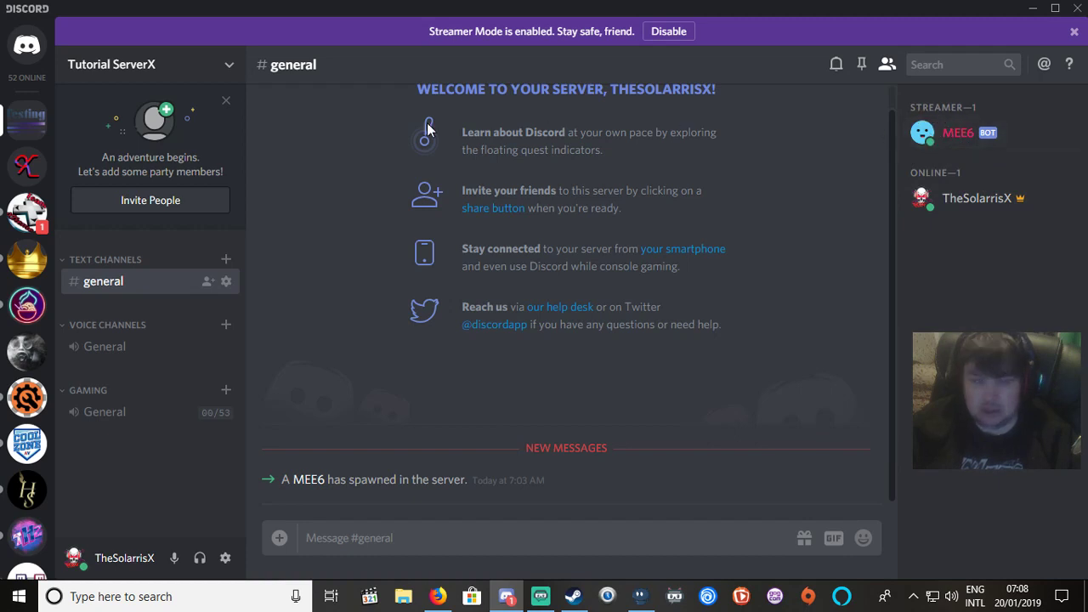
right_click(21, 119)
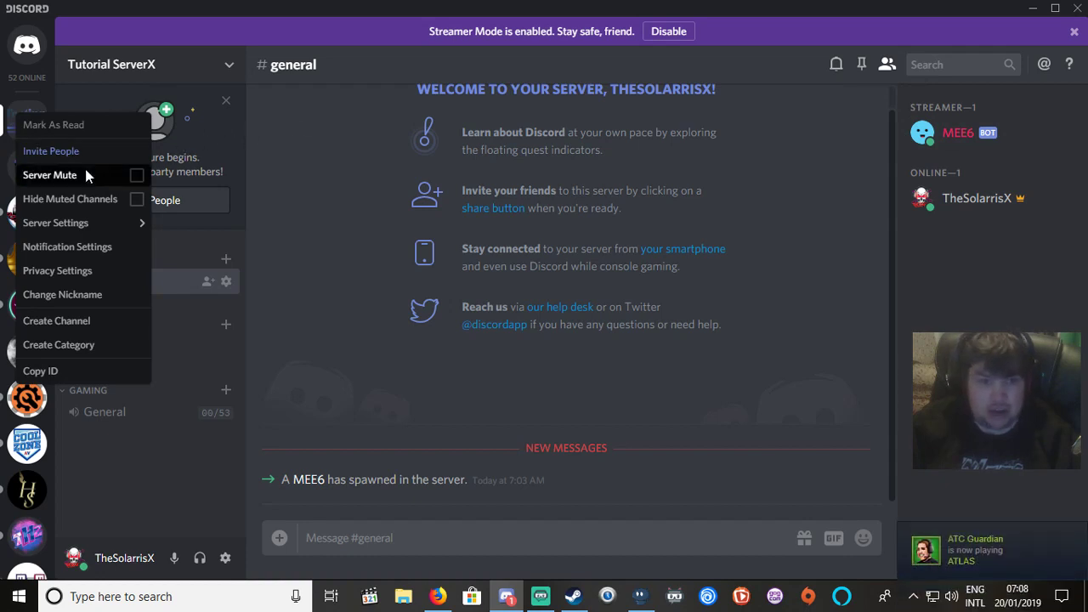
mouse_move(40, 224)
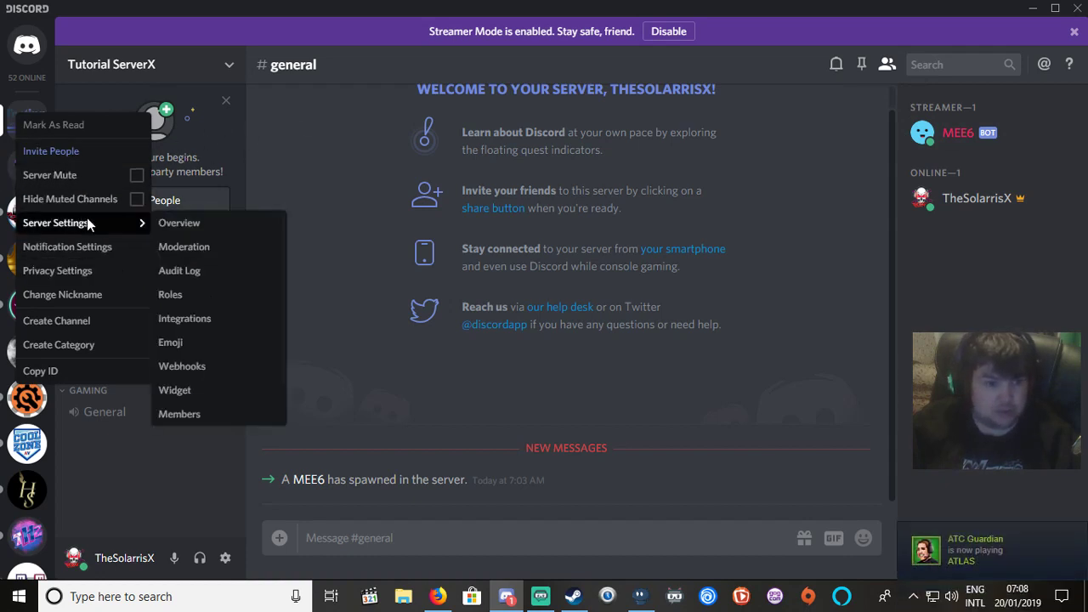
left_click(182, 300)
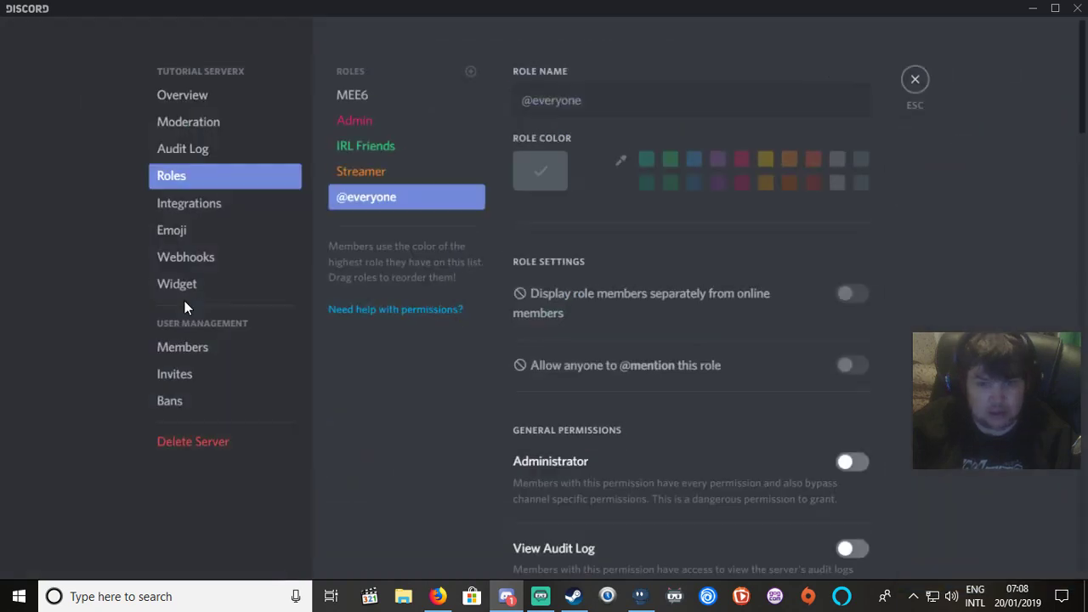
left_click(403, 123)
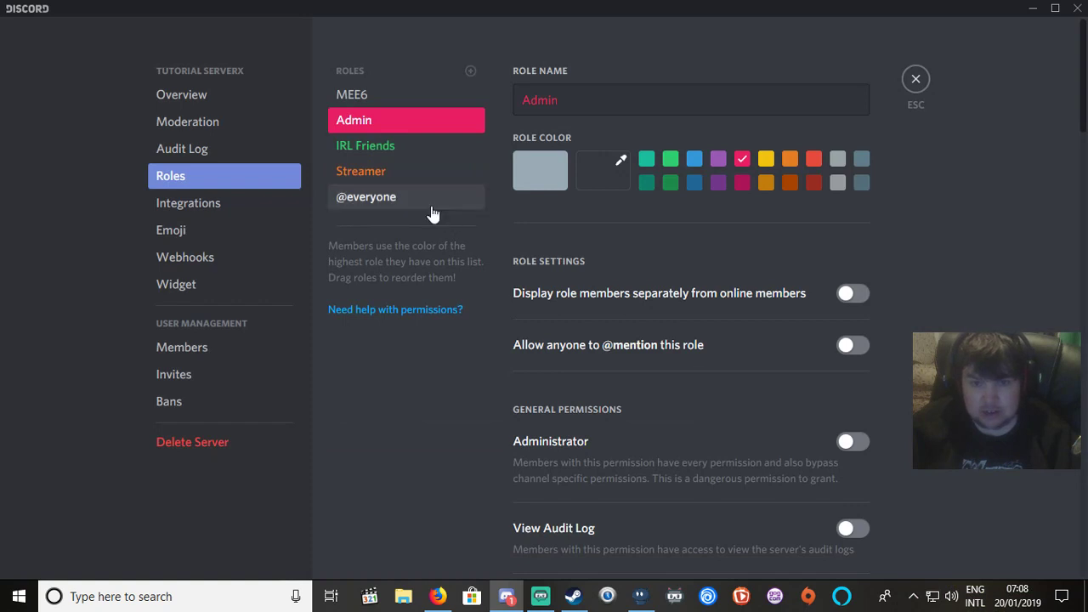
left_click(380, 175)
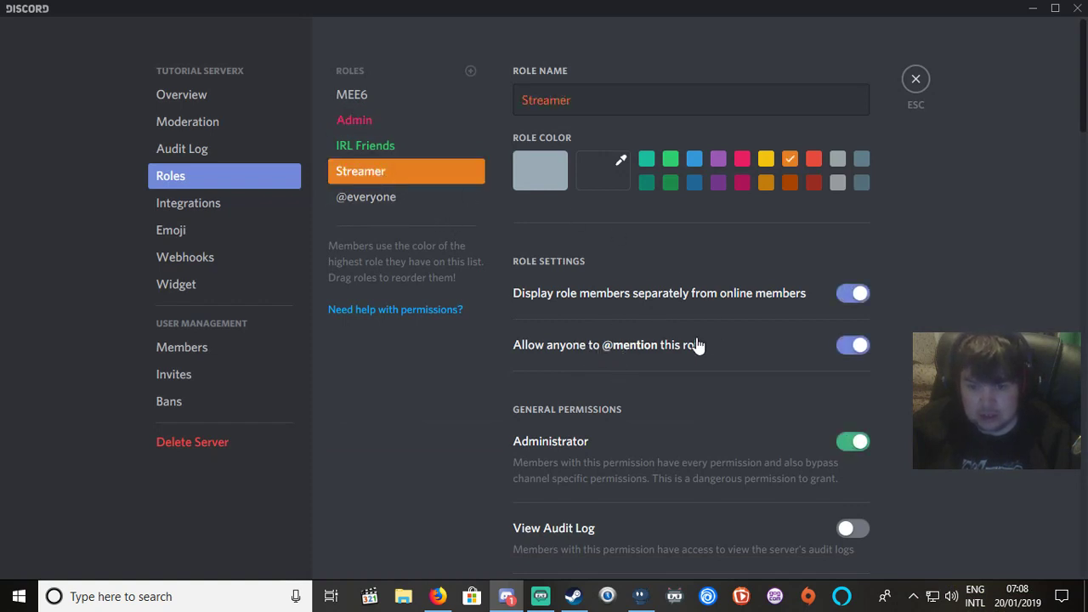
left_click(388, 204)
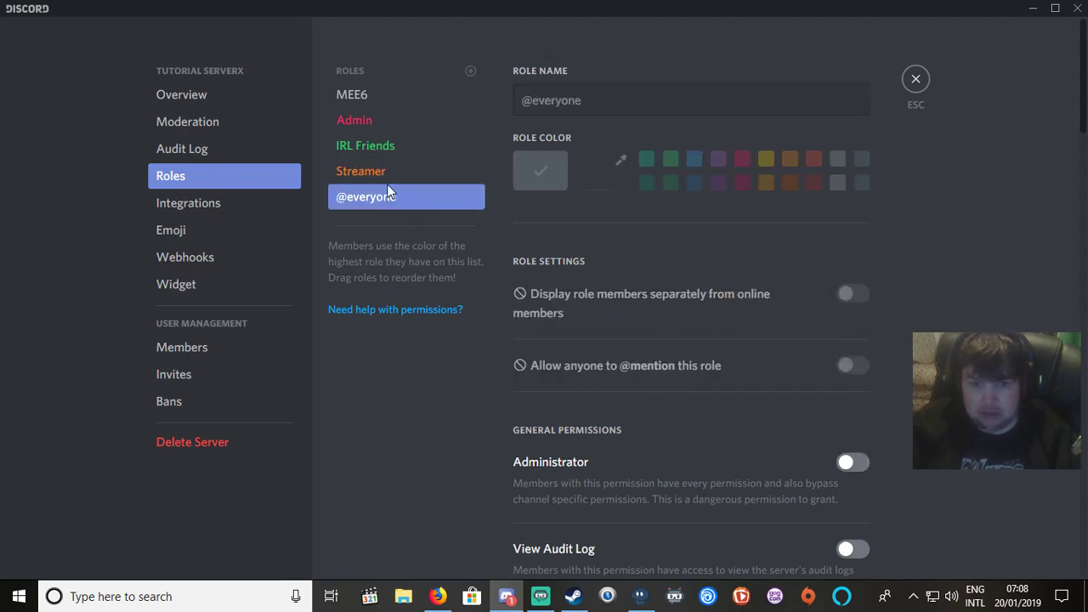
left_click(371, 175)
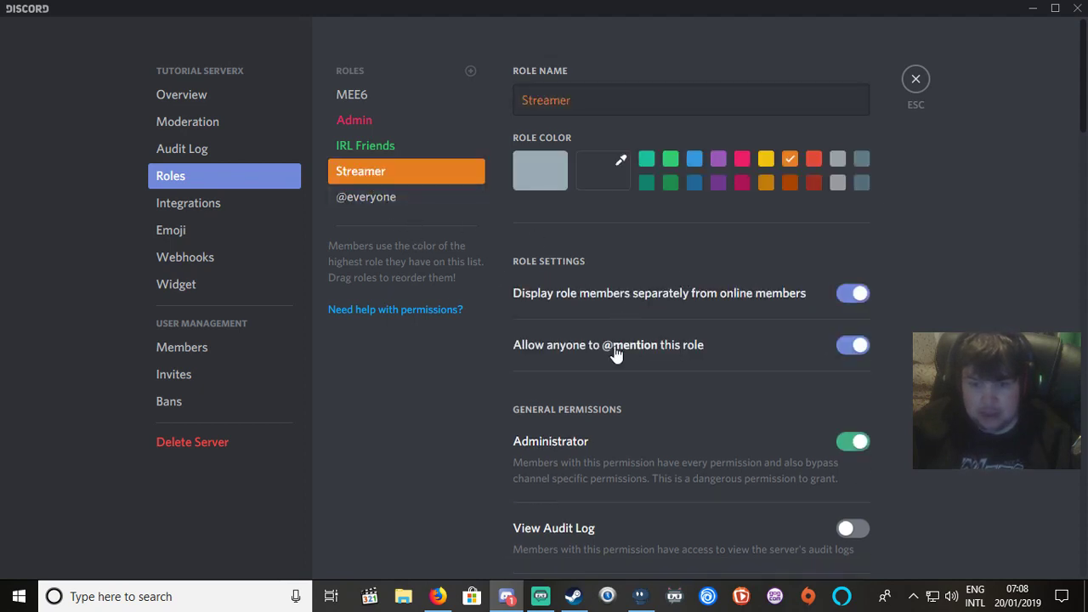
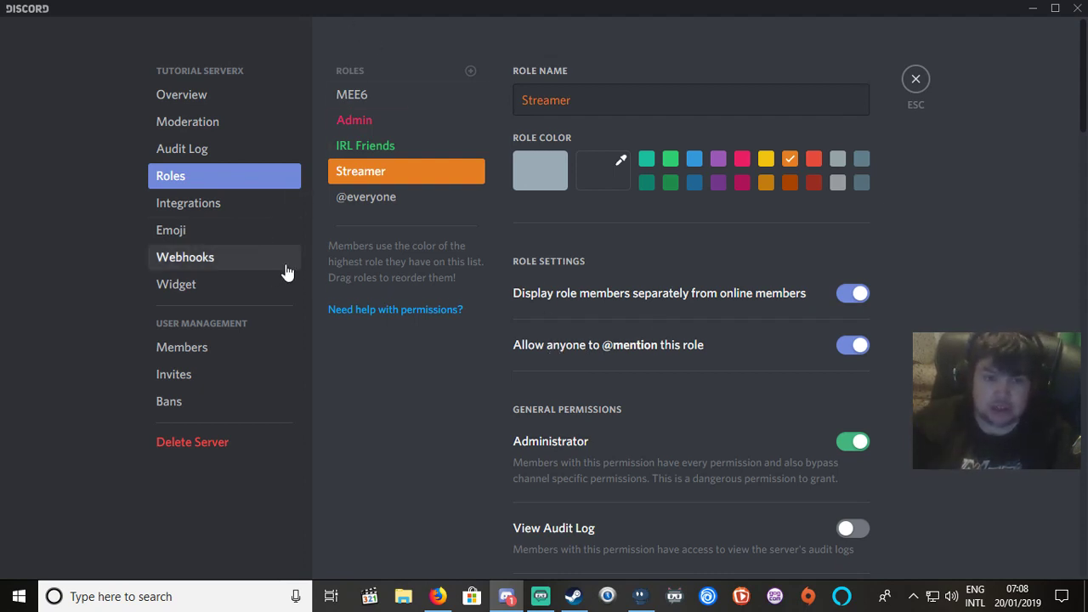
Turn off 'Display role members separately' for Streamer, save it, and close Server Settings.
left_click(861, 294)
left_click(796, 547)
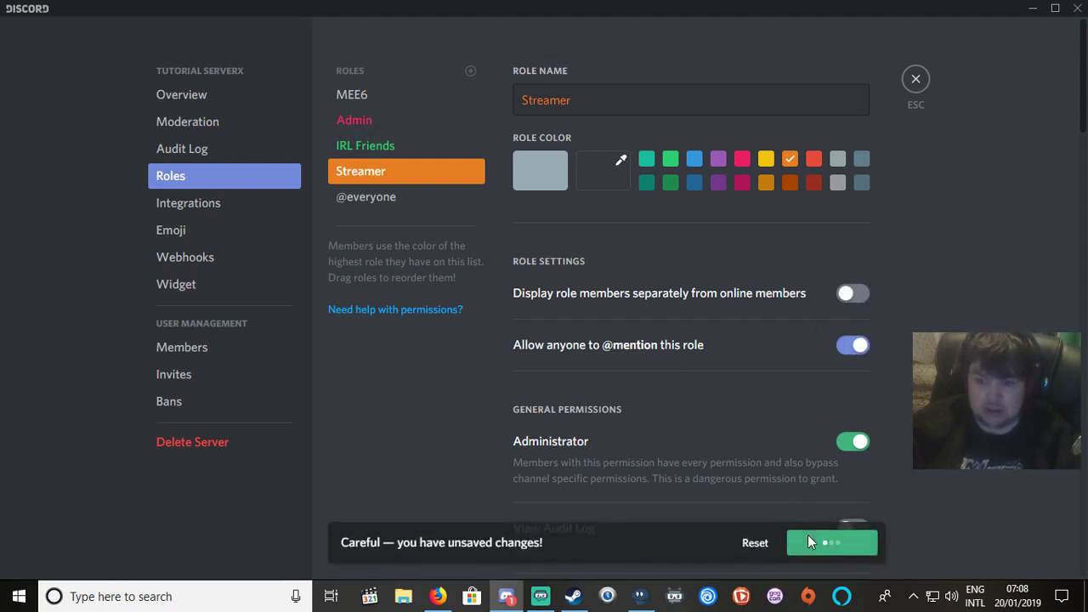
left_click(916, 82)
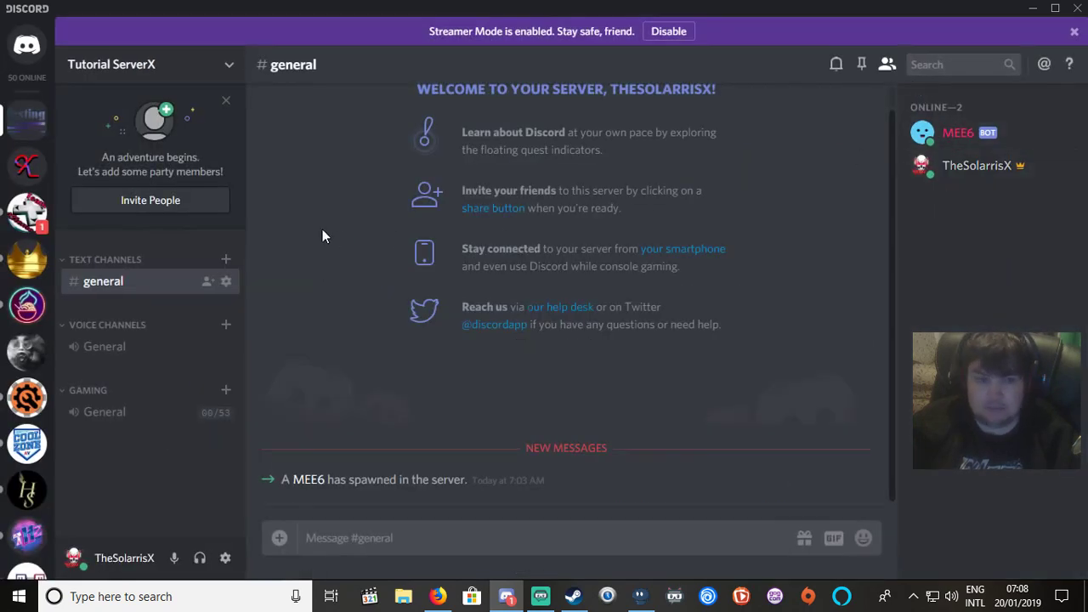
Open Tutorial ServerX's Server Settings on the Roles page from the server's context menu.
right_click(152, 290)
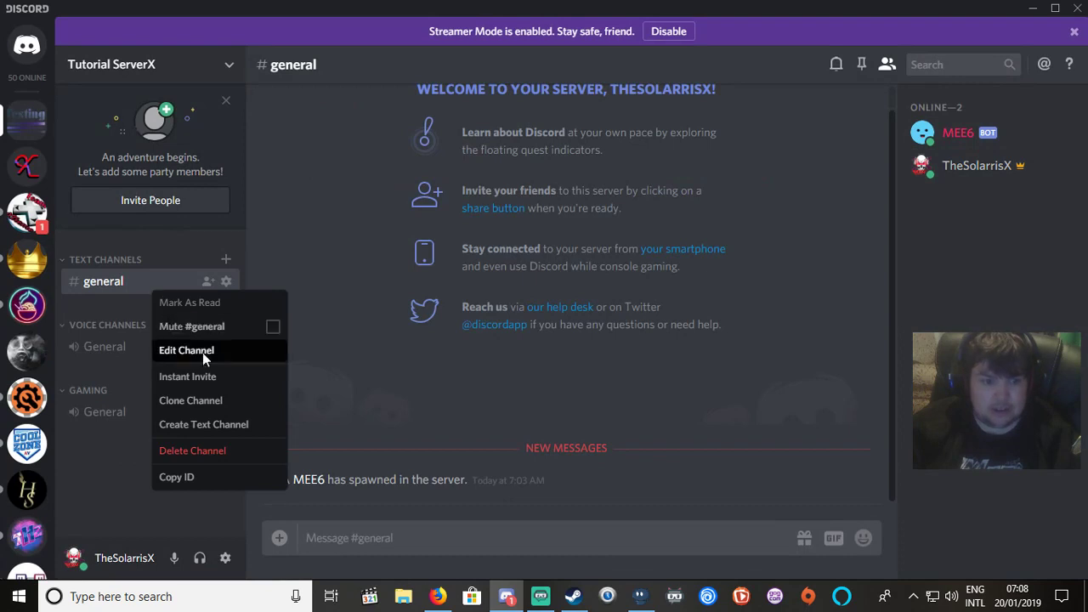
right_click(47, 126)
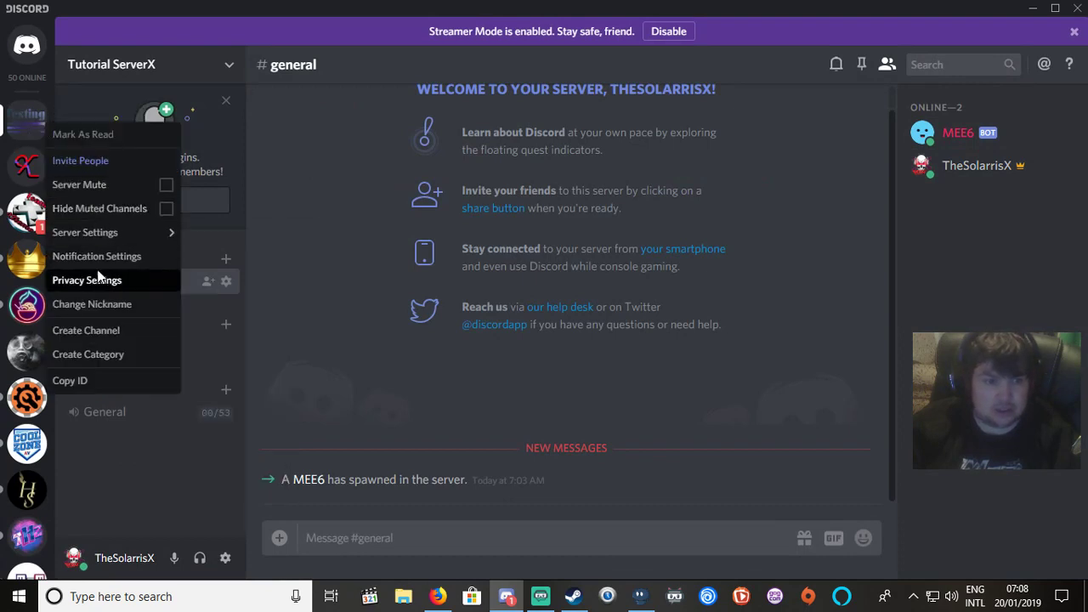
mouse_move(99, 235)
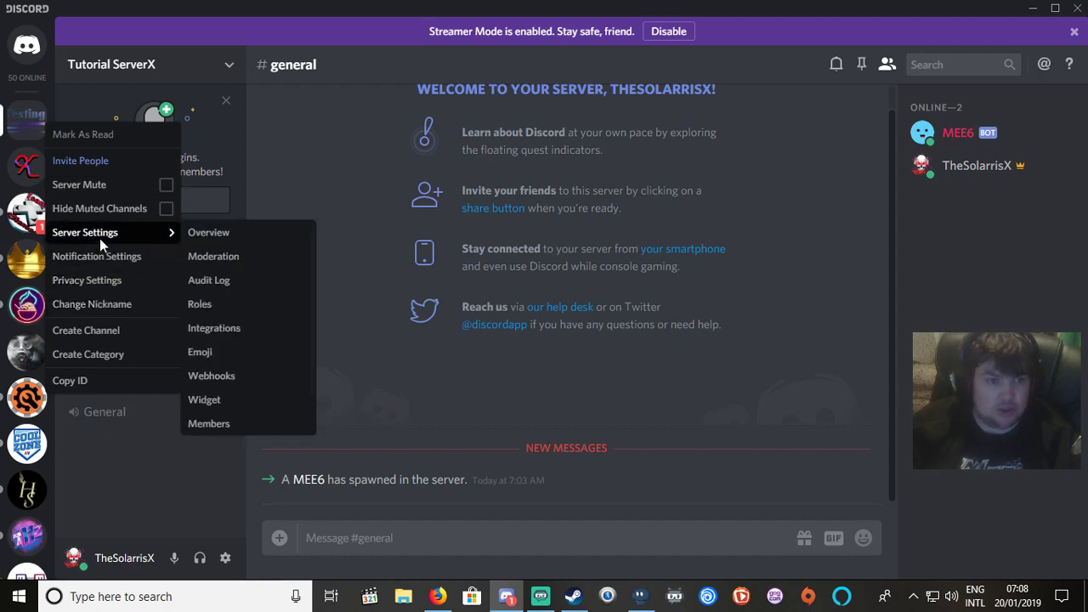
scroll(226, 372, "down", 1)
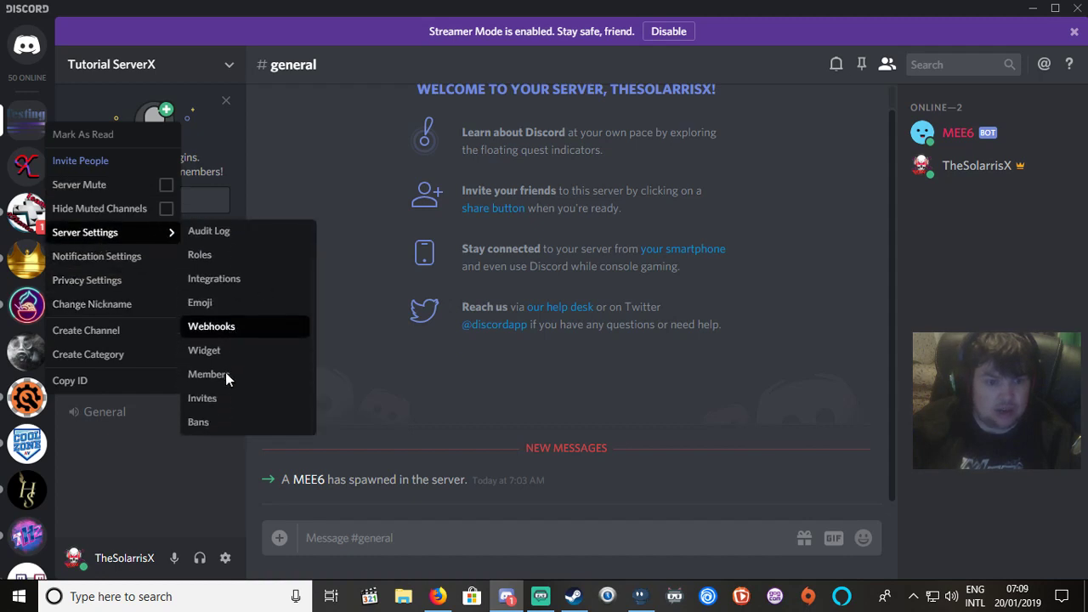
scroll(209, 385, "up", 1)
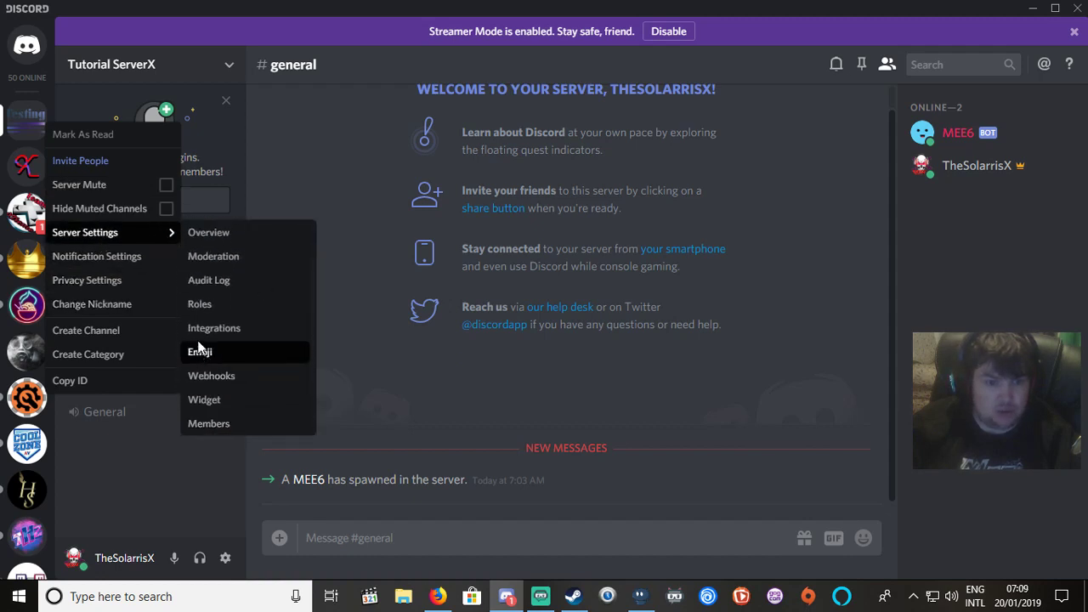
left_click(215, 300)
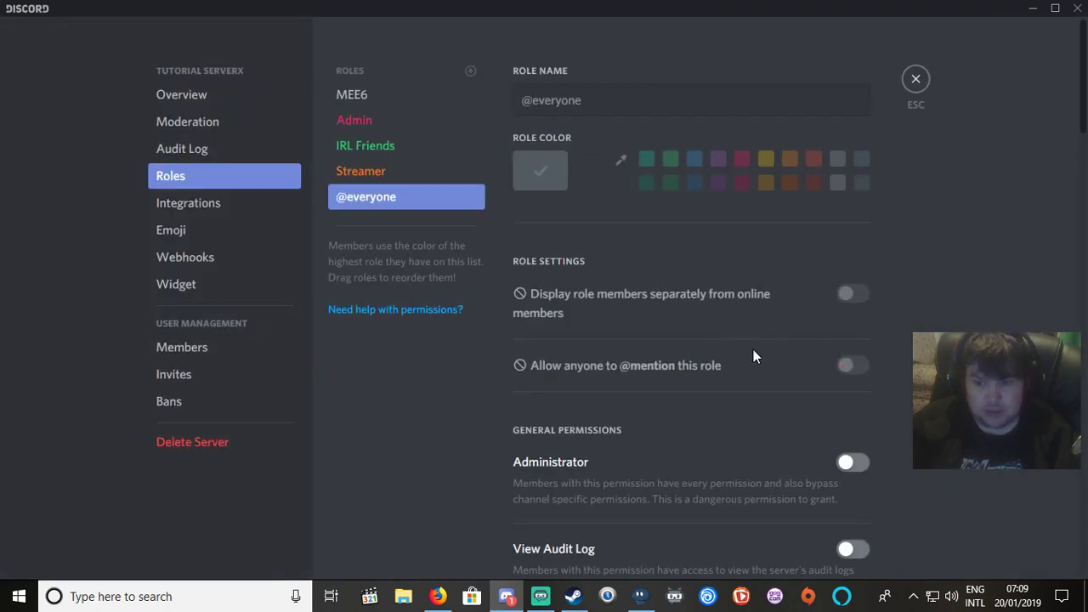
Make Streamer and IRL Friends display members separately, save, and close settings.
left_click(355, 170)
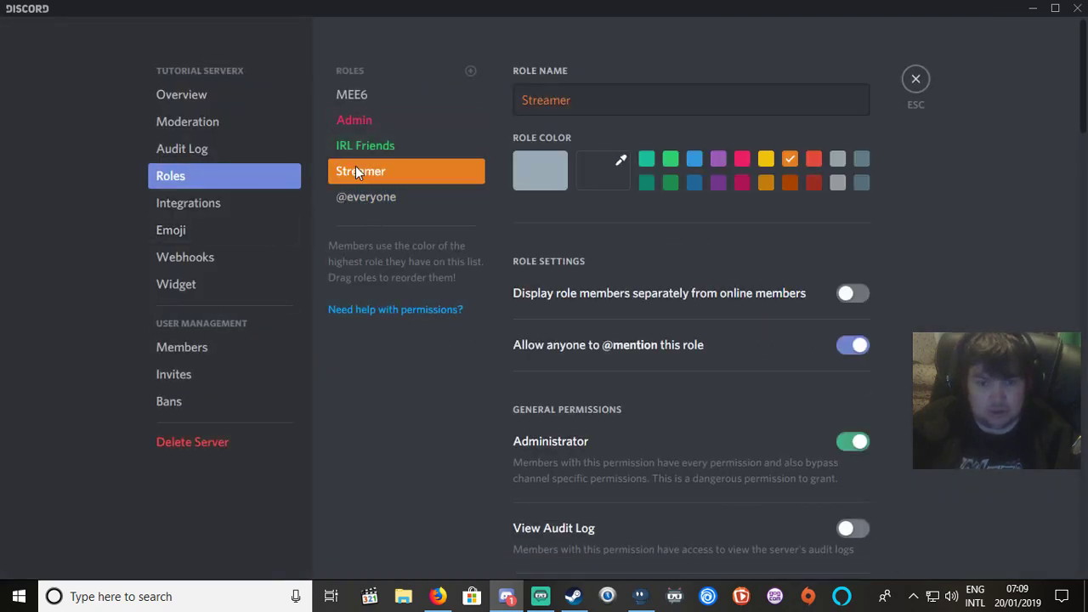
left_click(850, 293)
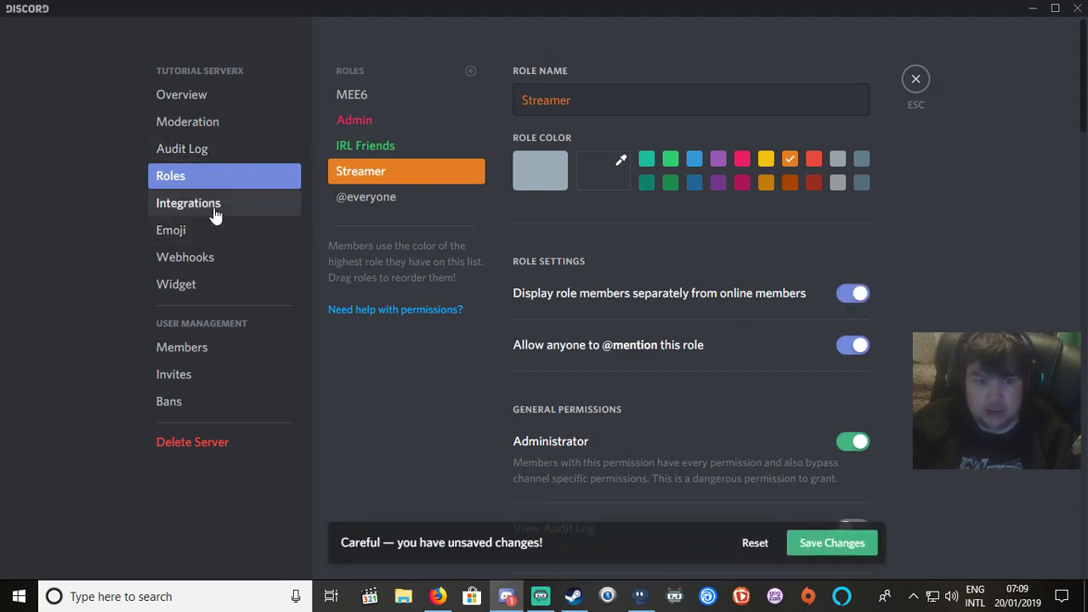
left_click(375, 152)
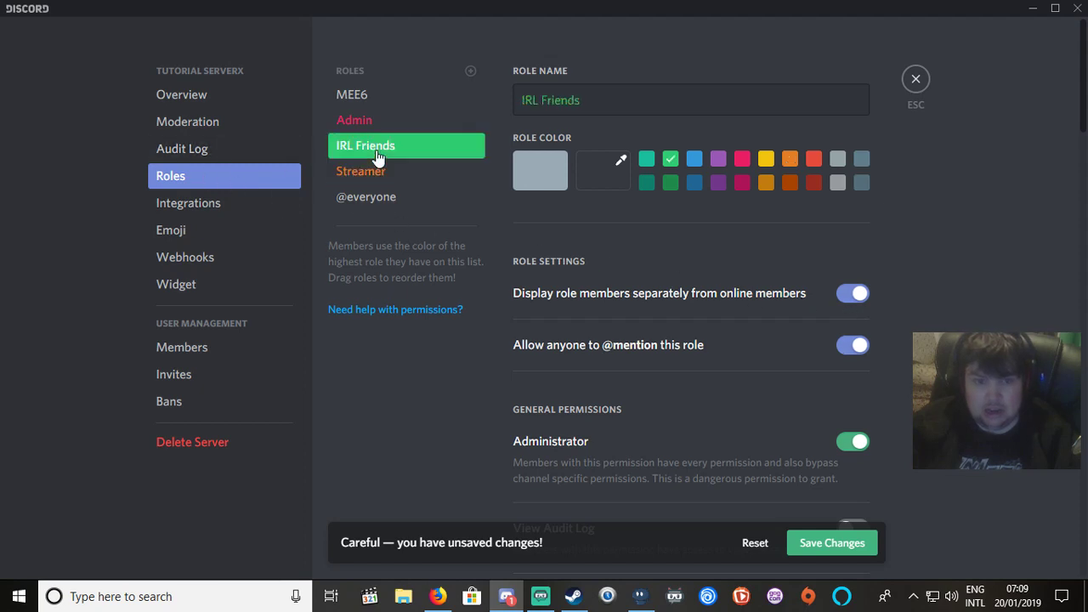
left_click(855, 294)
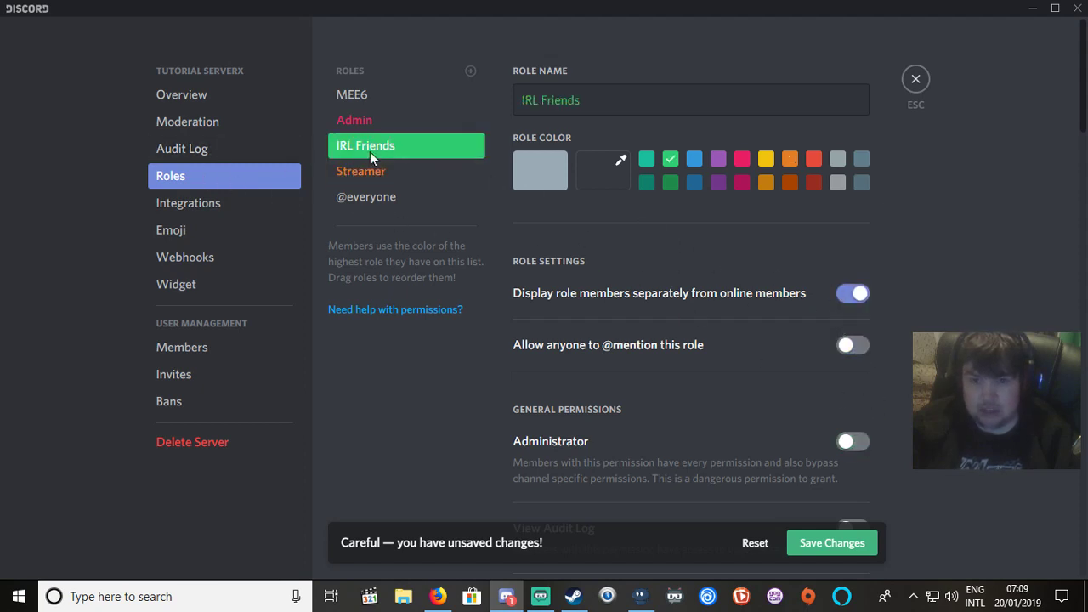
left_click(814, 551)
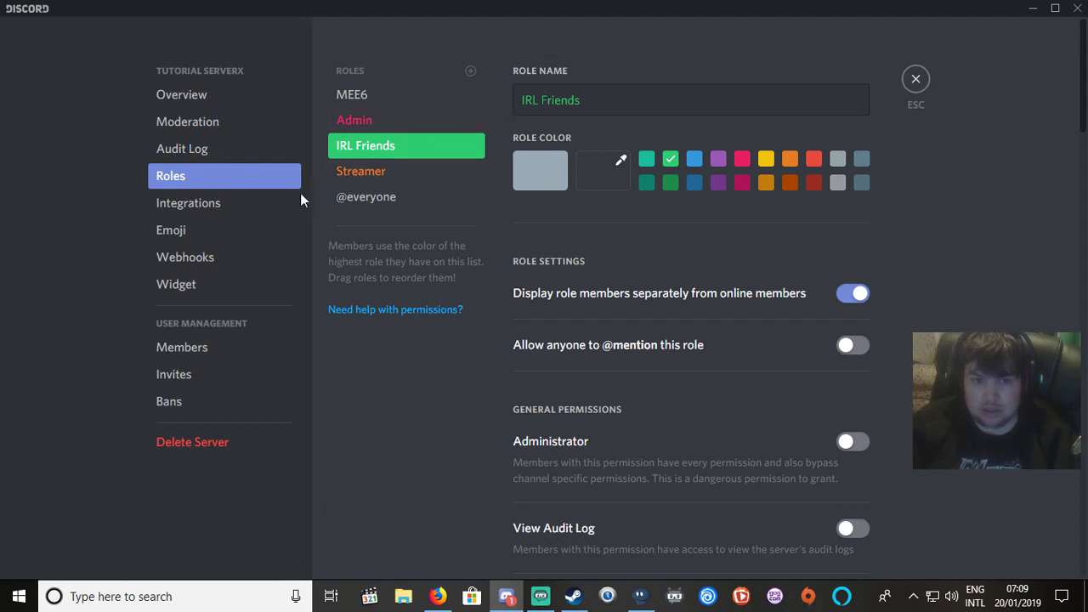
left_click(917, 78)
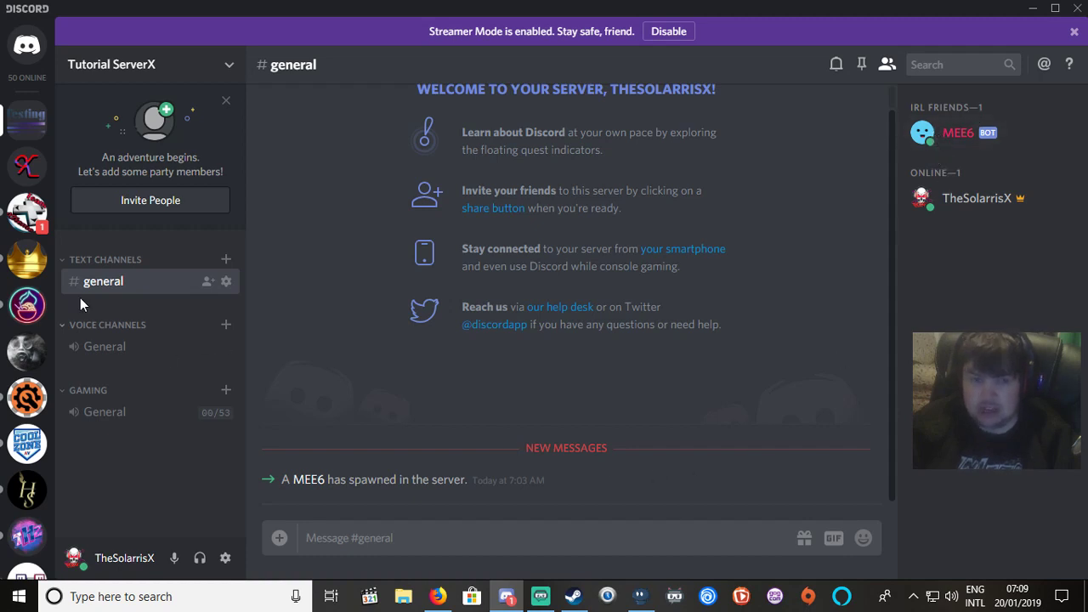
In Tutorial ServerX's Roles, drag IRL Friends below Streamer, save the new order, and close.
right_click(26, 119)
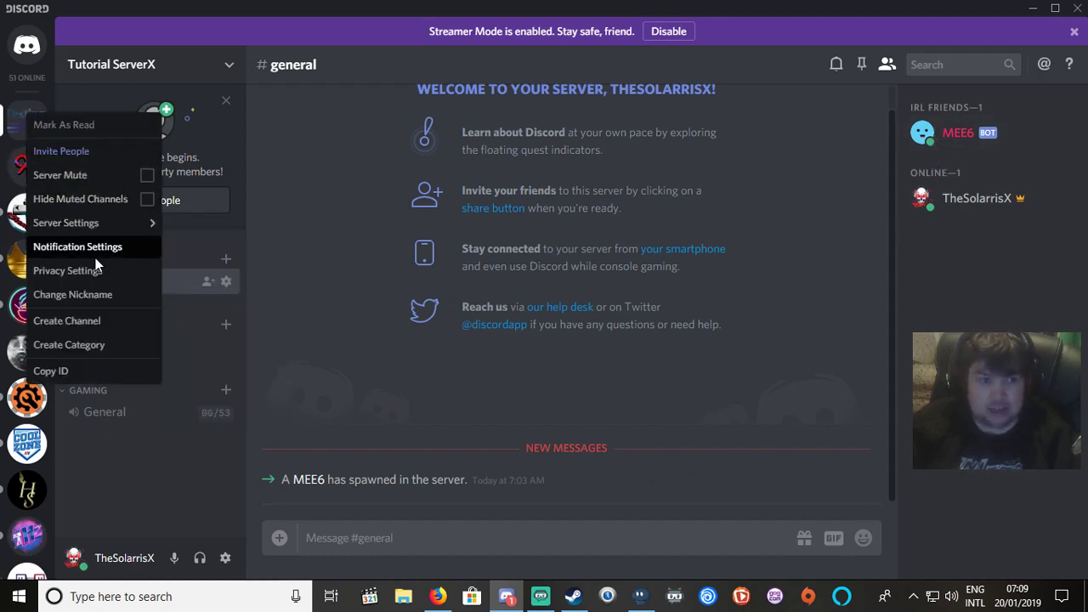
mouse_move(69, 223)
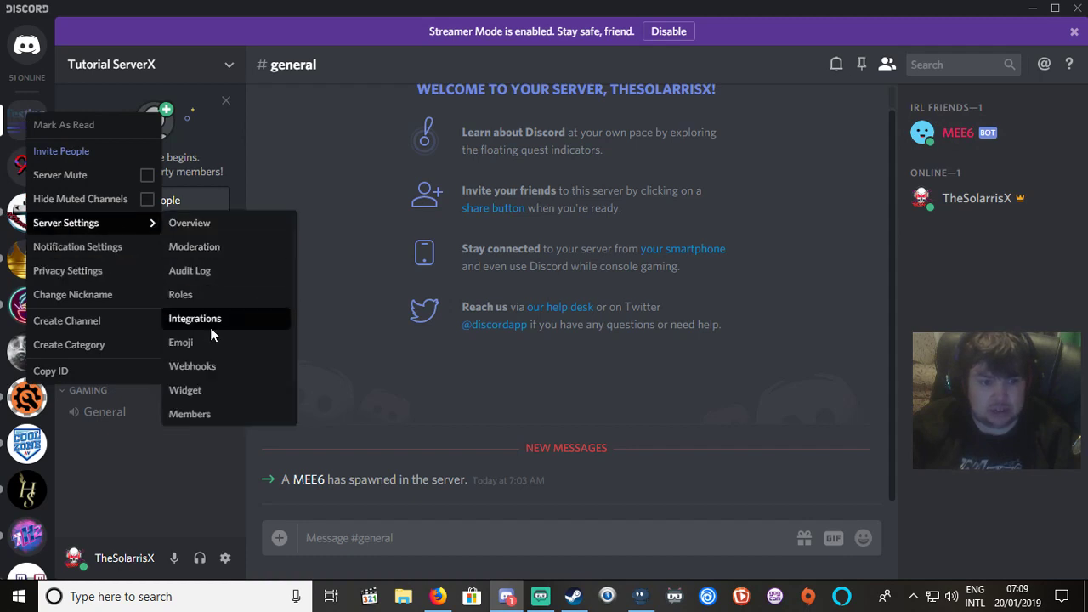
scroll(210, 328, "down", 2)
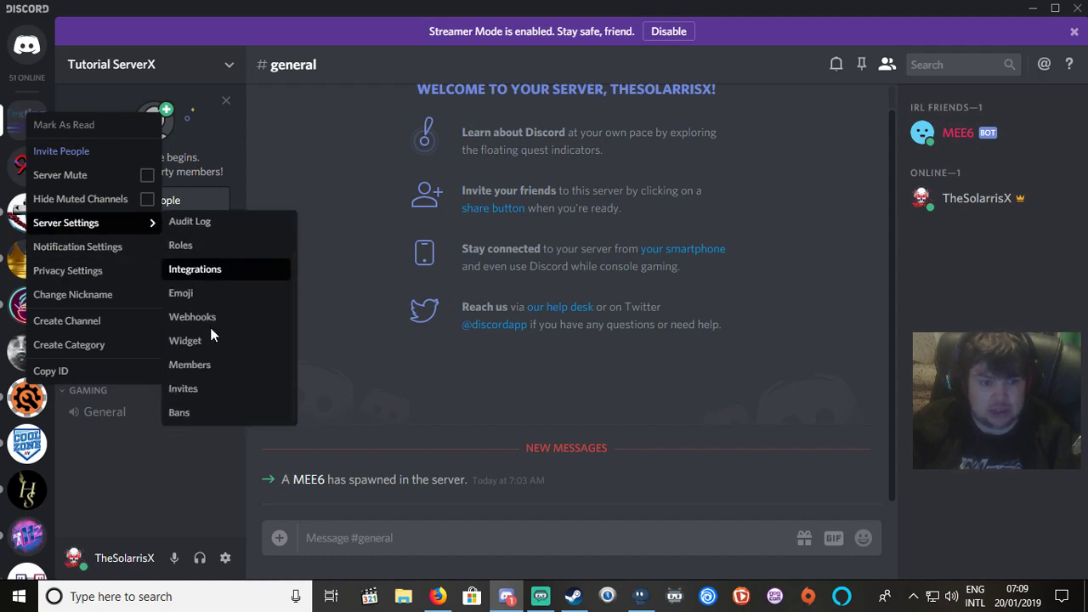
left_click(199, 247)
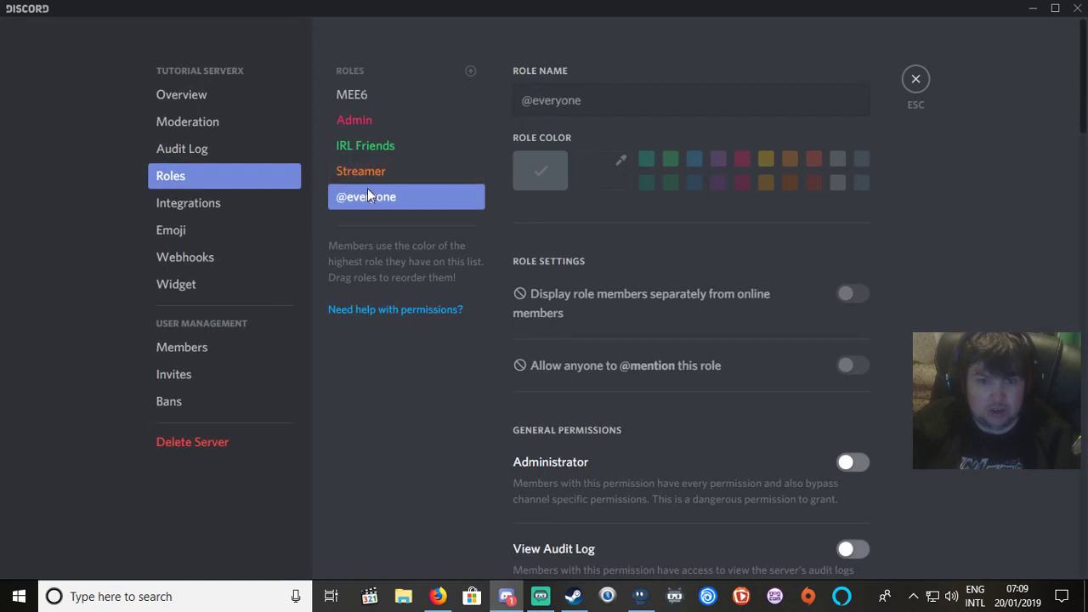
left_click(359, 147)
mouse_move(359, 147)
left_mouse_down()
mouse_move(363, 176)
mouse_move(366, 163)
left_mouse_up()
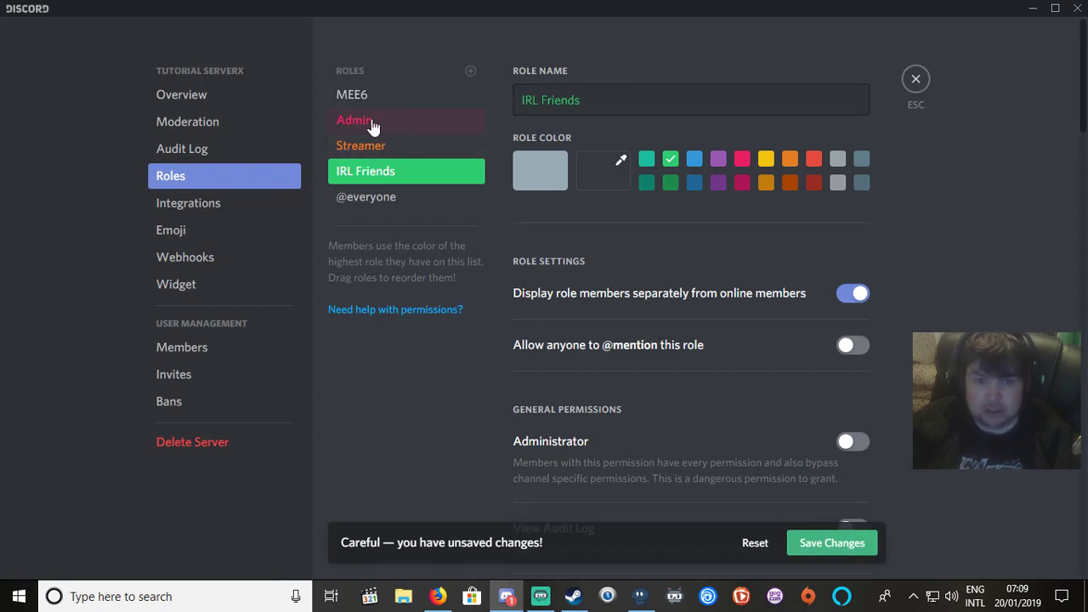
left_click(914, 80)
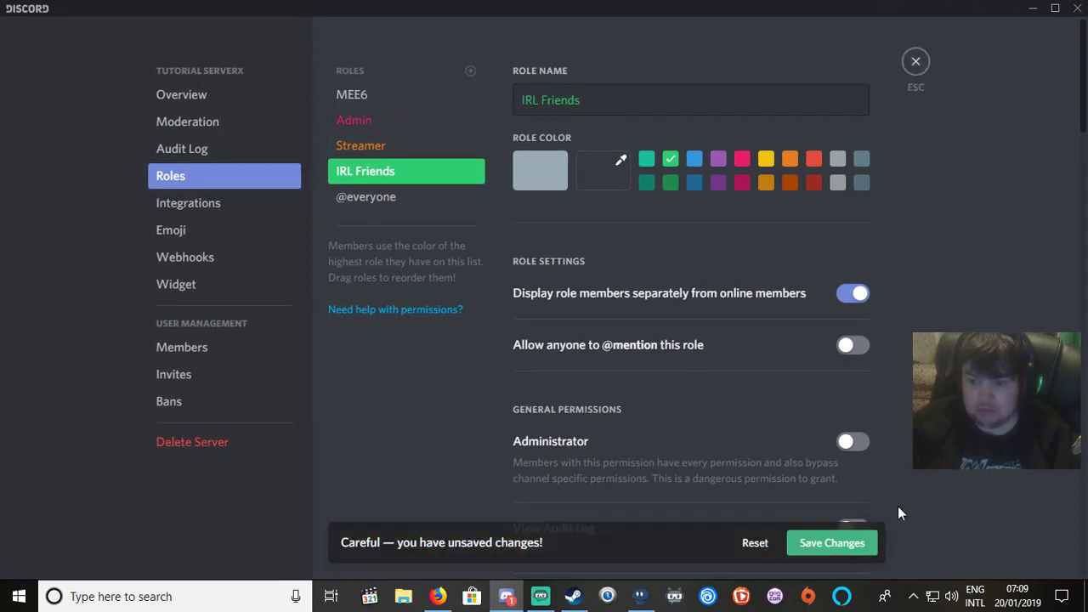
left_click(845, 544)
left_click(917, 62)
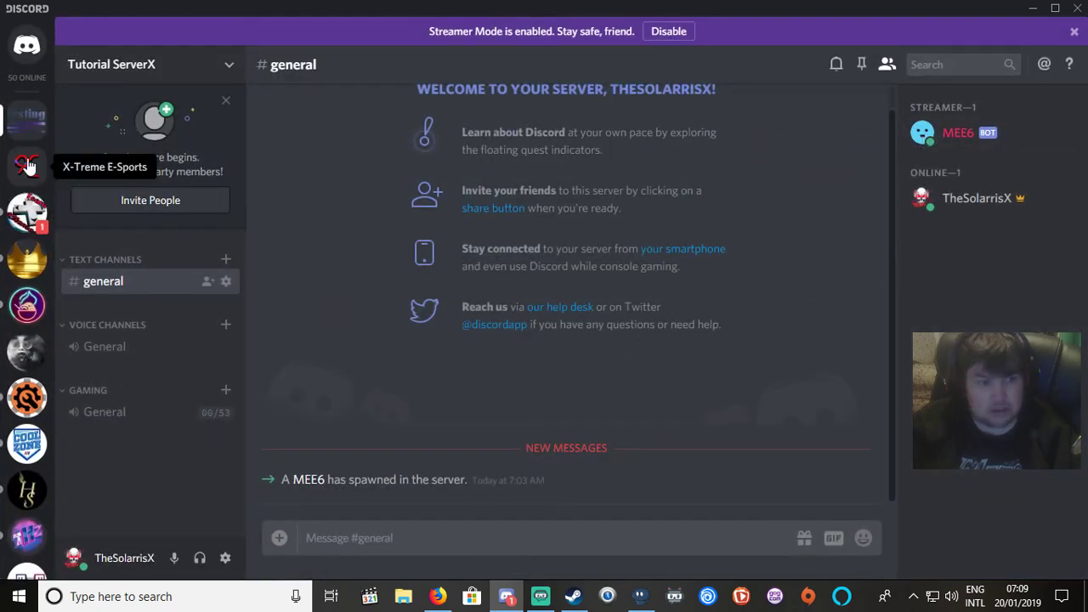
In Server Settings > Roles, make the Admin role display members separately, save, and close.
right_click(21, 112)
mouse_move(70, 227)
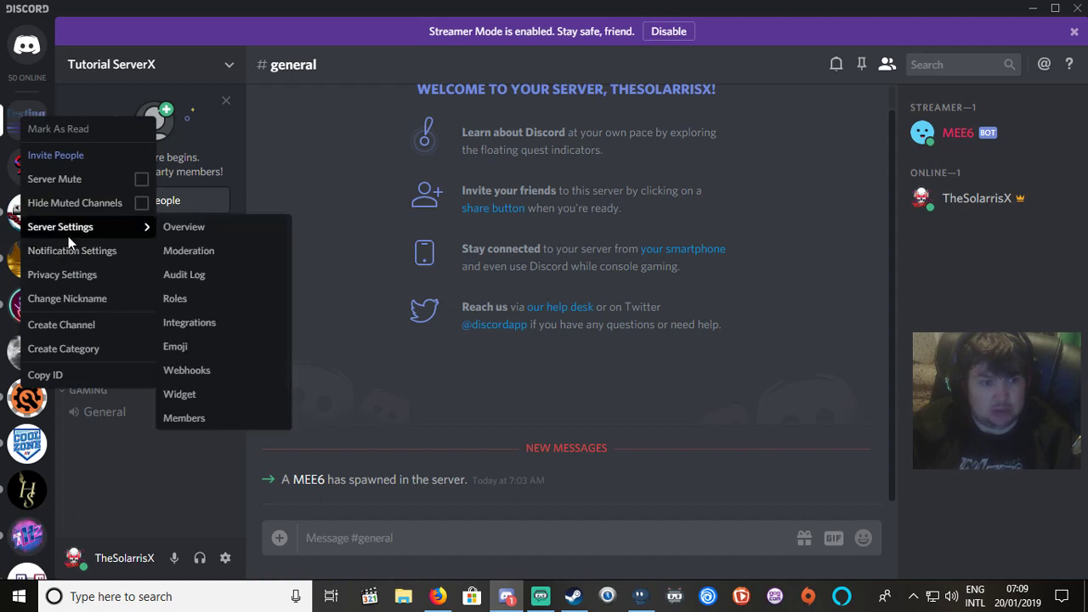
scroll(211, 301, "down", 1)
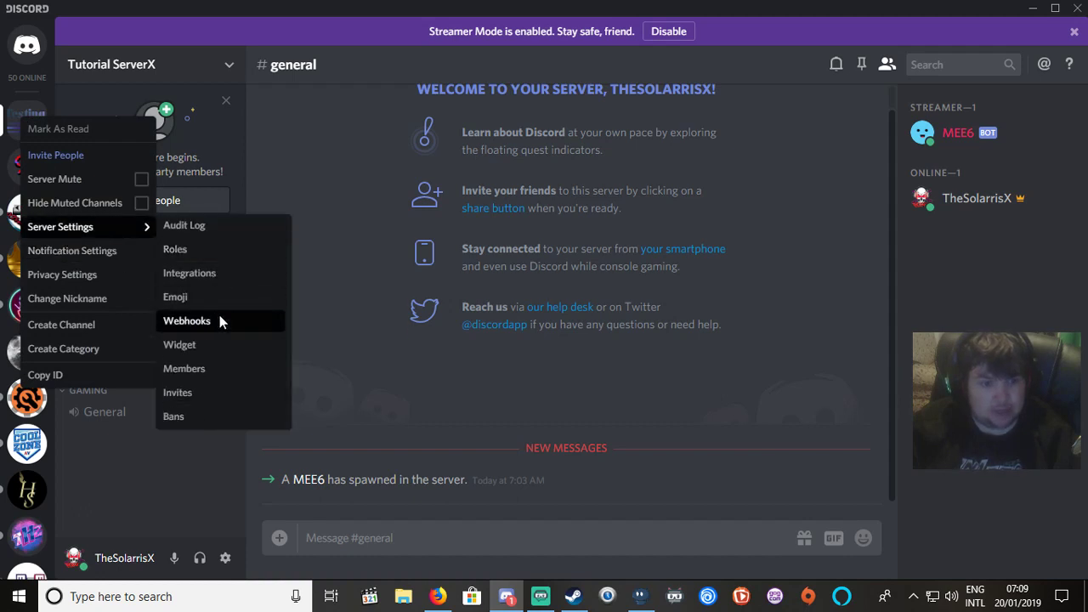
left_click(217, 245)
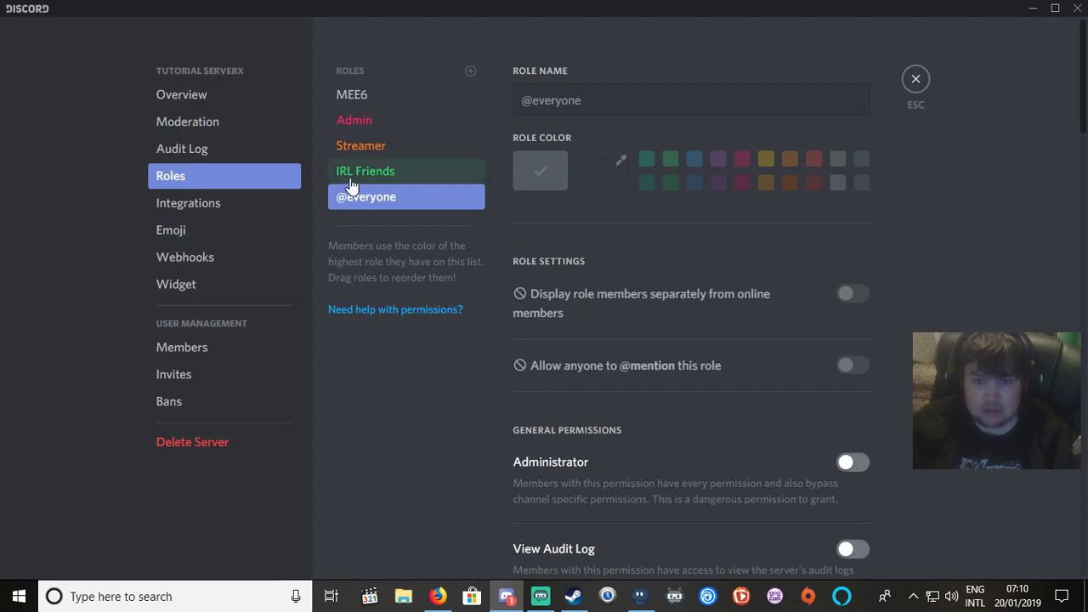
left_click(356, 124)
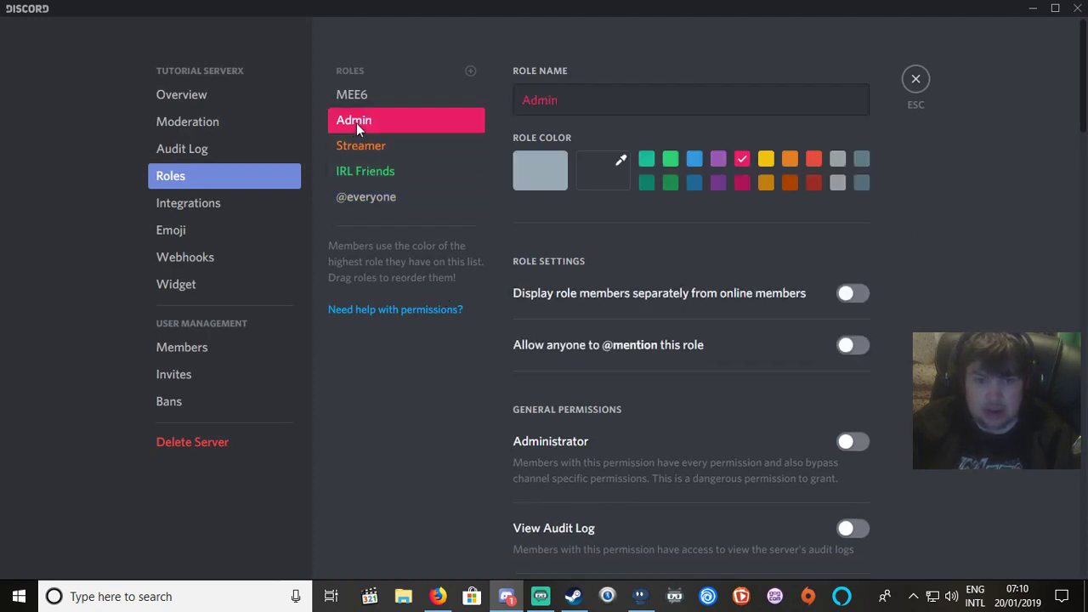
left_click(846, 295)
left_click(808, 537)
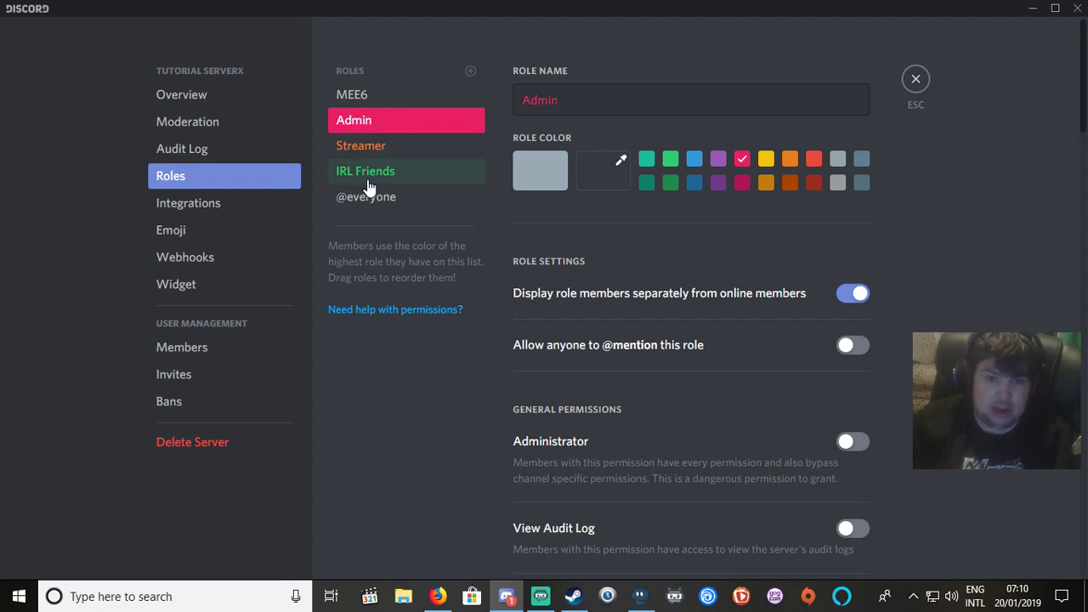
left_click(915, 80)
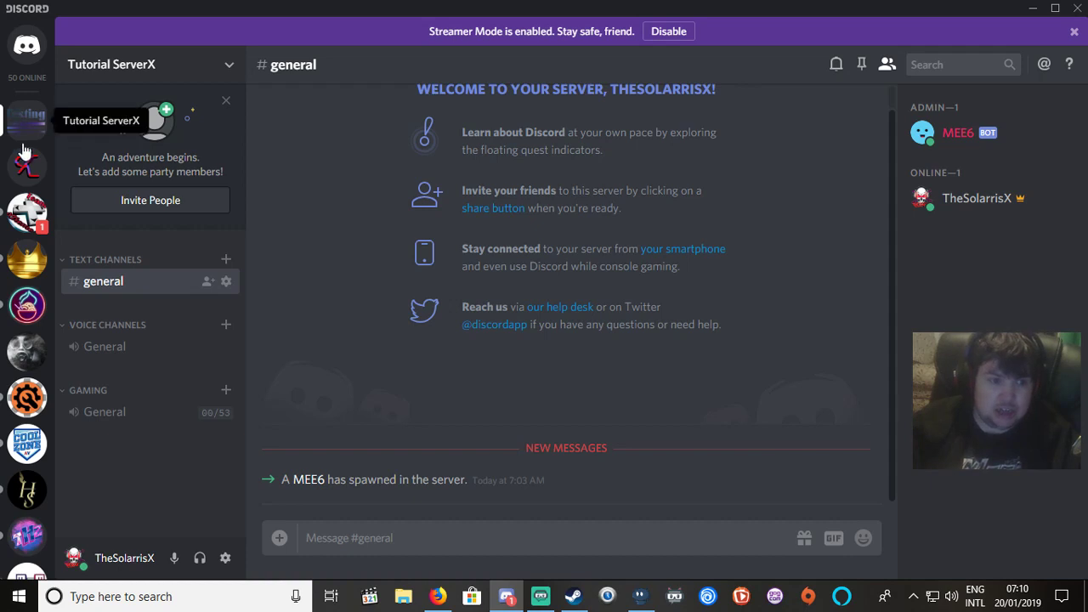
left_click(26, 213)
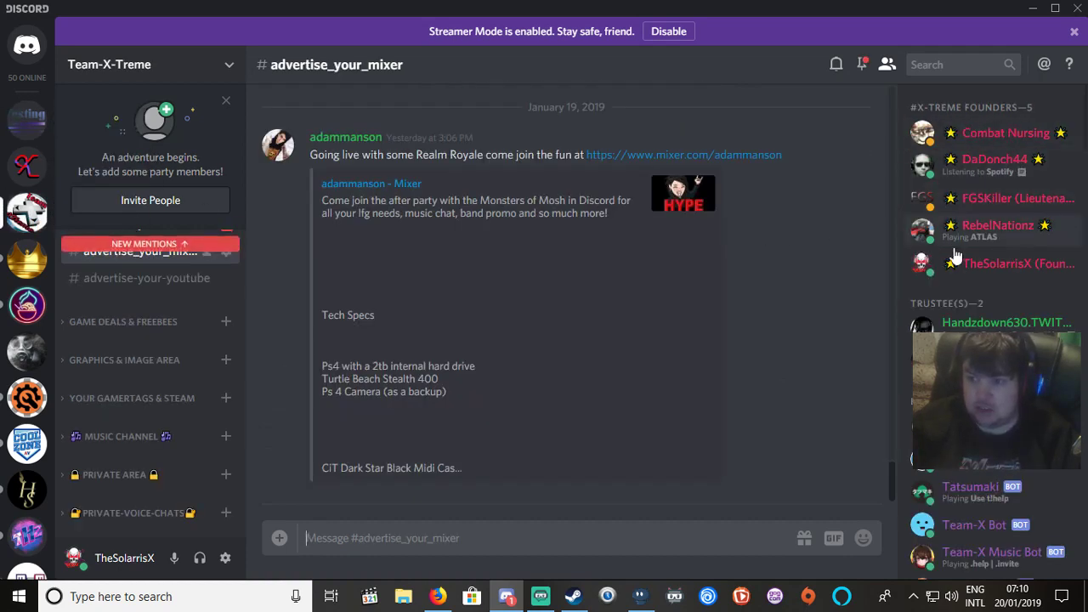
scroll(927, 326, "down", 2)
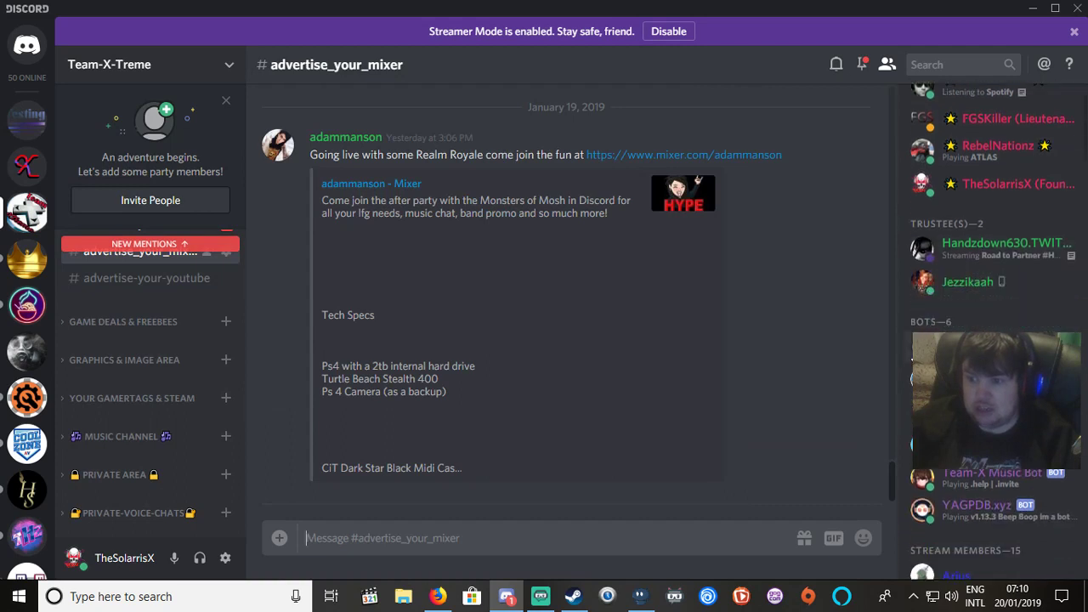
scroll(955, 330, "down", 6)
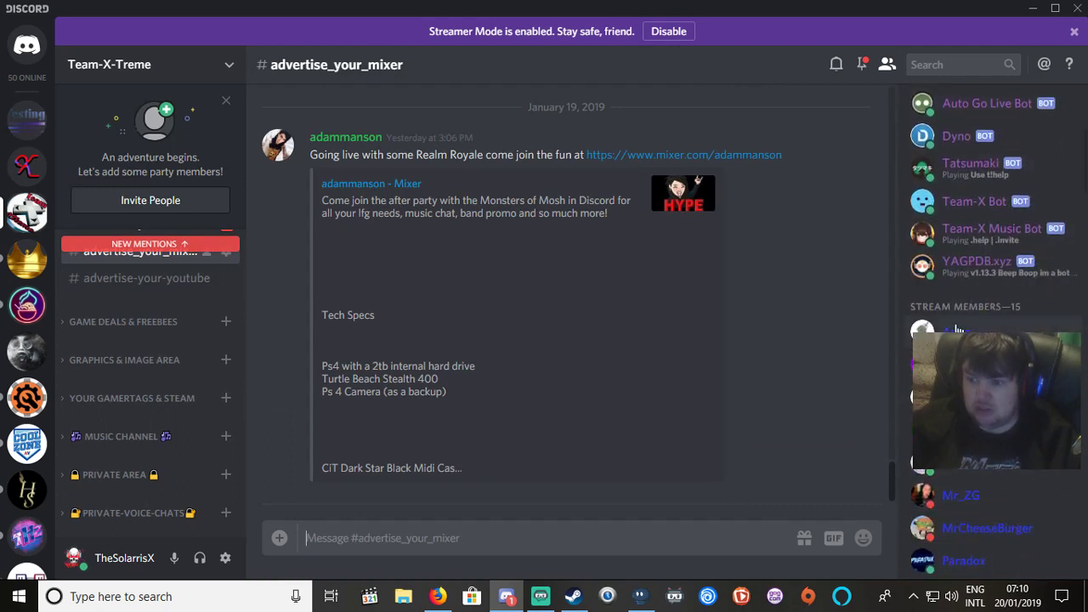
scroll(956, 330, "down", 10)
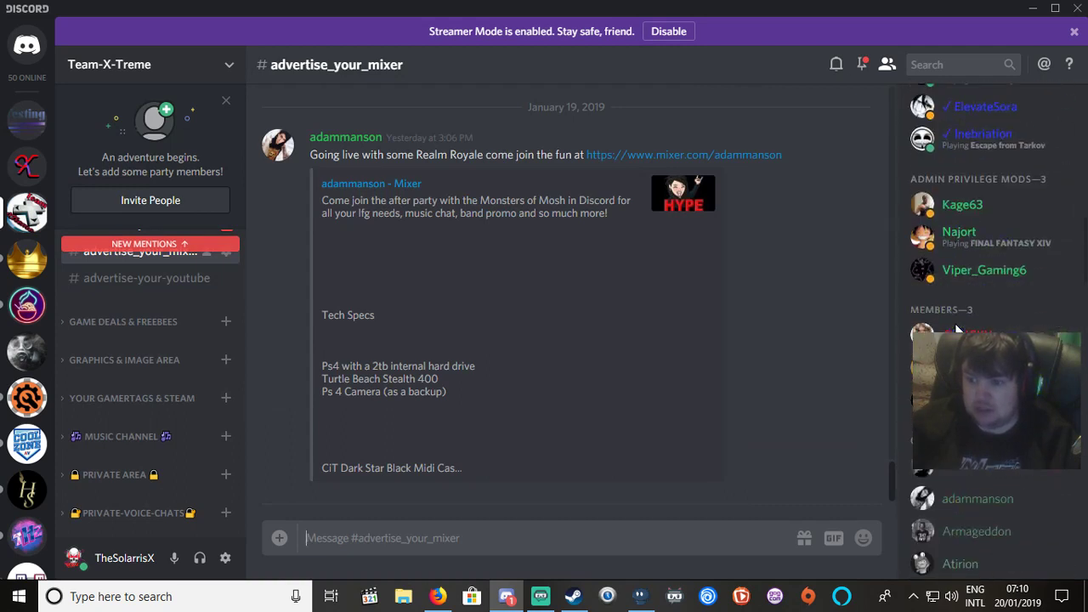
scroll(964, 318, "down", 4)
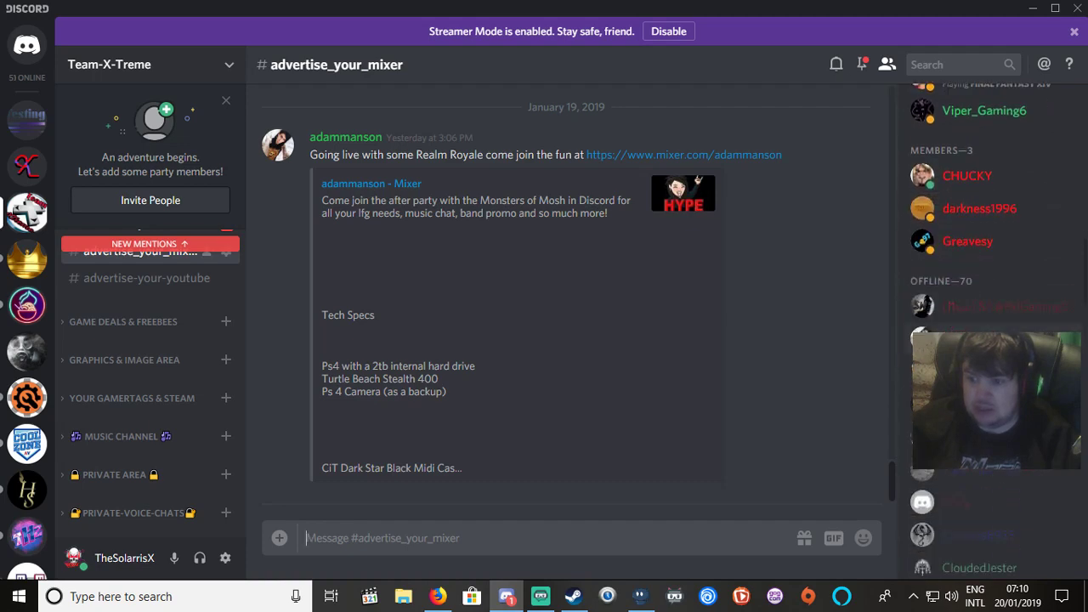
scroll(965, 328, "down", 6)
scroll(965, 328, "up", 20)
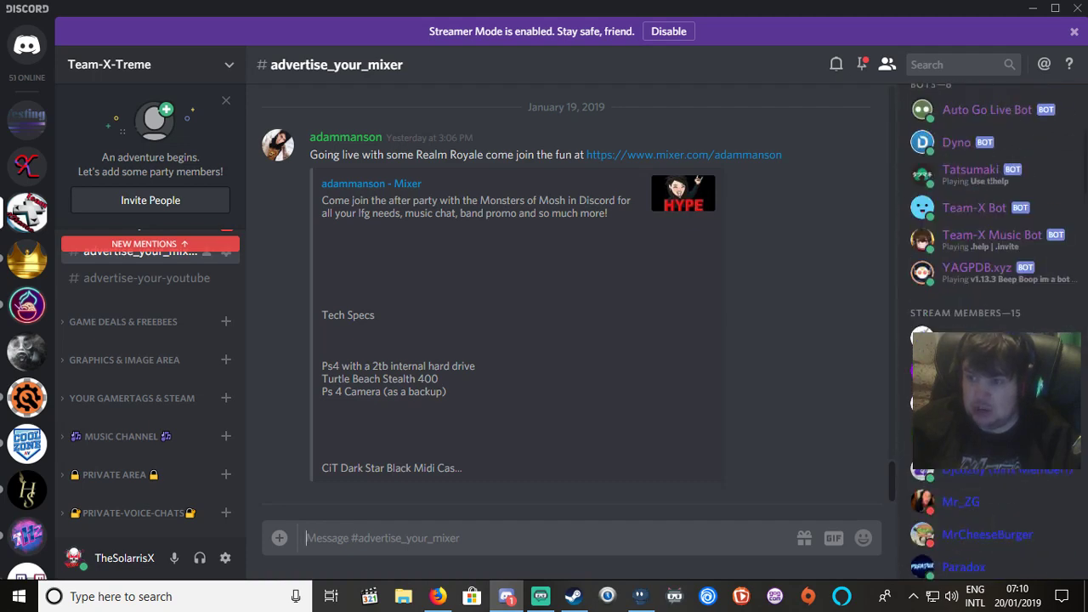
scroll(965, 328, "up", 8)
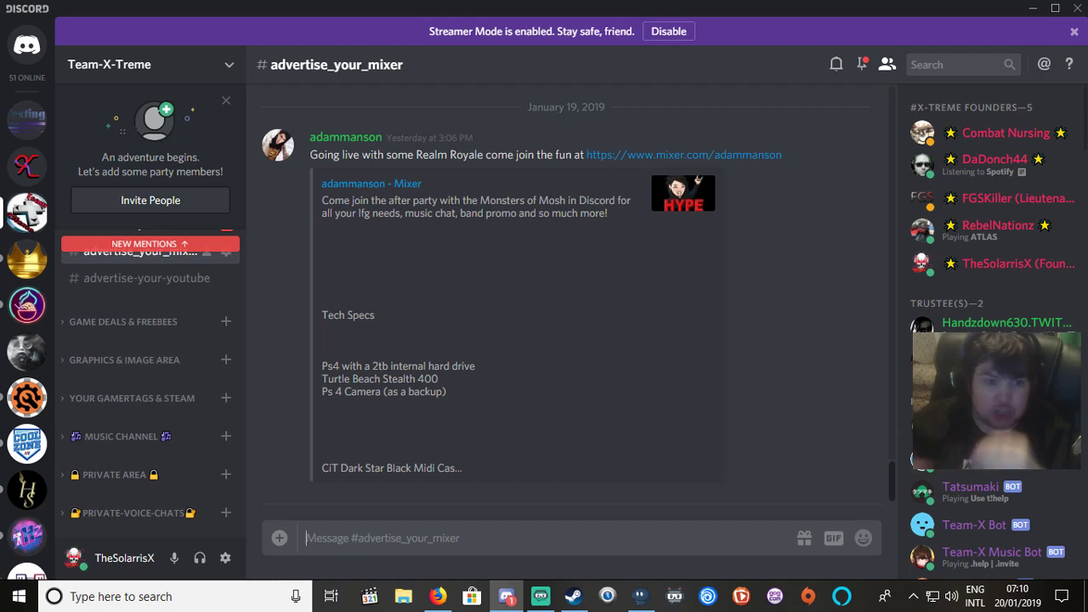
left_click(100, 246)
left_click(109, 274)
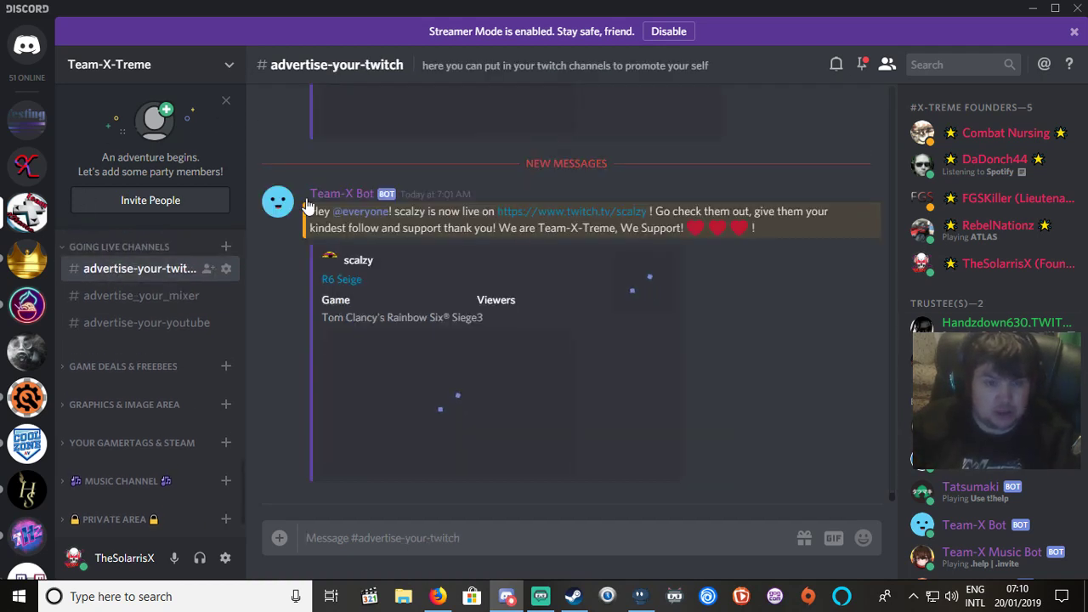
scroll(899, 369, "down", 10)
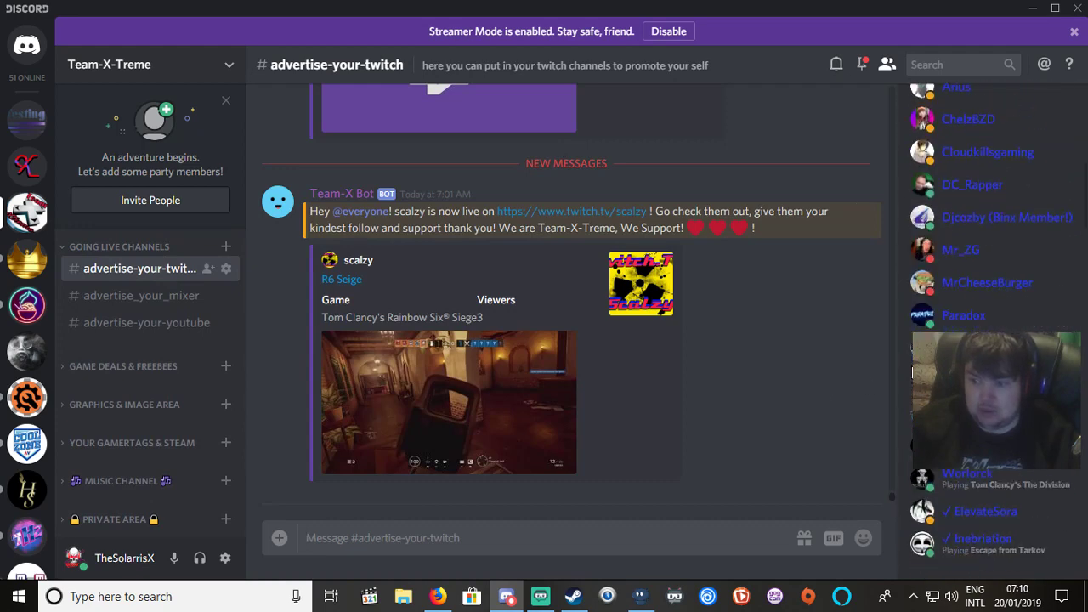
scroll(913, 372, "down", 5)
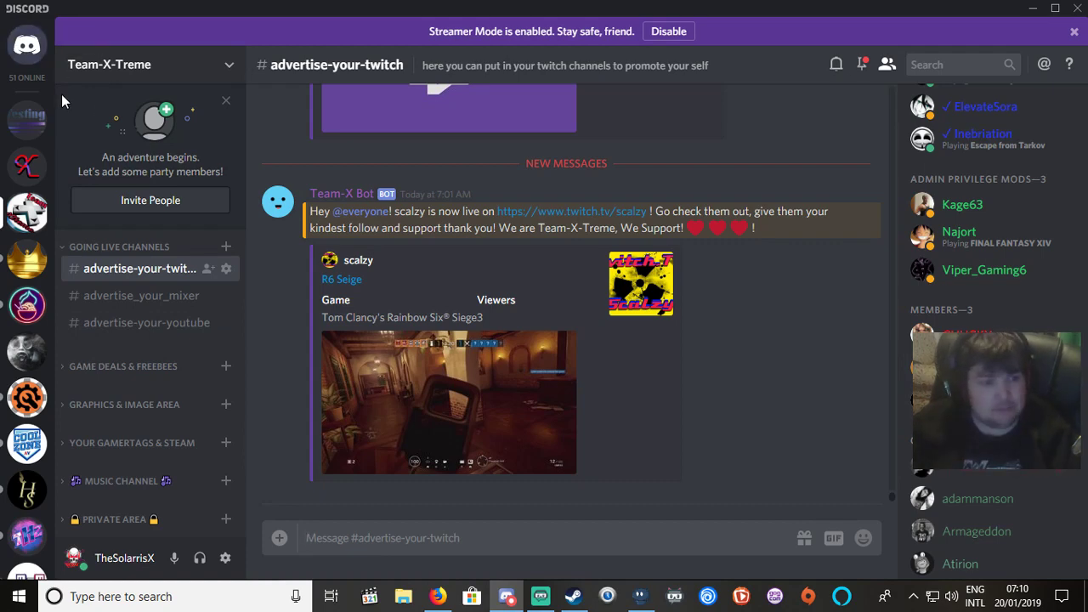
right_click(21, 138)
key("Escape")
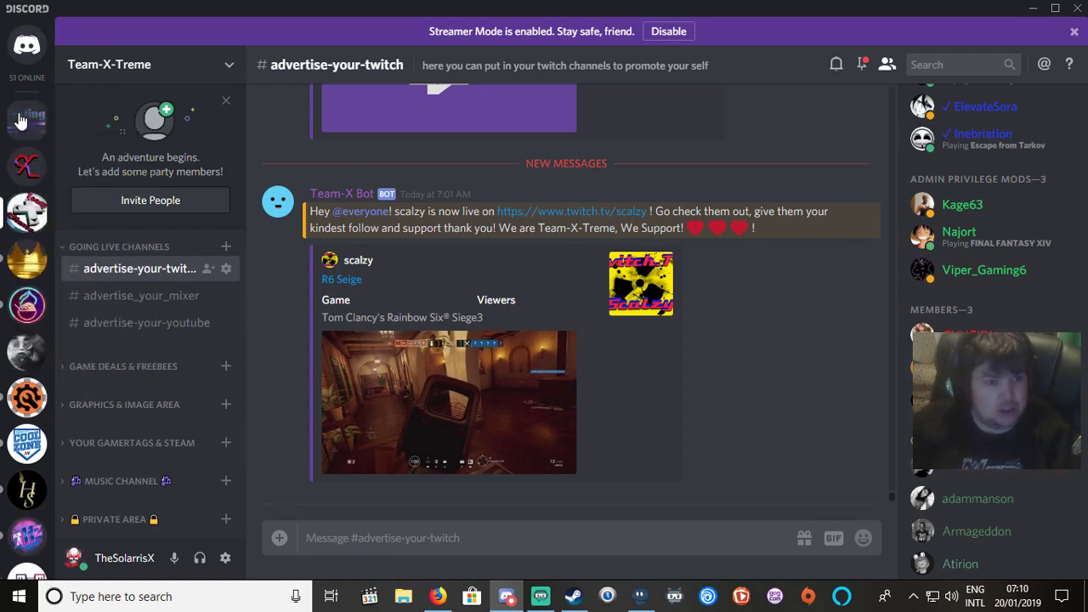
left_click(24, 120)
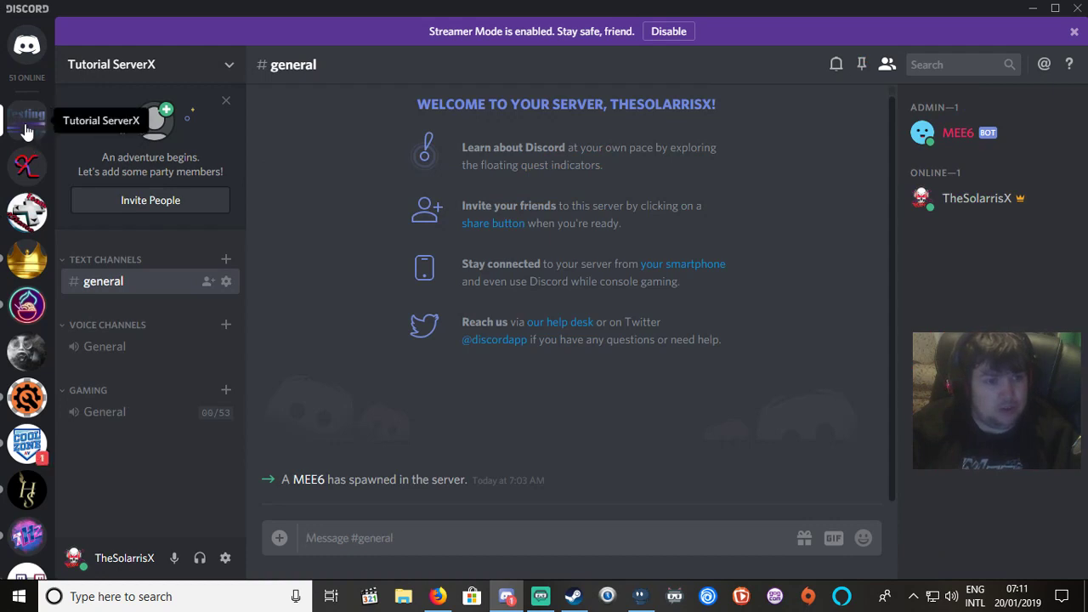
Go to Server Settings > Roles through the Tutorial ServerX icon's context menu.
right_click(27, 130)
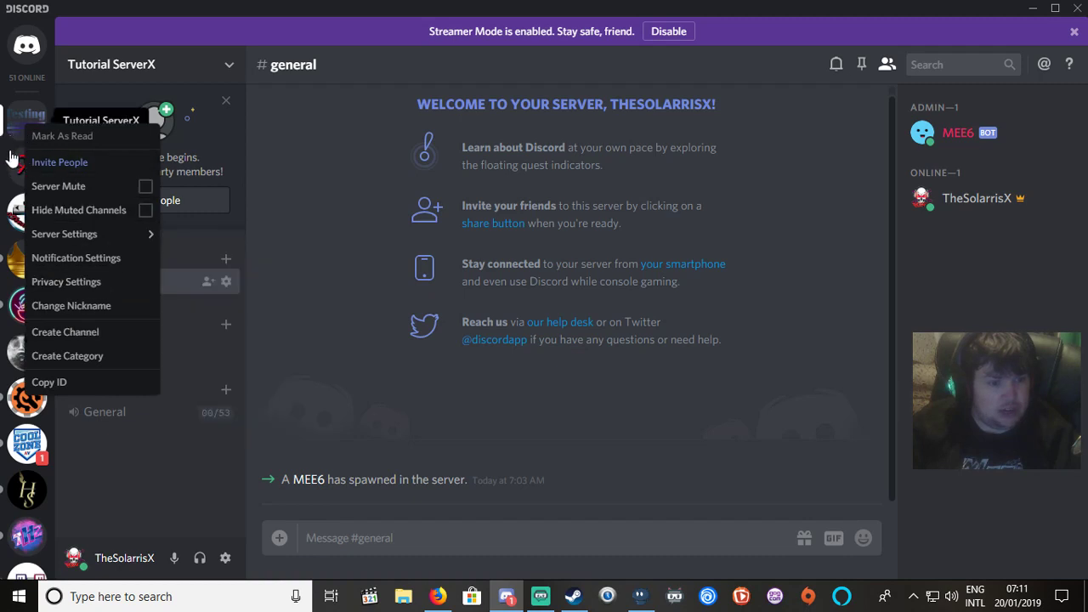
right_click(16, 119)
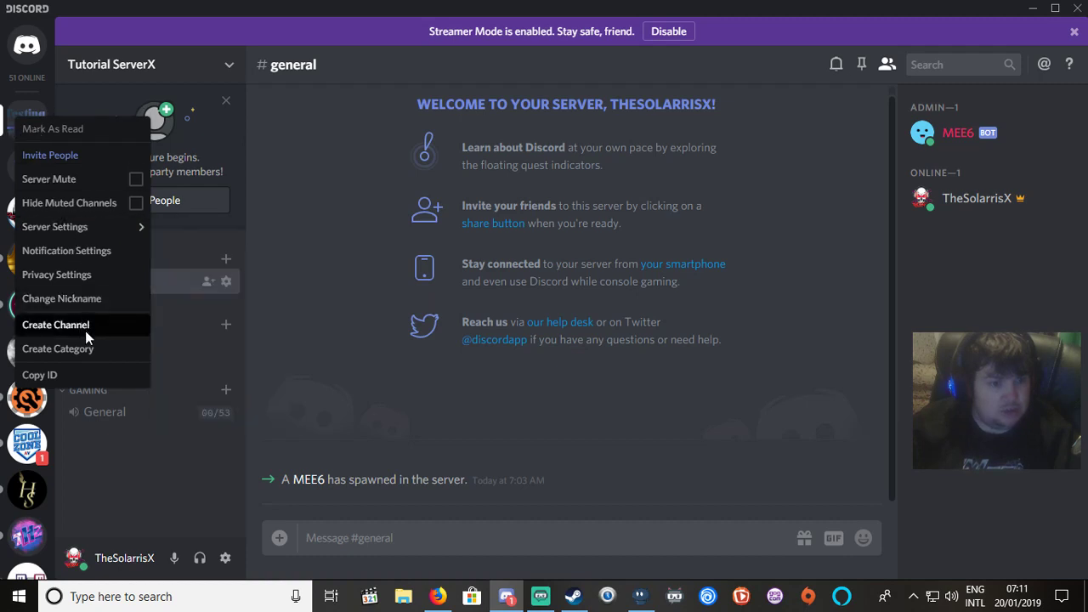
mouse_move(76, 235)
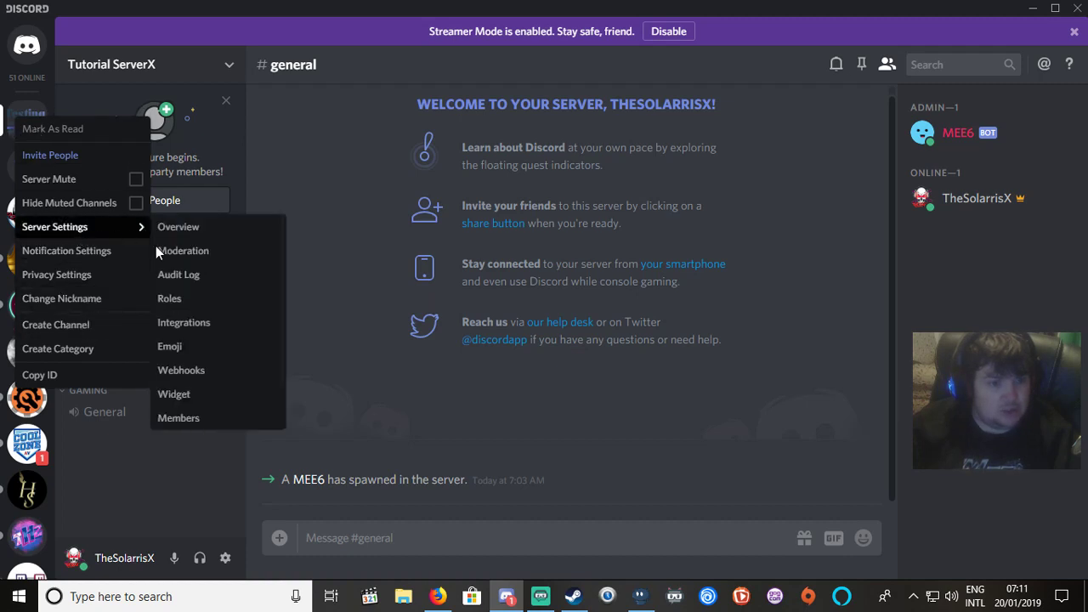
scroll(216, 290, "down", 1)
scroll(216, 290, "up", 1)
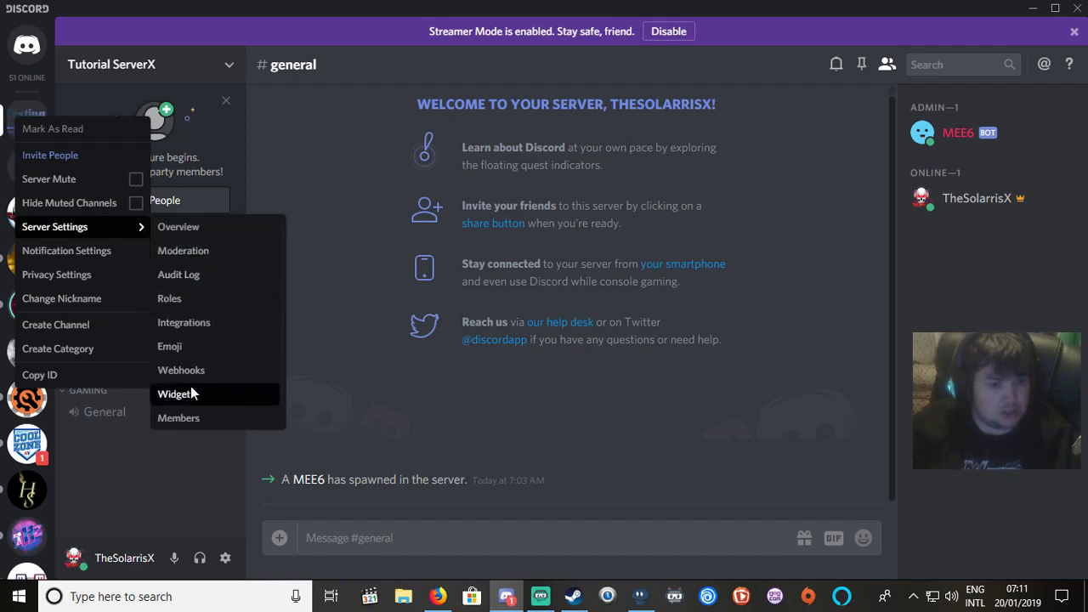
scroll(191, 374, "down", 1)
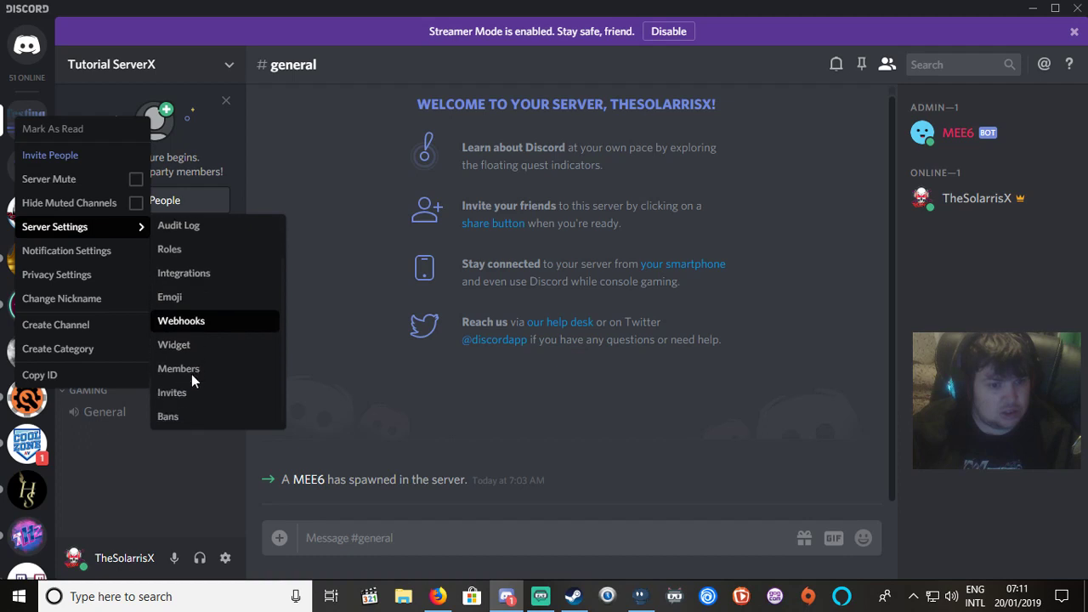
scroll(191, 374, "up", 1)
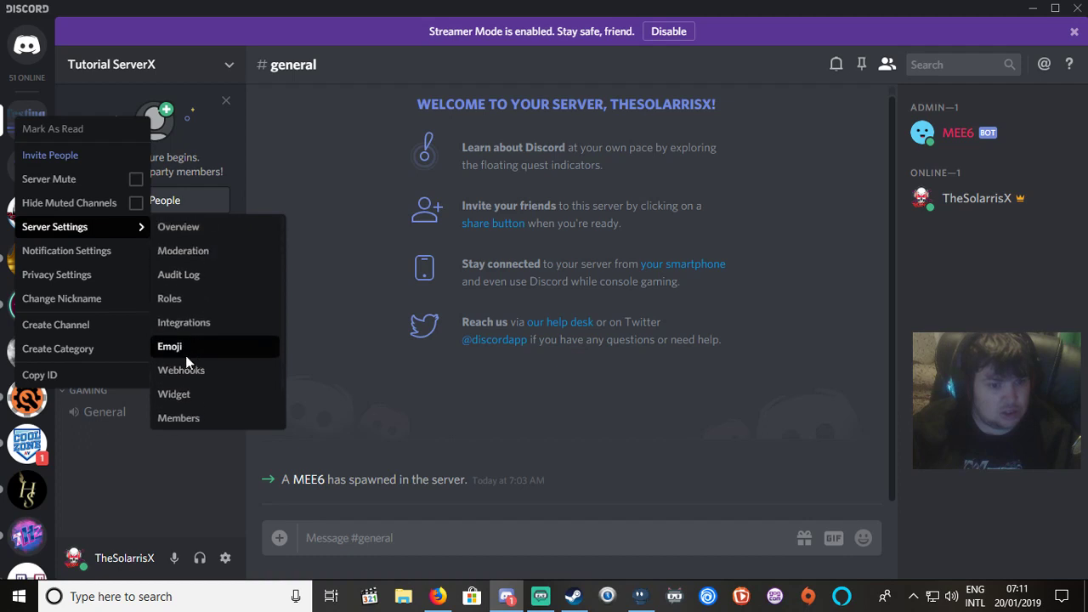
left_click(181, 294)
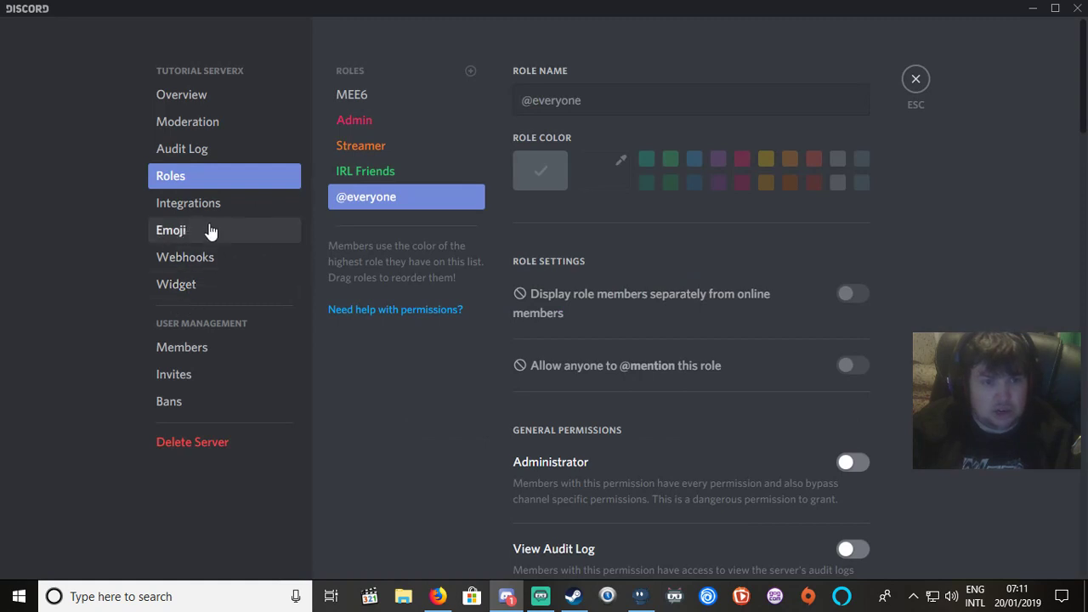
Delete Tutorial ServerX, confirming by typing 'Tutorial ServerX' as the server name.
left_click(223, 446)
left_click(474, 308)
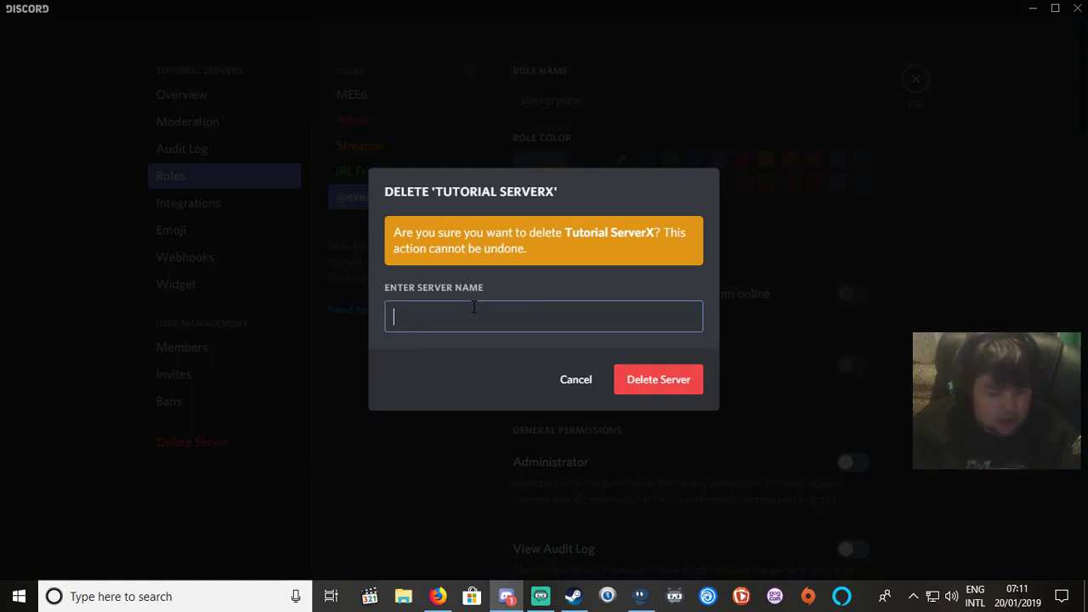
type("Tut")
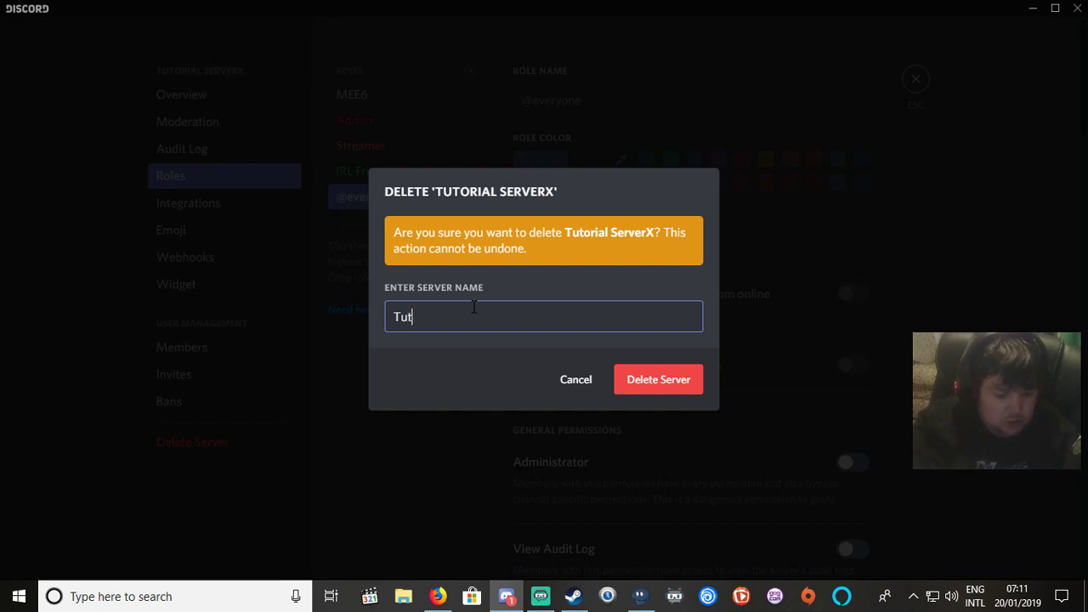
type("orial")
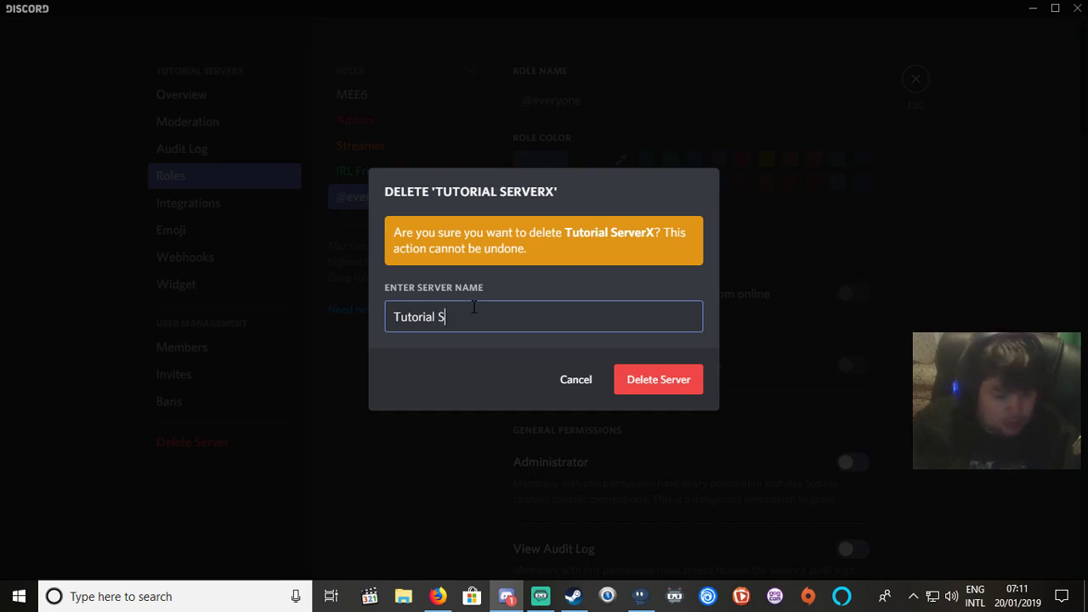
type(" Server")
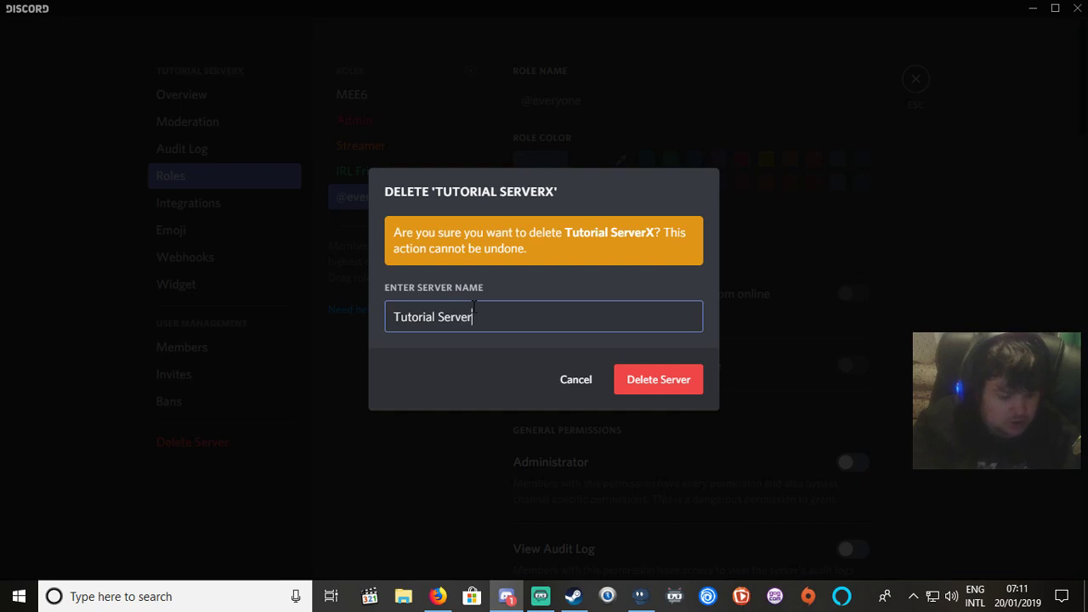
type("X")
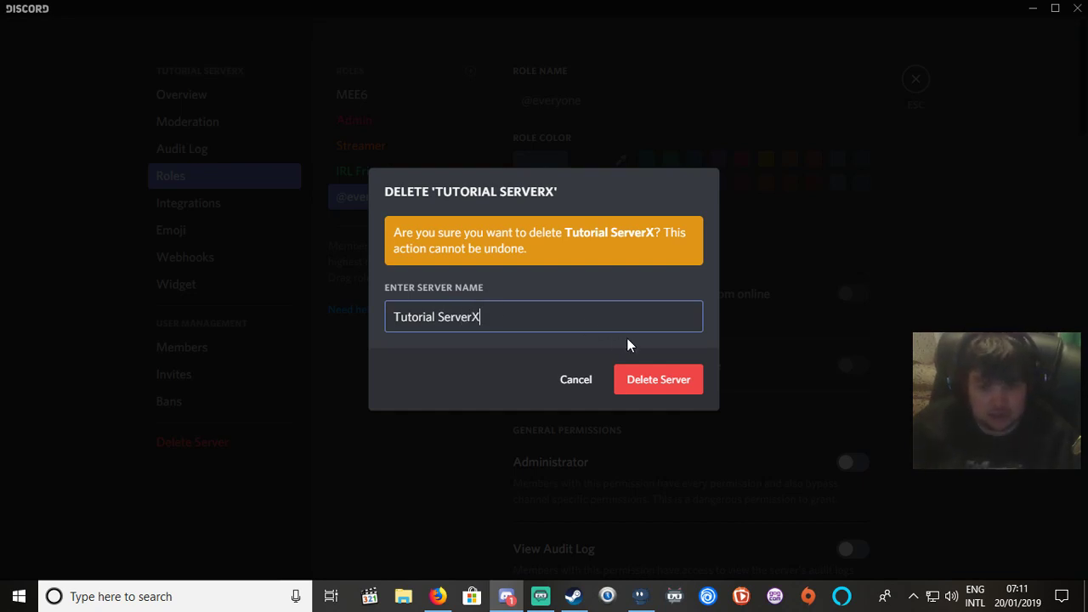
left_click(643, 379)
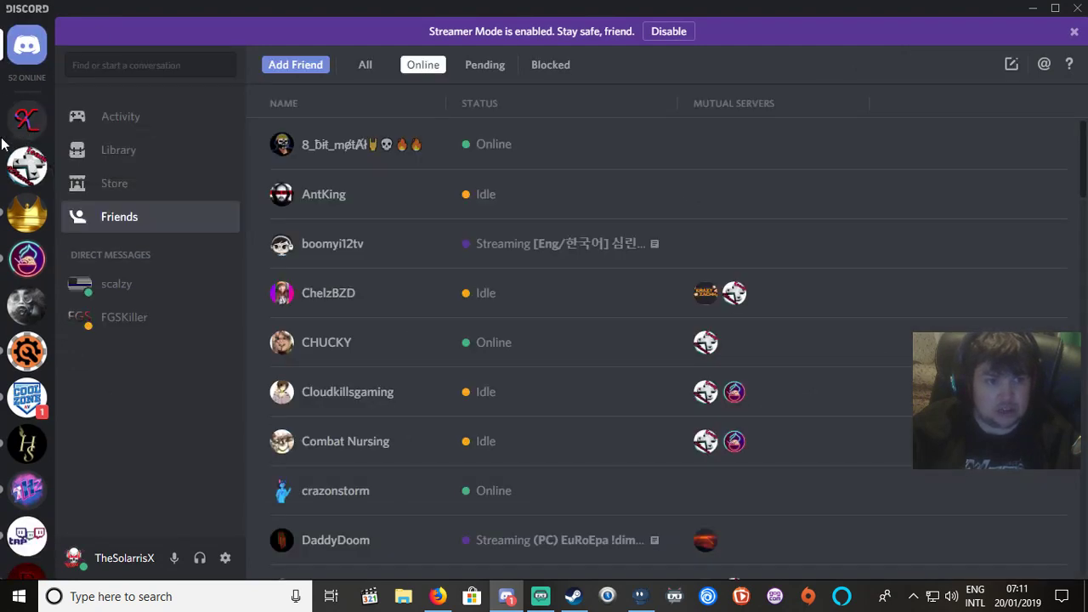
Scroll through the server list and open the Senpuu Inu server.
scroll(27, 119, "down", 10)
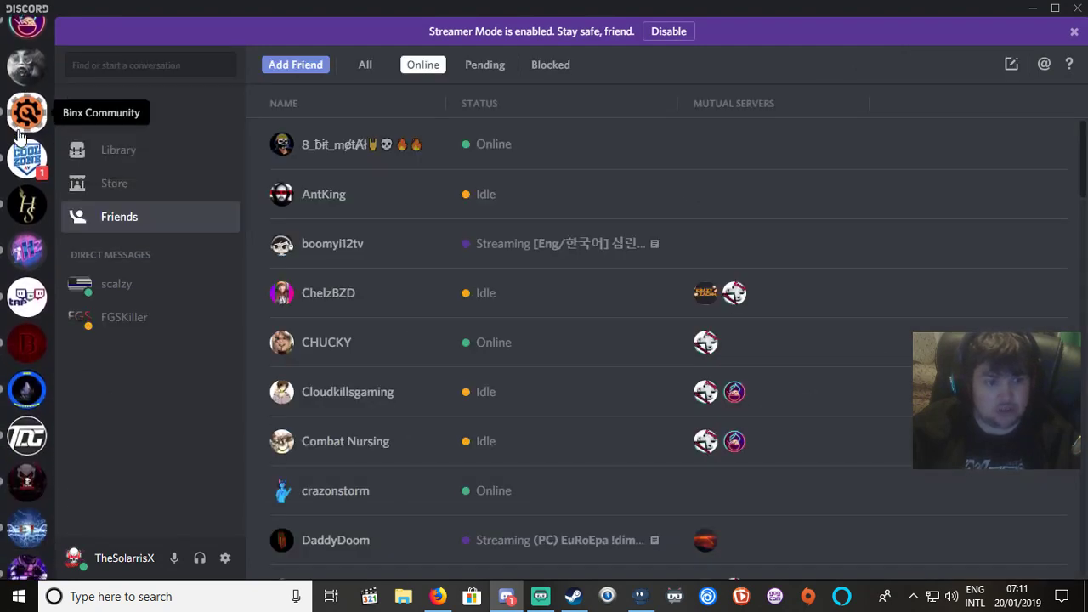
scroll(21, 138, "down", 10)
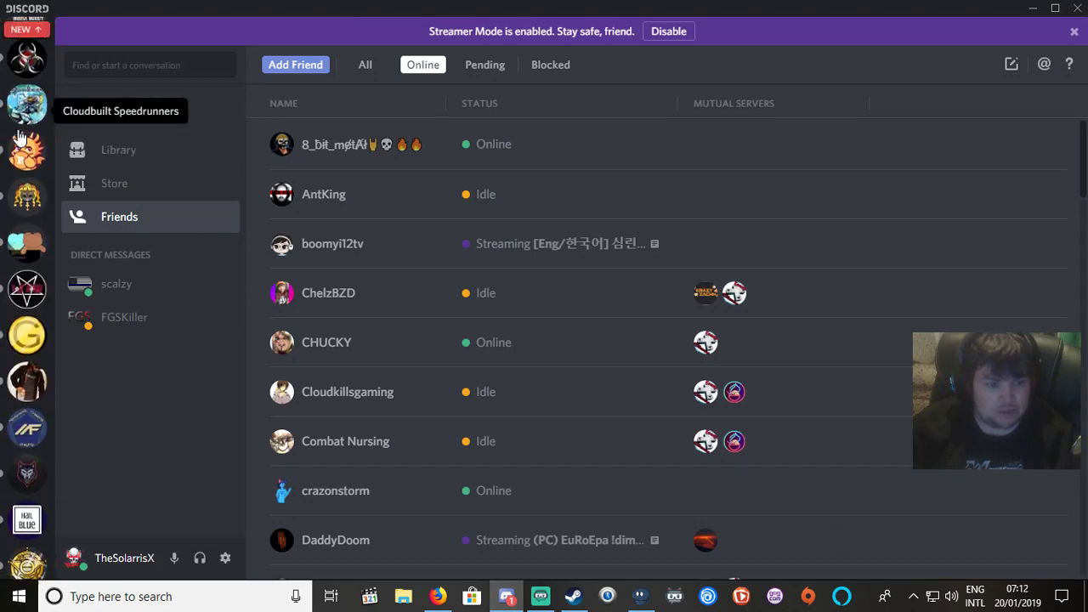
scroll(22, 137, "down", 8)
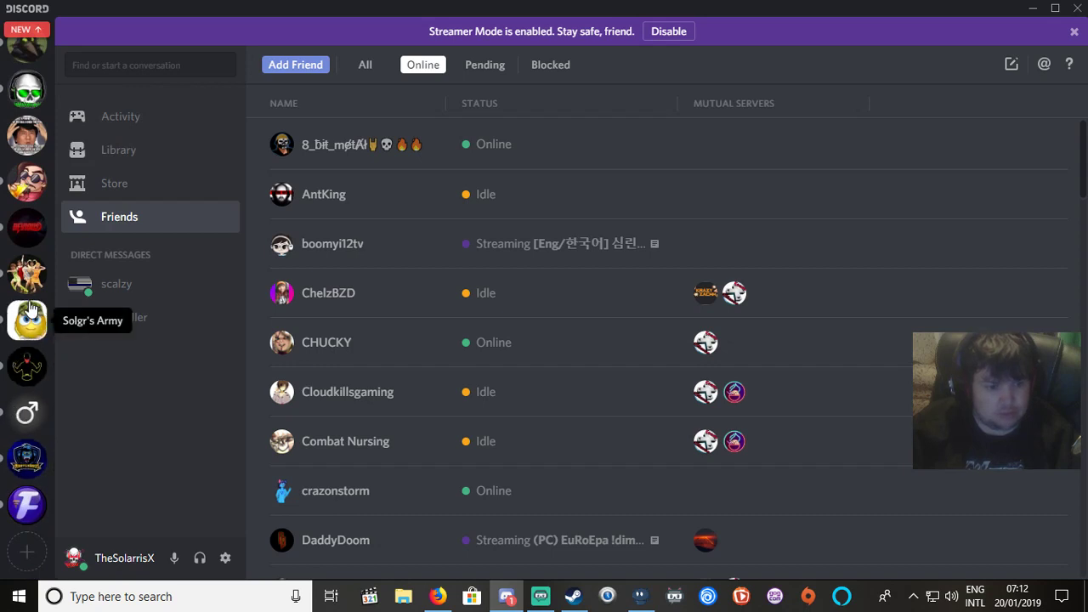
scroll(34, 281, "up", 3)
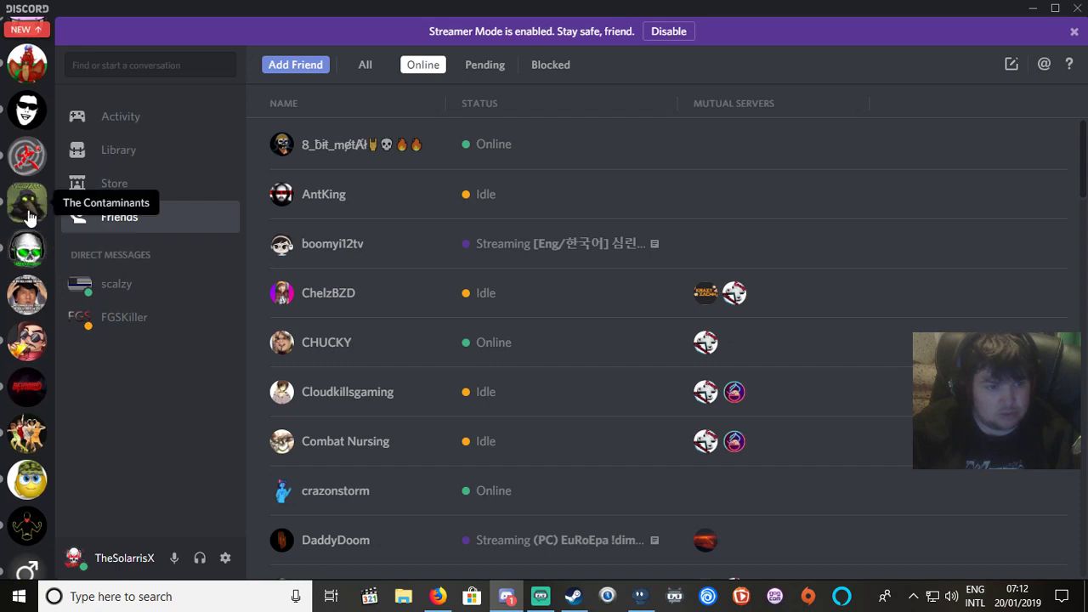
scroll(28, 218, "up", 2)
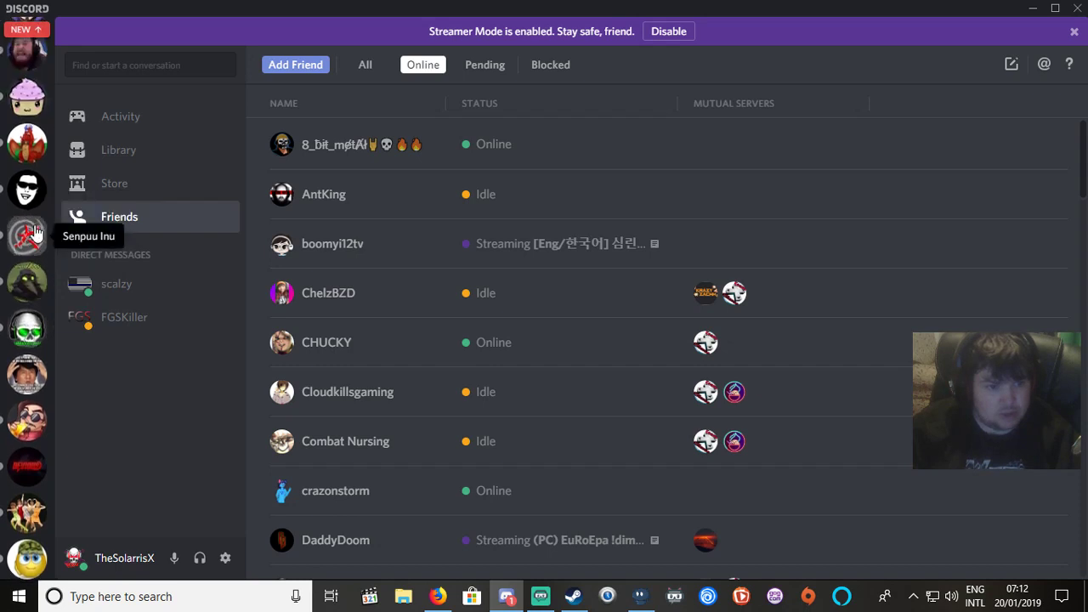
left_click(28, 235)
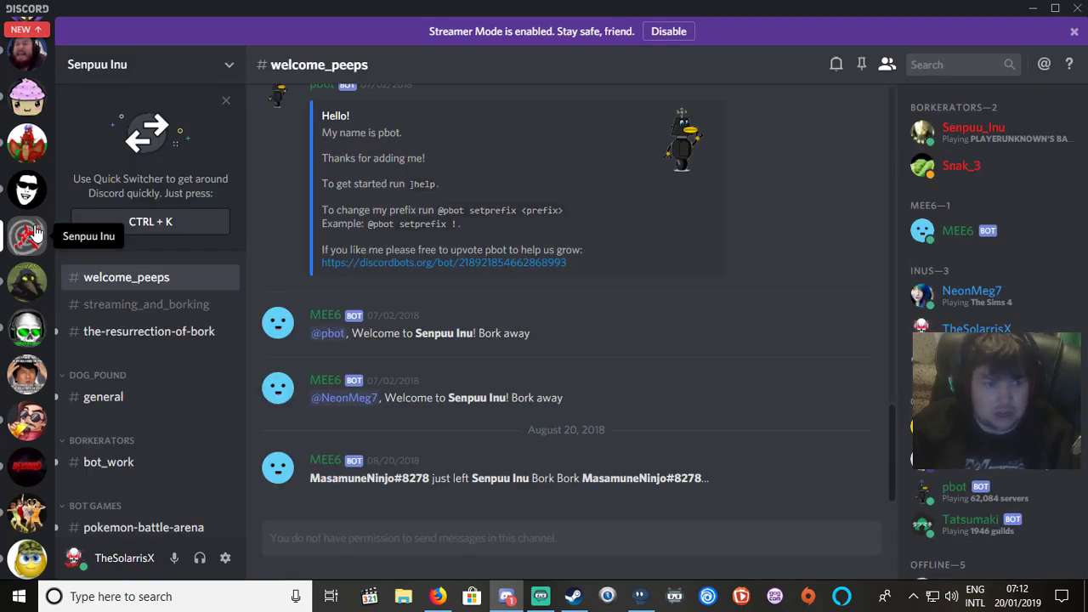
Leave Senpuu Inu, then view The Cool Zone and switch to the MEE6 dashboard in Firefox.
right_click(36, 233)
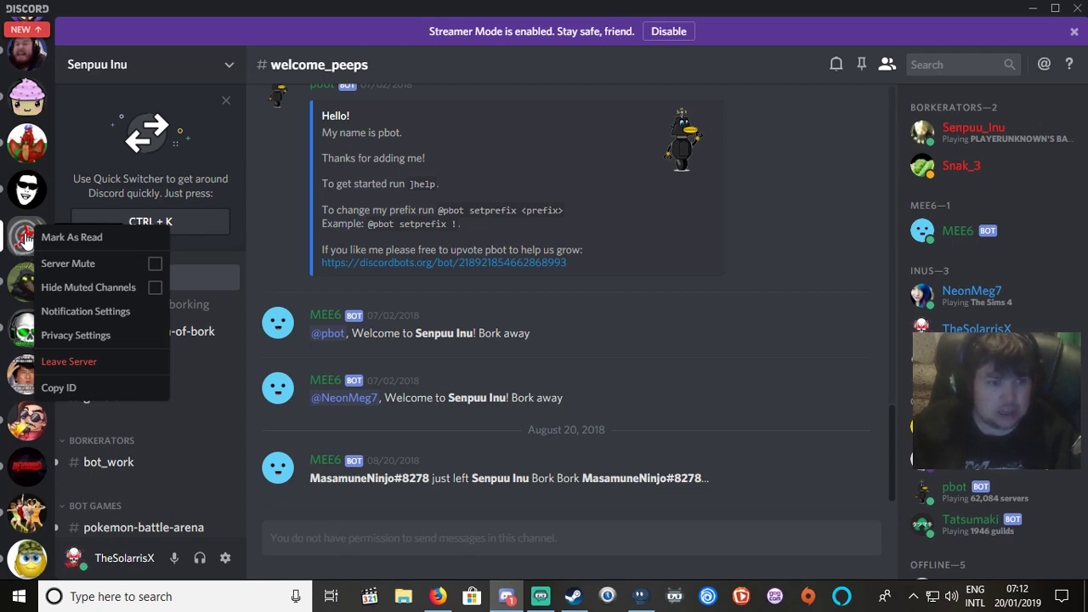
left_click(13, 247)
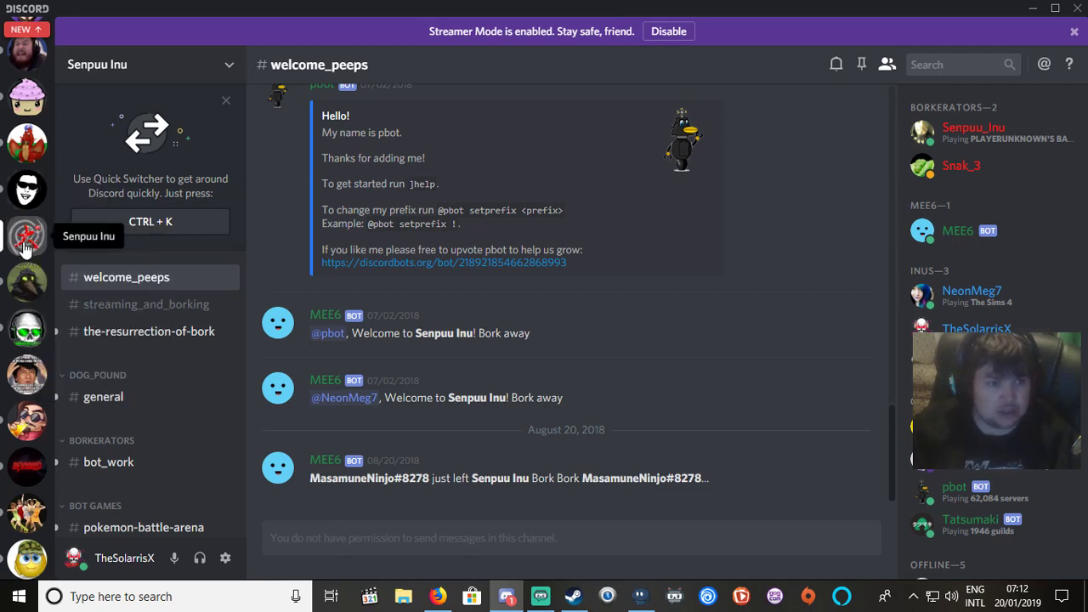
right_click(24, 245)
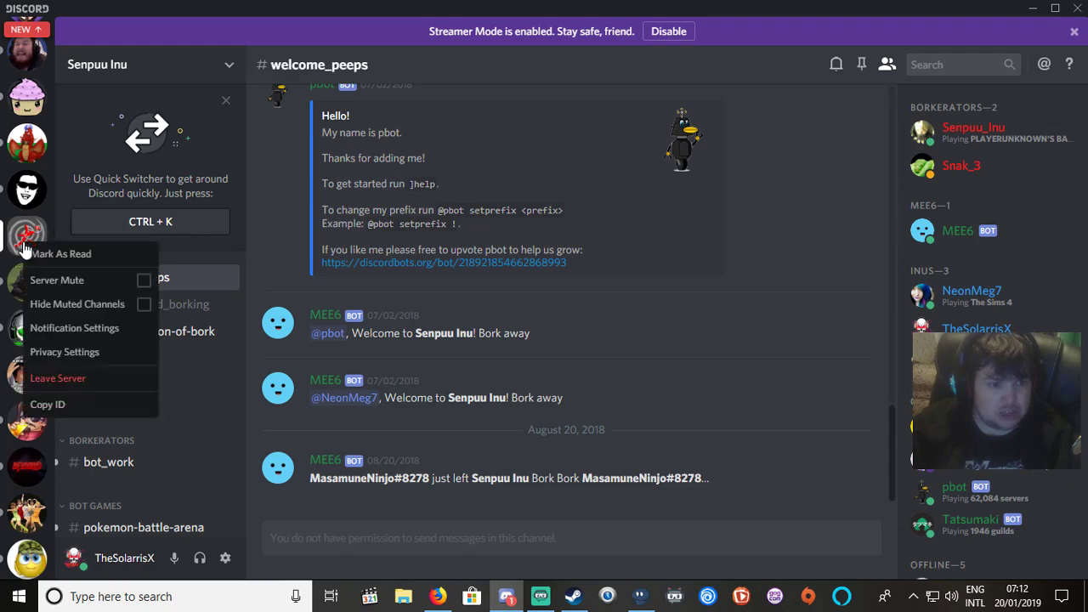
left_click(51, 379)
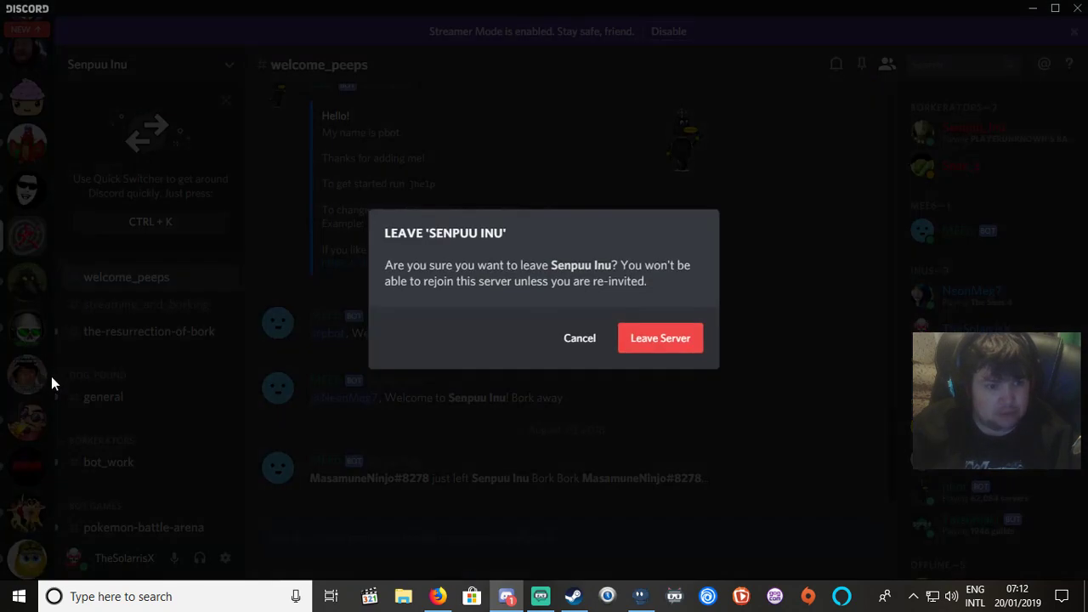
left_click(669, 340)
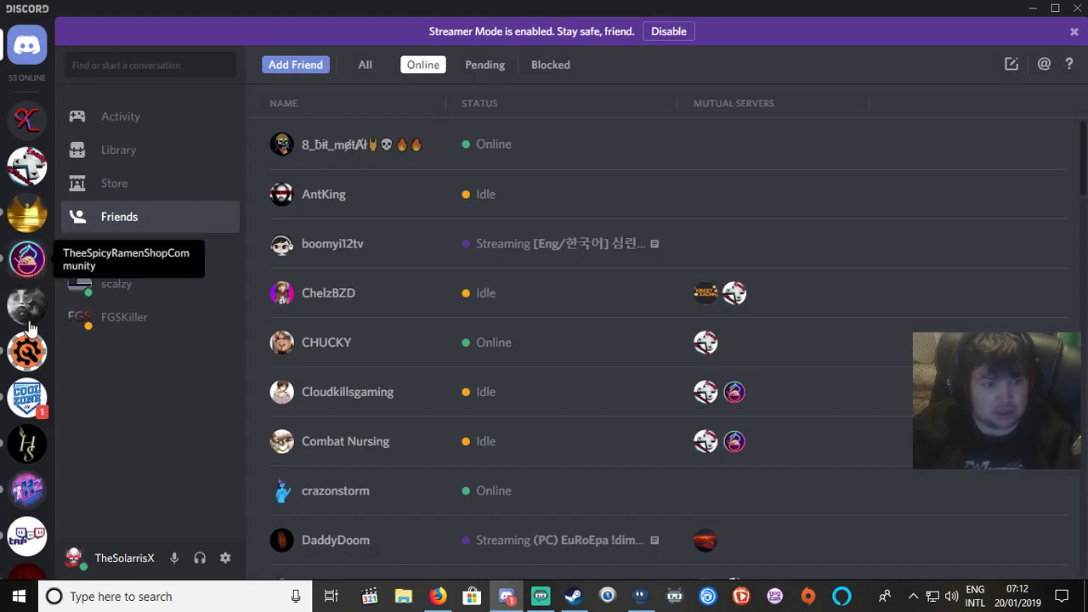
left_click(27, 396)
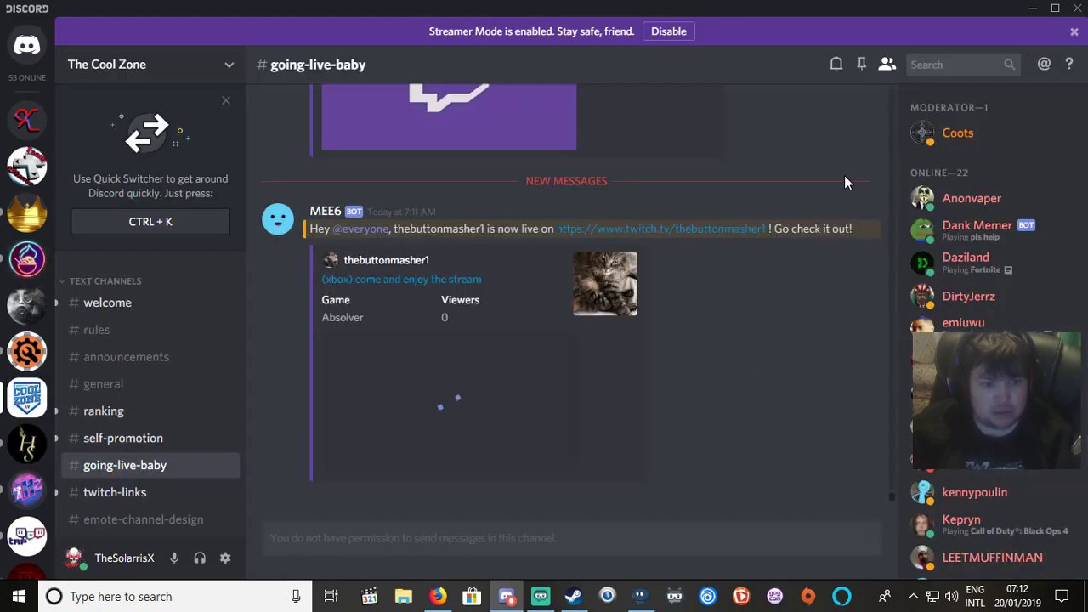
left_click(437, 597)
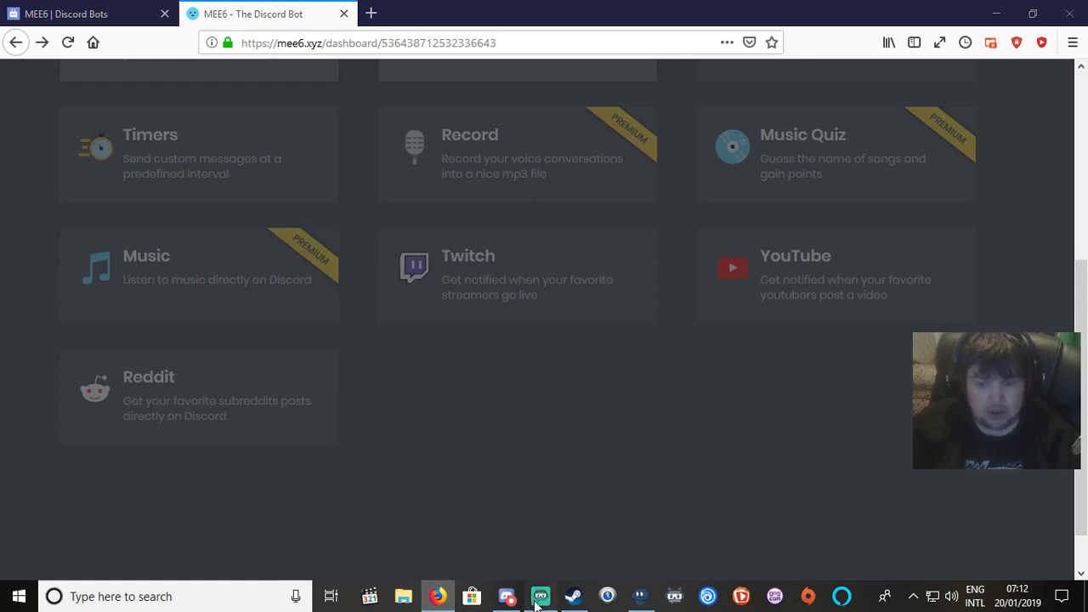
Check the Streamlabs OBS and Nightbot windows, then minimise Streamlabs OBS back to Discord.
left_click(541, 596)
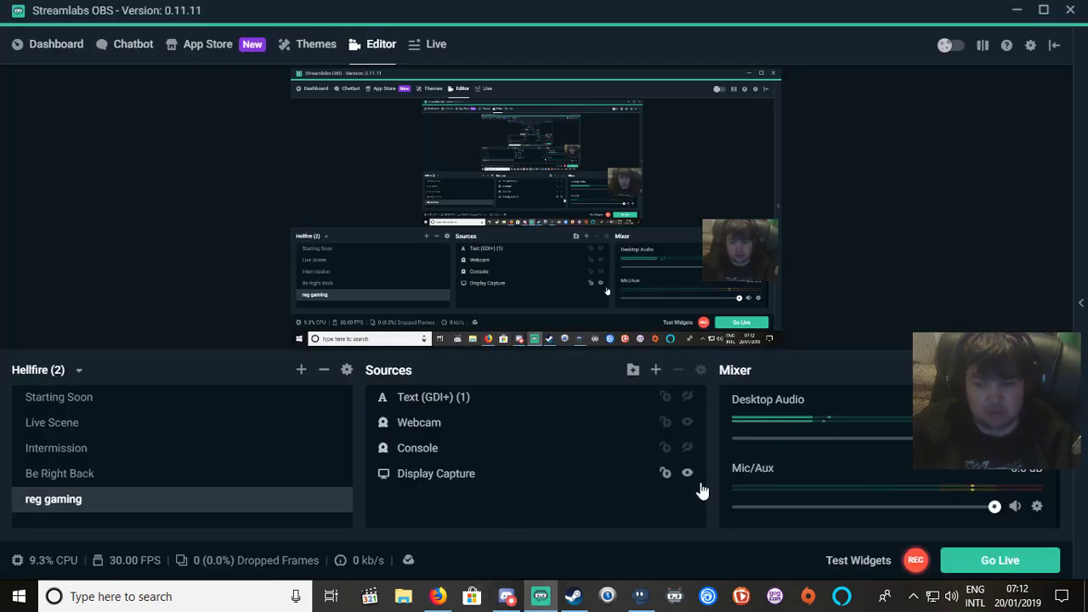
left_click(641, 596)
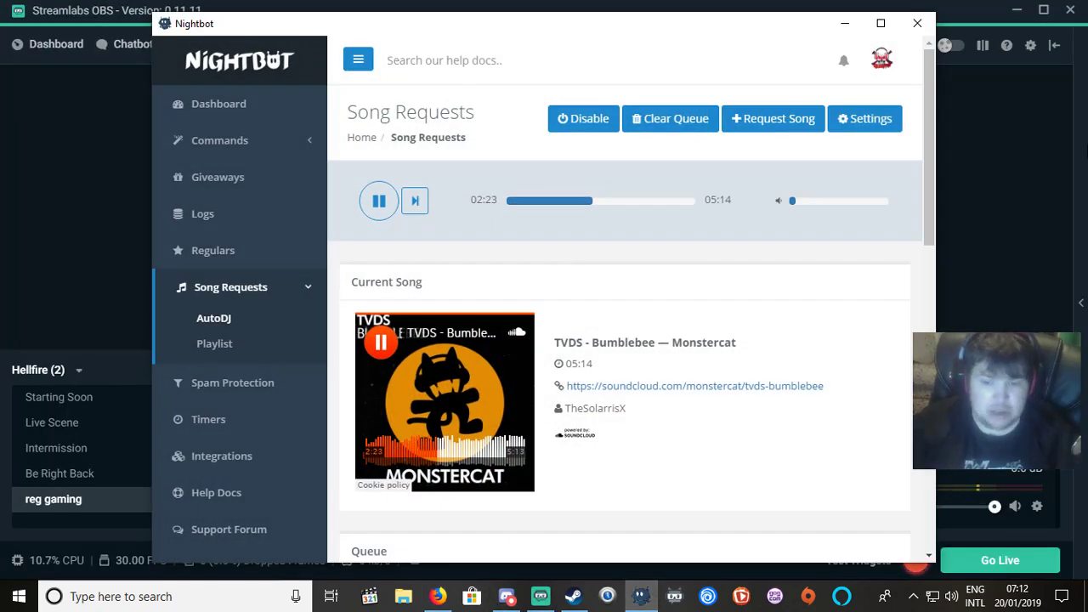
left_click(507, 597)
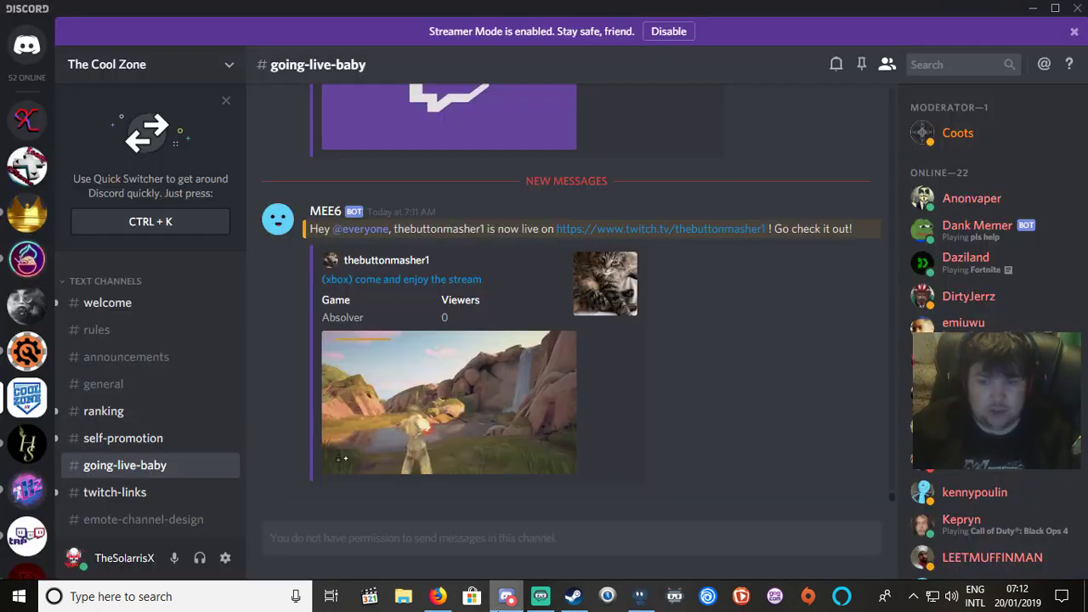
left_click(541, 597)
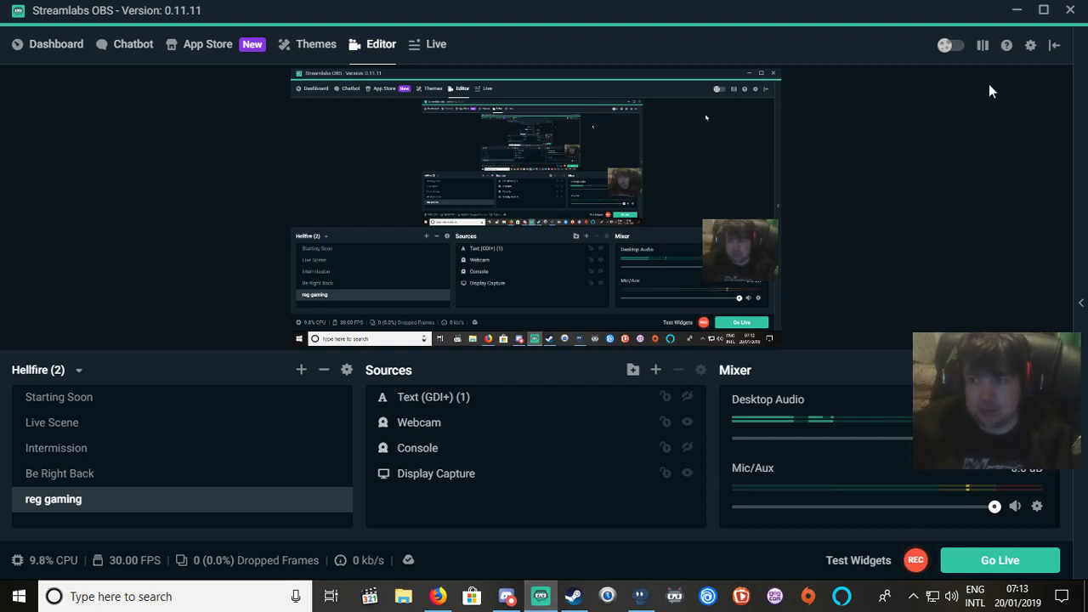
left_click(1017, 12)
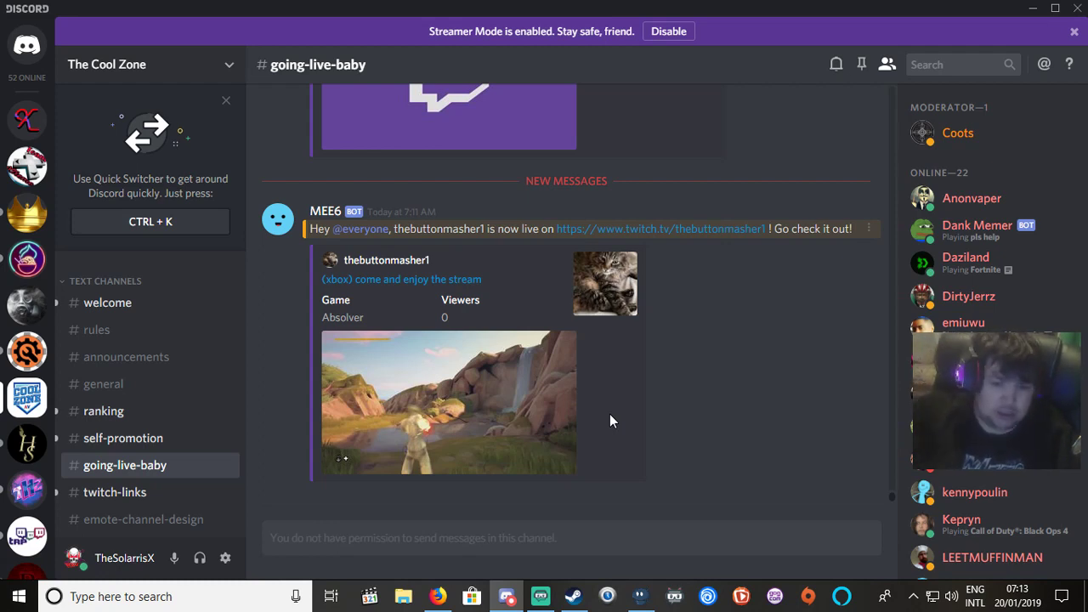
Pause the currently playing Nightbot song request and return to Discord.
left_click(642, 595)
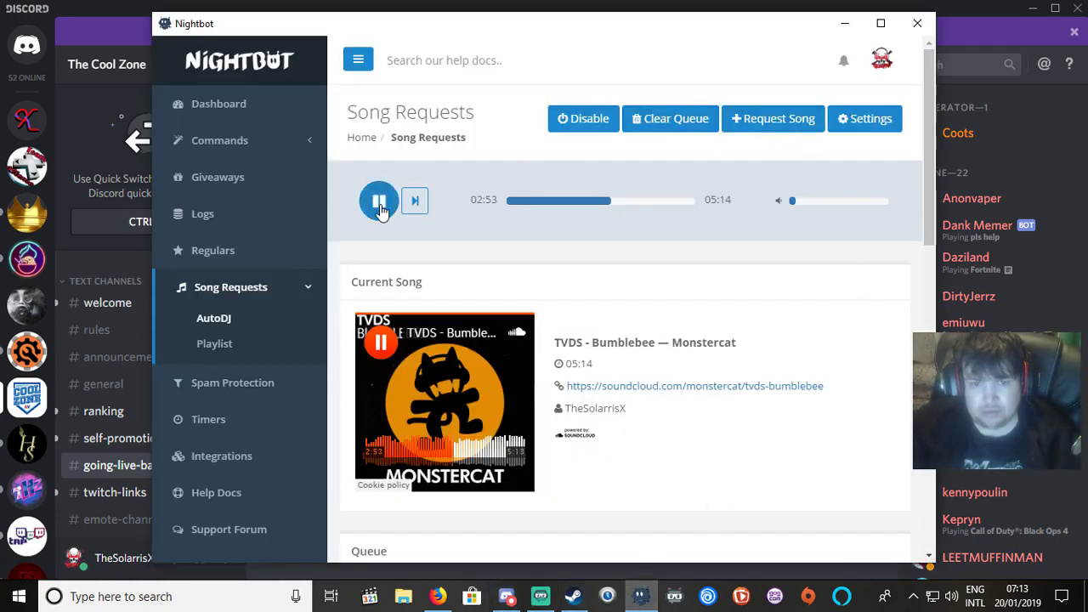
left_click(380, 204)
left_click(507, 598)
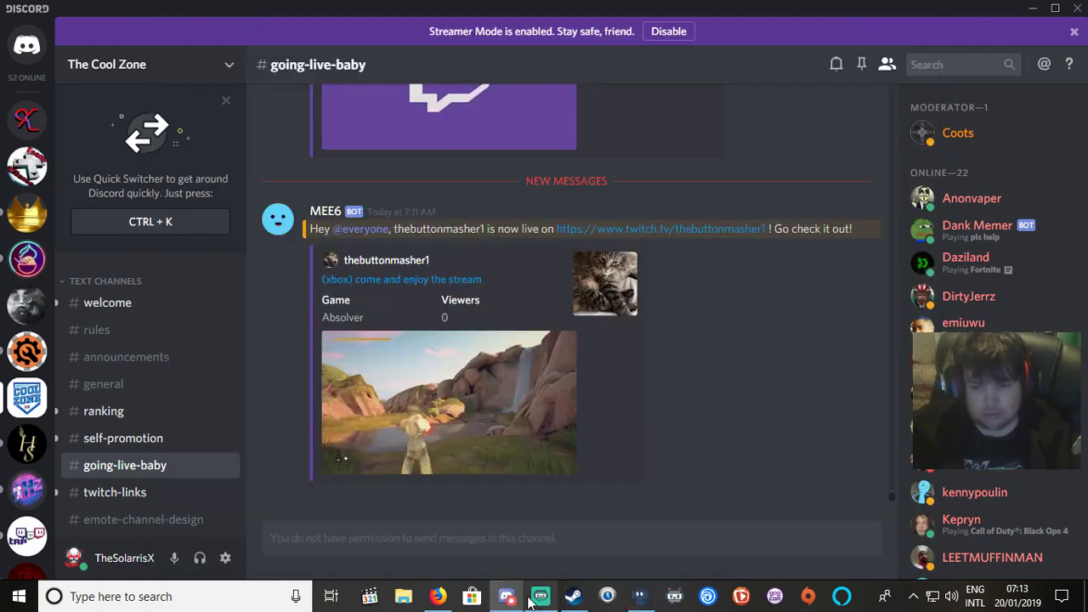